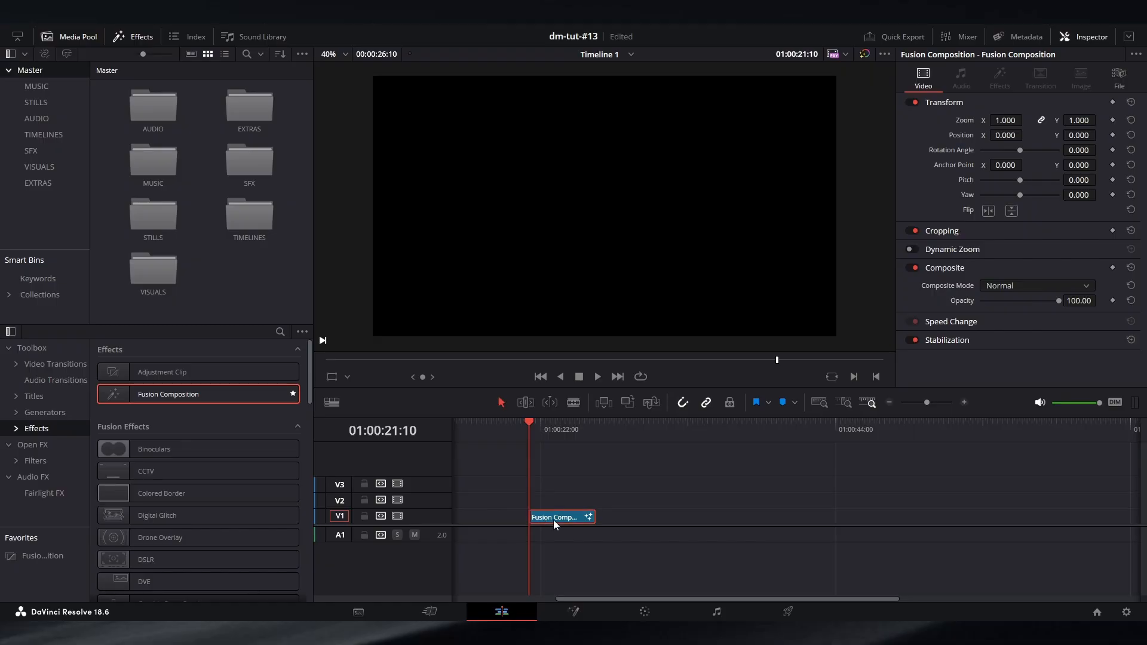
# Step: Open the timeline's Fusion Composition in the Fusion page and add a Background node connected to MediaOut1
pyautogui.rightClick(553, 519)
pyautogui.click(599, 439)
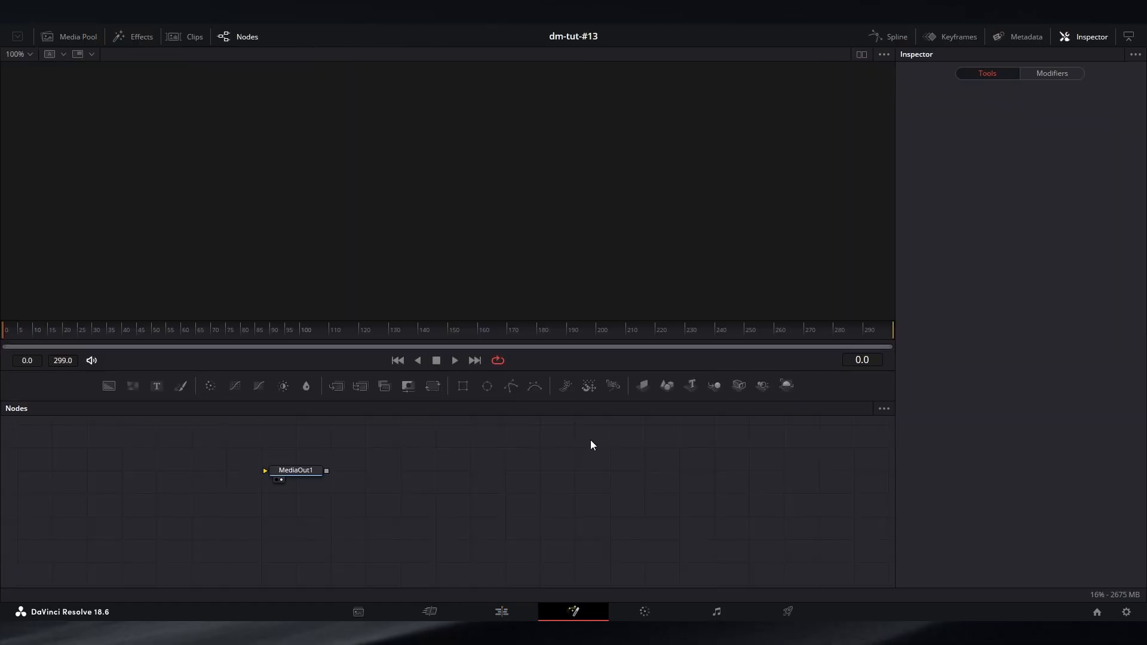
pyautogui.moveTo(372, 469); pyautogui.dragTo(637, 491)
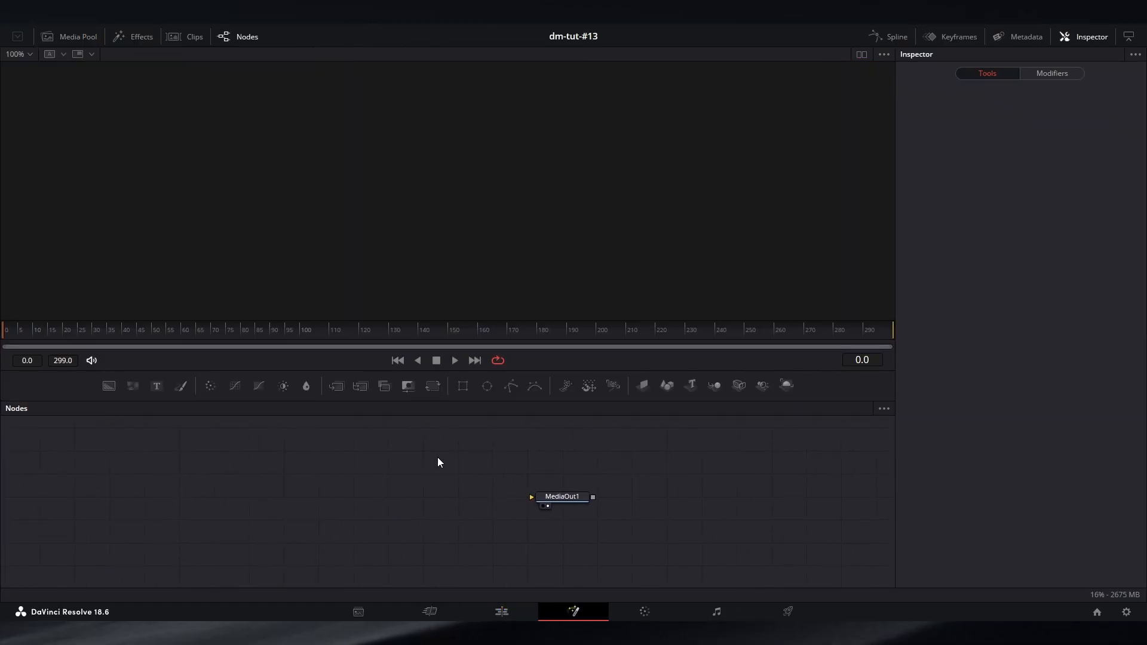
pyautogui.moveTo(113, 391); pyautogui.dragTo(557, 499)
pyautogui.moveTo(457, 477); pyautogui.dragTo(494, 504)
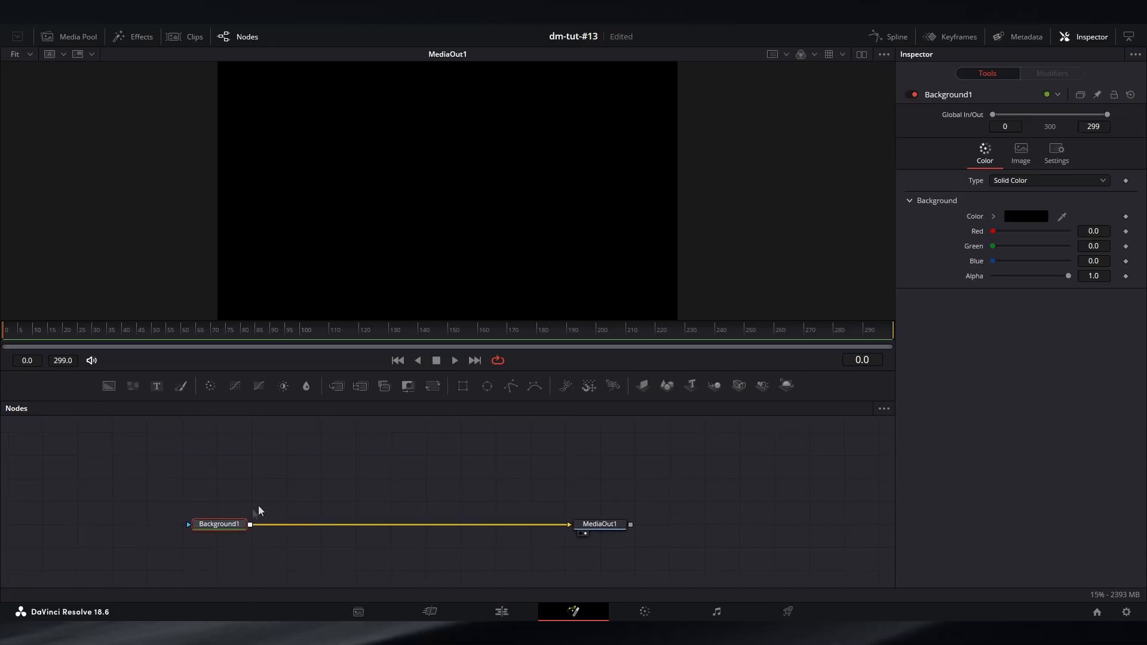
# Step: Add a Rectangle mask to Background1 with width 0.26, height 0.46 and corner radius 0.177
pyautogui.click(462, 390)
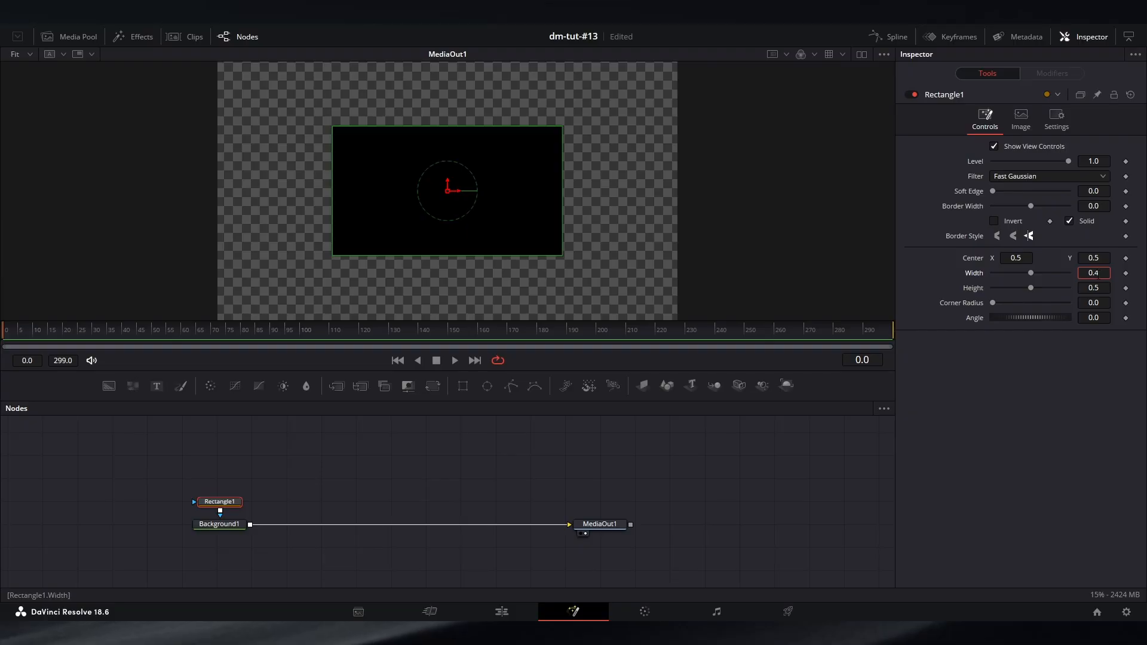
pyautogui.write('6')
pyautogui.press('Tab')
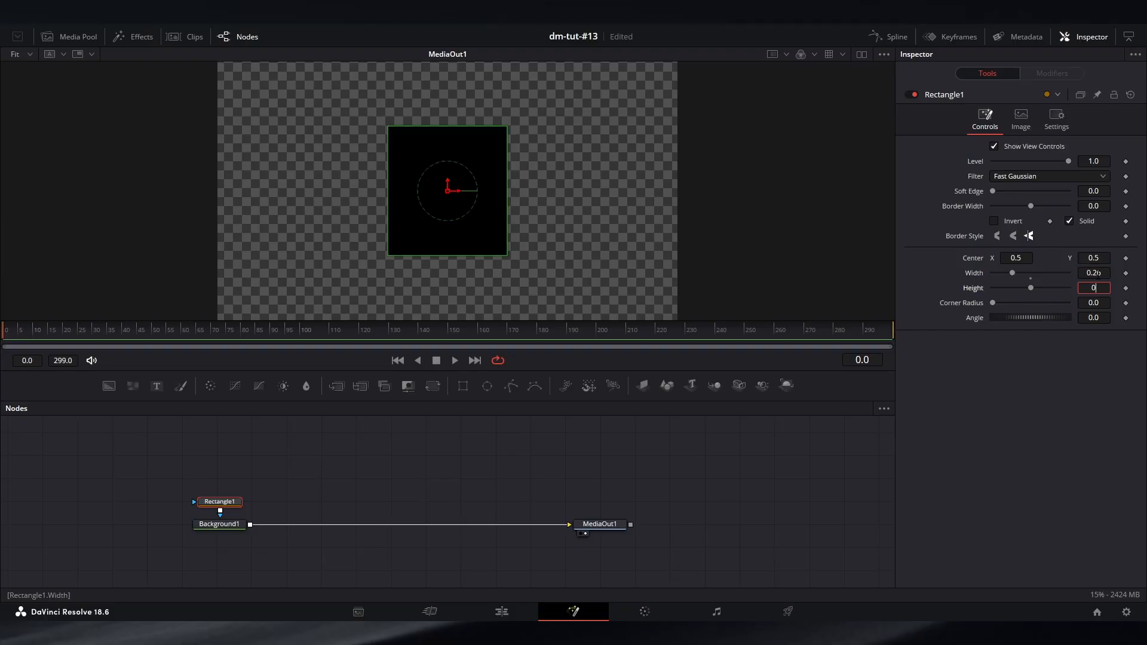
pyautogui.write('0.46')
pyautogui.press('Tab')
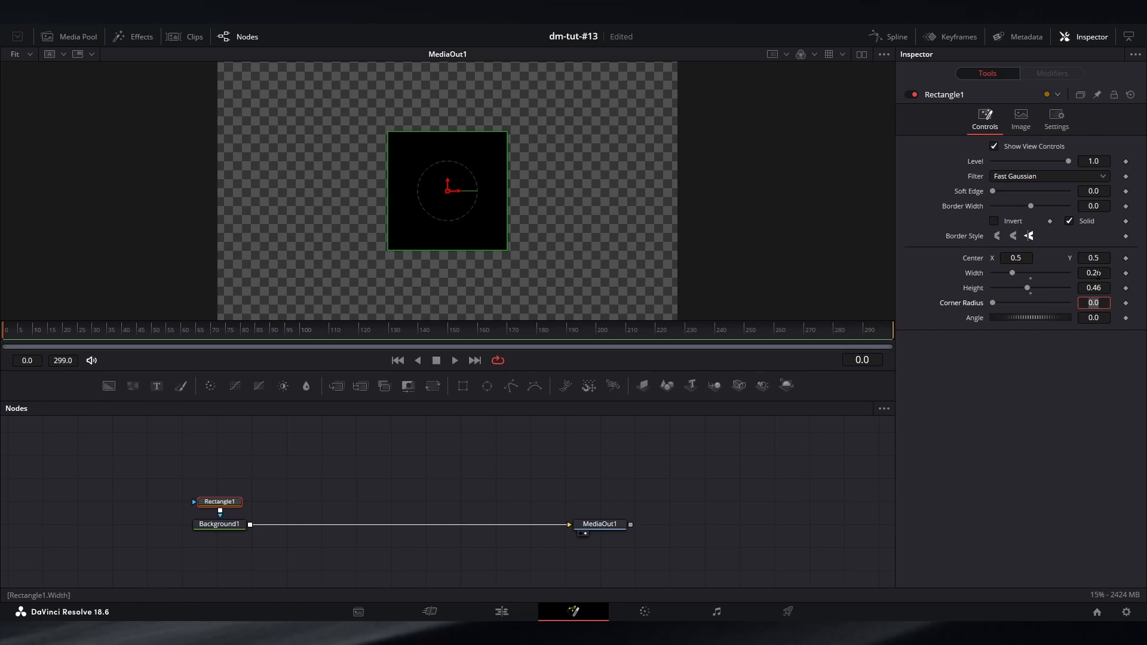
pyautogui.write('0.177')
pyautogui.press('Tab')
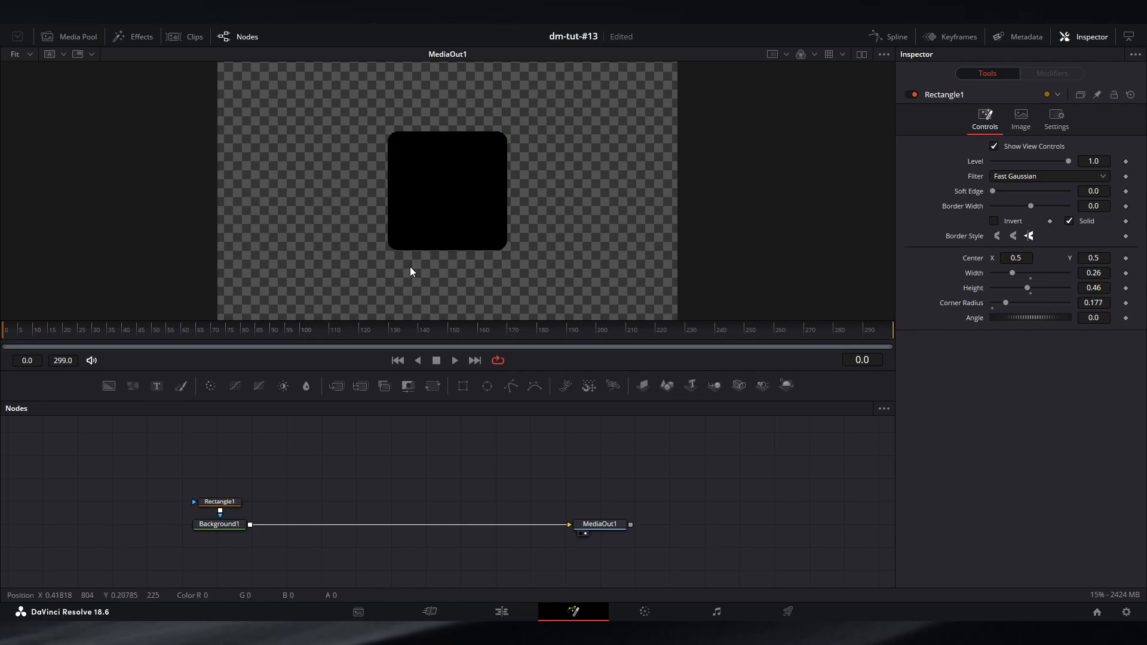
# Step: Change Background1 to a gradient fill and set the gradient's end colour to #787fa9
pyautogui.click(224, 524)
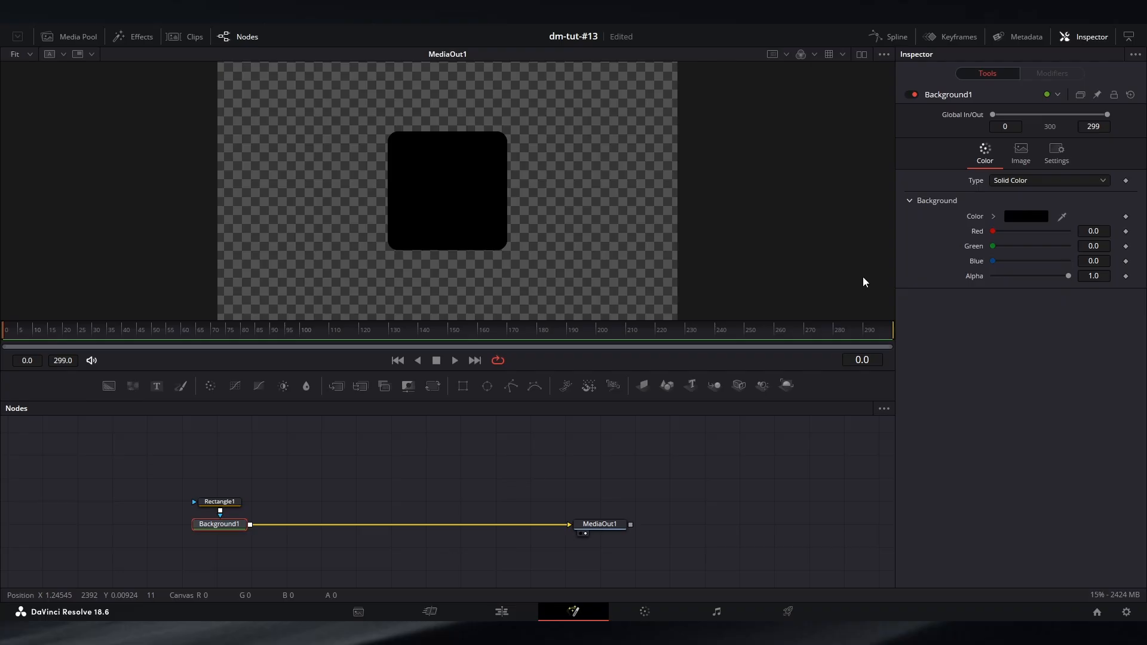
pyautogui.click(1030, 185)
pyautogui.click(1020, 250)
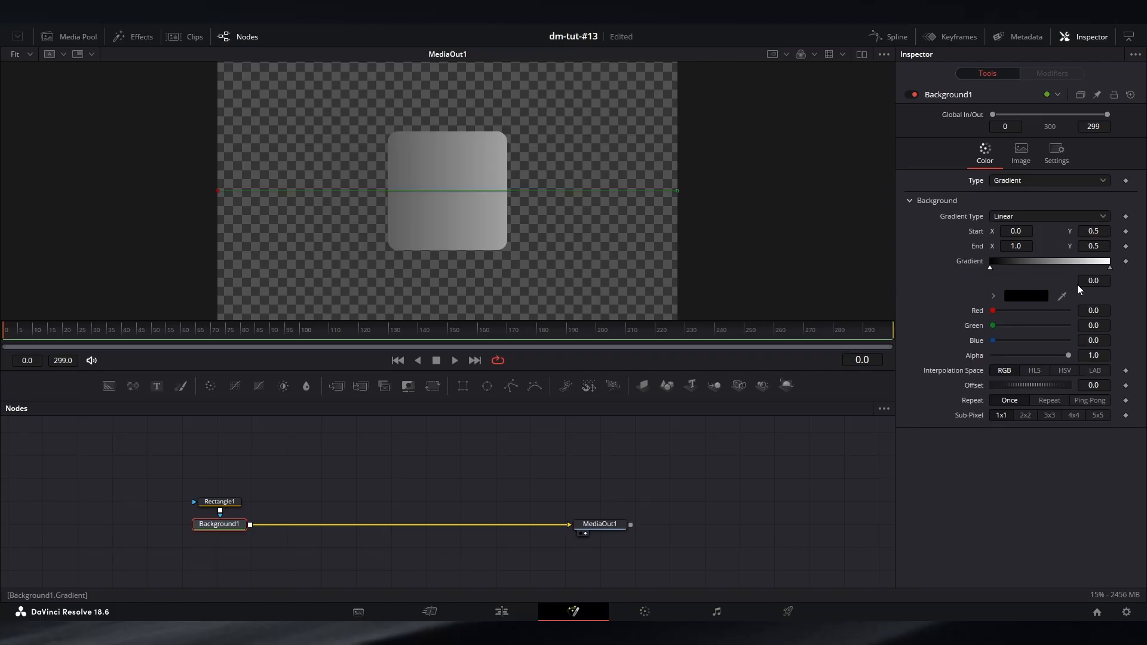
pyautogui.click(1110, 268)
pyautogui.click(1036, 297)
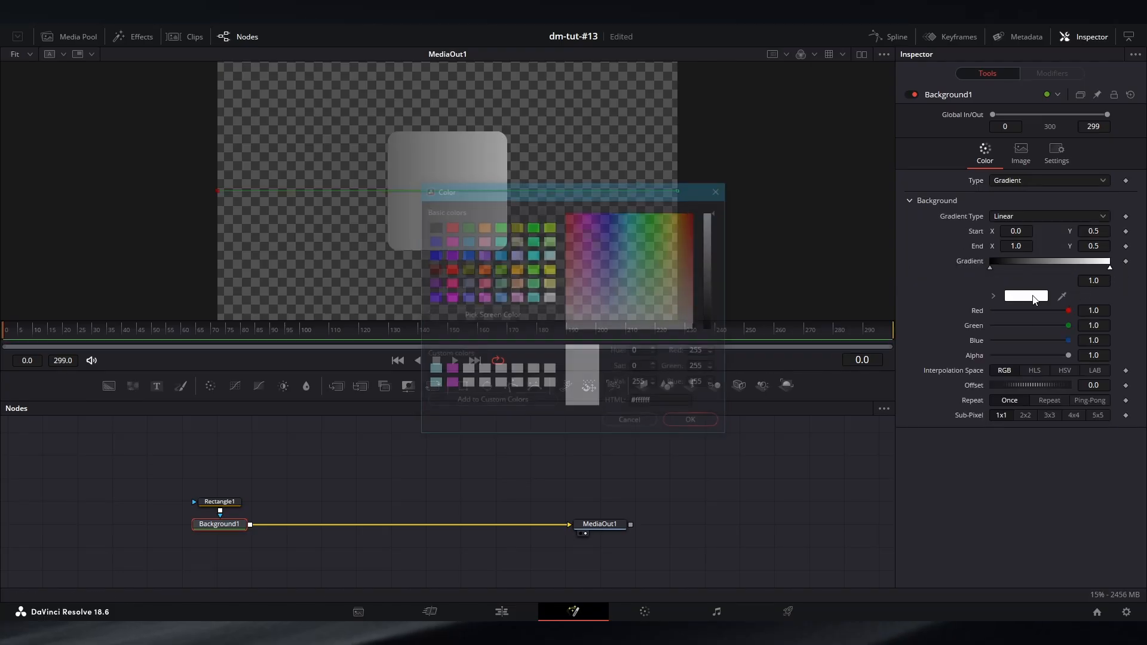
pyautogui.write('#787fa9')
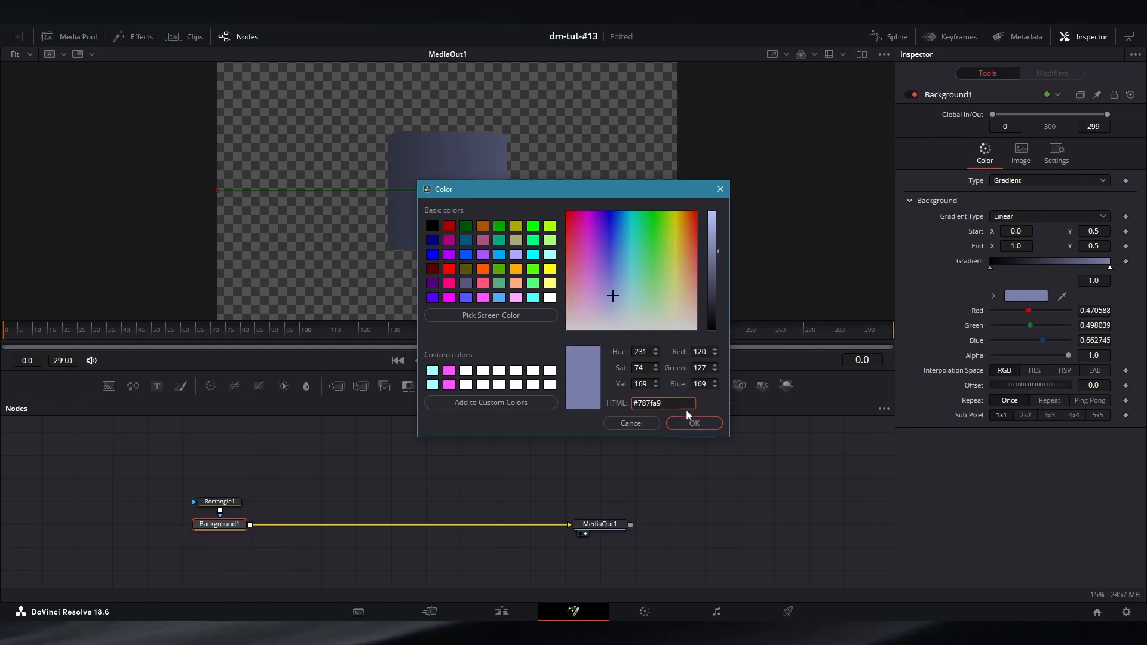
pyautogui.click(694, 423)
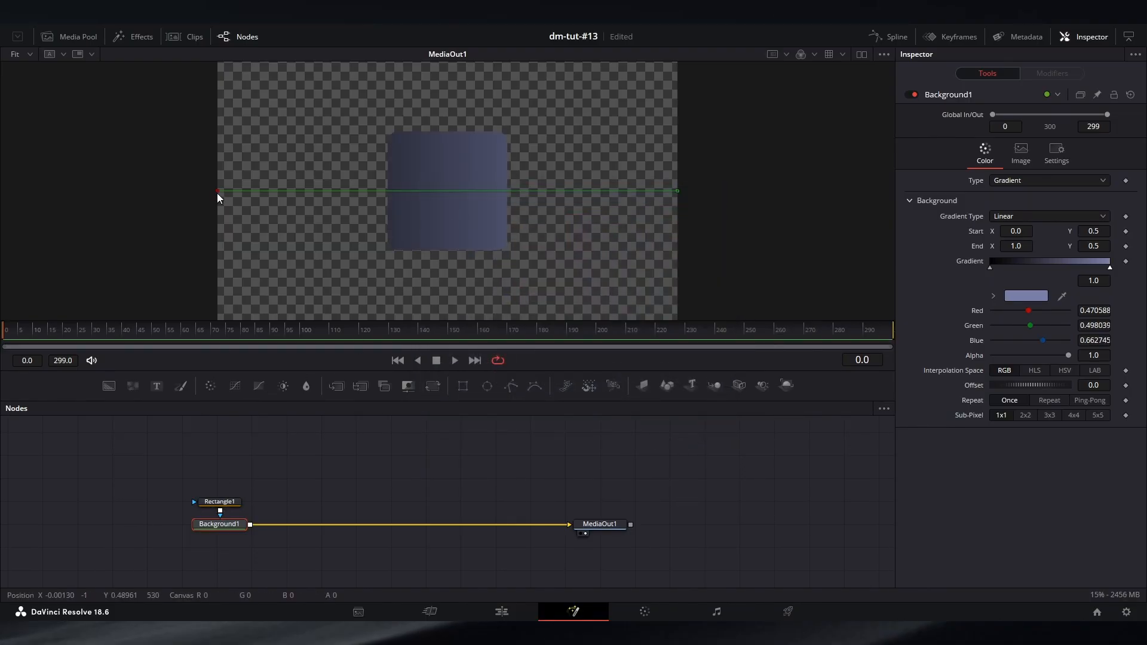
# Step: Run the gradient diagonally from beyond the square's lower-left corner, about (0.30, 0.22), to beyond its upper-right corner, about (0.68, 0.73)
pyautogui.moveTo(218, 193); pyautogui.dragTo(375, 254)
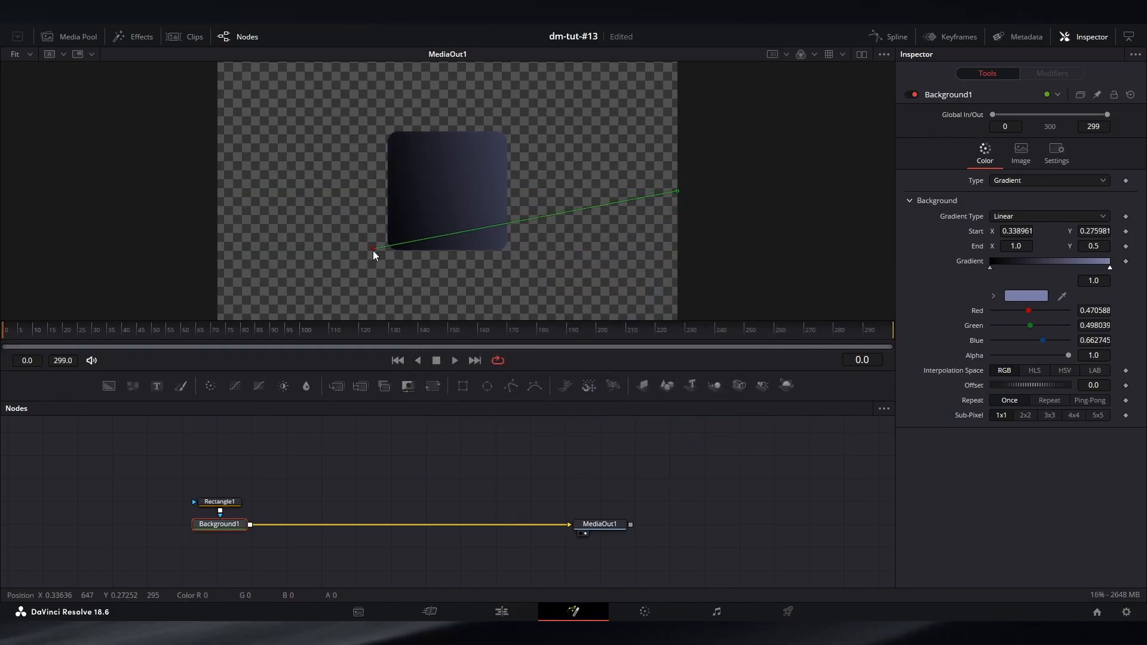
pyautogui.moveTo(676, 193); pyautogui.dragTo(532, 141)
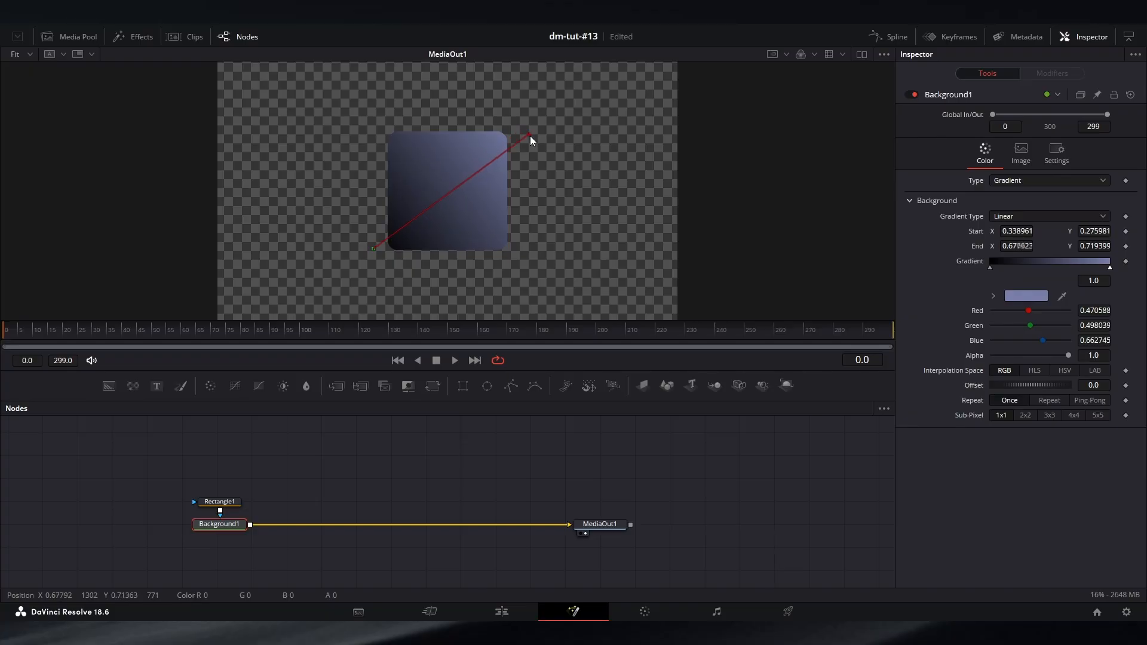
pyautogui.moveTo(374, 249); pyautogui.dragTo(358, 265)
pyautogui.click(327, 467)
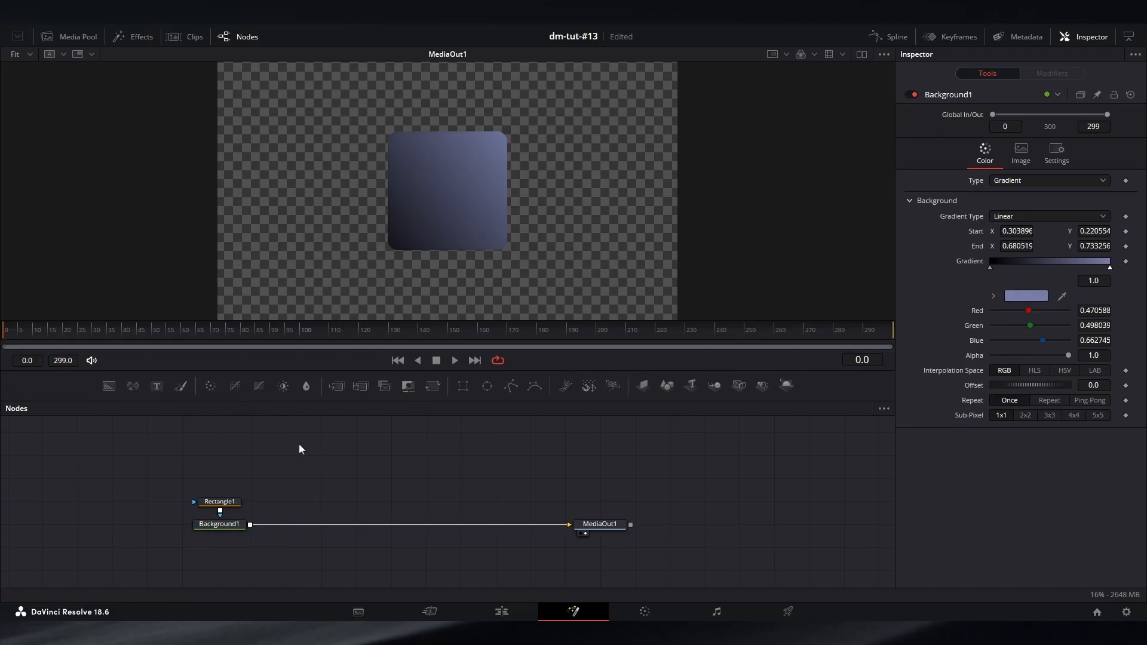
# Step: Add a second Background node merged over Background1 and set its solid colour to #bbc5ff
pyautogui.moveTo(113, 392); pyautogui.dragTo(329, 468)
pyautogui.moveTo(258, 524); pyautogui.dragTo(261, 525)
pyautogui.click(311, 467)
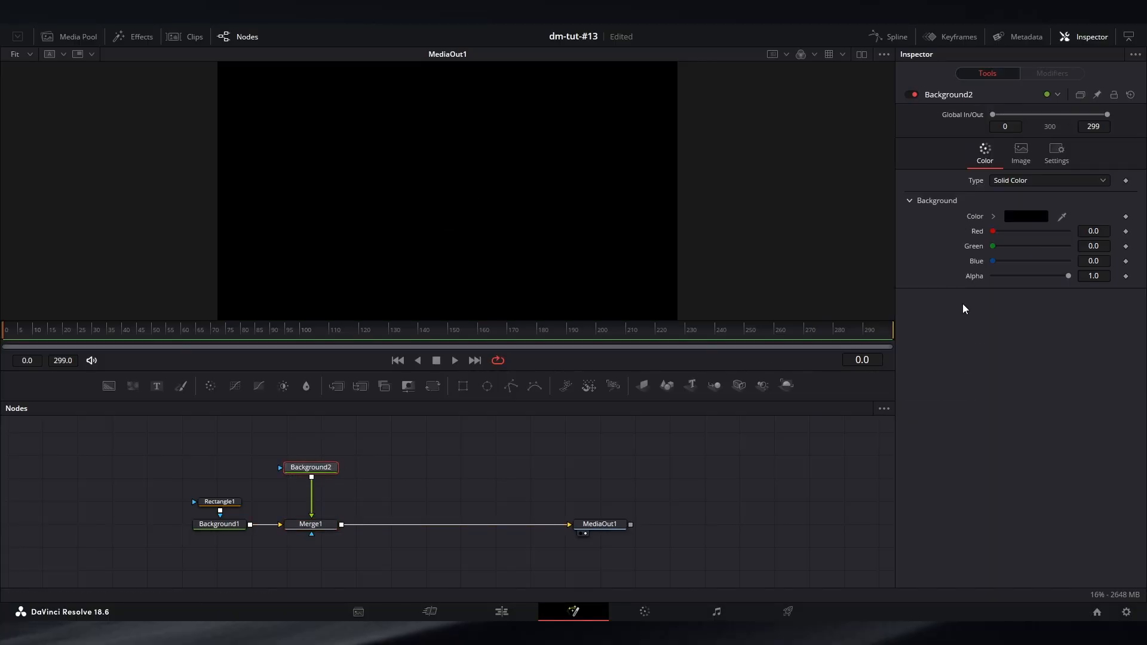
pyautogui.click(1040, 218)
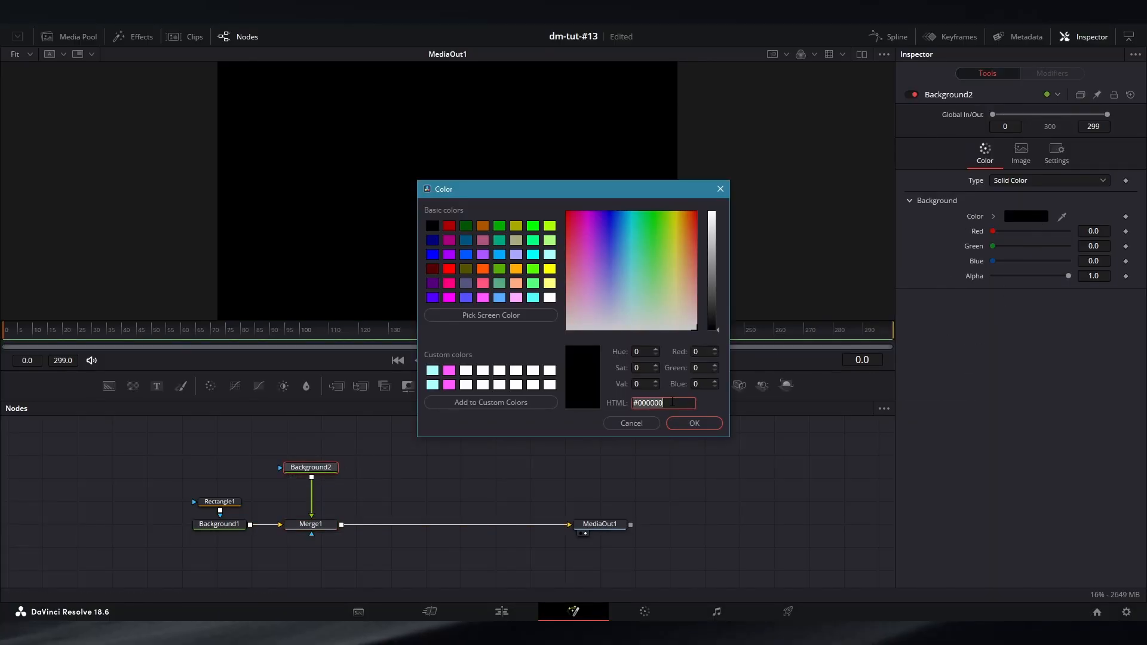
pyautogui.press('super+v')
pyautogui.click(705, 481)
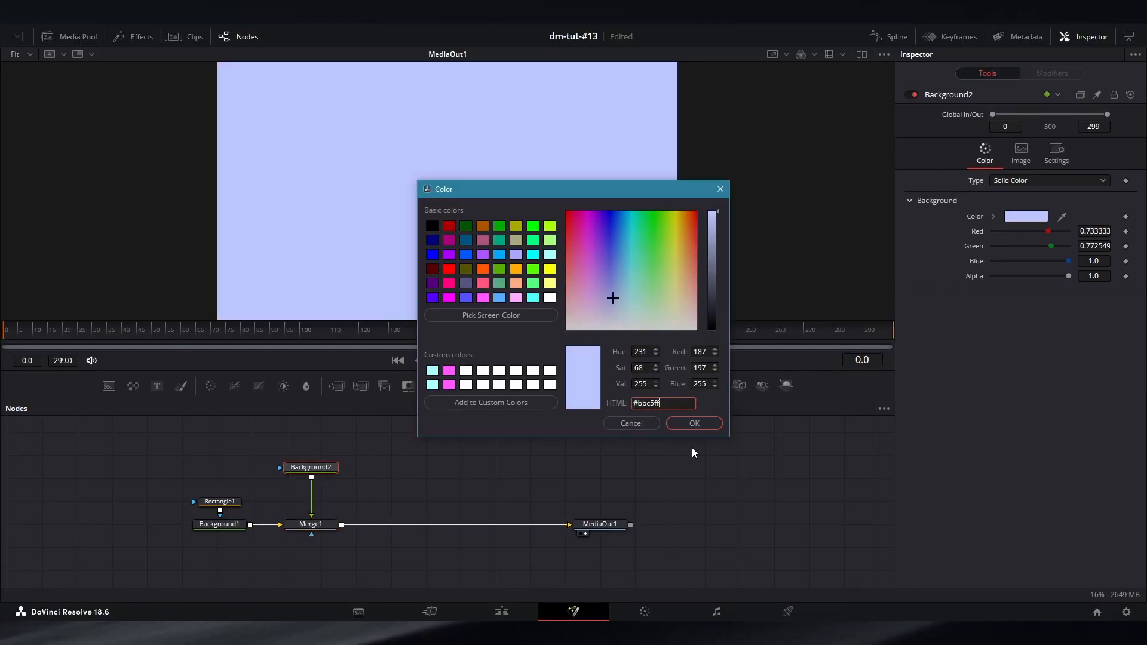
pyautogui.click(692, 421)
# Step: Mask Background2 with a closed B-Spline that has a wavy upper edge across the square's lower part and extends below it
pyautogui.click(534, 389)
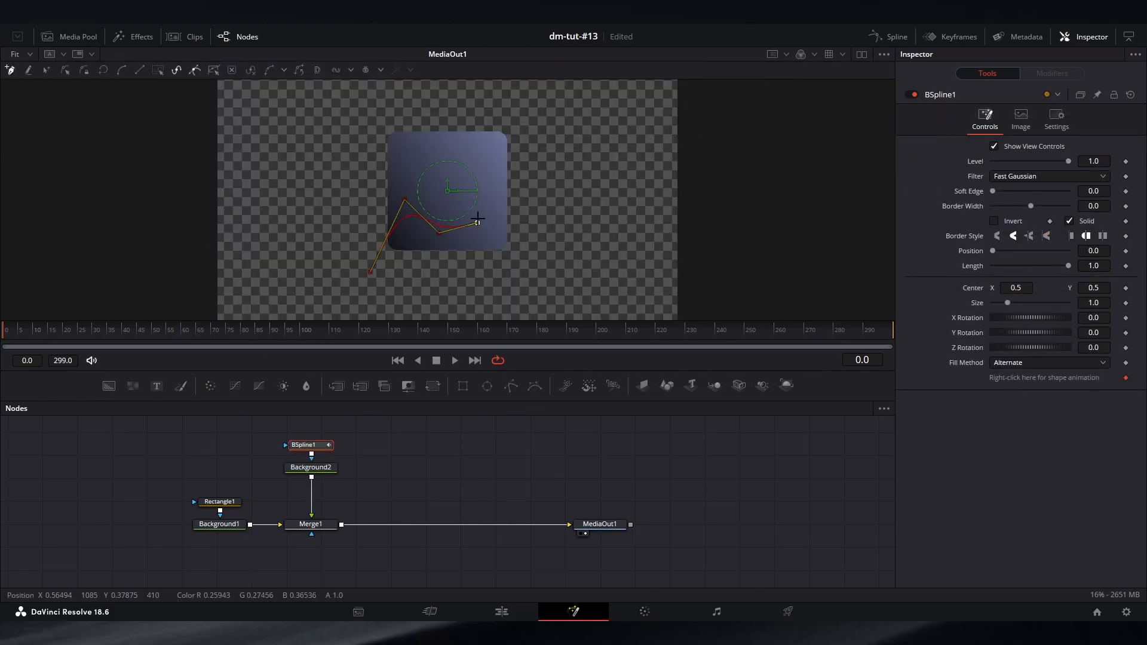
pyautogui.click(523, 189)
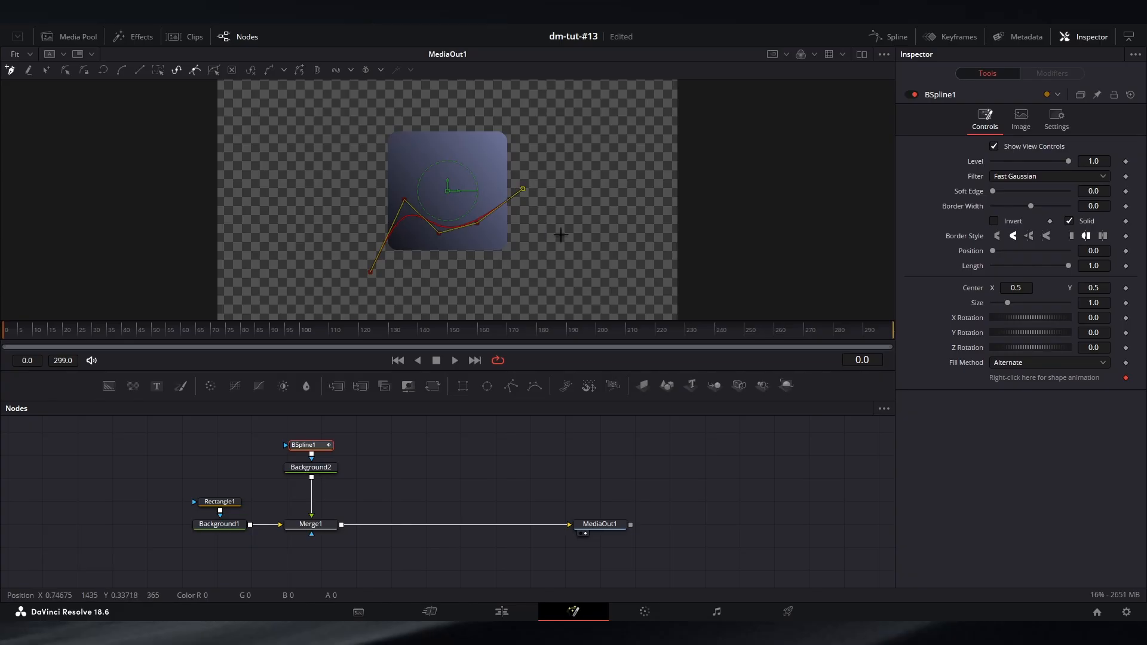
pyautogui.click(370, 272)
pyautogui.moveTo(404, 201); pyautogui.dragTo(390, 197)
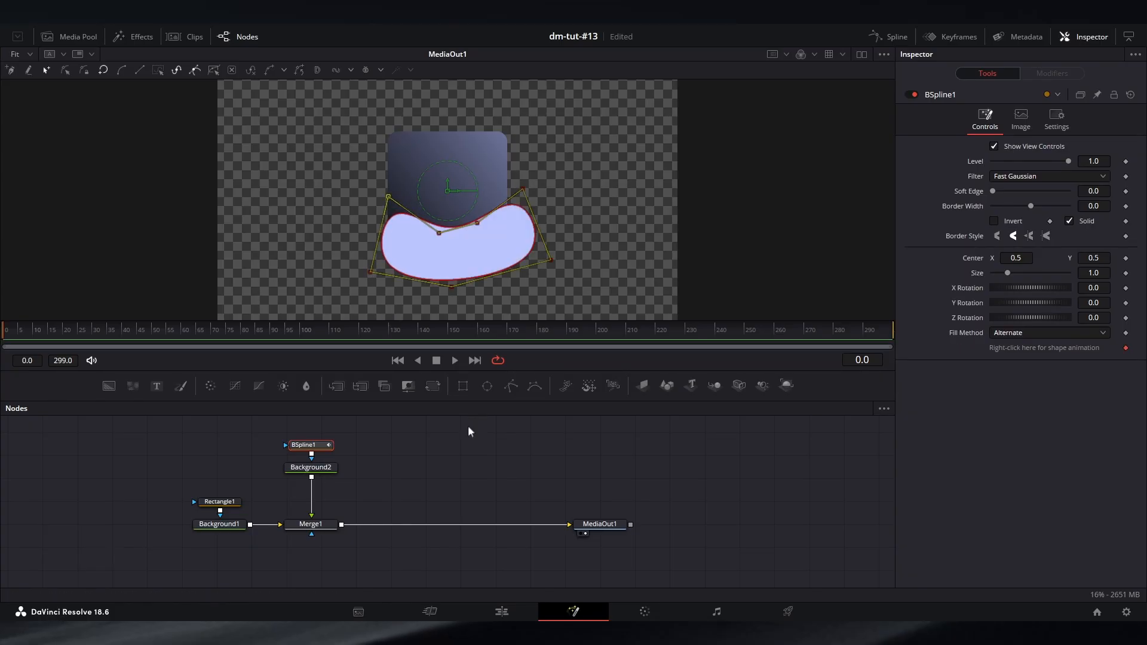
pyautogui.click(459, 435)
# Step: Duplicate the Rectangle1 mask and connect the copy to Merge1 as its effect mask
pyautogui.click(224, 504)
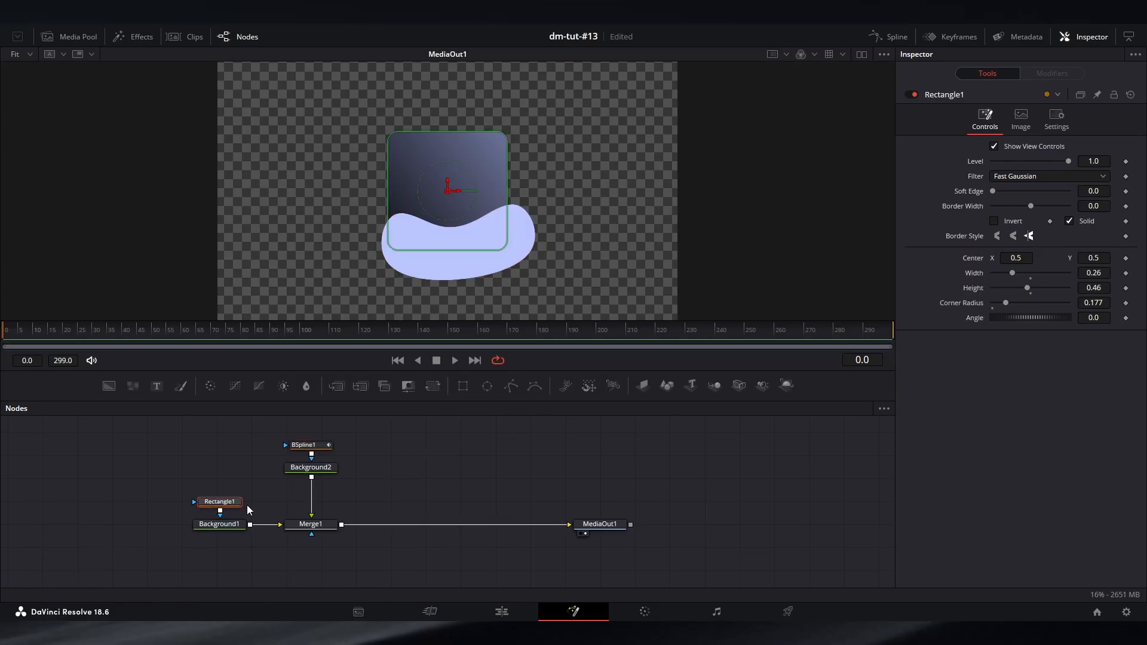
pyautogui.hotkey('ctrl', 'v')
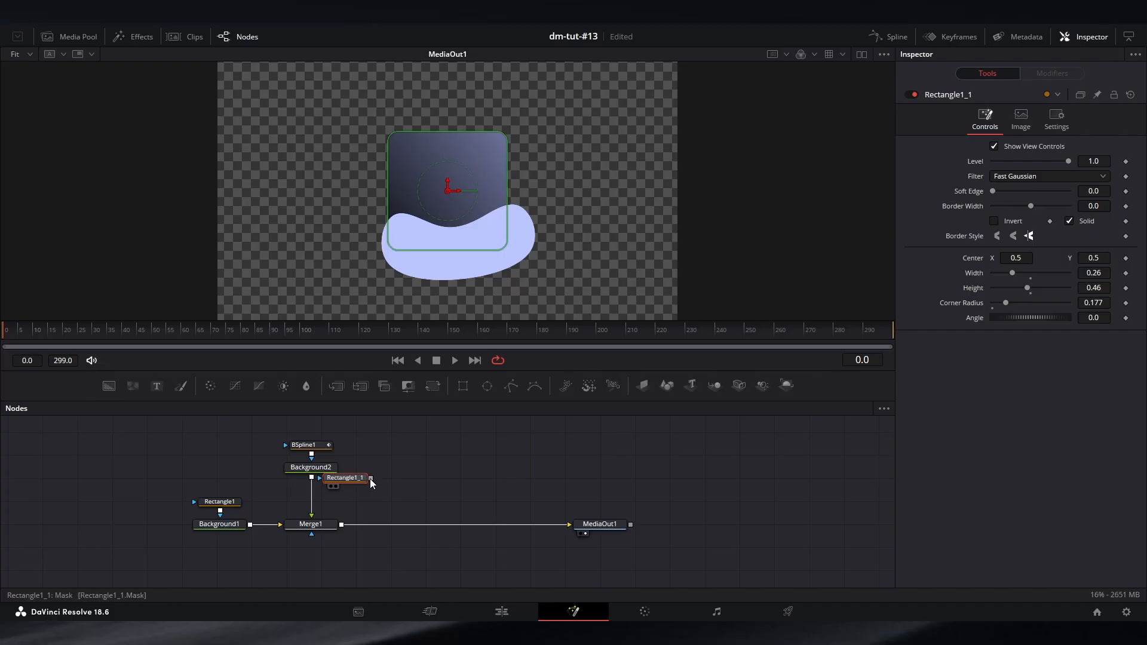
pyautogui.moveTo(371, 479); pyautogui.dragTo(317, 522)
pyautogui.moveTo(349, 485); pyautogui.dragTo(355, 497)
# Step: Reshape the B-Spline's upper points into a smooth wave with a dip followed by a crest, and save the project
pyautogui.click(314, 446)
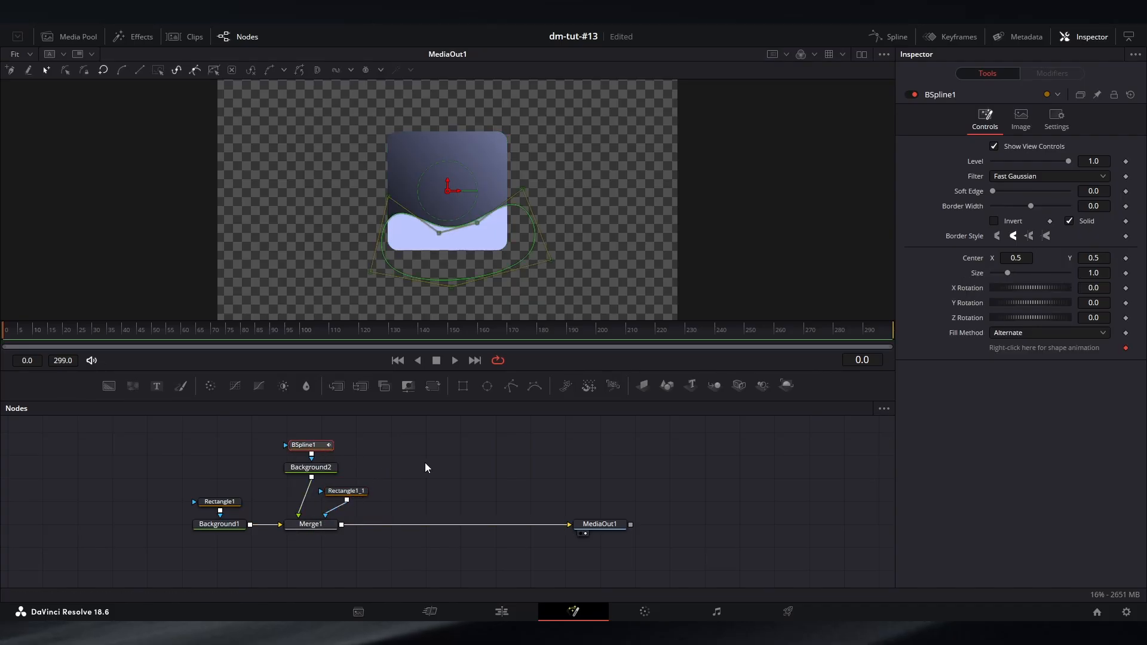
pyautogui.click(427, 463)
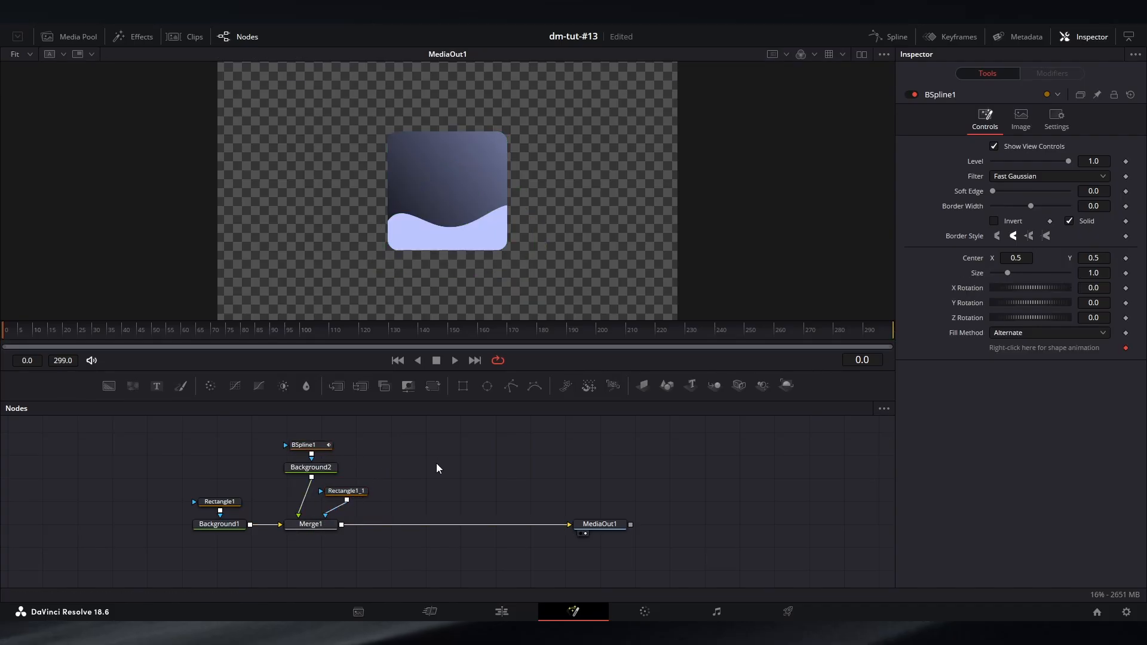
pyautogui.click(317, 445)
pyautogui.moveTo(440, 233); pyautogui.dragTo(440, 229)
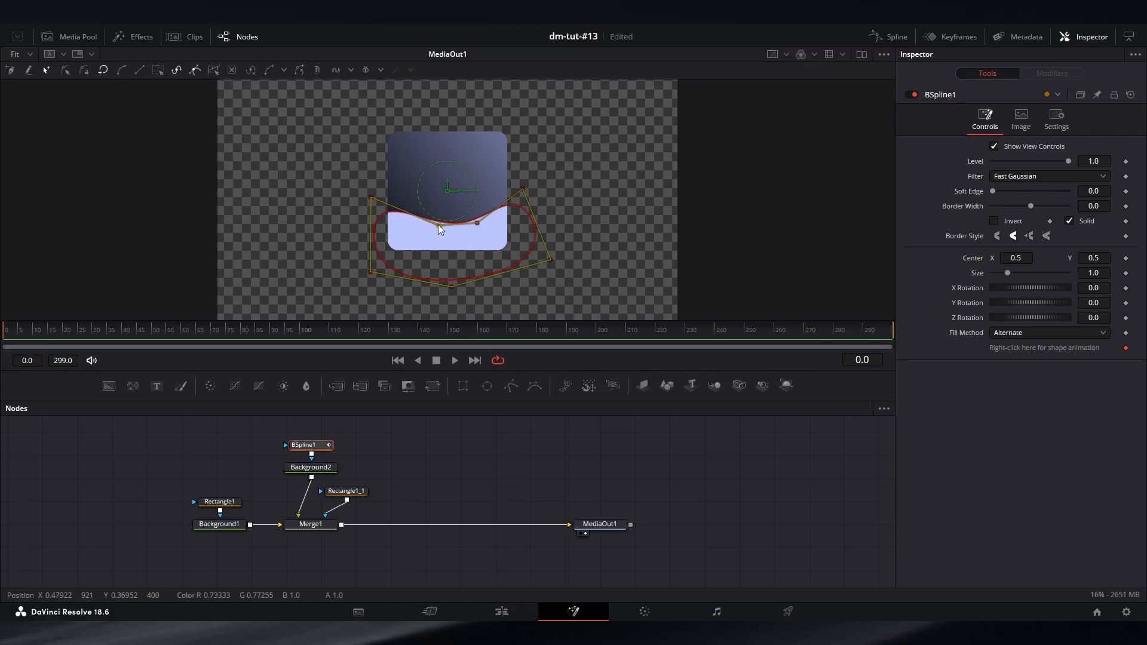
pyautogui.moveTo(526, 200); pyautogui.dragTo(525, 214)
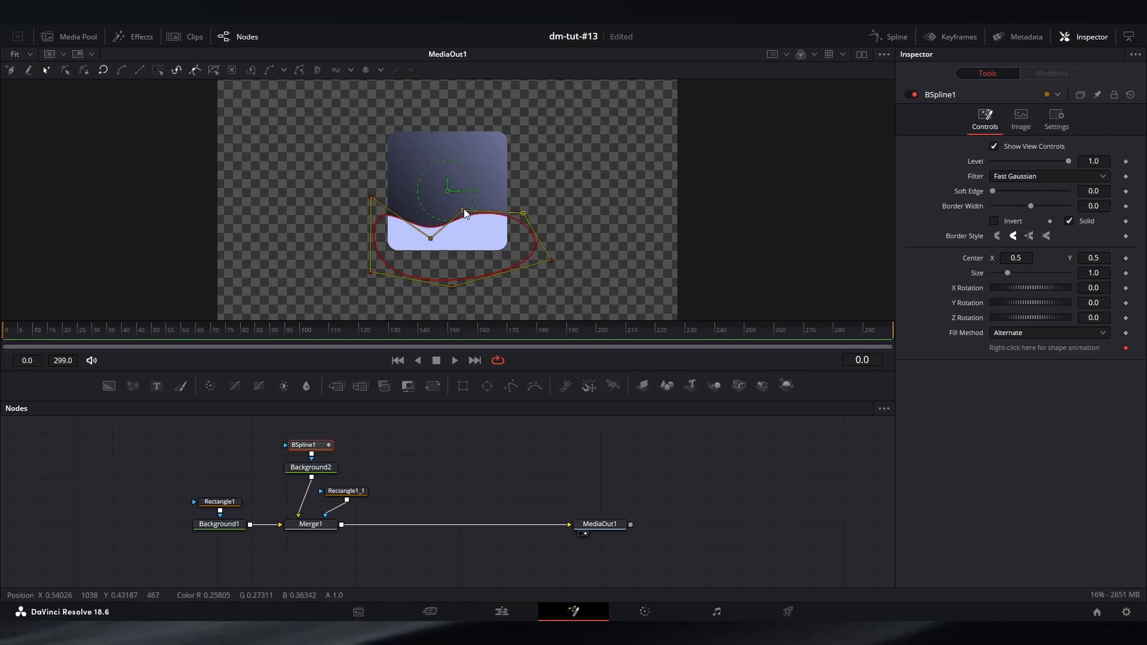
pyautogui.hotkey('ctrl', 's')
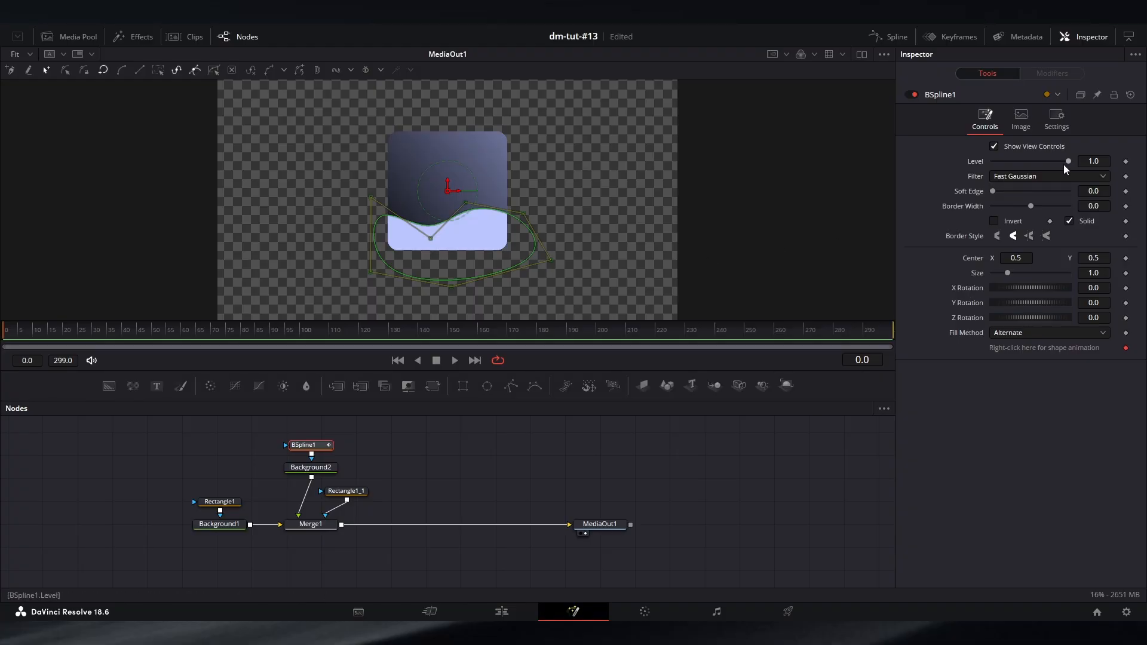
# Step: Set the B-Spline mask's level to 0.1
pyautogui.rightClick(1102, 163)
pyautogui.click(1102, 162)
pyautogui.doubleClick(1103, 160)
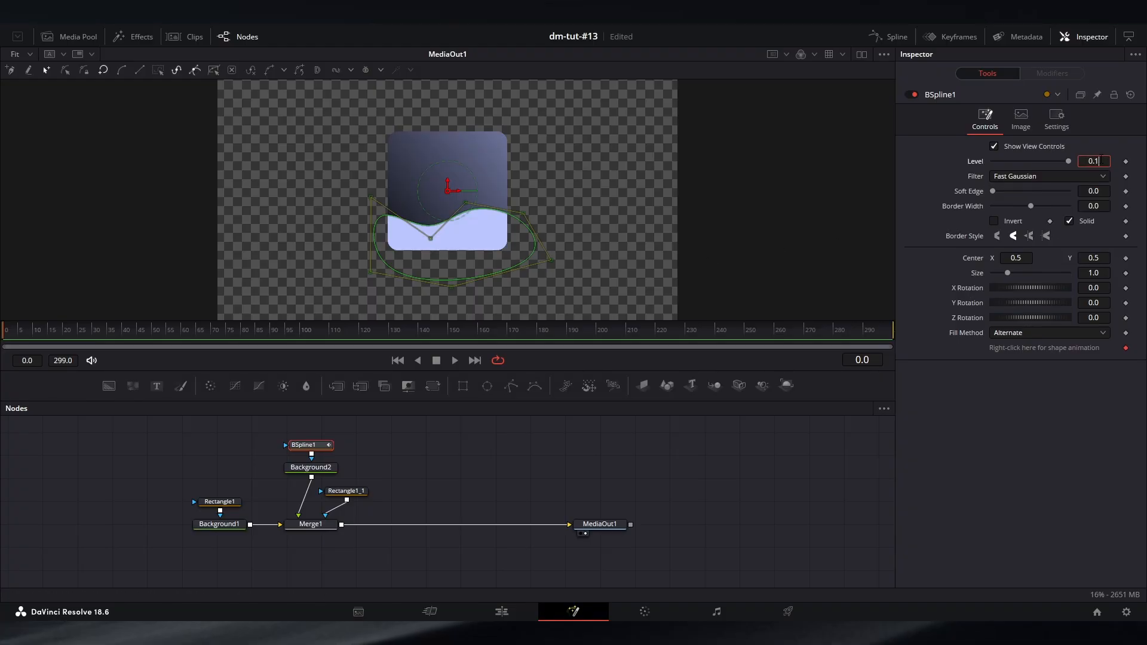
pyautogui.write('0.1')
pyautogui.press('Return')
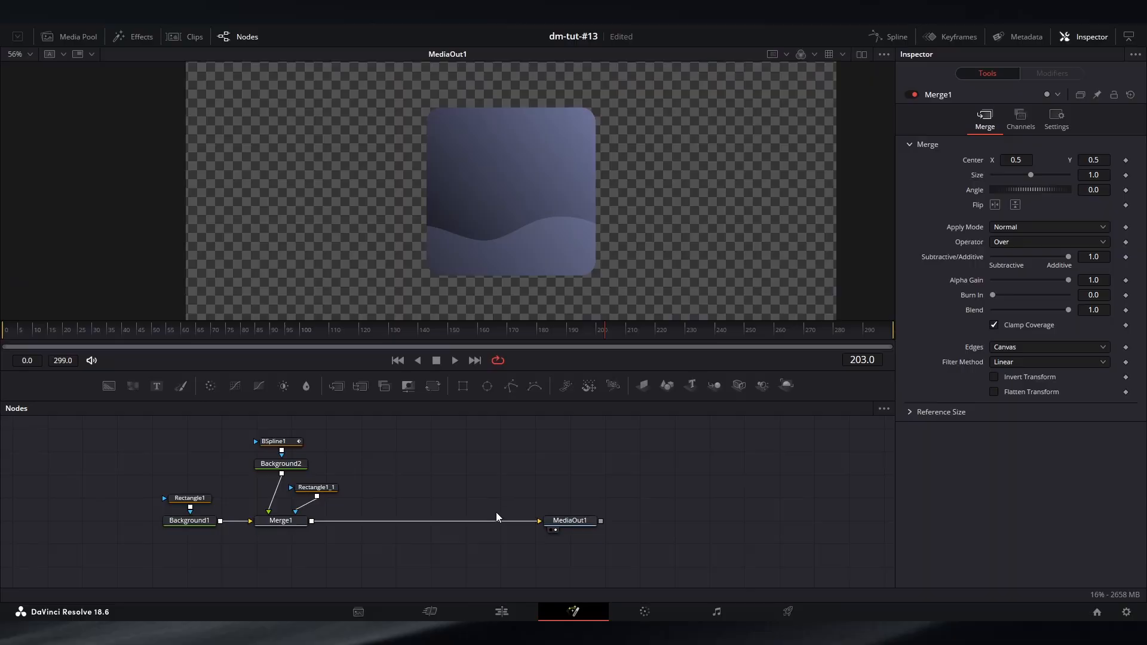
# Step: Move MediaOut1 farther from Merge1 and add a Text node merged over Merge1's output
pyautogui.moveTo(553, 533); pyautogui.dragTo(820, 541)
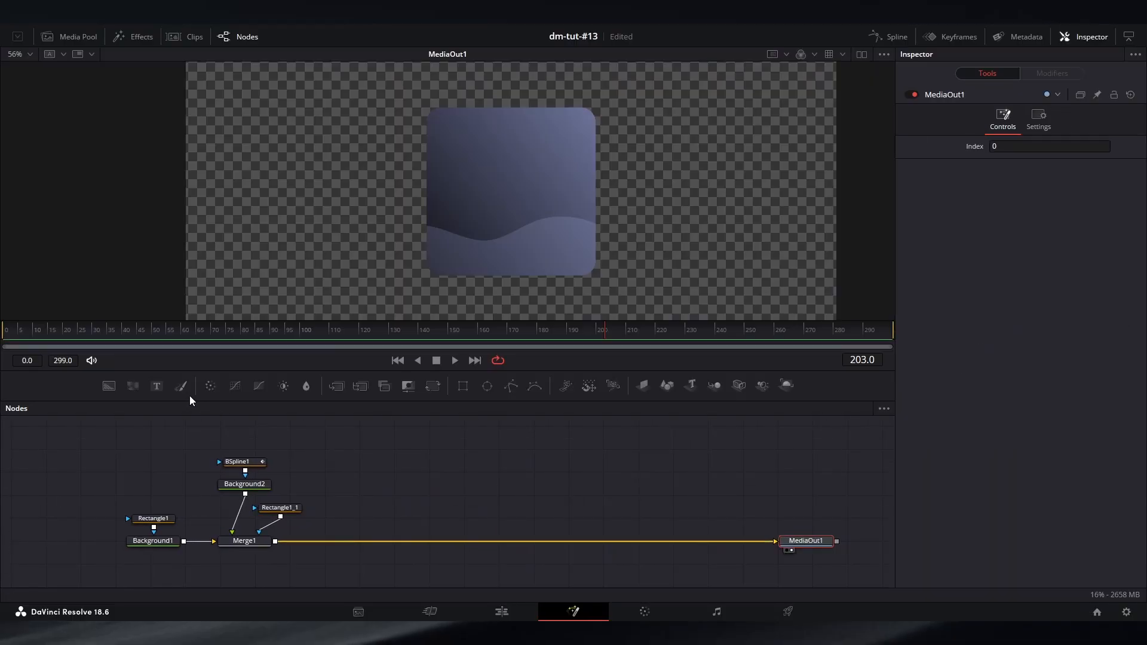
pyautogui.moveTo(383, 452); pyautogui.dragTo(384, 451)
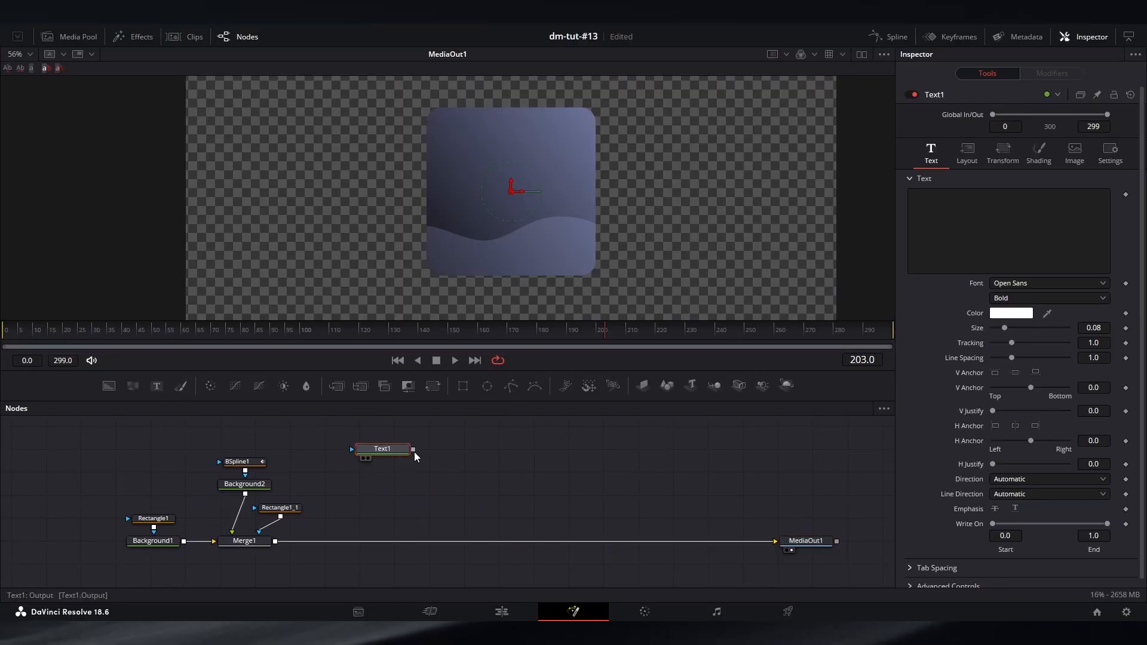
pyautogui.moveTo(278, 542); pyautogui.dragTo(277, 541)
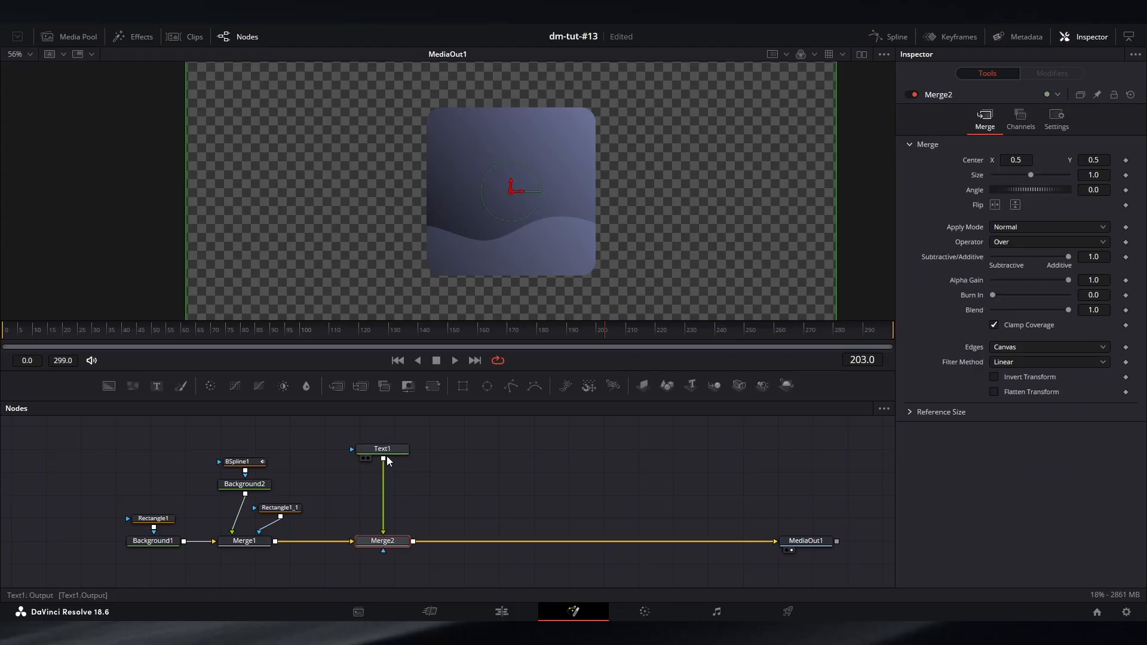
# Step: Enter "SALES" as the text of the Text1 node
pyautogui.click(383, 450)
pyautogui.click(953, 235)
pyautogui.write('S')
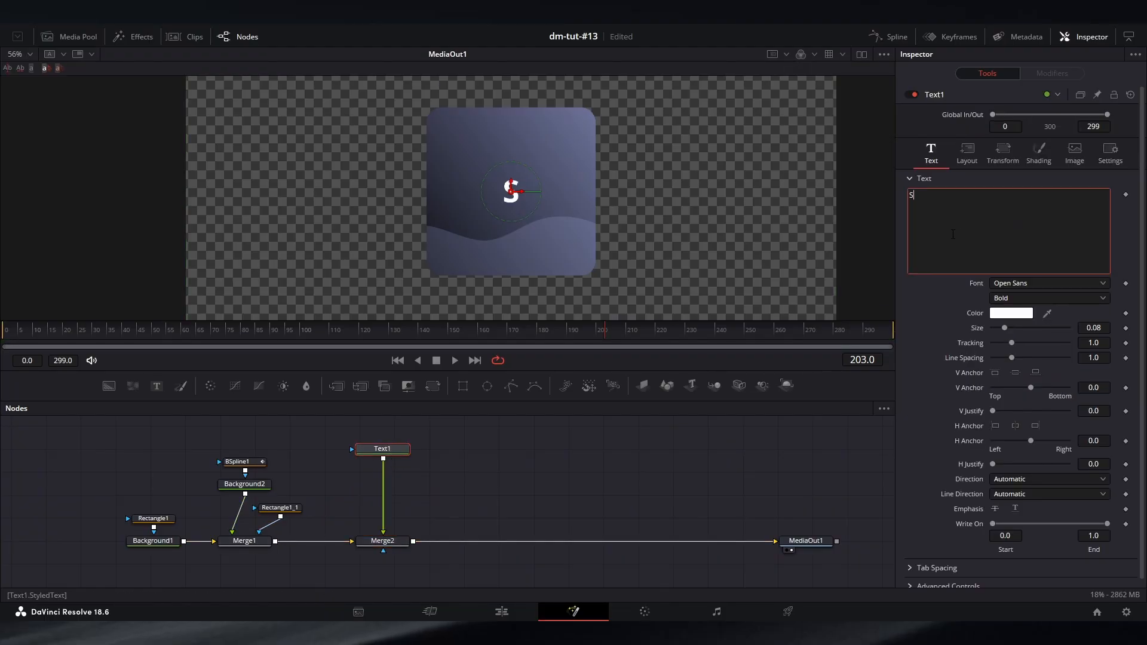
pyautogui.write('ALES')
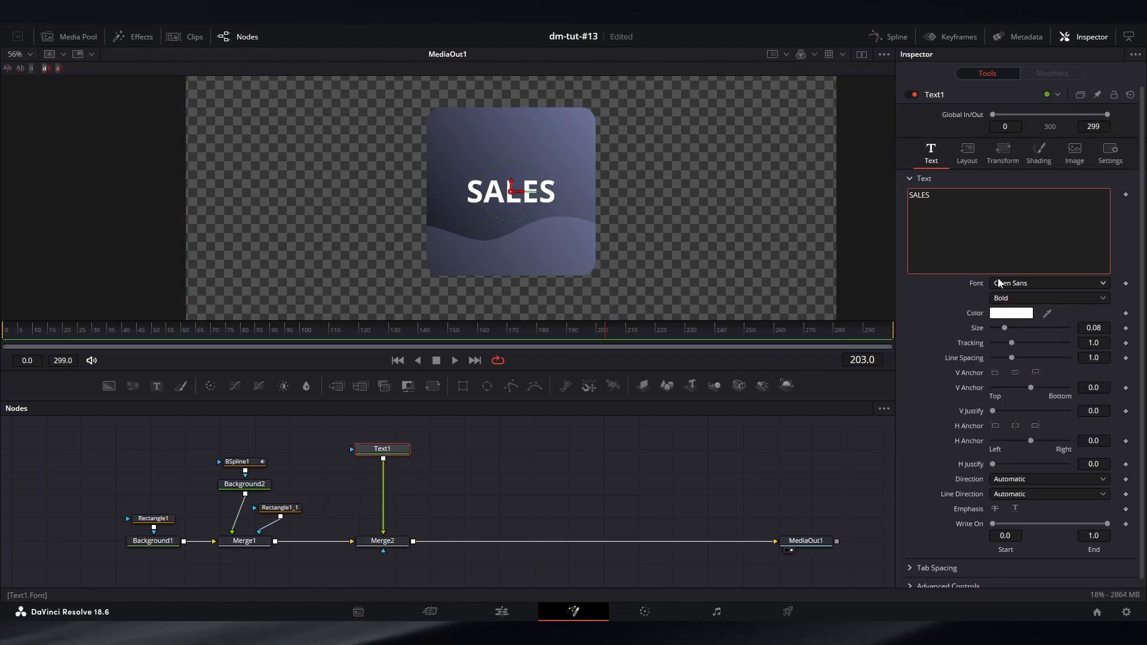
# Step: Set the SALES text to the Inter Tight font in Light style at size 0.0134
pyautogui.click(1004, 284)
pyautogui.scroll(12, 1023, 383)
pyautogui.click(1026, 404)
pyautogui.click(1029, 299)
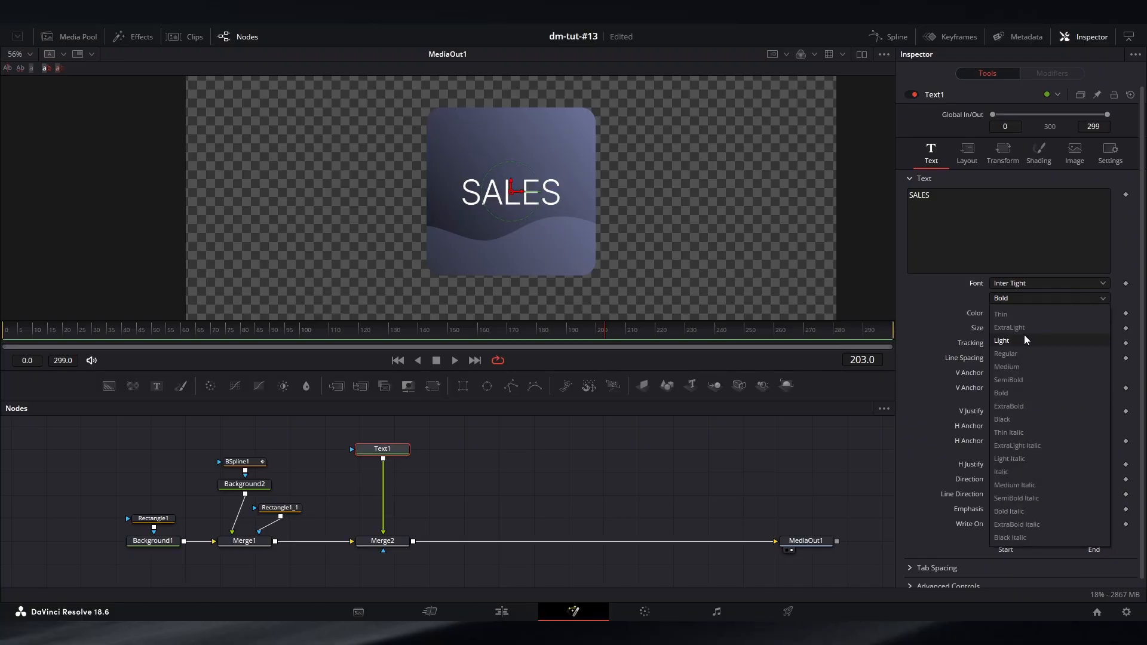
pyautogui.click(1024, 340)
pyautogui.moveTo(1094, 328); pyautogui.dragTo(1050, 329)
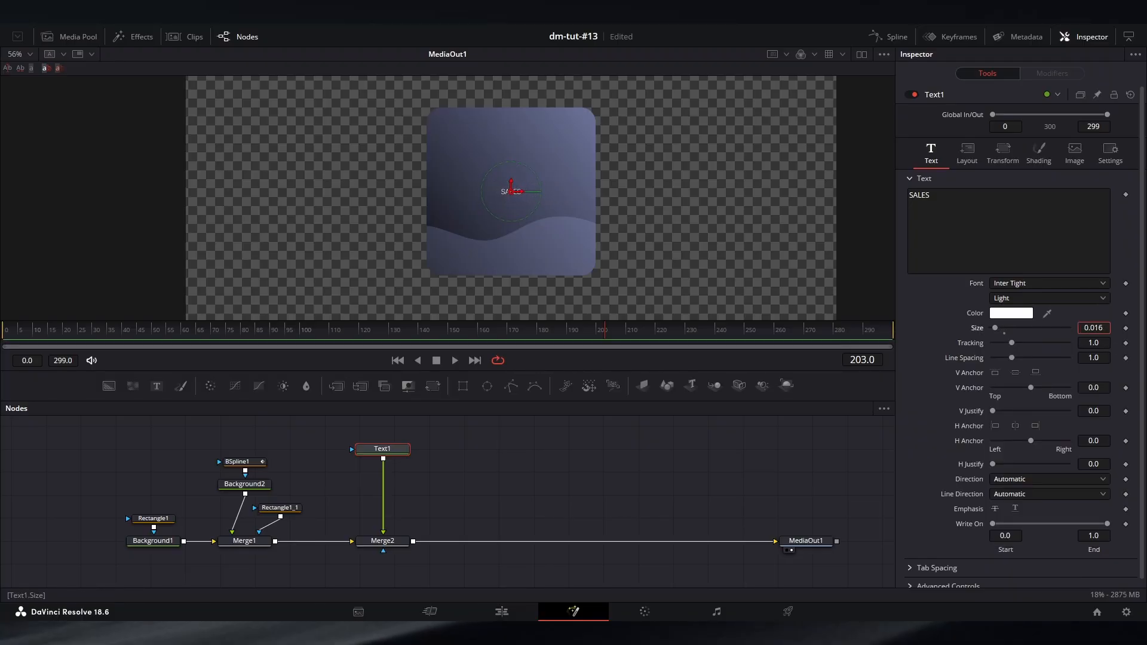
pyautogui.moveTo(1097, 328); pyautogui.dragTo(1094, 328)
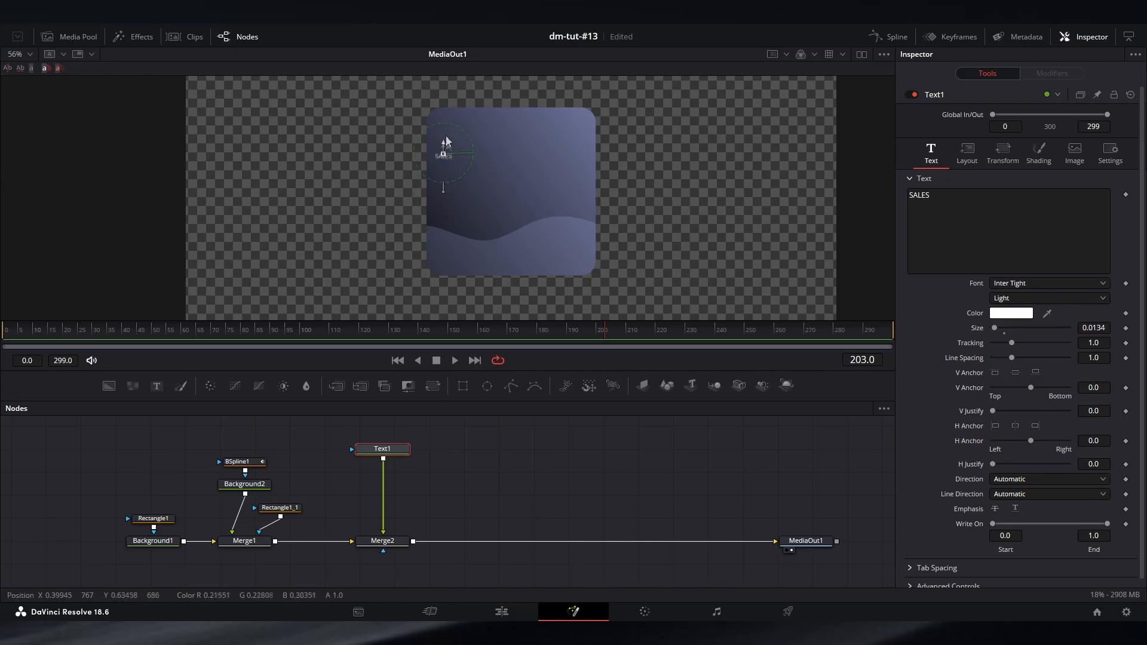
# Step: Move the SALES text into the card's upper-left corner
pyautogui.moveTo(447, 142)
pyautogui.mouseDown()
pyautogui.moveTo(445, 110)
pyautogui.moveTo(453, 120)
pyautogui.mouseUp()
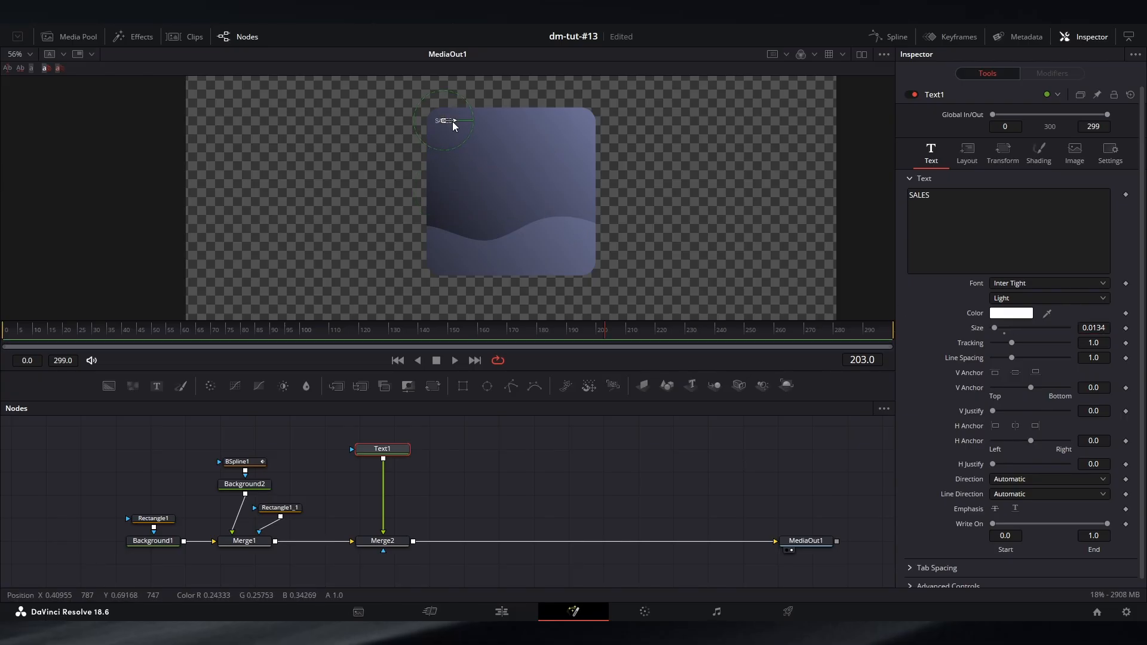
pyautogui.click(508, 441)
pyautogui.scroll(5, 455, 121)
# Step: Darken the SALES text's colour from white to a light grey
pyautogui.click(1015, 315)
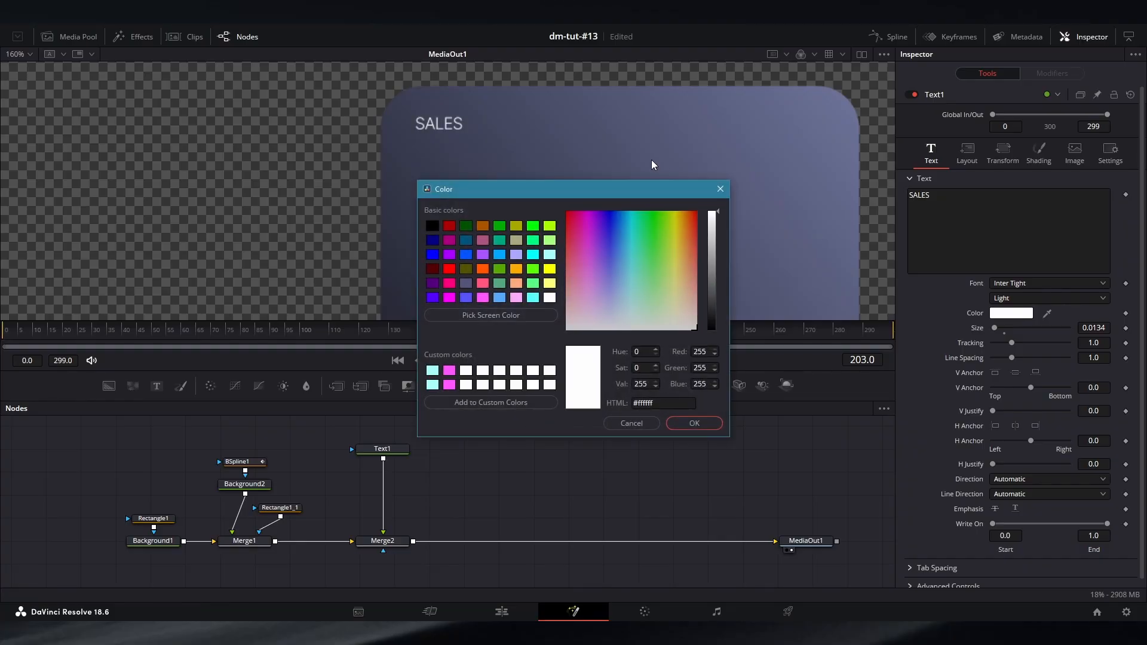
pyautogui.moveTo(715, 230); pyautogui.dragTo(715, 254)
pyautogui.click(694, 423)
pyautogui.scroll(-4, 582, 227)
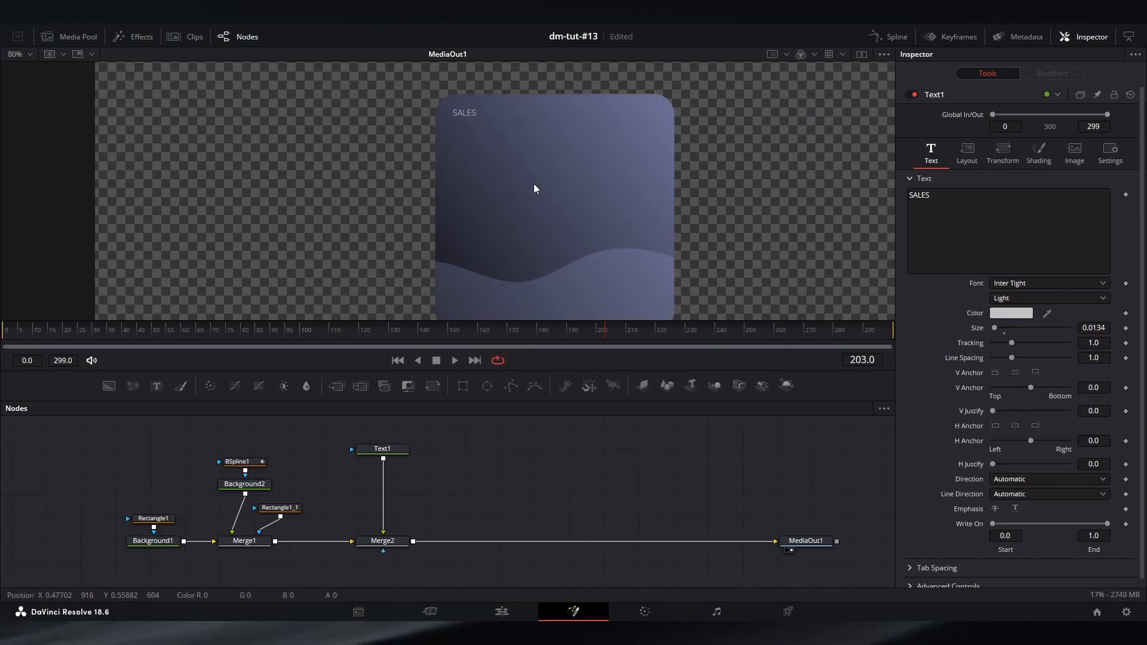
# Step: Add a second Text node merged over Merge2's output and enter "$70.00" as its text
pyautogui.moveTo(480, 509); pyautogui.dragTo(397, 513)
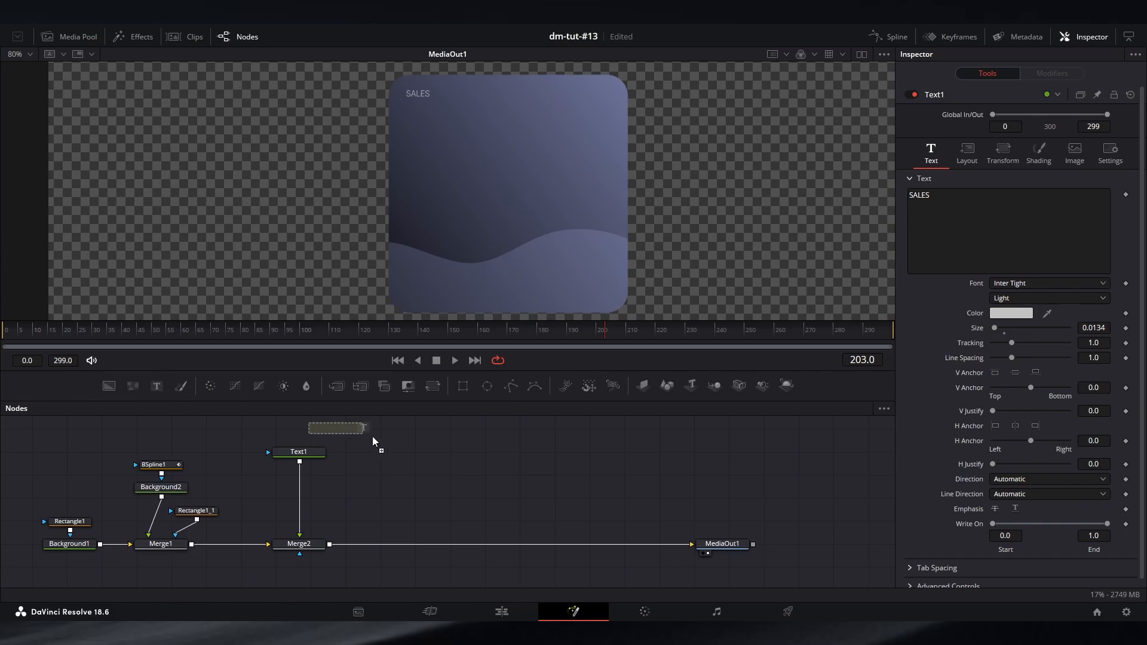
pyautogui.moveTo(393, 446); pyautogui.dragTo(331, 543)
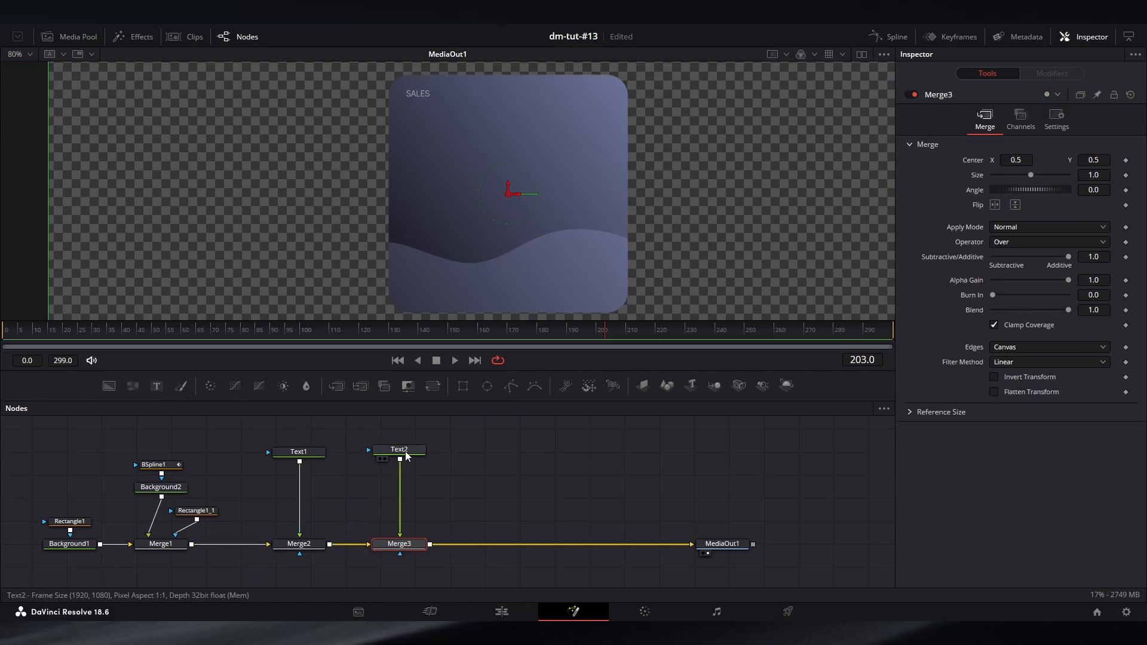
pyautogui.click(408, 453)
pyautogui.click(967, 250)
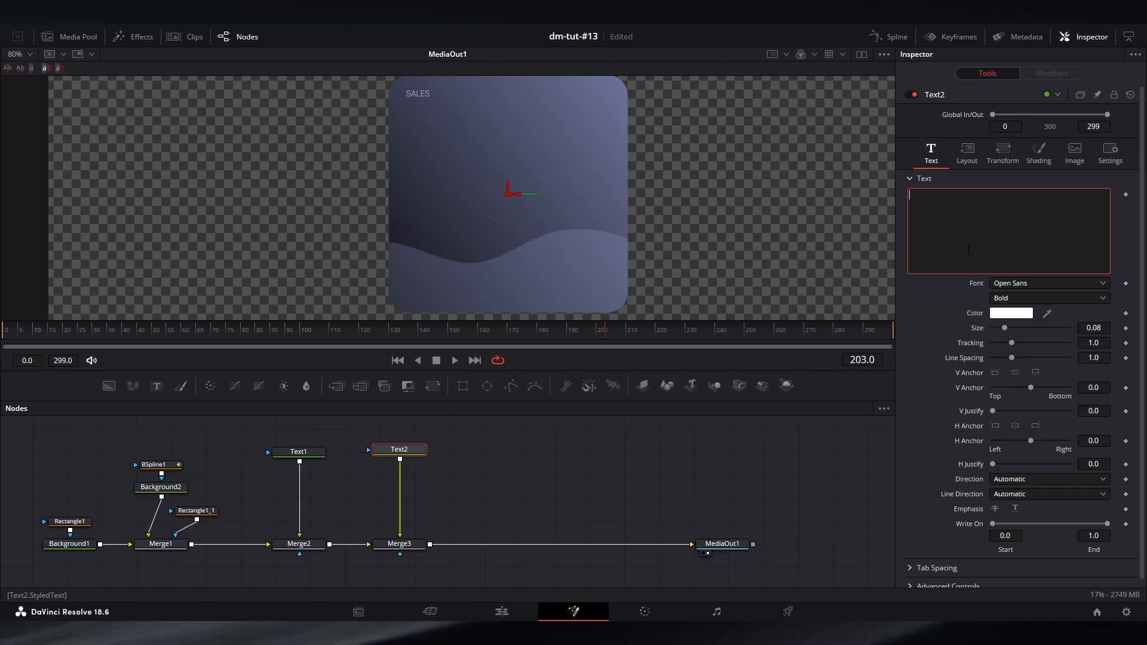
pyautogui.write('$70.00')
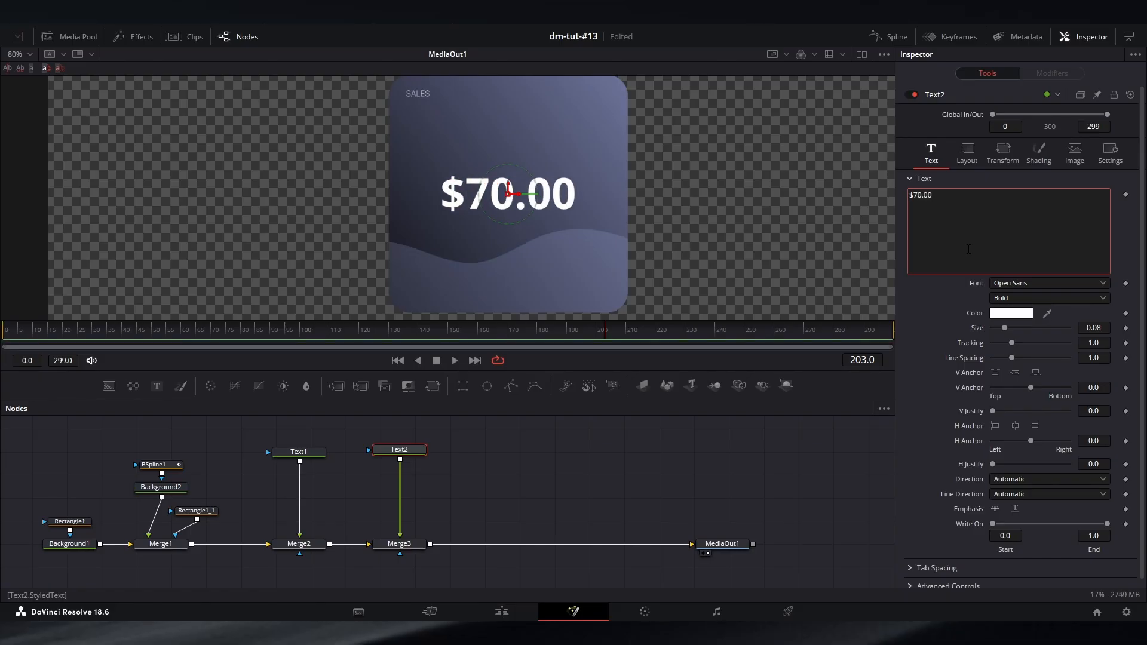
# Step: Set the $70.00 text to Inter Tight Medium, anchor it horizontally at -1.0 and move it under the SALES title
pyautogui.click(1006, 284)
pyautogui.click(1010, 405)
pyautogui.moveTo(508, 193); pyautogui.dragTo(412, 127)
pyautogui.click(999, 429)
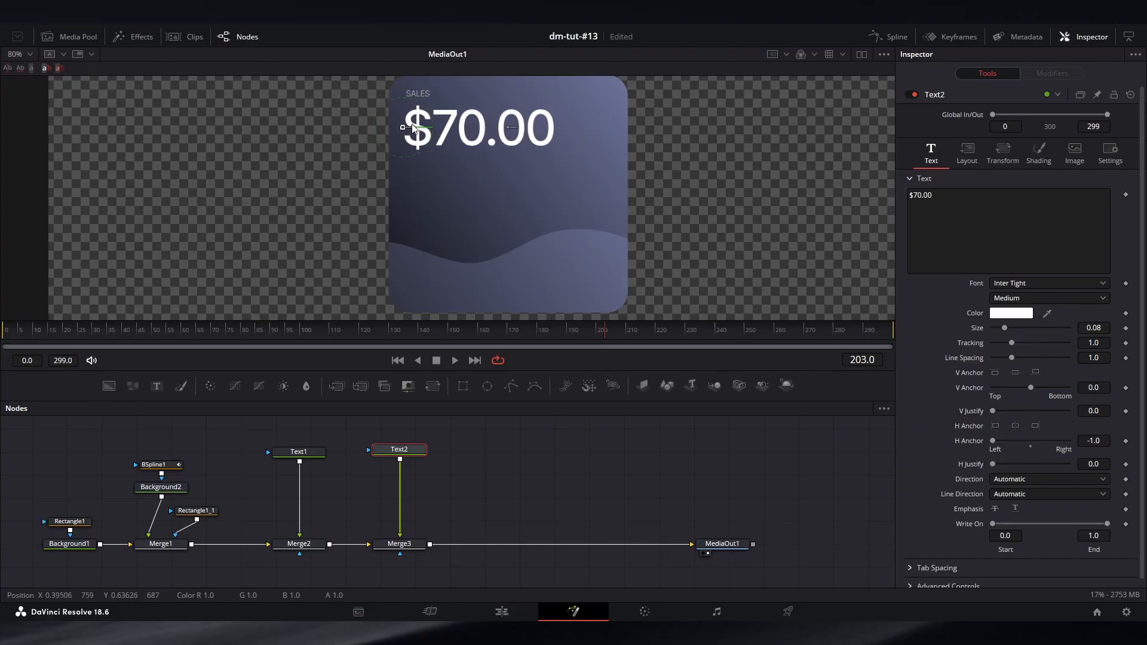
# Step: Reduce the $70.00 text to size 0.0676 and line it up below the SALES title's left edge
pyautogui.moveTo(490, 135); pyautogui.dragTo(499, 178)
pyautogui.moveTo(1094, 328); pyautogui.dragTo(1088, 328)
pyautogui.scroll(4, 430, 210)
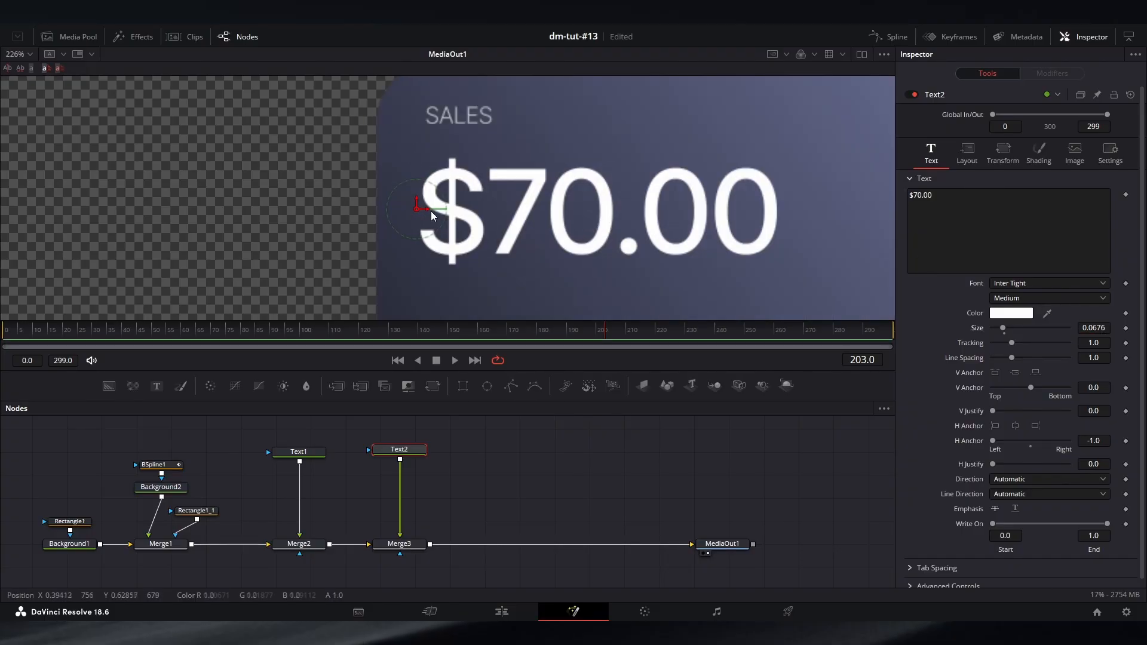
pyautogui.click(549, 445)
pyautogui.scroll(-4, 597, 179)
pyautogui.moveTo(661, 203); pyautogui.dragTo(553, 160)
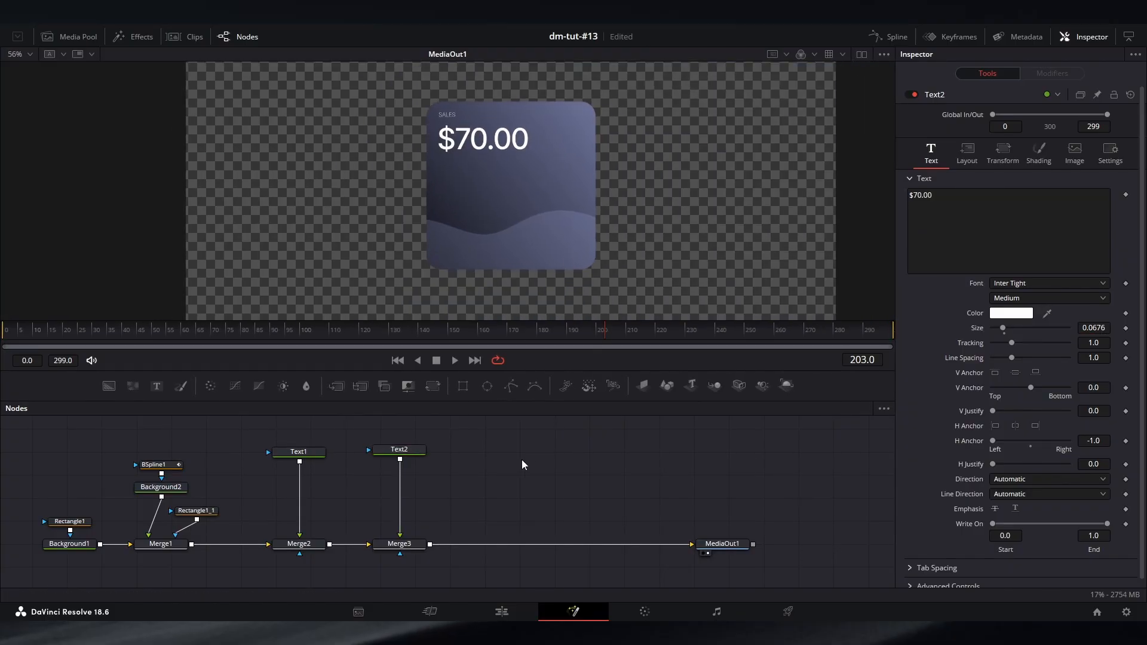
# Step: Add a third Text node merged over Merge3's output and enter "+17.10% net" as its text
pyautogui.moveTo(523, 464); pyautogui.dragTo(452, 467)
pyautogui.moveTo(157, 386); pyautogui.dragTo(453, 465)
pyautogui.moveTo(157, 386); pyautogui.dragTo(417, 450)
pyautogui.write('+17.10% net')
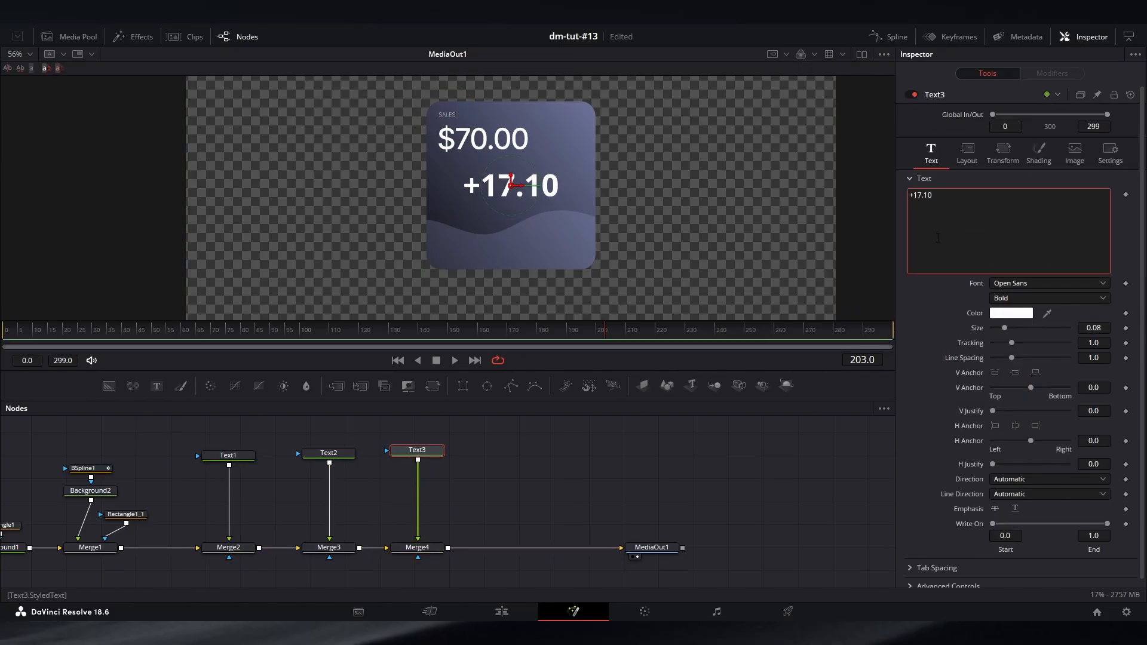
# Step: Set the +17.10% net text to the Inter Tight font in Light style
pyautogui.click(1023, 283)
pyautogui.scroll(5, 1016, 358)
pyautogui.click(1013, 382)
pyautogui.click(1022, 298)
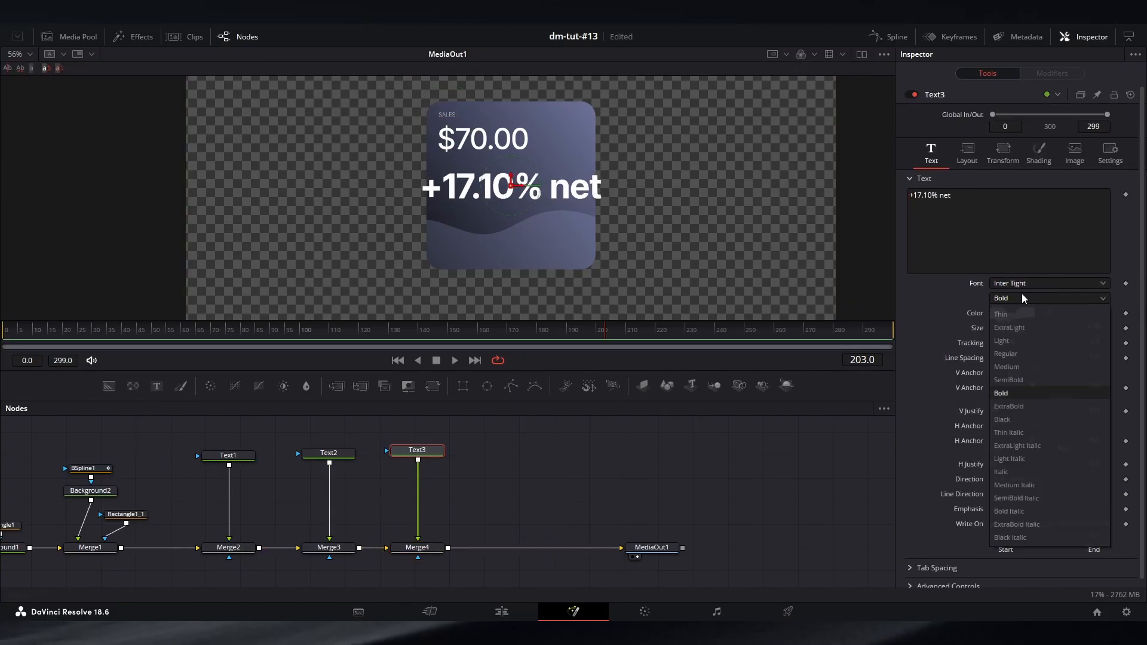
pyautogui.click(1016, 346)
# Step: Shrink the +17.10% net text to size 0.0155, anchor it horizontally at -1.0 and align it left below the price
pyautogui.moveTo(1093, 328); pyautogui.dragTo(1040, 328)
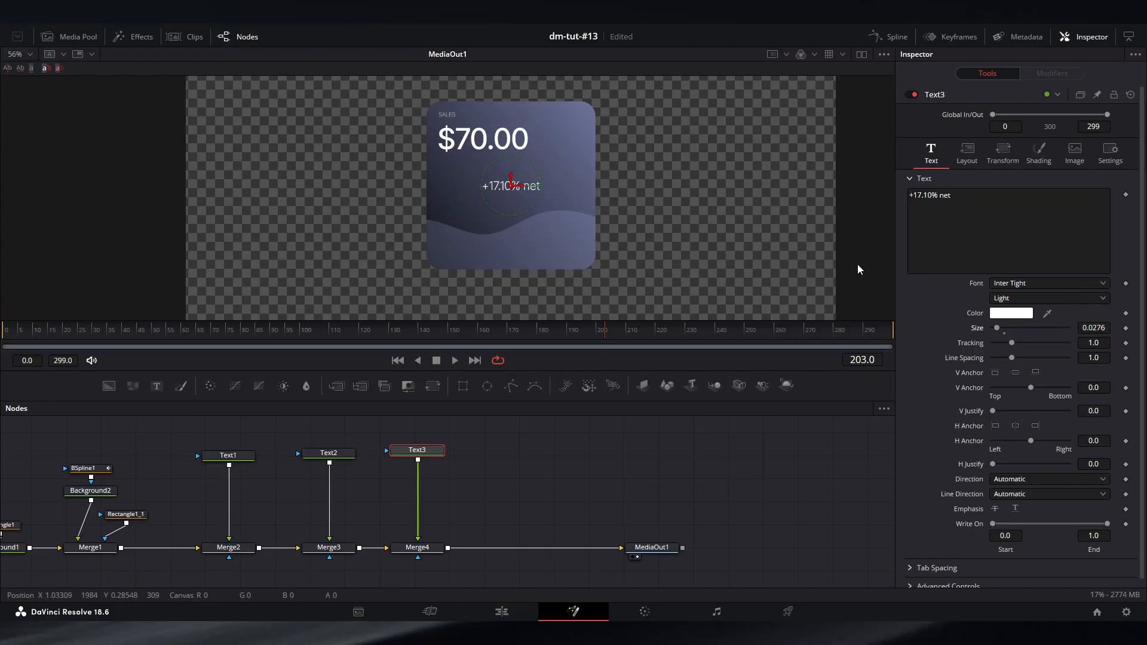
pyautogui.scroll(3, 510, 175)
pyautogui.moveTo(510, 175); pyautogui.dragTo(481, 233)
pyautogui.scroll(-1, 625, 254)
pyautogui.moveTo(1091, 328); pyautogui.dragTo(1080, 328)
pyautogui.moveTo(480, 228); pyautogui.dragTo(480, 235)
pyautogui.click(619, 463)
pyautogui.scroll(-3, 556, 182)
pyautogui.scroll(3, 574, 227)
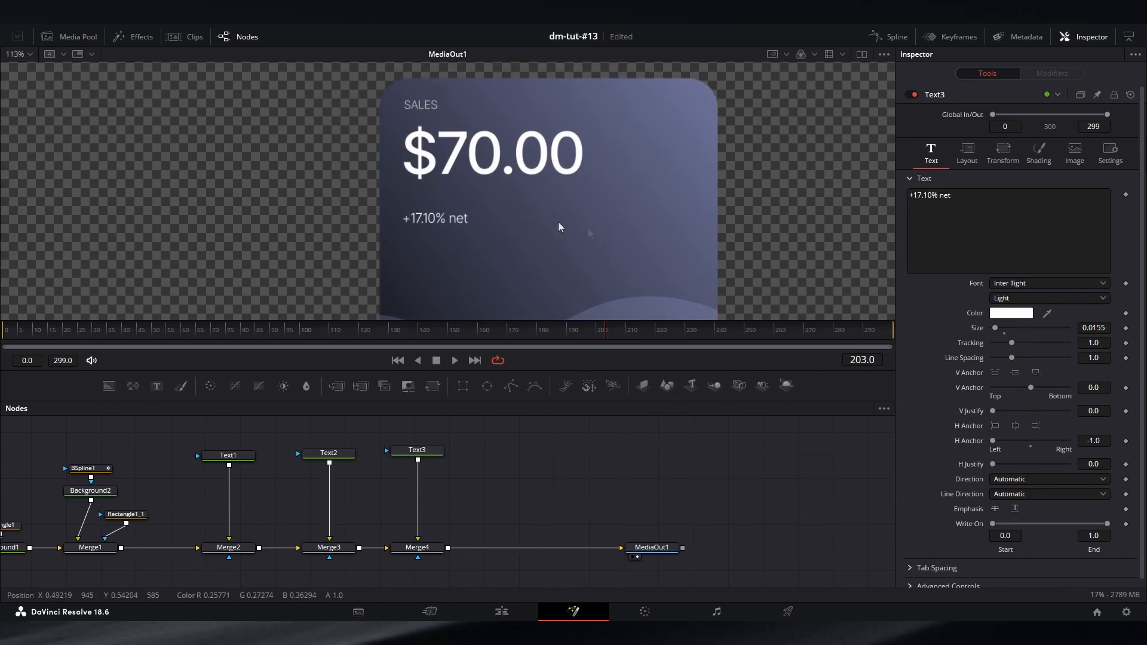
# Step: Darken the +17.10% net text's colour slightly to a very light grey
pyautogui.click(1011, 313)
pyautogui.moveTo(717, 214); pyautogui.dragTo(717, 230)
pyautogui.click(694, 420)
pyautogui.scroll(-2, 503, 194)
pyautogui.scroll(1, 497, 218)
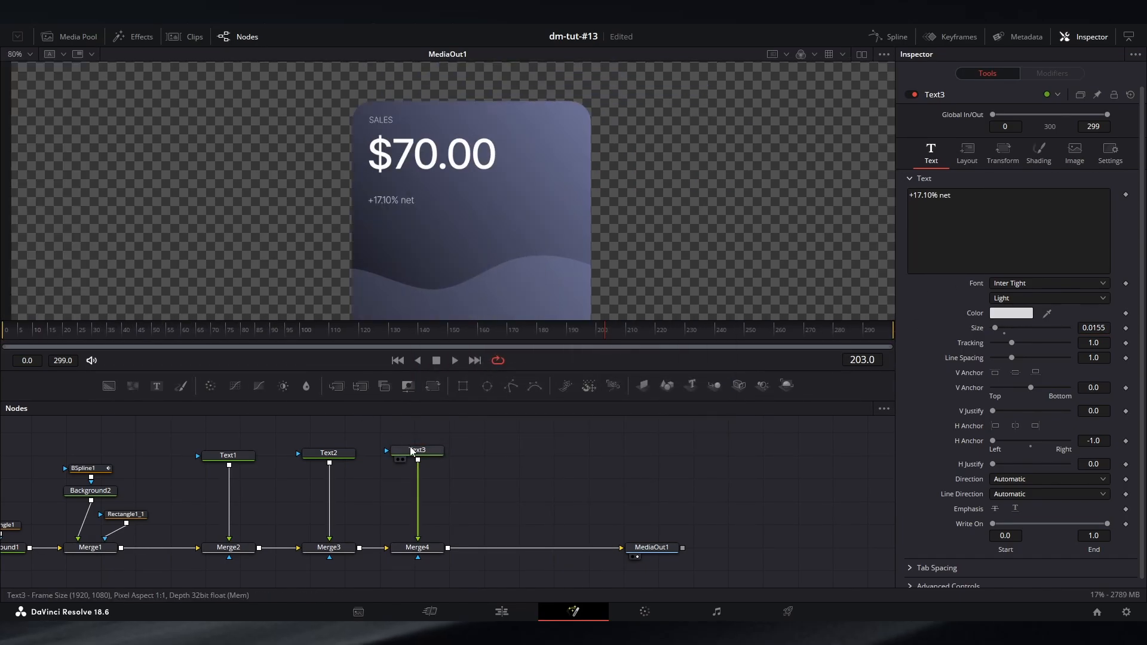
# Step: Move MediaOut1 farther from Merge4 and add a Background node merged over Merge4's output
pyautogui.scroll(-2, 533, 267)
pyautogui.moveTo(557, 512); pyautogui.dragTo(490, 522)
pyautogui.moveTo(544, 549); pyautogui.dragTo(755, 549)
pyautogui.moveTo(110, 386); pyautogui.dragTo(340, 553)
pyautogui.click(446, 472)
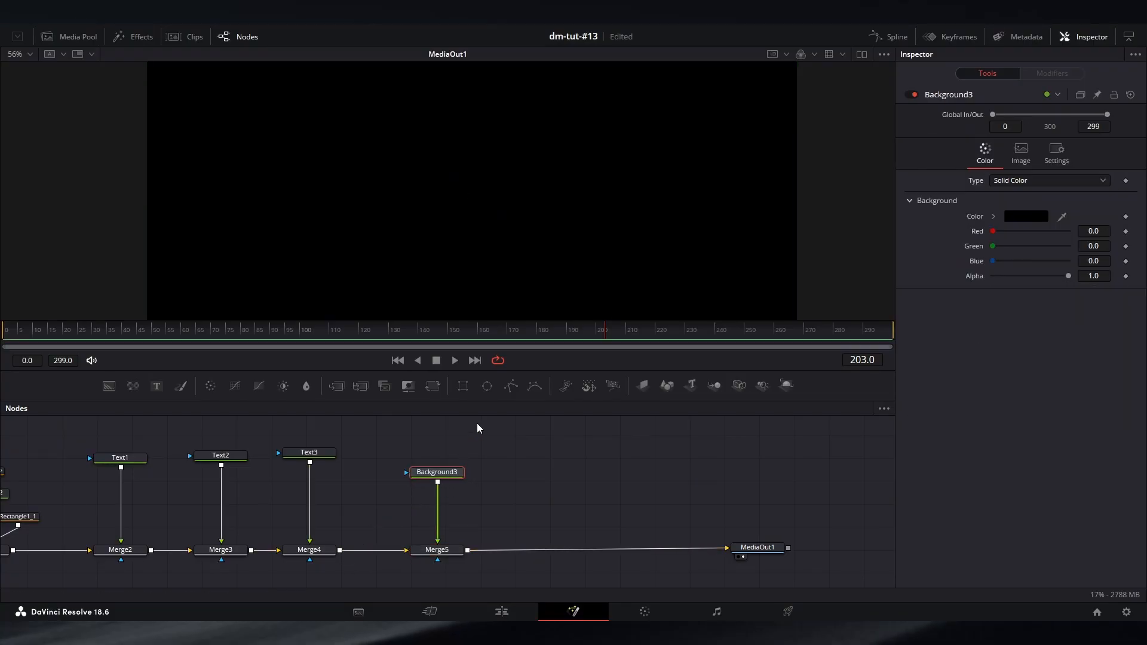
# Step: Colour Background3 a near-black navy with red and green about 0.059 and blue about 0.086
pyautogui.click(1020, 219)
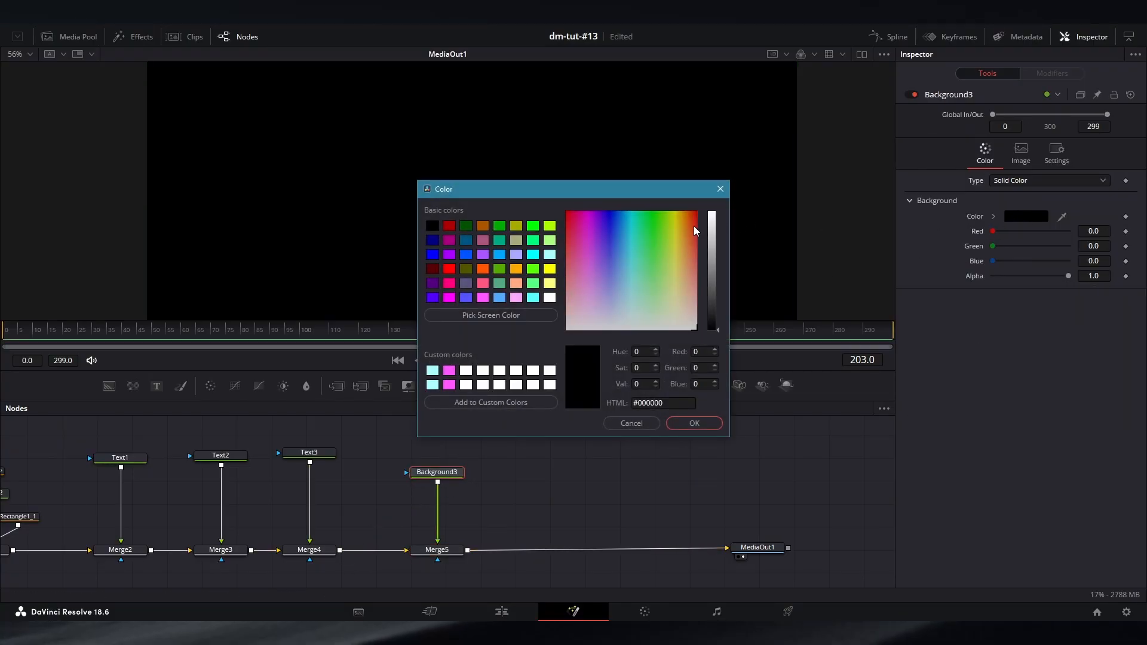
pyautogui.click(466, 283)
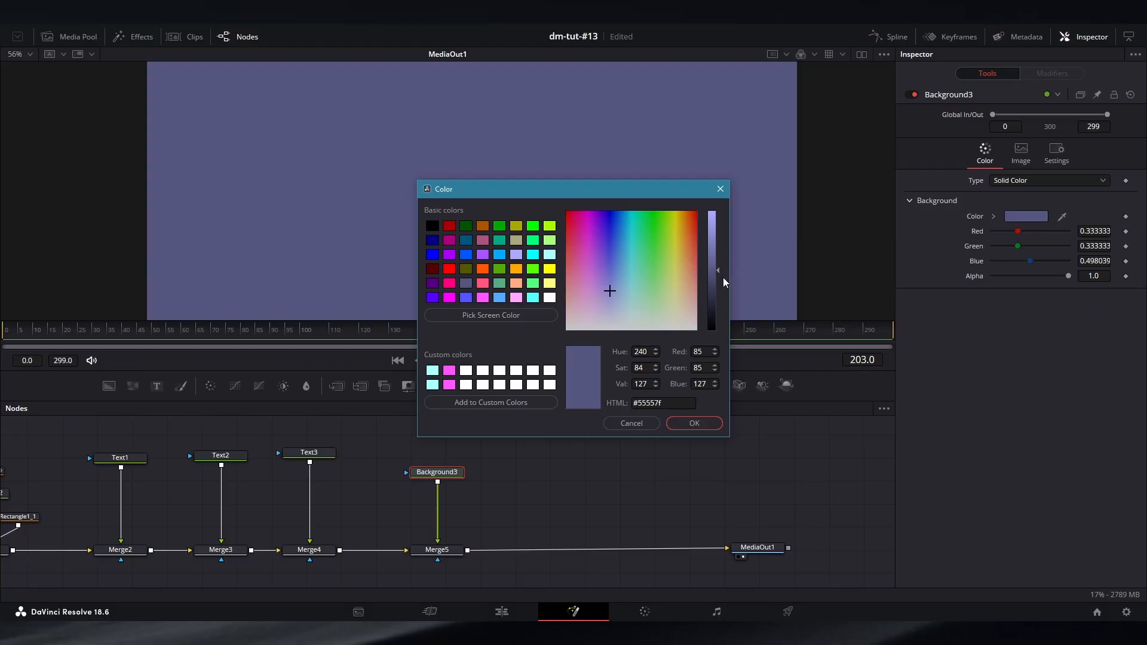
pyautogui.moveTo(719, 277); pyautogui.dragTo(719, 326)
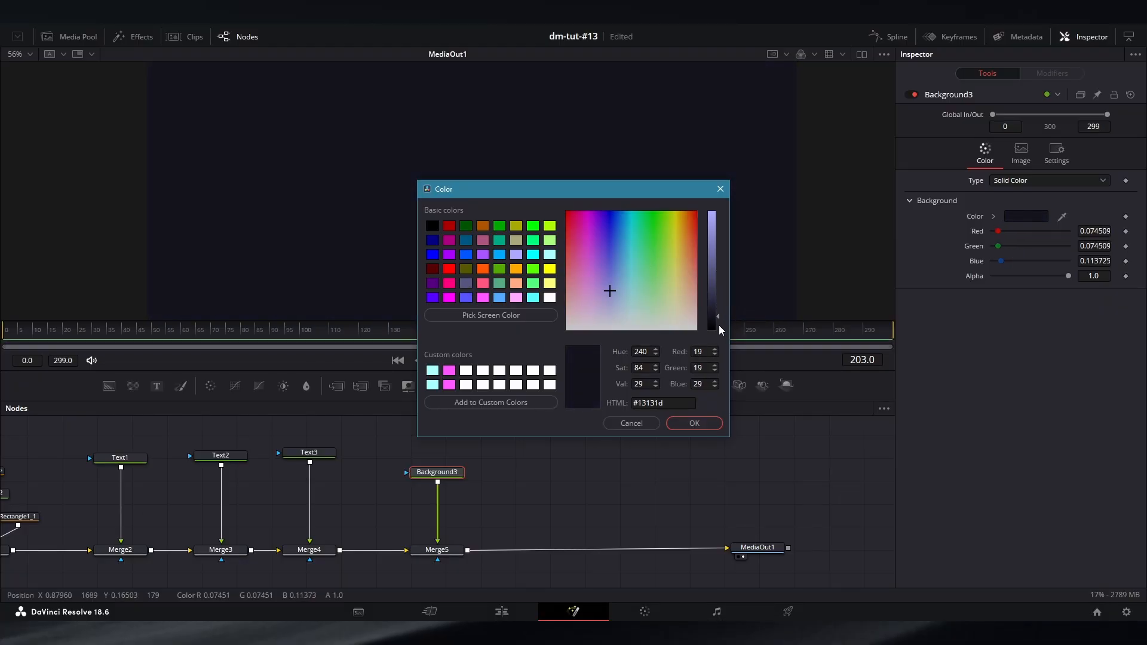
pyautogui.click(694, 423)
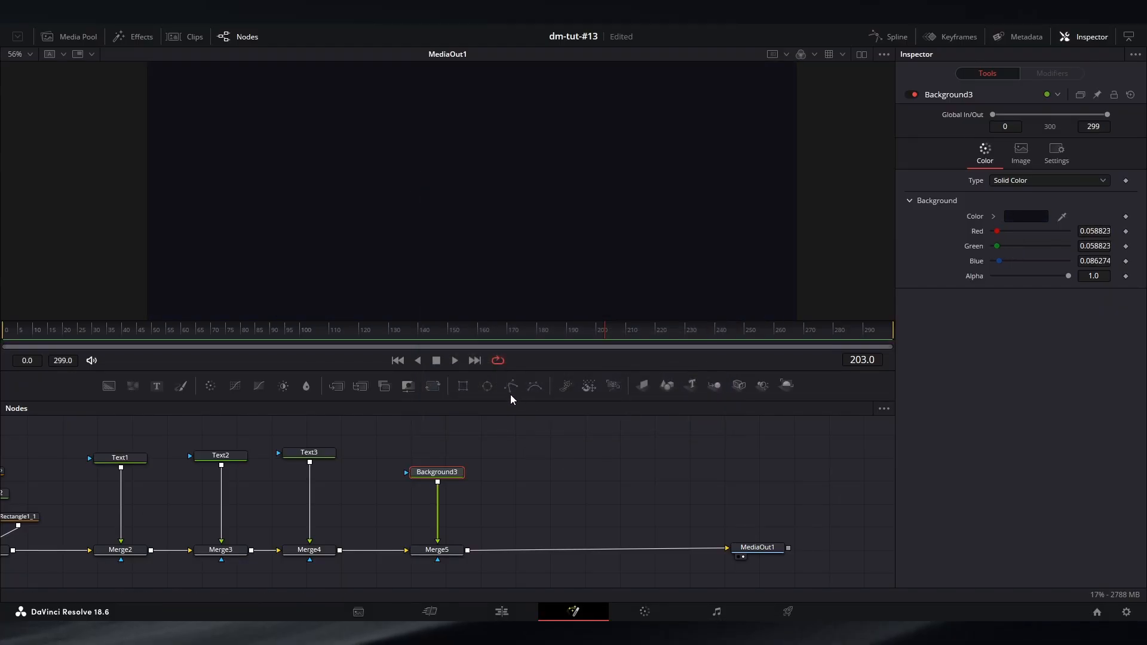
# Step: Mask Background3 with an Ellipse sized to a small circle about 0.039 wide, placed on the wave's rise toward the crest
pyautogui.click(489, 386)
pyautogui.moveTo(612, 110); pyautogui.dragTo(482, 192)
pyautogui.scroll(2, 489, 213)
pyautogui.moveTo(452, 144); pyautogui.dragTo(529, 203)
pyautogui.click(555, 431)
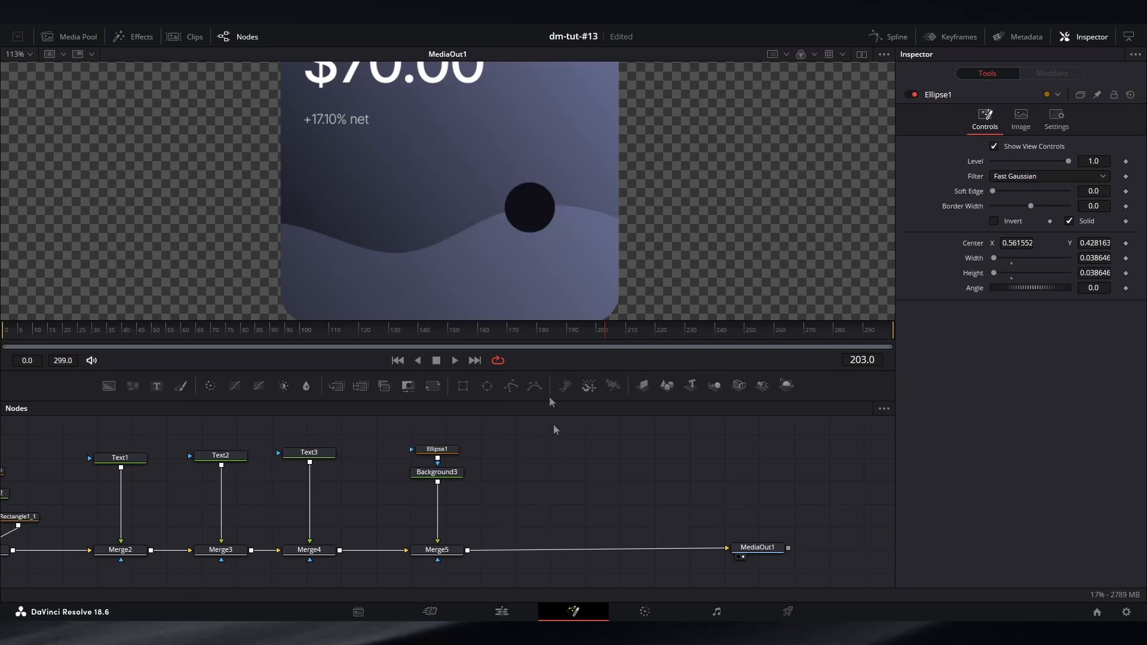
pyautogui.moveTo(548, 269); pyautogui.dragTo(564, 276)
pyautogui.scroll(-2, 564, 277)
pyautogui.scroll(2, 573, 251)
# Step: Duplicate the Ellipse1, Background3 and Merge5 nodes and connect the copy between Merge5 and MediaOut1
pyautogui.moveTo(525, 456); pyautogui.dragTo(318, 539)
pyautogui.hotkey('ctrl', 'c')
pyautogui.hotkey('ctrl', 'v')
pyautogui.click(369, 494)
pyautogui.click(303, 451)
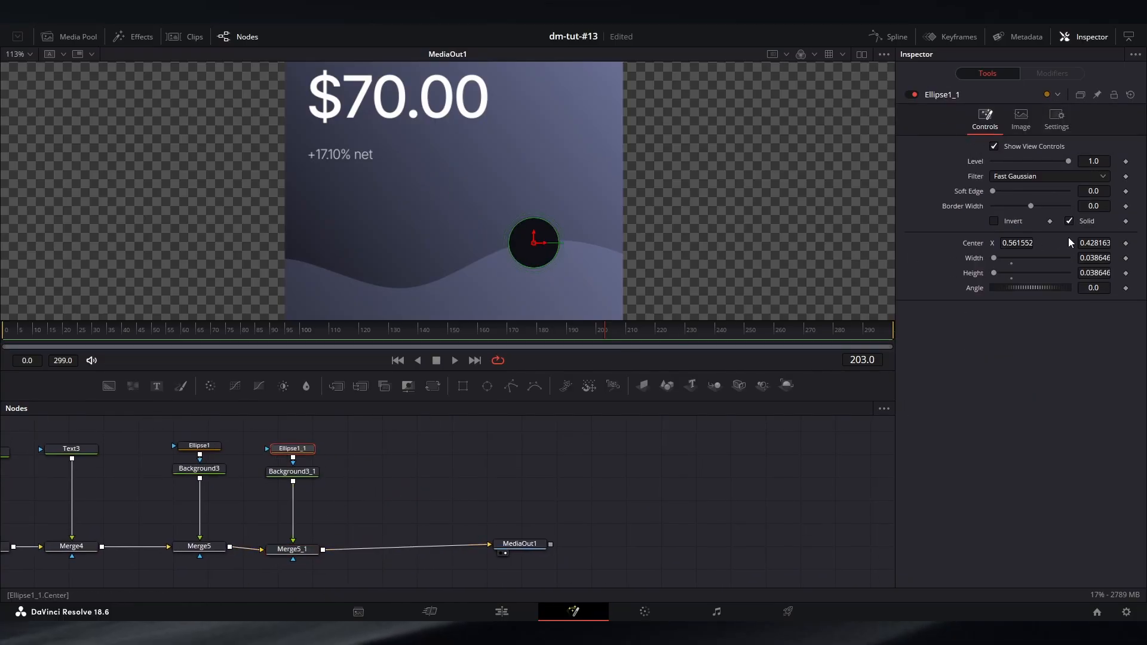
# Step: Set the duplicated background's colour to light violet #a2a2ff
pyautogui.click(308, 471)
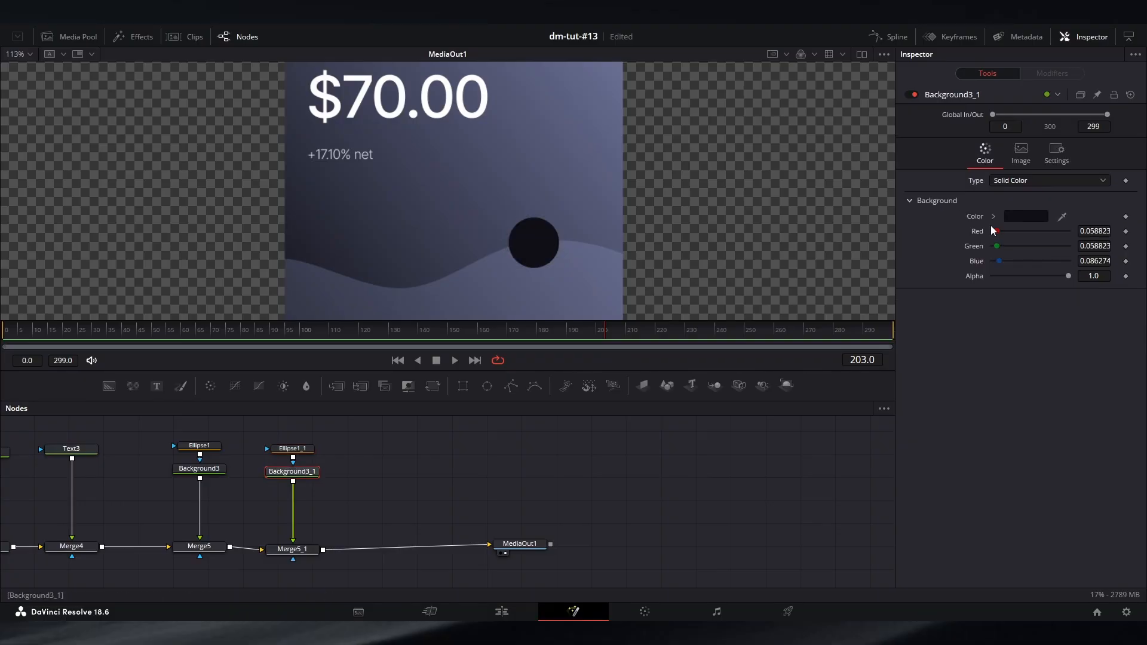
pyautogui.click(1040, 219)
pyautogui.moveTo(711, 256); pyautogui.dragTo(721, 206)
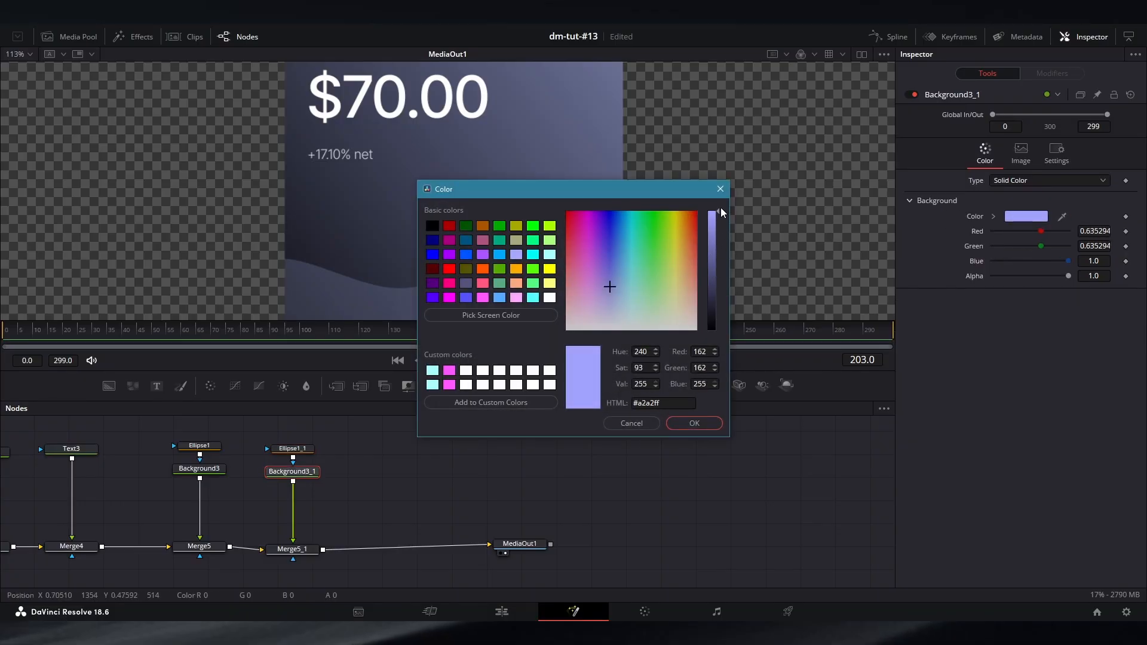
pyautogui.click(694, 423)
# Step: Turn off Solid on the duplicated ellipse mask and set its border width to 0.001 for a thin ring
pyautogui.click(305, 448)
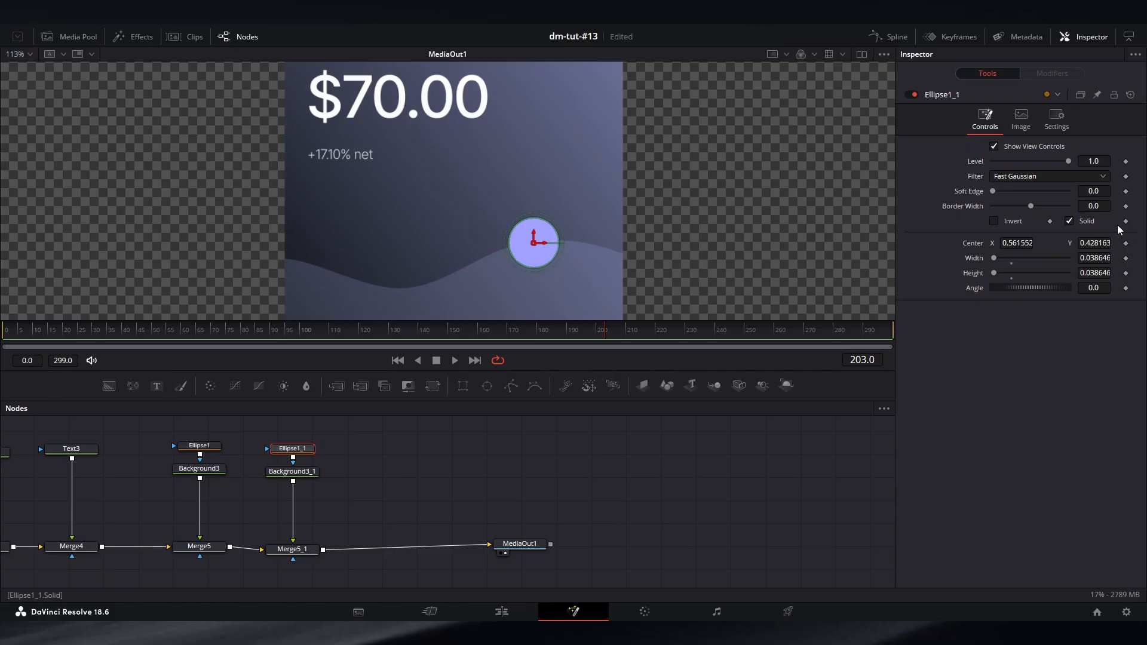
pyautogui.click(1069, 221)
pyautogui.click(711, 475)
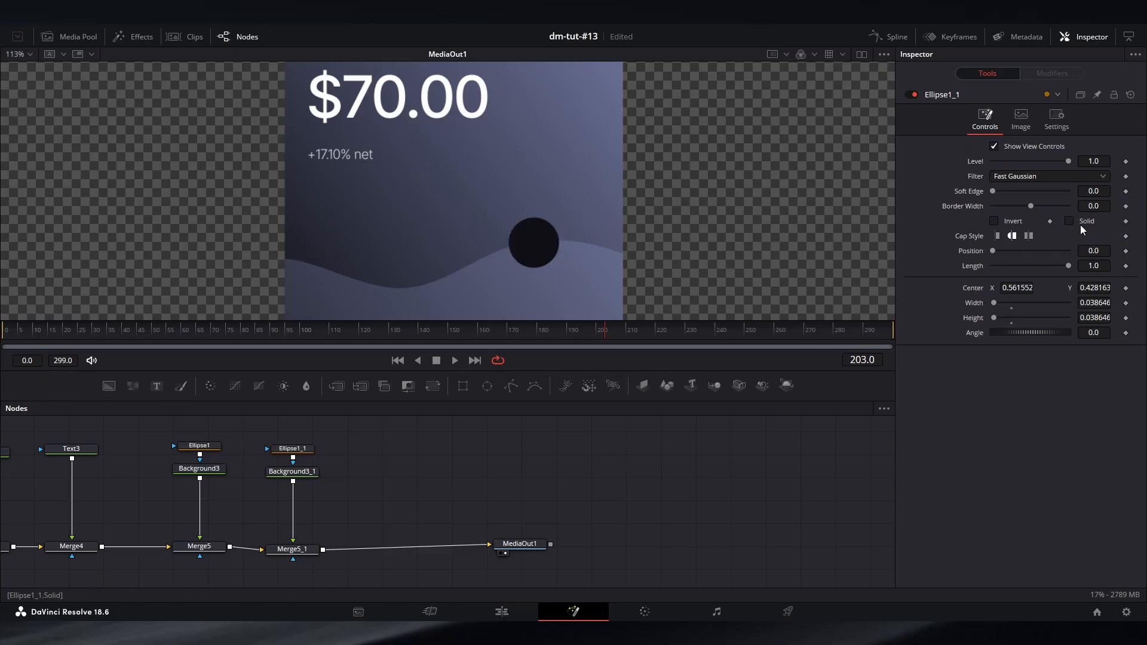
pyautogui.moveTo(1097, 206); pyautogui.dragTo(1098, 206)
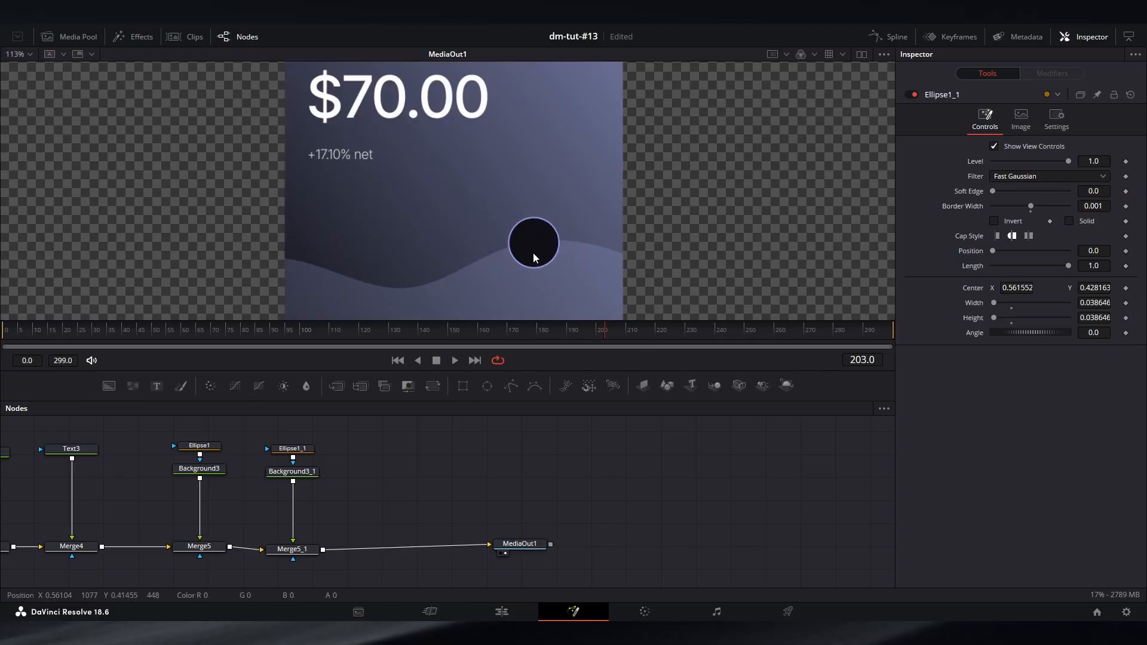
# Step: Move MediaOut1 farther away and merge the star (4).png image from the STILLS bin over Merge5_1's output
pyautogui.click(87, 40)
pyautogui.moveTo(520, 544); pyautogui.dragTo(792, 545)
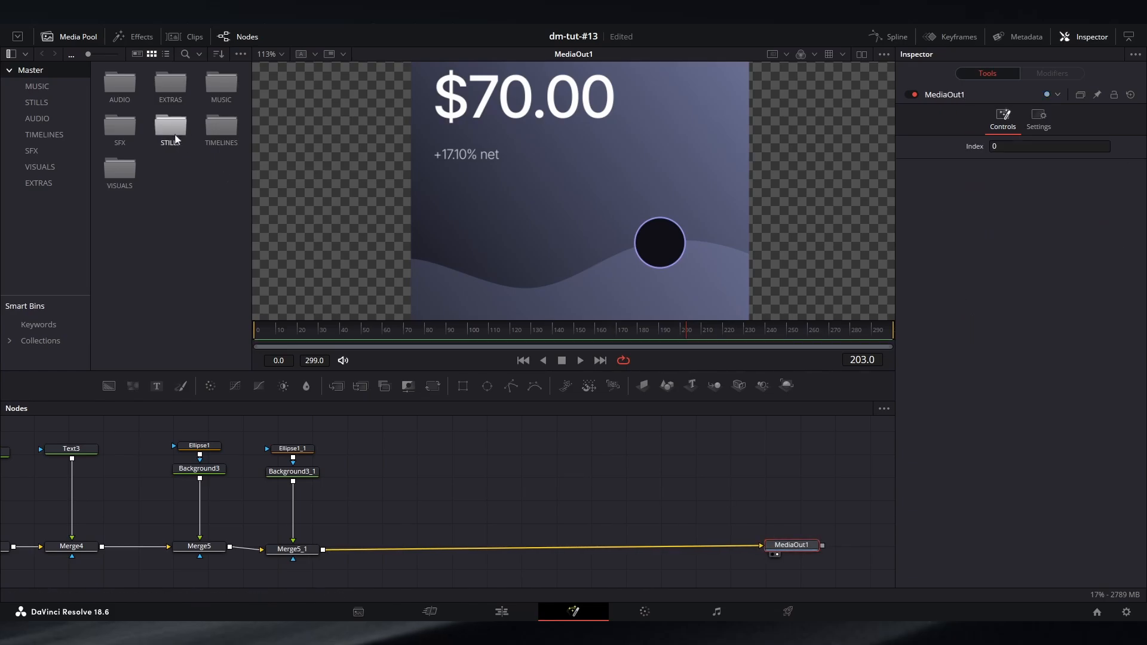
pyautogui.doubleClick(174, 128)
pyautogui.moveTo(120, 211); pyautogui.dragTo(419, 464)
pyautogui.moveTo(447, 458); pyautogui.dragTo(417, 547)
pyautogui.click(417, 457)
pyautogui.click(995, 324)
pyautogui.click(417, 549)
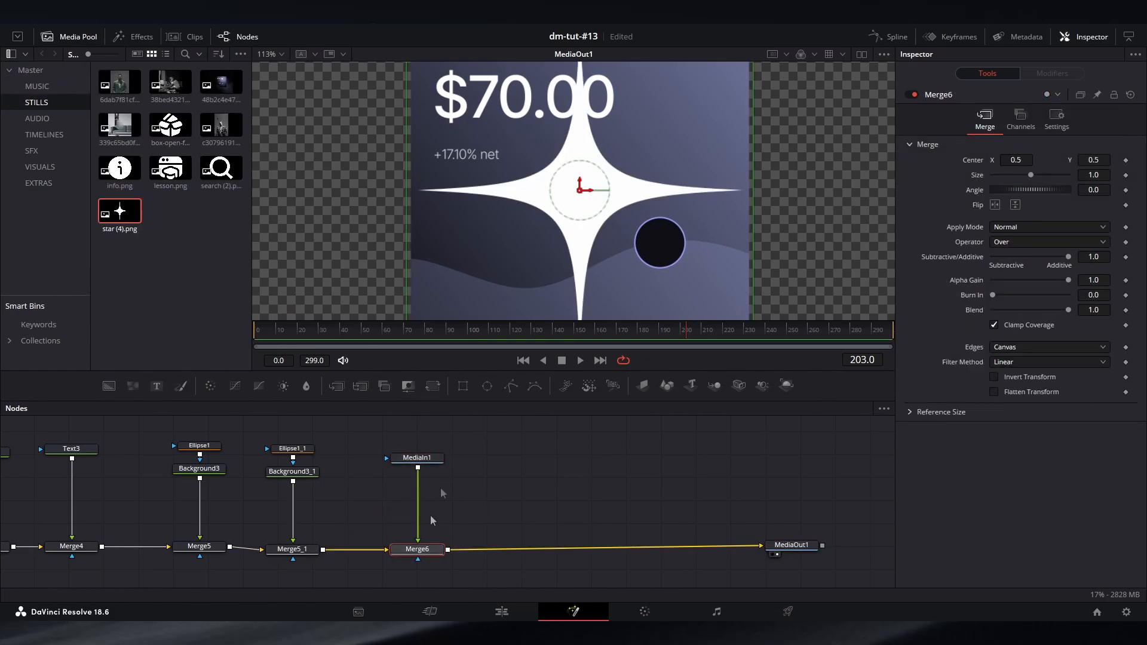
pyautogui.click(69, 37)
pyautogui.scroll(-2, 438, 121)
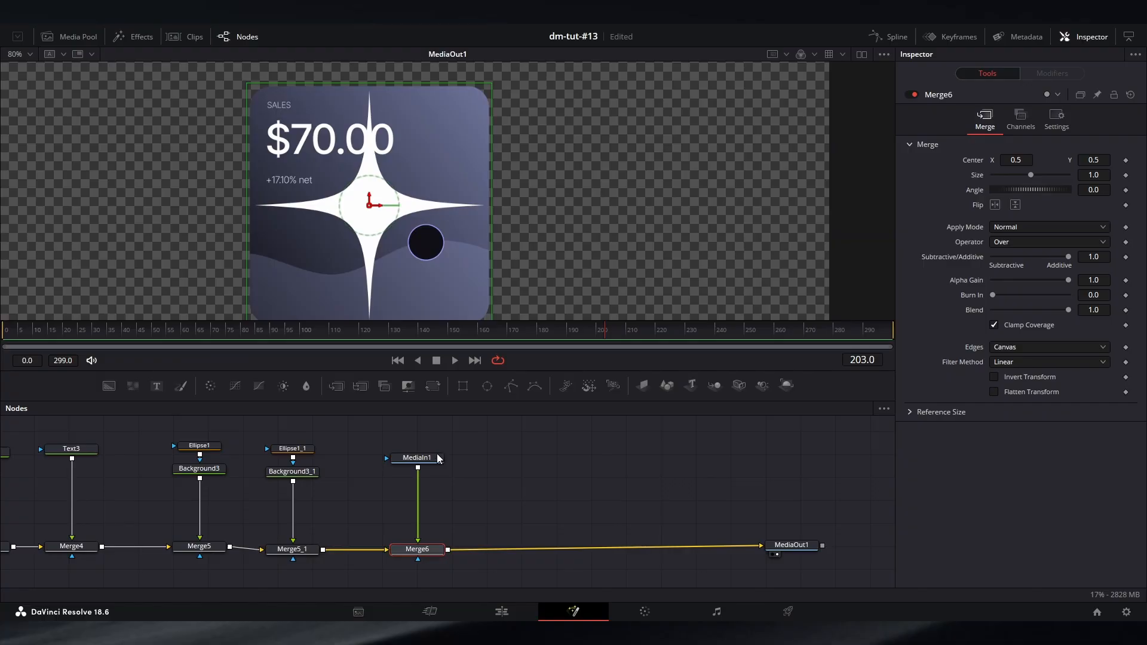
# Step: Add a Transform to the star image, scale it to about 0.1 and centre it inside the dark circle
pyautogui.click(417, 458)
pyautogui.click(433, 386)
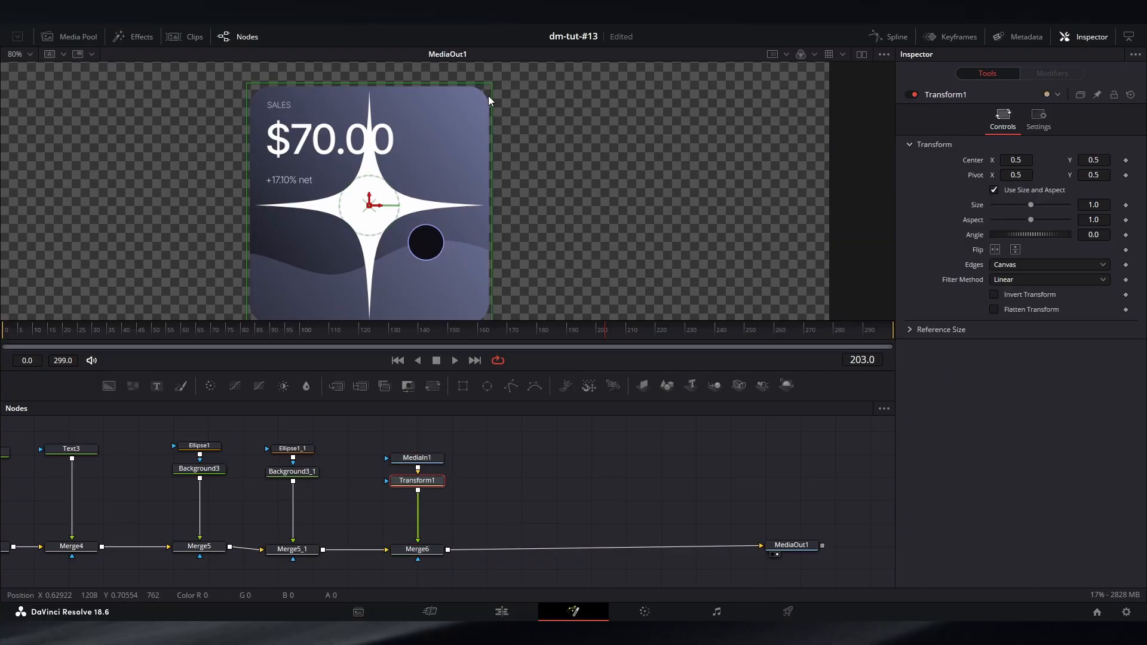
pyautogui.moveTo(492, 84); pyautogui.dragTo(443, 139)
pyautogui.scroll(3, 434, 219)
pyautogui.moveTo(413, 102); pyautogui.dragTo(409, 222)
pyautogui.scroll(2, 421, 203)
pyautogui.click(538, 220)
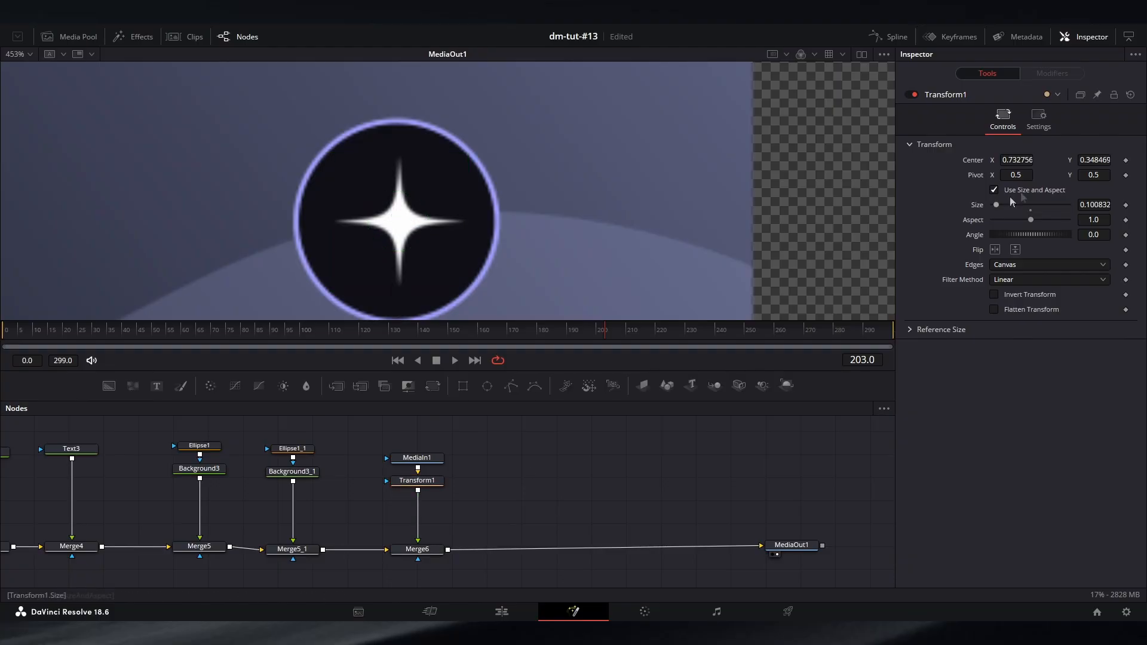
# Step: Fine-tune the star's horizontal centre to about 0.731 so it sits in the middle of the ringed circle
pyautogui.moveTo(1017, 160); pyautogui.dragTo(1014, 160)
pyautogui.scroll(-6, 470, 226)
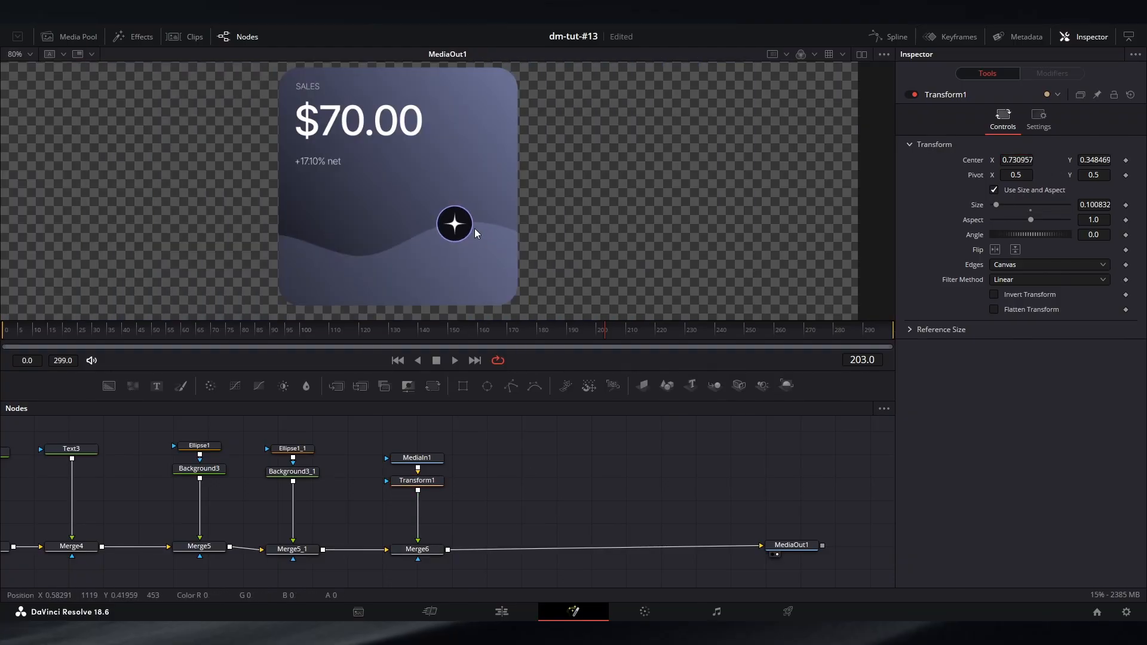
pyautogui.moveTo(489, 233); pyautogui.dragTo(593, 230)
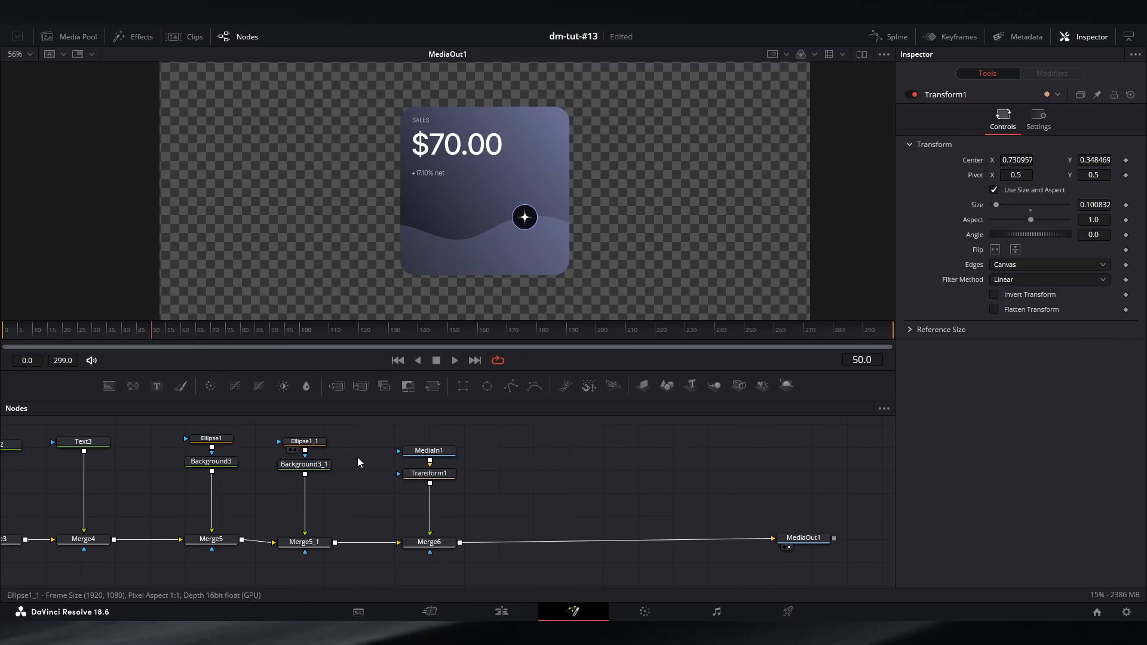
# Step: At frame 50, keyframe the star's size in Transform1 and the blend of Merge6
pyautogui.click(428, 473)
pyautogui.click(1125, 205)
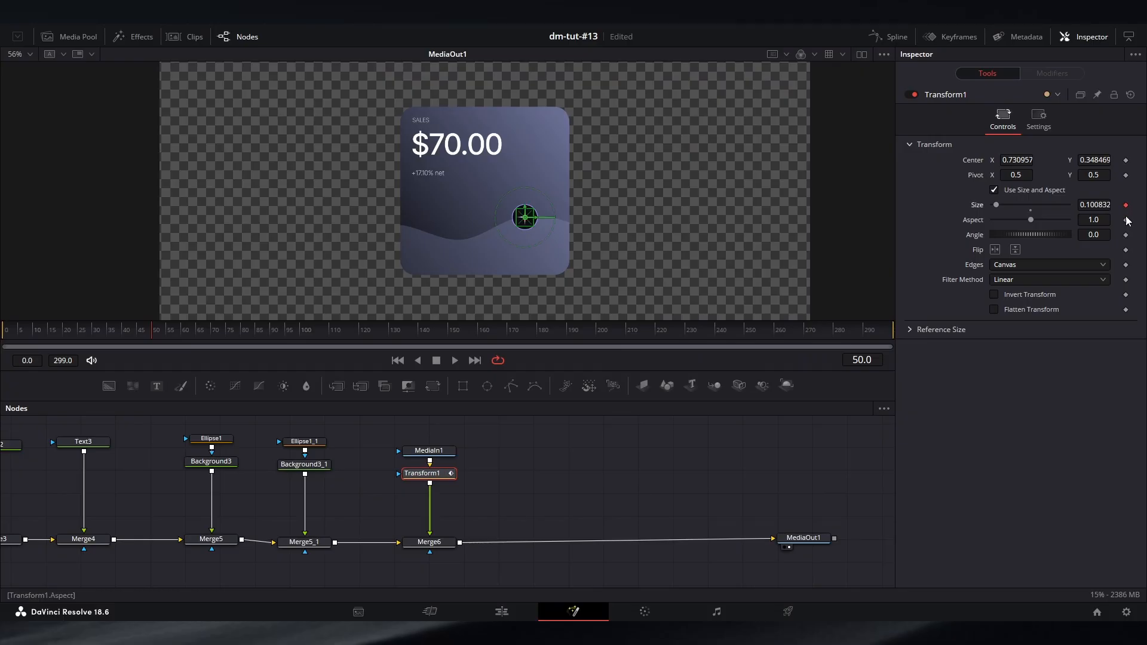
pyautogui.click(444, 546)
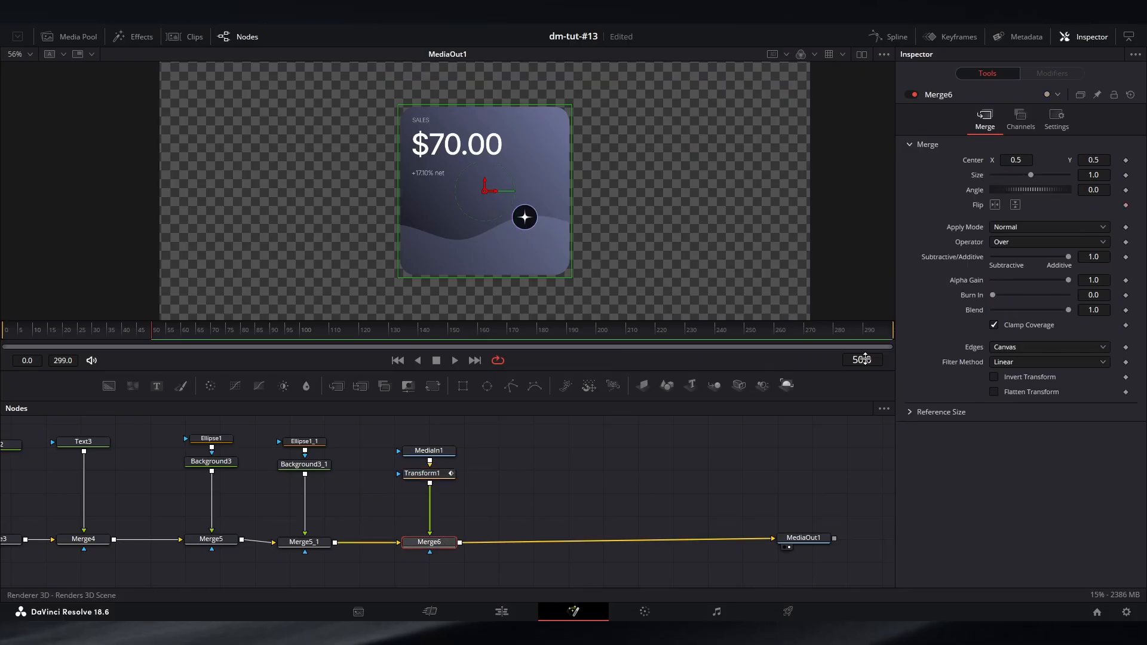
pyautogui.click(1126, 310)
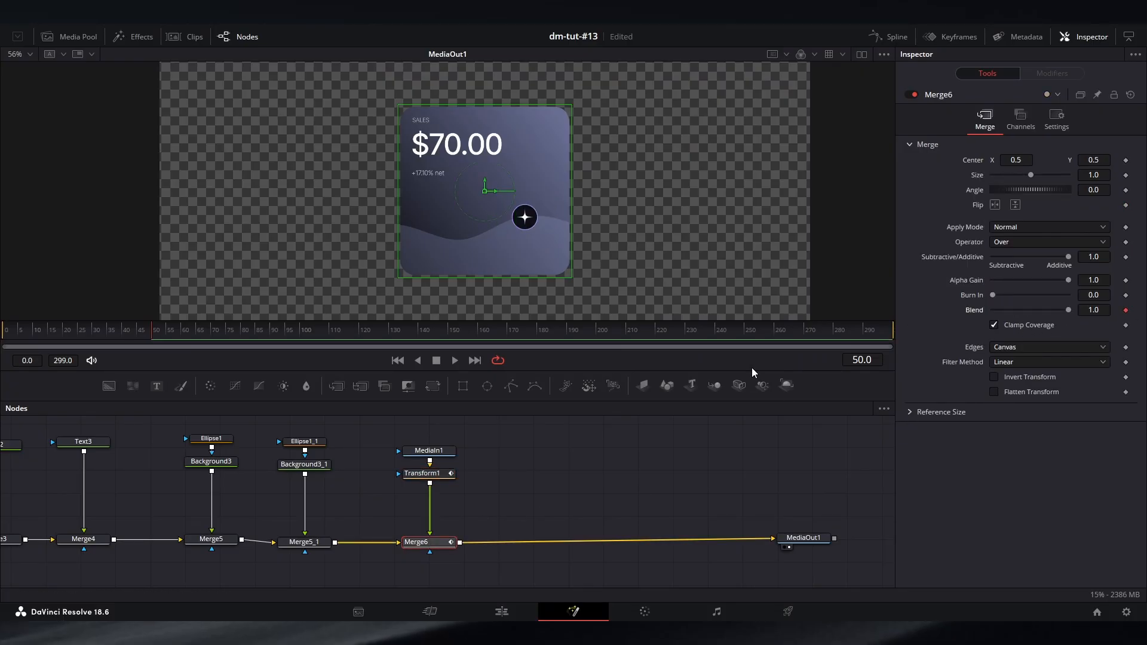
# Step: At frame 30, reduce the star's Transform1 size to about 0.028
pyautogui.click(92, 331)
pyautogui.click(422, 474)
pyautogui.moveTo(1094, 205); pyautogui.dragTo(1085, 205)
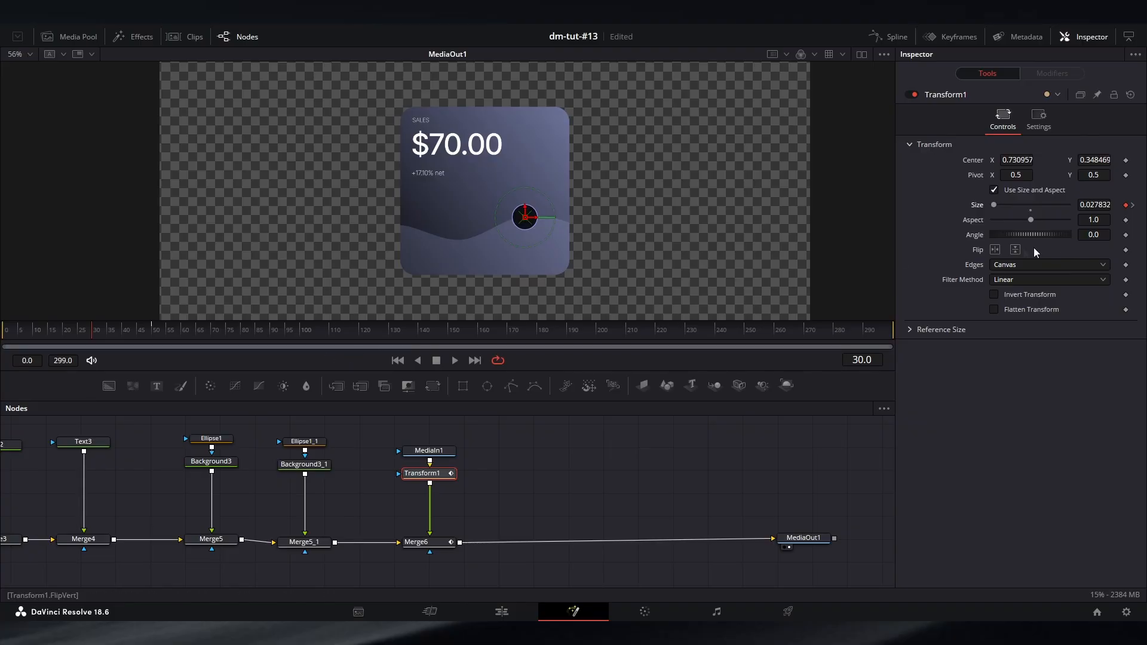
# Step: Keyframe the star's angle at 0 on frame 30 and set it to 180 on frame 299
pyautogui.click(1126, 235)
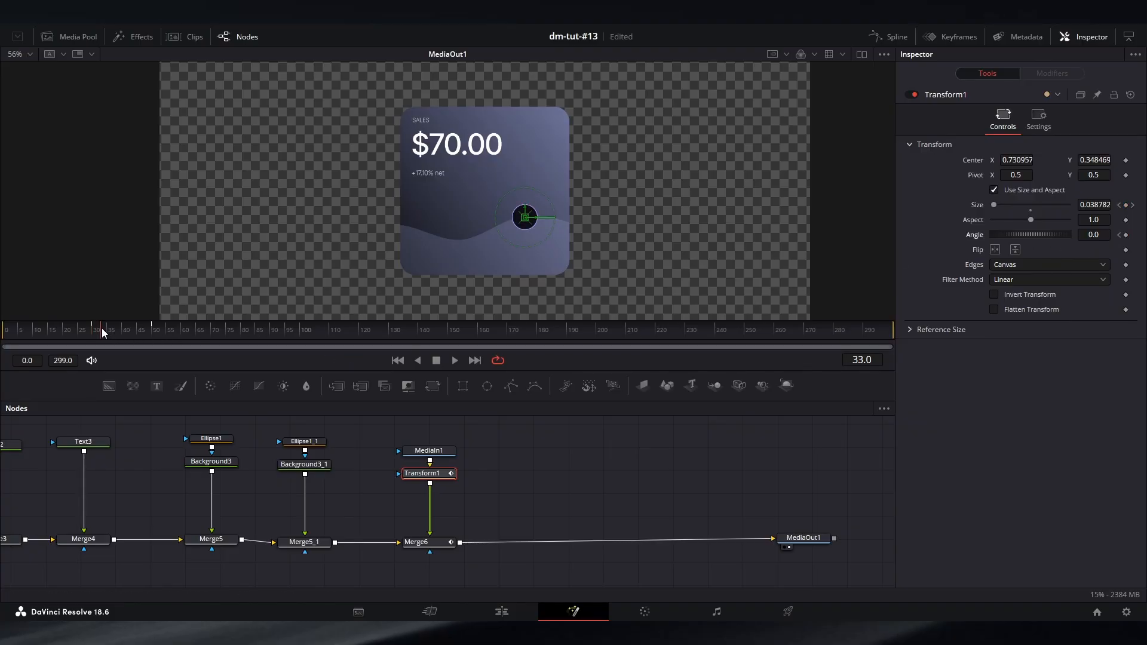
pyautogui.moveTo(101, 328); pyautogui.dragTo(165, 329)
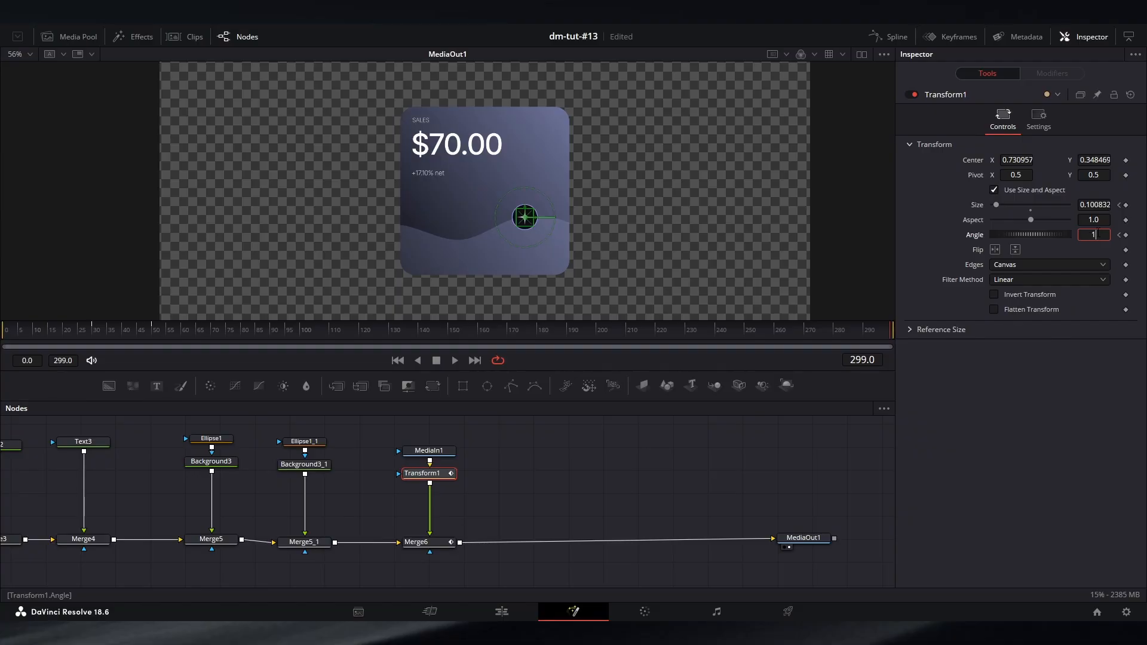
pyautogui.press('Tab')
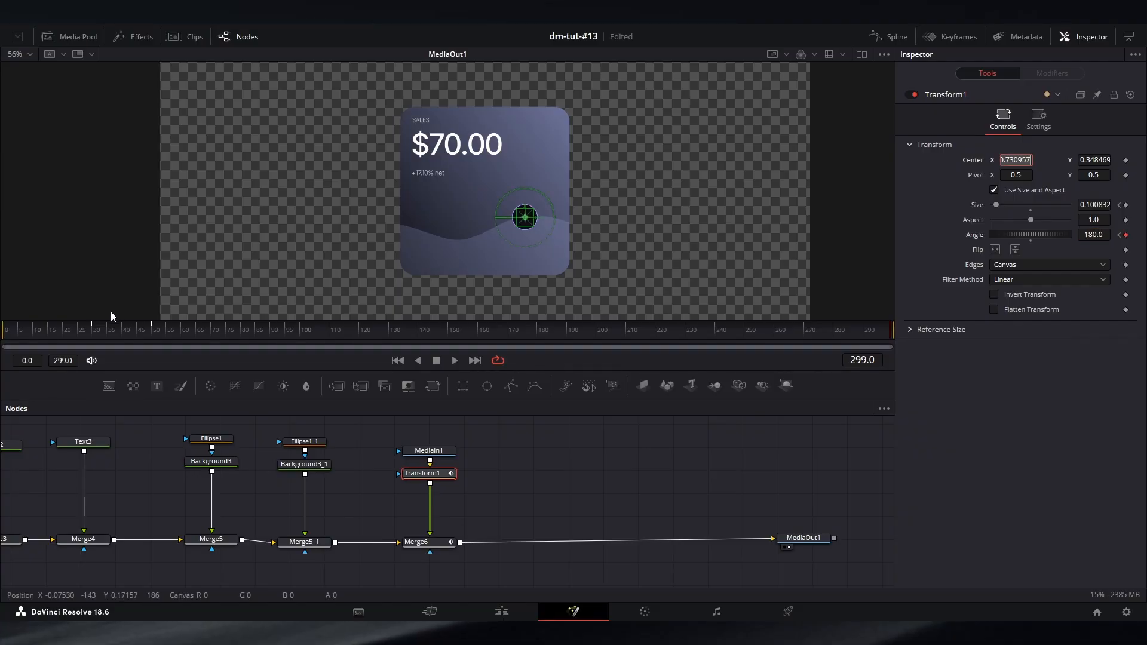
# Step: At frame 50, keyframe the width and height of both the ring mask Ellipse1_1 and the circle mask Ellipse1
pyautogui.click(152, 332)
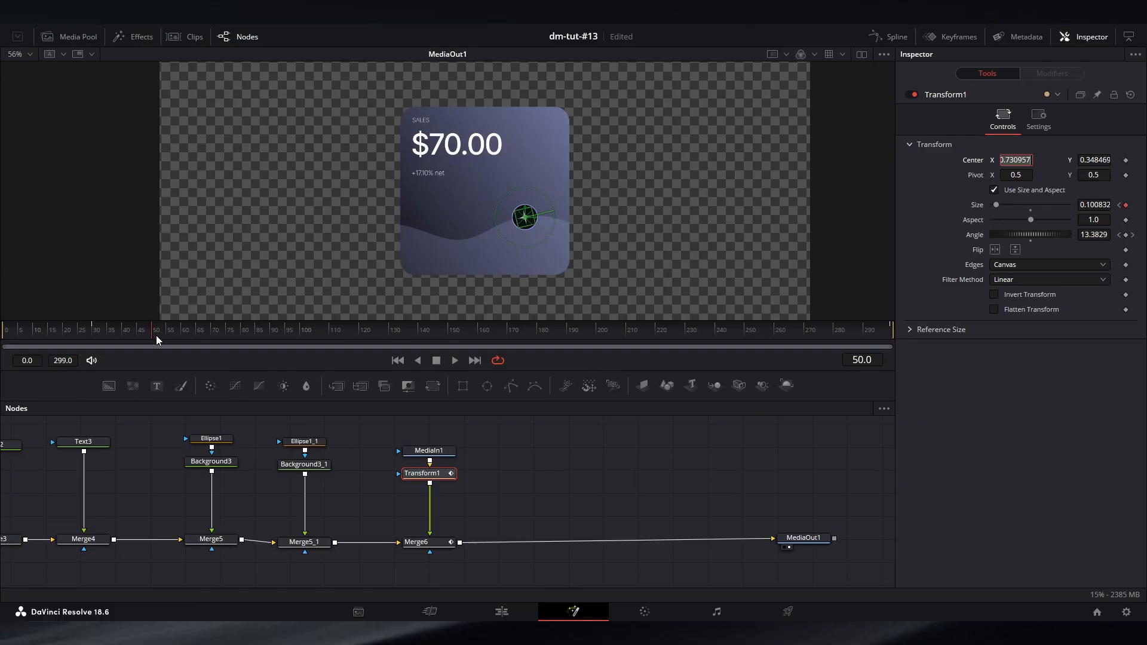
pyautogui.moveTo(385, 492); pyautogui.dragTo(571, 506)
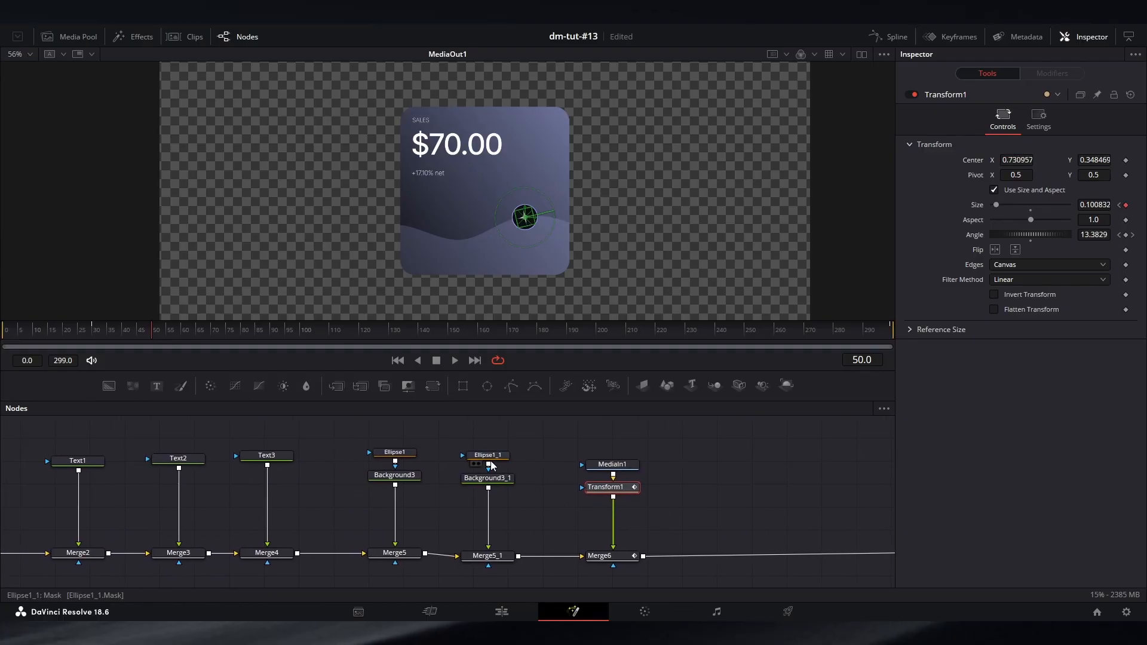
pyautogui.click(489, 459)
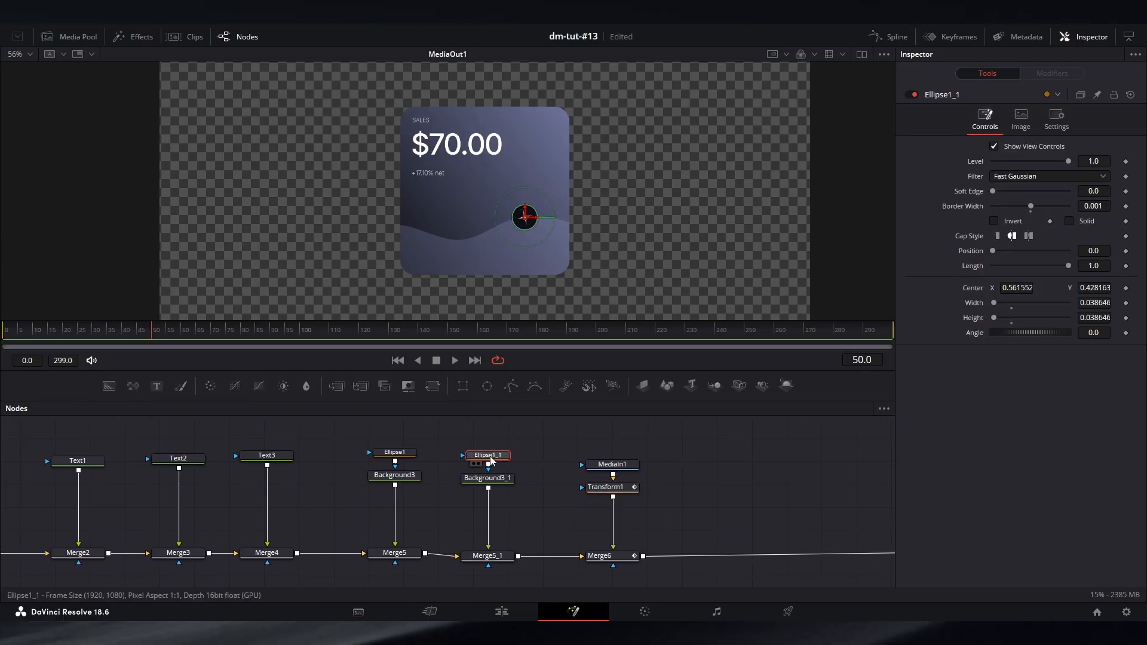
pyautogui.click(1127, 303)
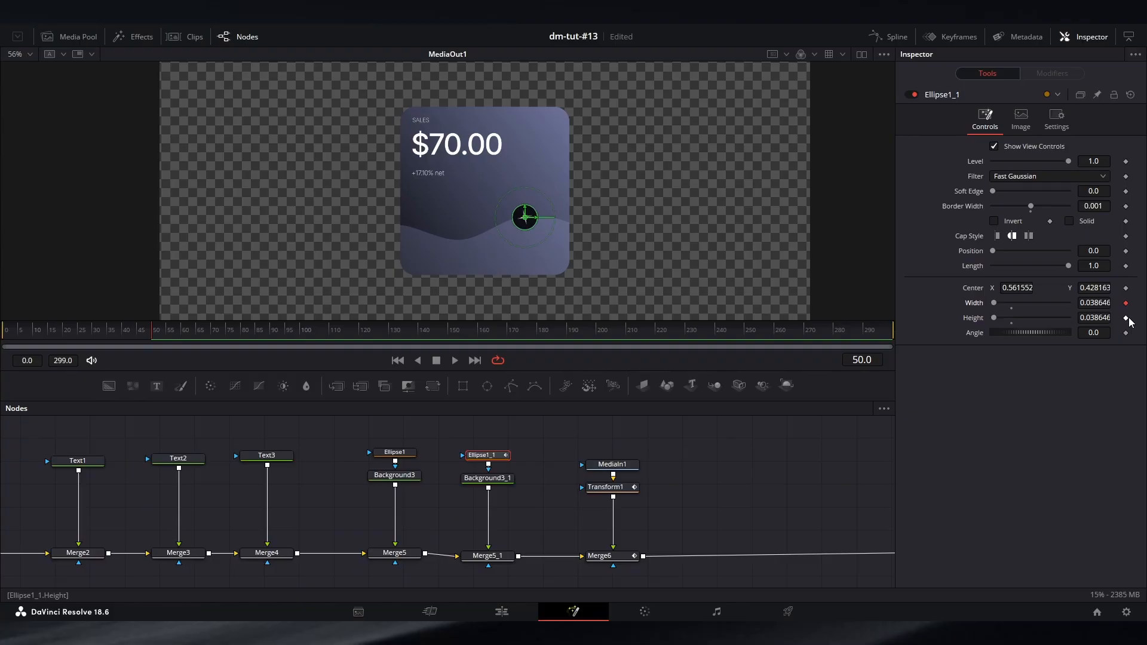
pyautogui.click(1128, 319)
pyautogui.click(395, 453)
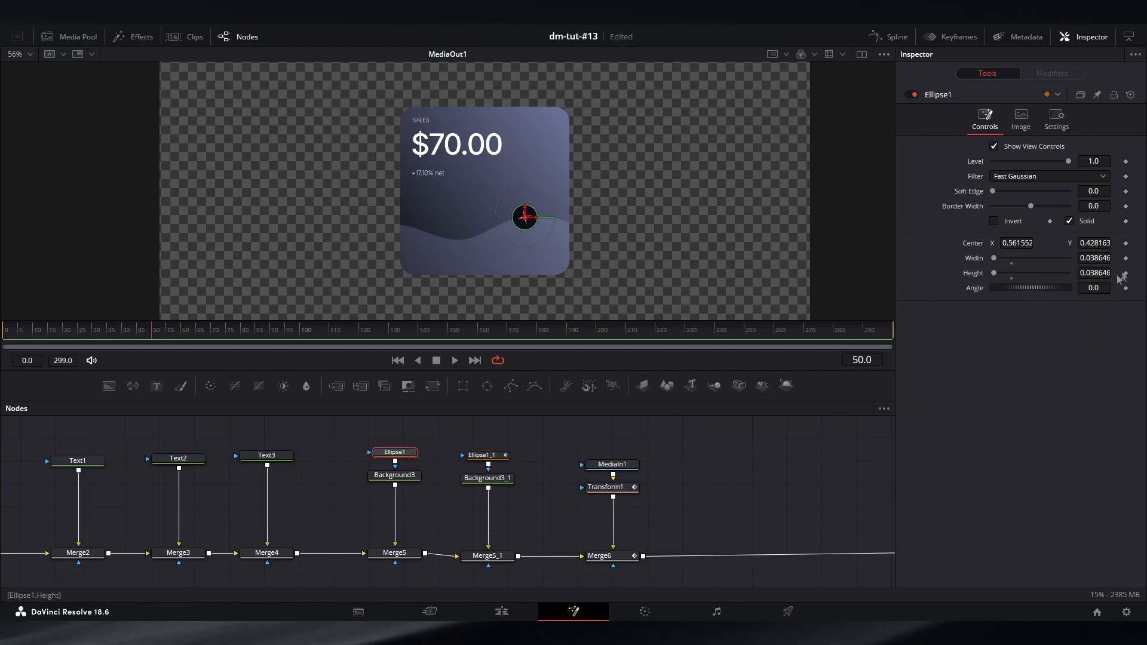
pyautogui.click(1126, 259)
pyautogui.click(1126, 273)
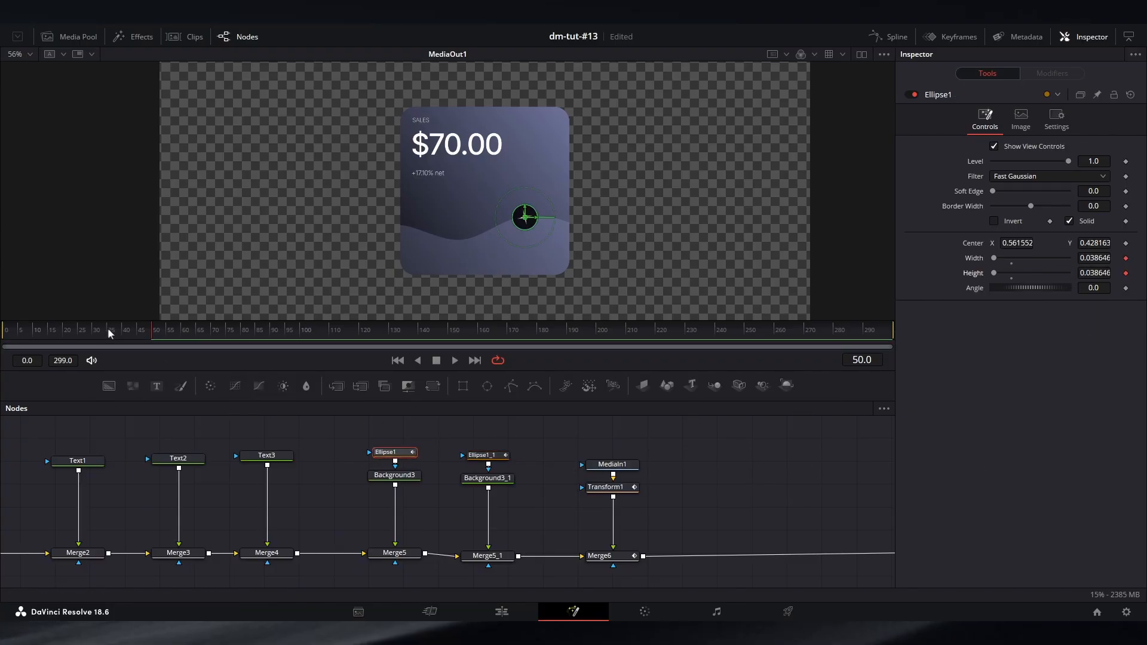
# Step: At frame 30, shrink the dark circle's Ellipse1 mask to a width and height of about 0.0125
pyautogui.click(92, 331)
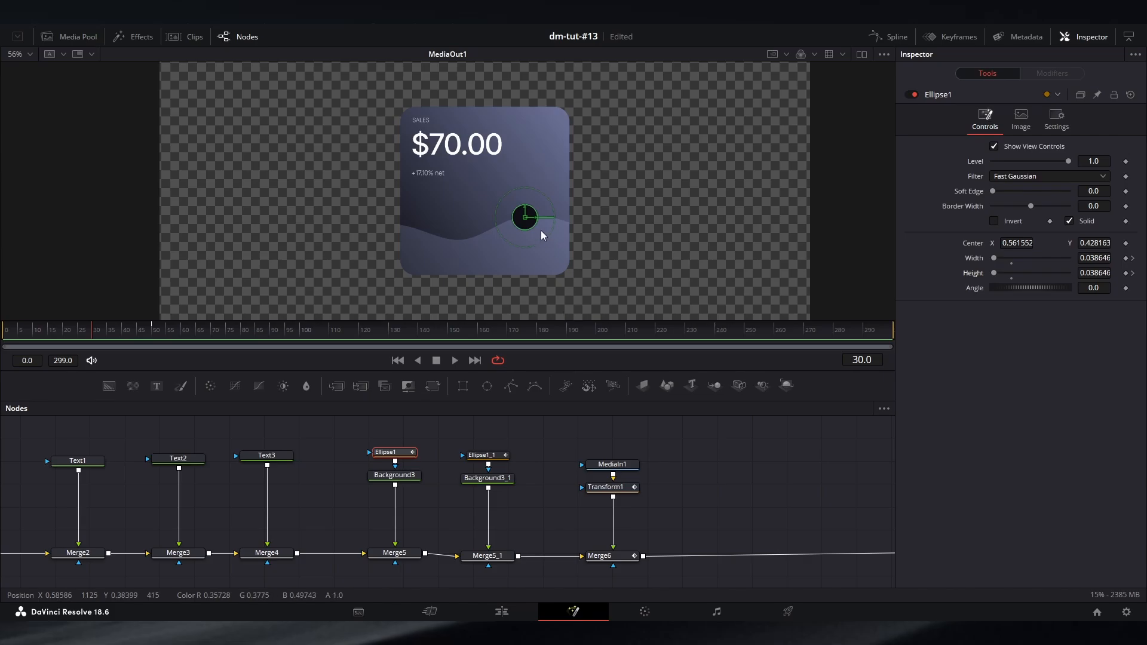
pyautogui.scroll(4, 533, 224)
pyautogui.moveTo(545, 181); pyautogui.dragTo(521, 208)
# Step: Copy the width and height of Ellipse1 to the ring mask Ellipse1_1 so both are about 0.0125 at frame 30
pyautogui.doubleClick(1095, 258)
pyautogui.hotkey('ctrl', 'c')
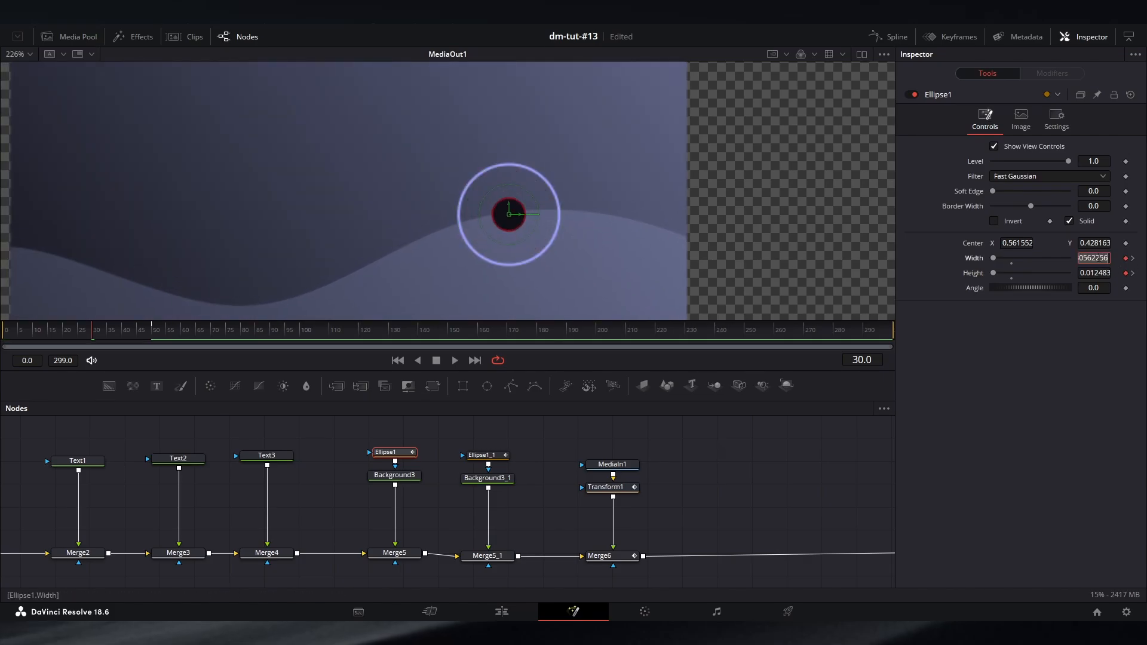
pyautogui.click(493, 458)
pyautogui.doubleClick(1095, 303)
pyautogui.hotkey('ctrl', 'v')
pyautogui.click(394, 453)
pyautogui.doubleClick(1095, 273)
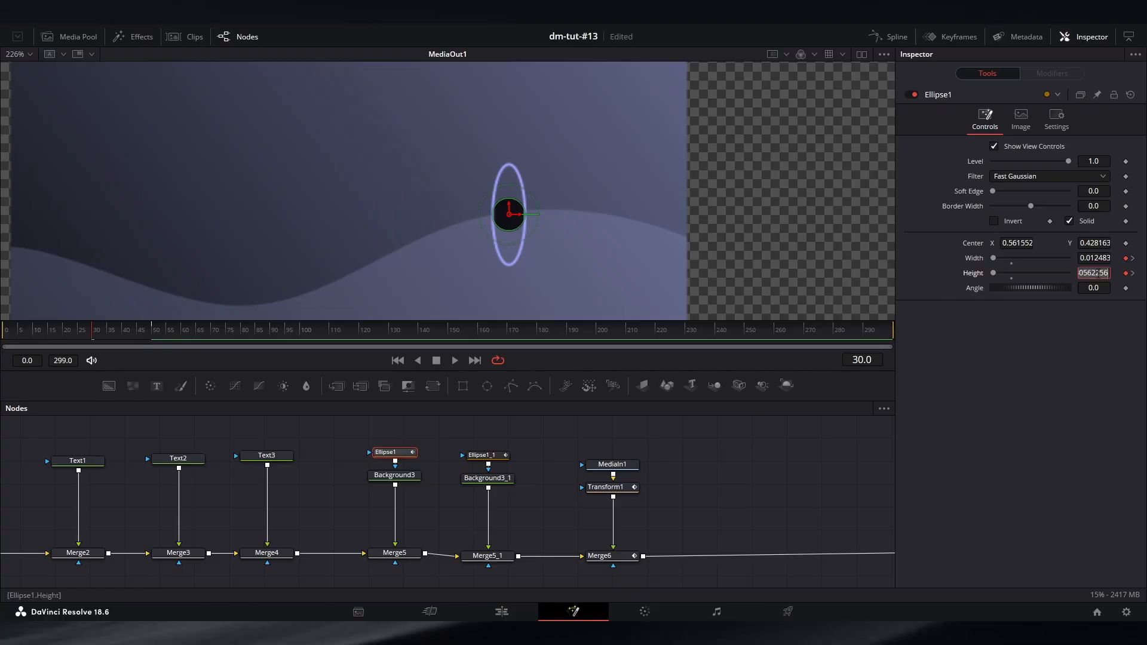
pyautogui.click(488, 459)
pyautogui.doubleClick(1095, 318)
pyautogui.hotkey('ctrl', 'v')
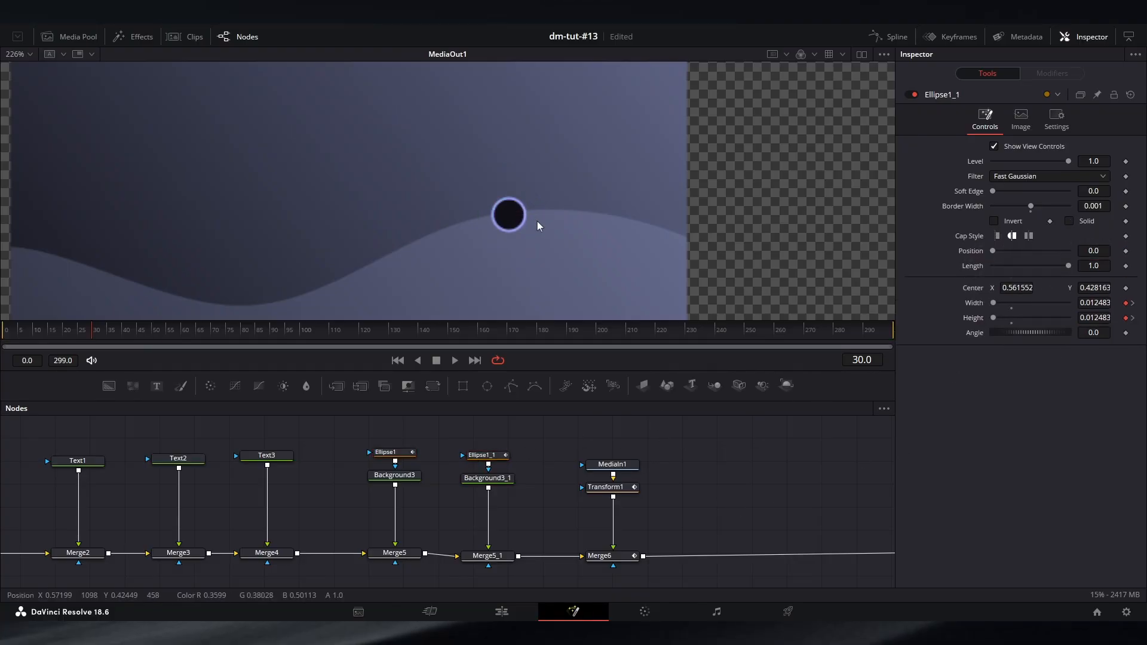
# Step: Enable motion blur with quality 5 on both ellipse masks, Ellipse1_1 and Ellipse1
pyautogui.scroll(-3, 537, 221)
pyautogui.click(486, 455)
pyautogui.click(1057, 120)
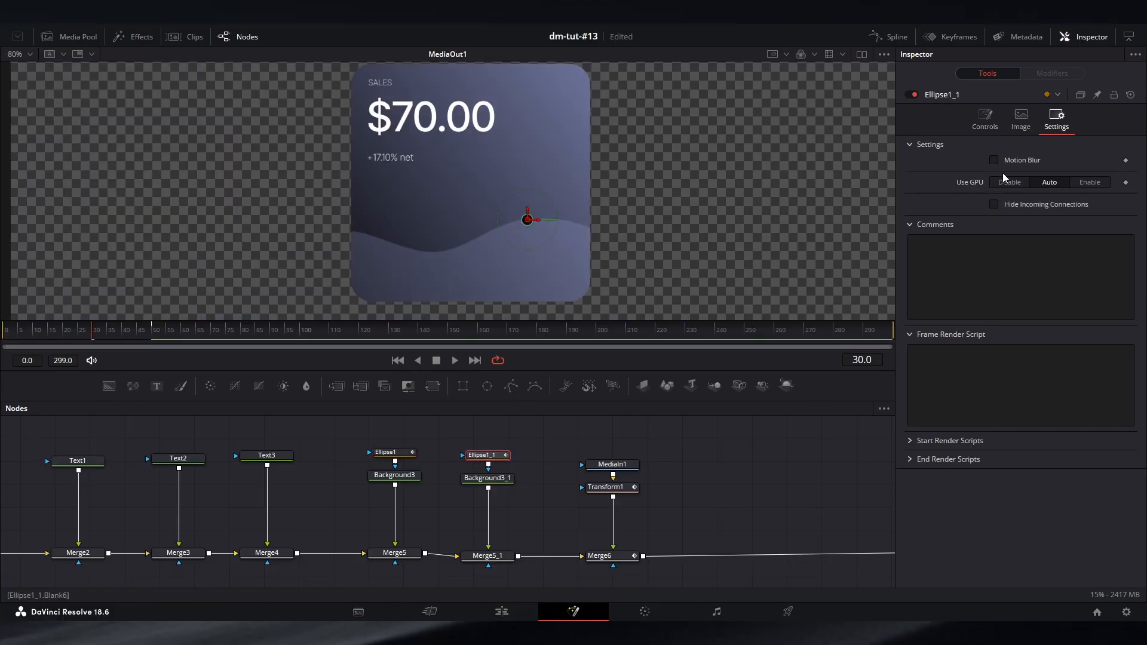
pyautogui.click(994, 160)
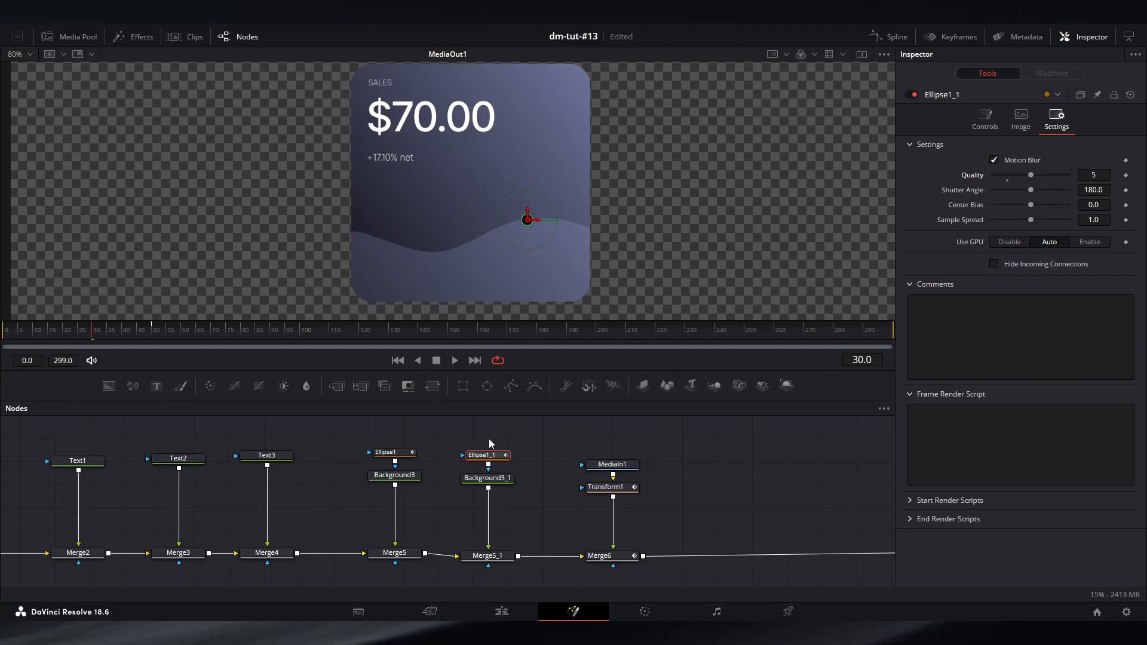
pyautogui.click(385, 453)
pyautogui.click(1057, 122)
pyautogui.click(995, 160)
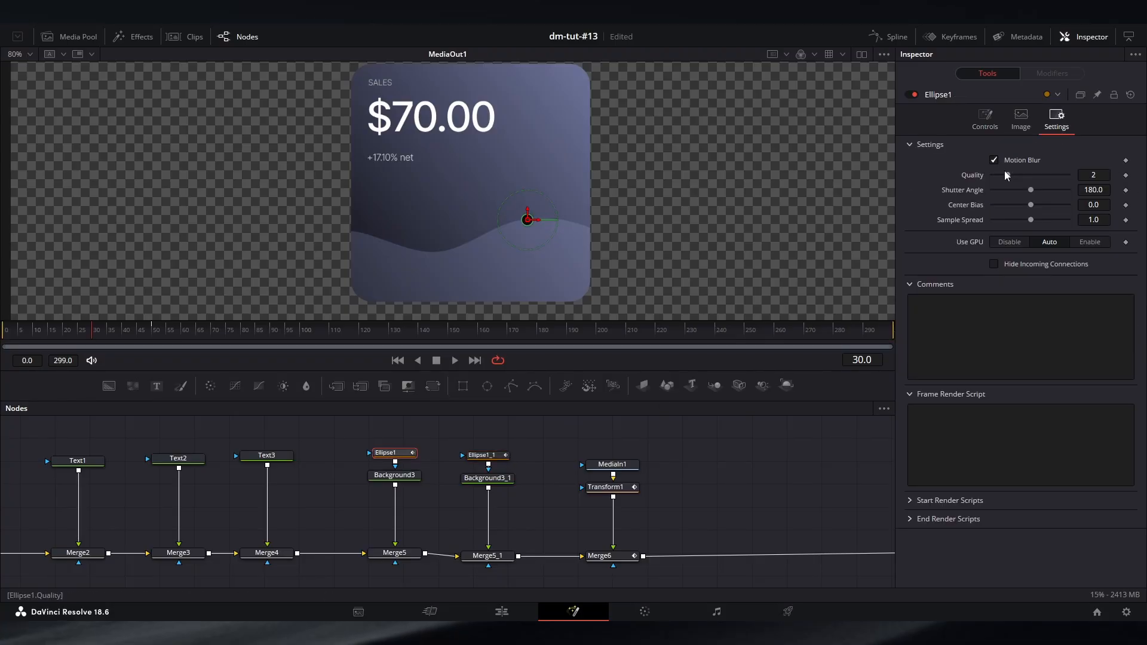
pyautogui.click(719, 490)
# Step: At frame 30, keyframe the level of both ellipse masks at 1.0
pyautogui.moveTo(676, 490); pyautogui.dragTo(690, 494)
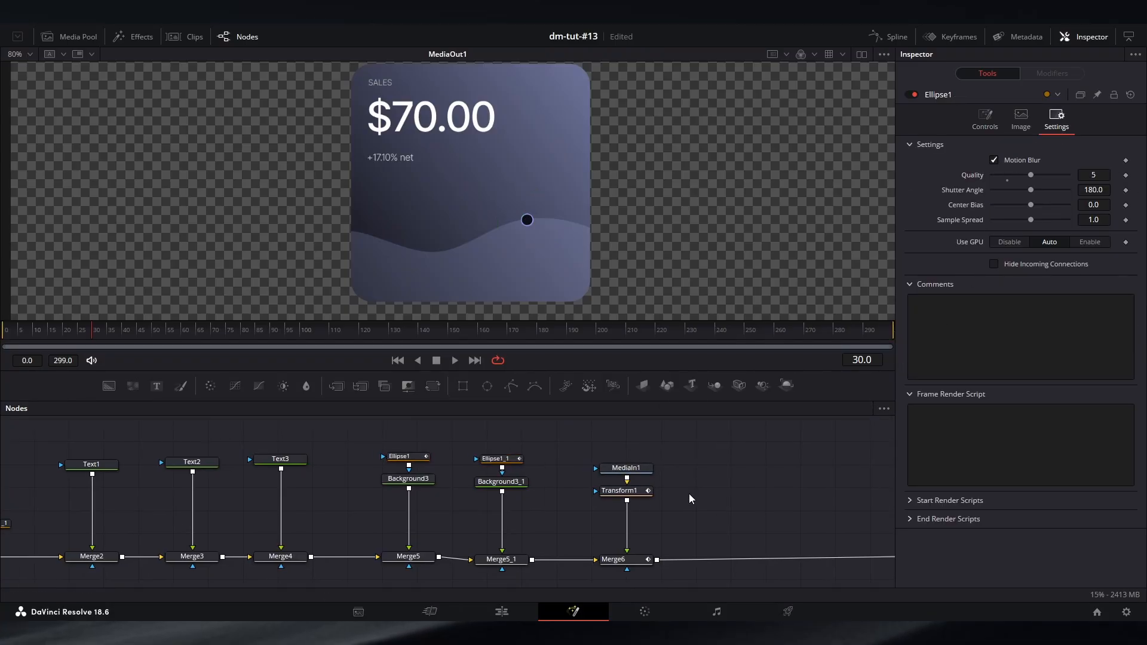
pyautogui.scroll(-2, 561, 500)
pyautogui.scroll(2, 508, 473)
pyautogui.click(515, 471)
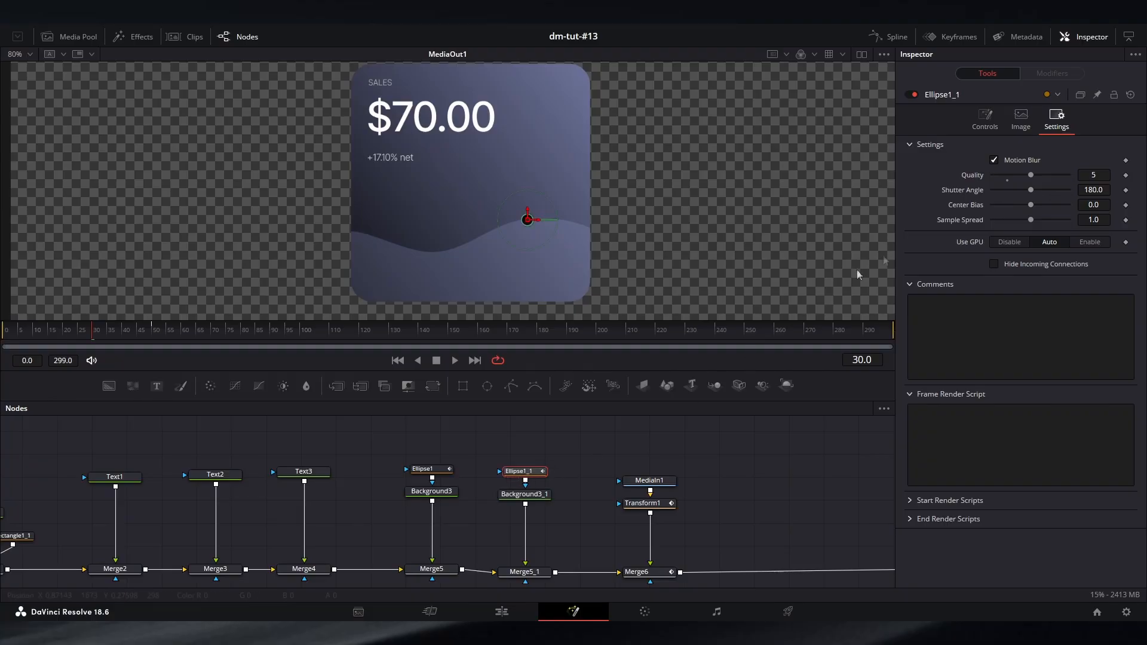
pyautogui.click(990, 123)
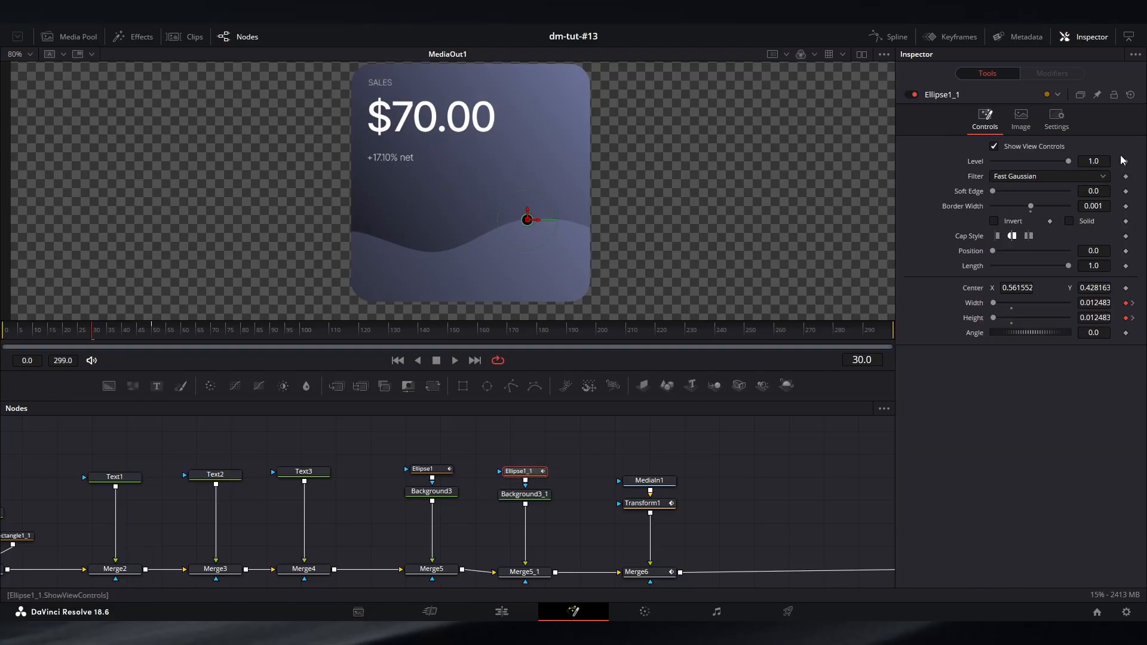
pyautogui.click(1127, 162)
pyautogui.click(425, 469)
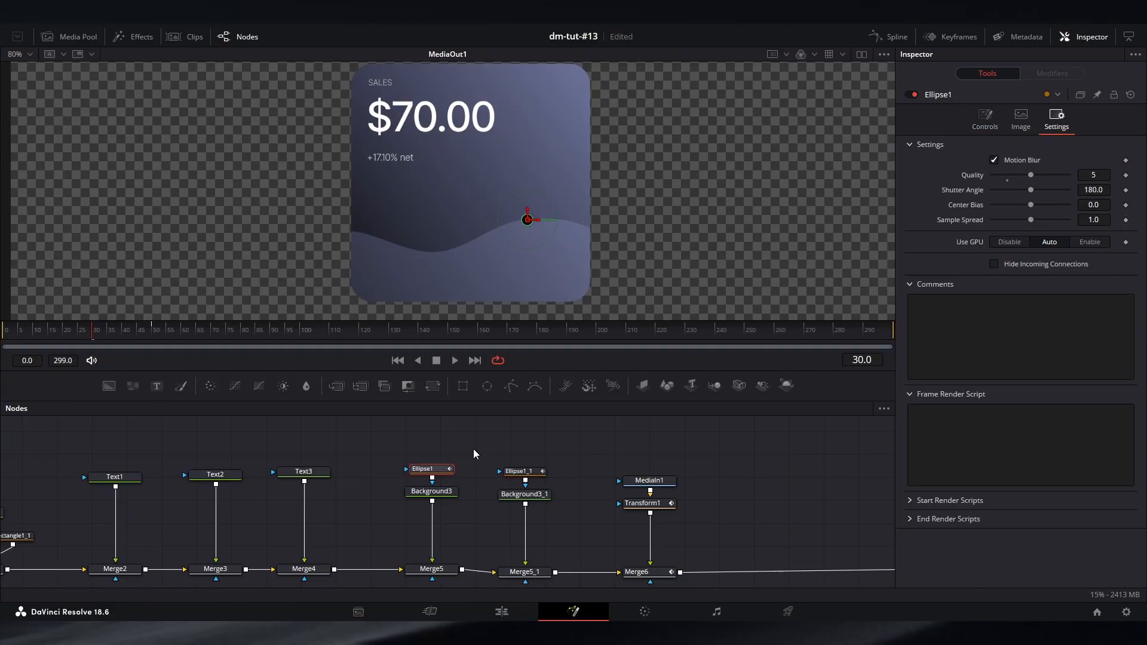
pyautogui.click(975, 129)
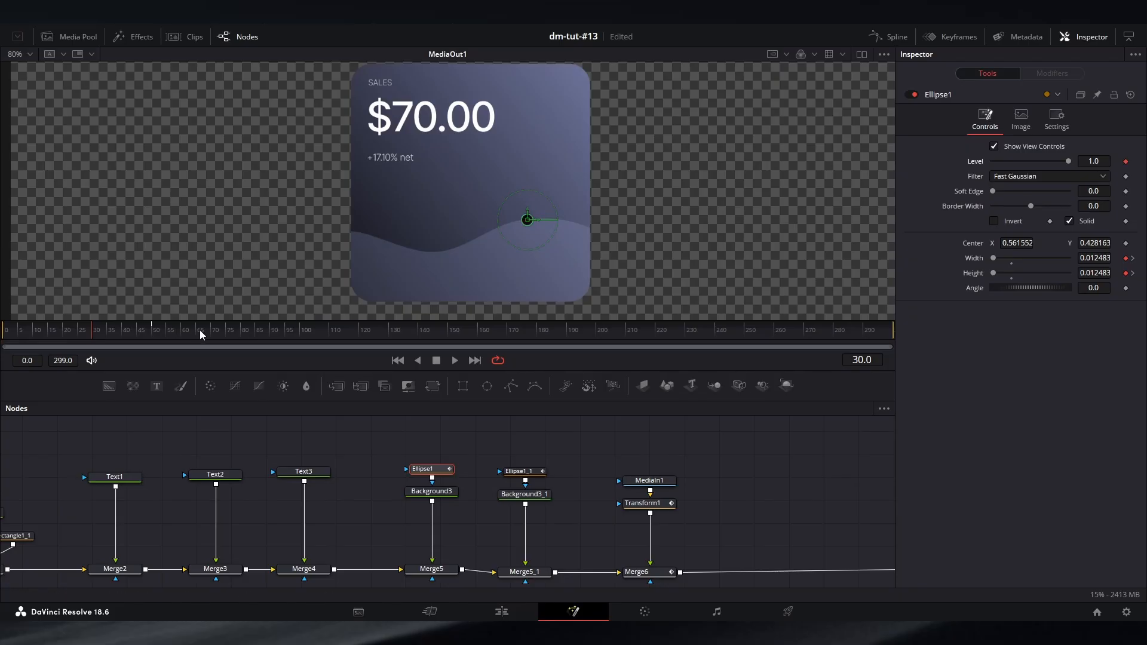
# Step: At frame 0, set the level of both ellipse masks to 0
pyautogui.moveTo(84, 336); pyautogui.dragTo(9, 338)
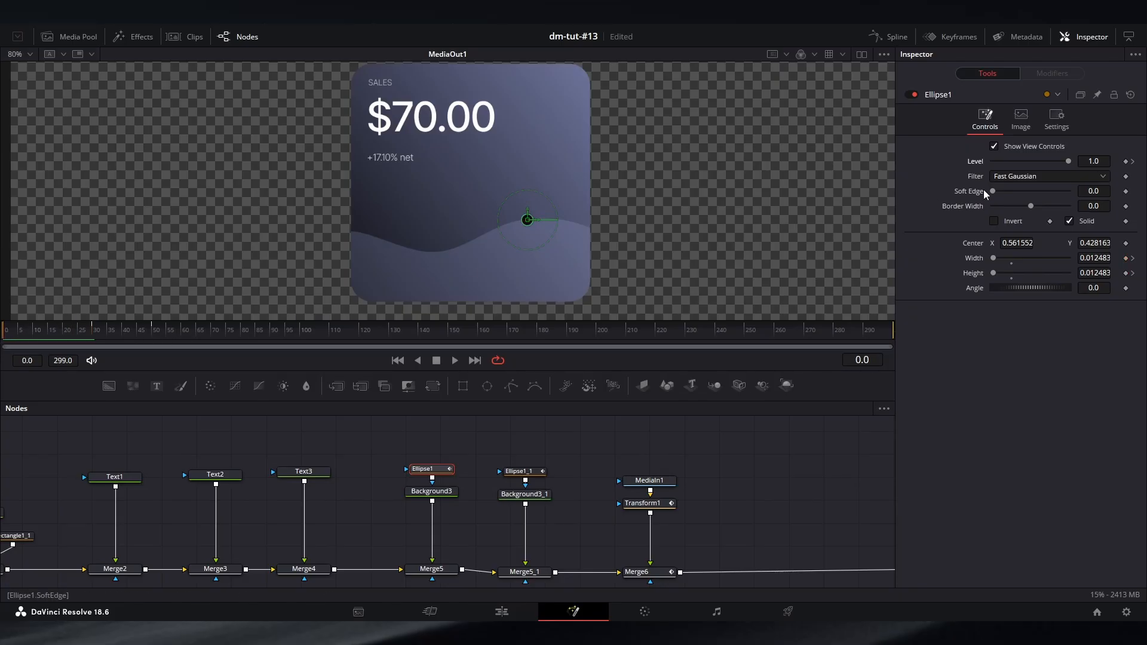
pyautogui.moveTo(1069, 161); pyautogui.dragTo(992, 162)
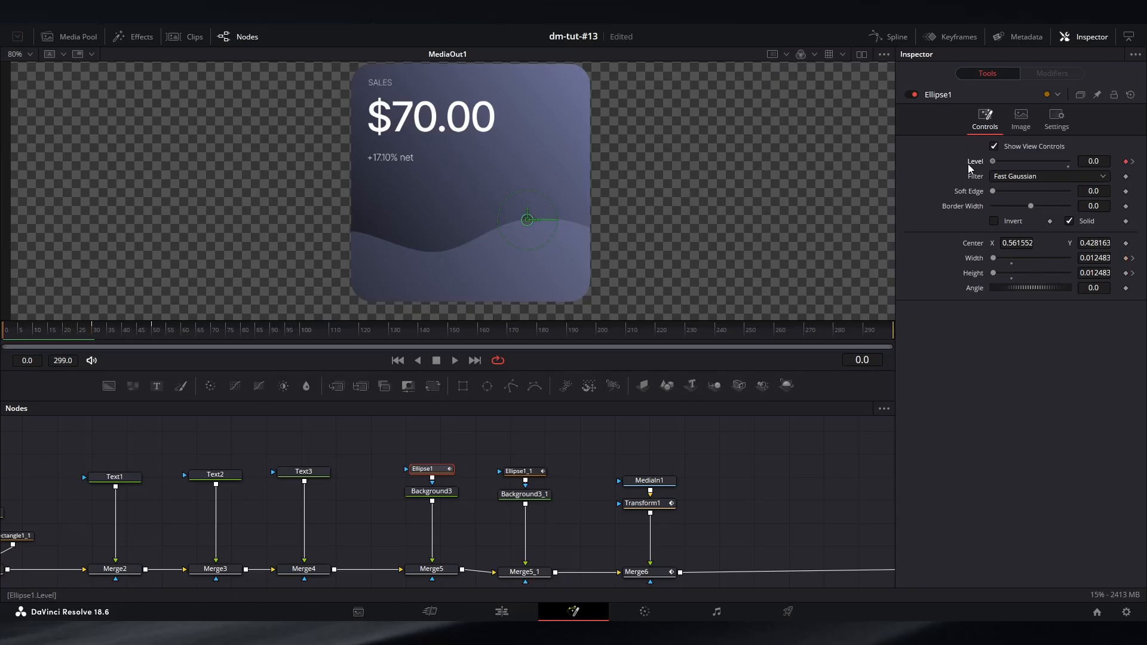
pyautogui.click(526, 474)
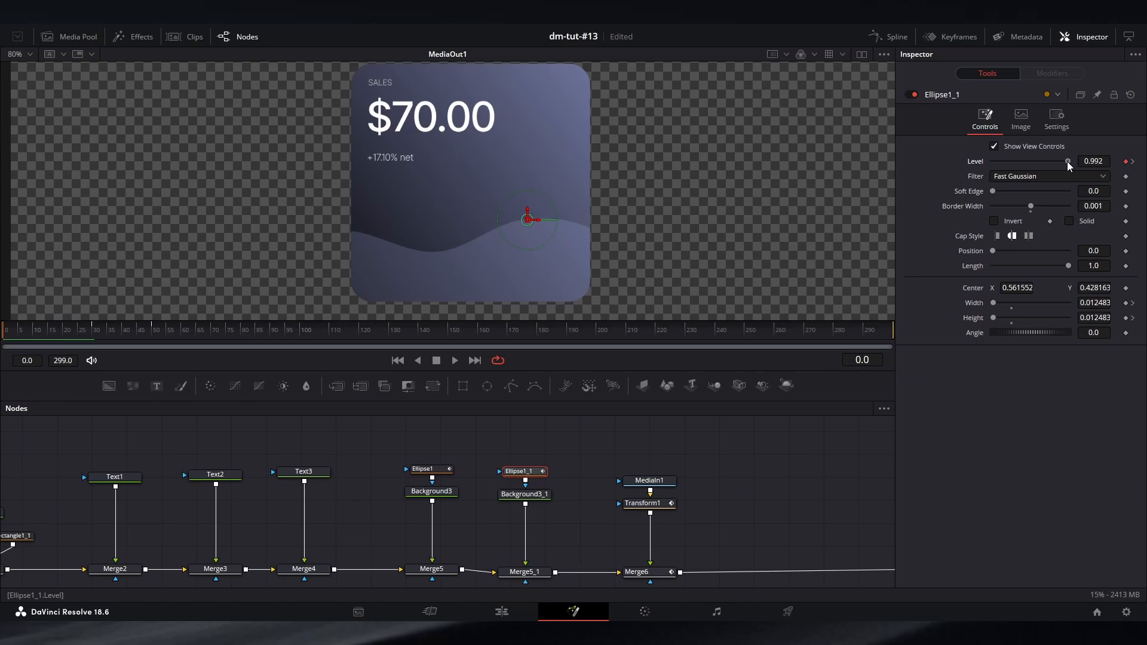
pyautogui.moveTo(1069, 166); pyautogui.dragTo(992, 161)
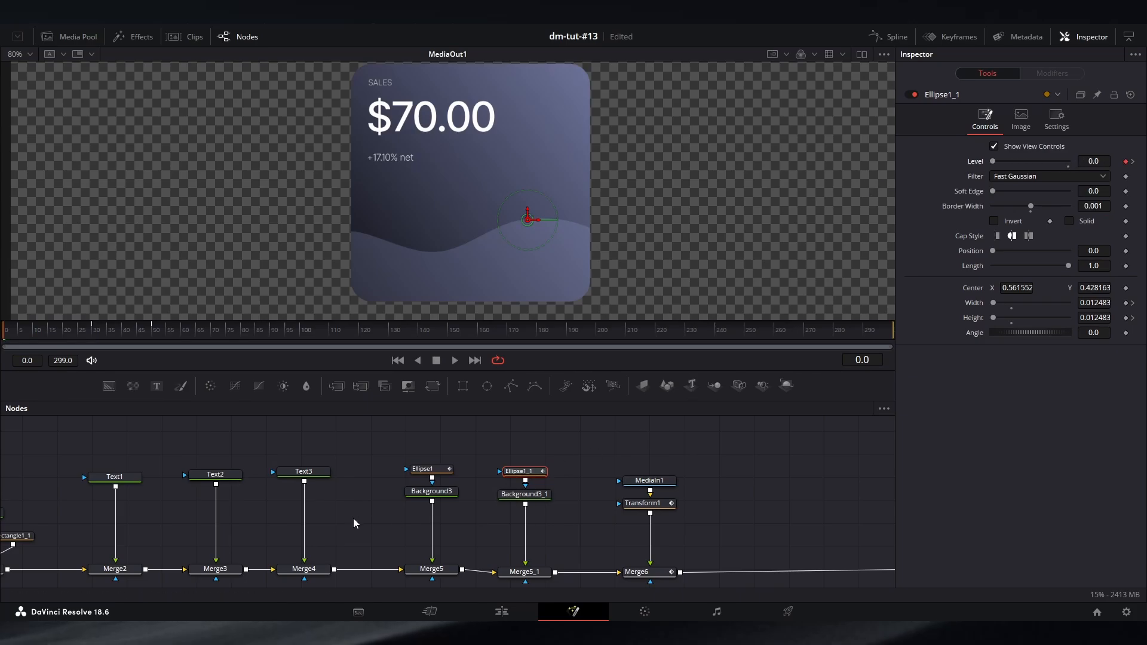
# Step: At frame 30, keyframe the shading opacity of the +17.10% net text at 1.0
pyautogui.click(314, 473)
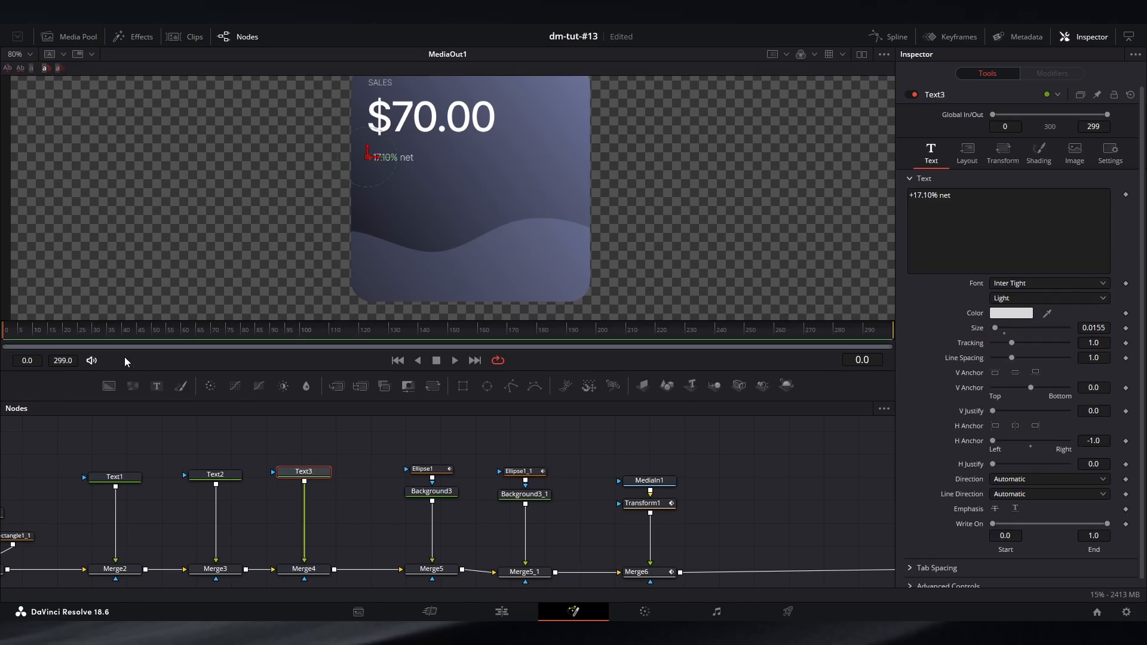
pyautogui.click(96, 333)
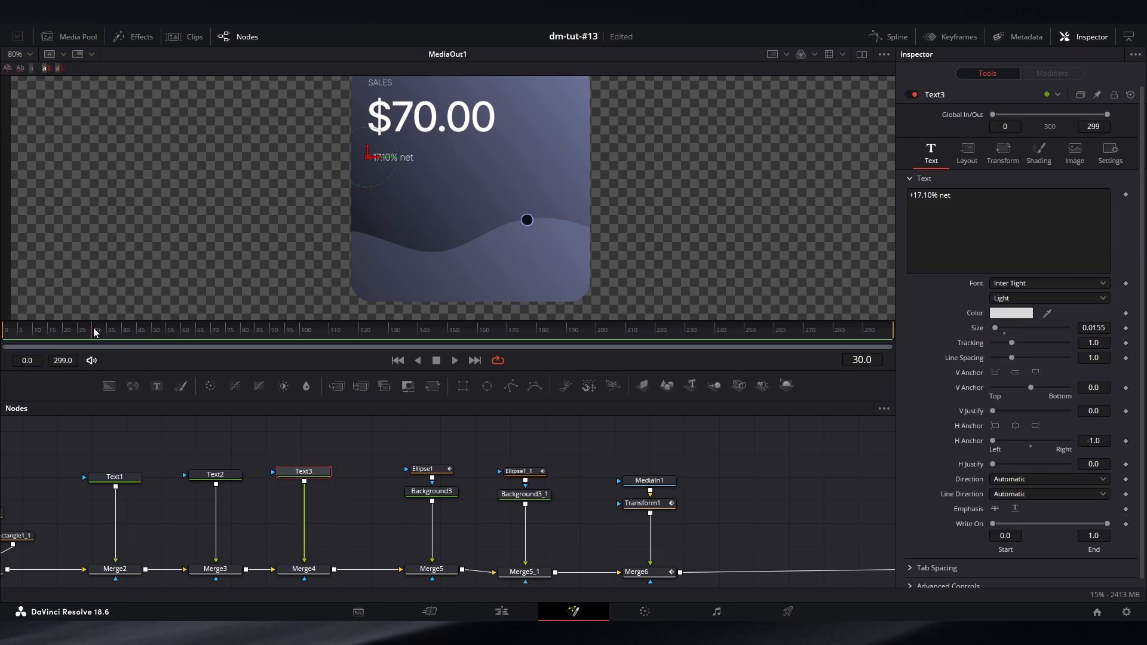
pyautogui.click(1039, 154)
pyautogui.click(1126, 275)
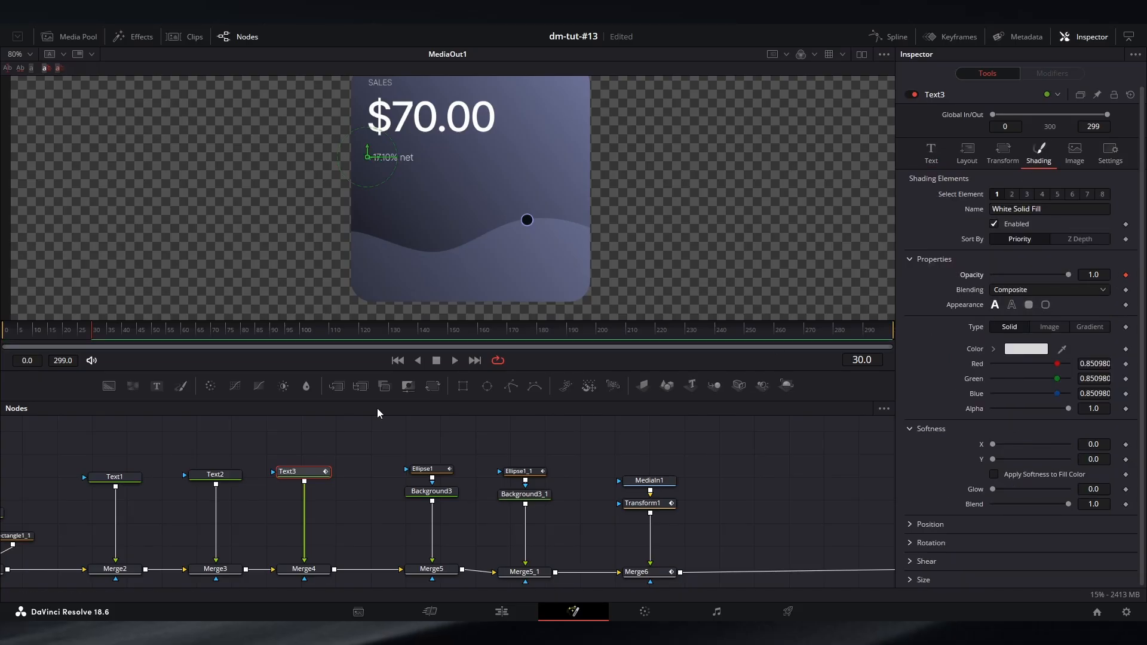
pyautogui.moveTo(238, 435); pyautogui.dragTo(615, 422)
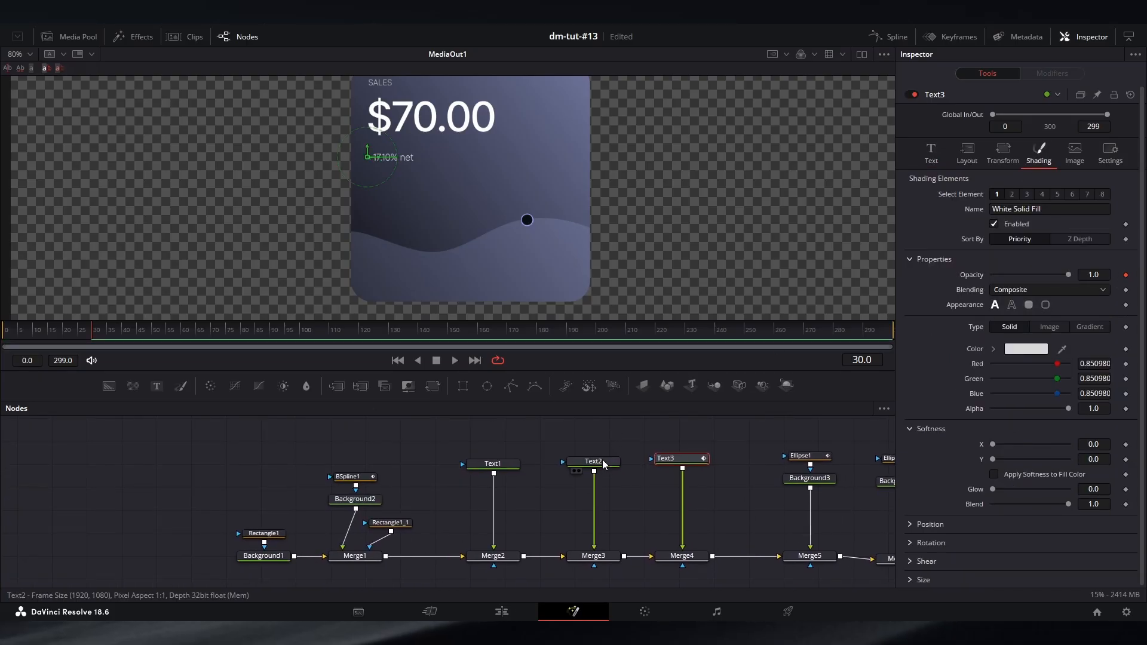
# Step: Set the +17.10% net text's shading opacity to 0 at frame 0, and keyframe the SALES text's opacity from 0 there to 1.0 at frame 30
pyautogui.moveTo(78, 333); pyautogui.dragTo(6, 333)
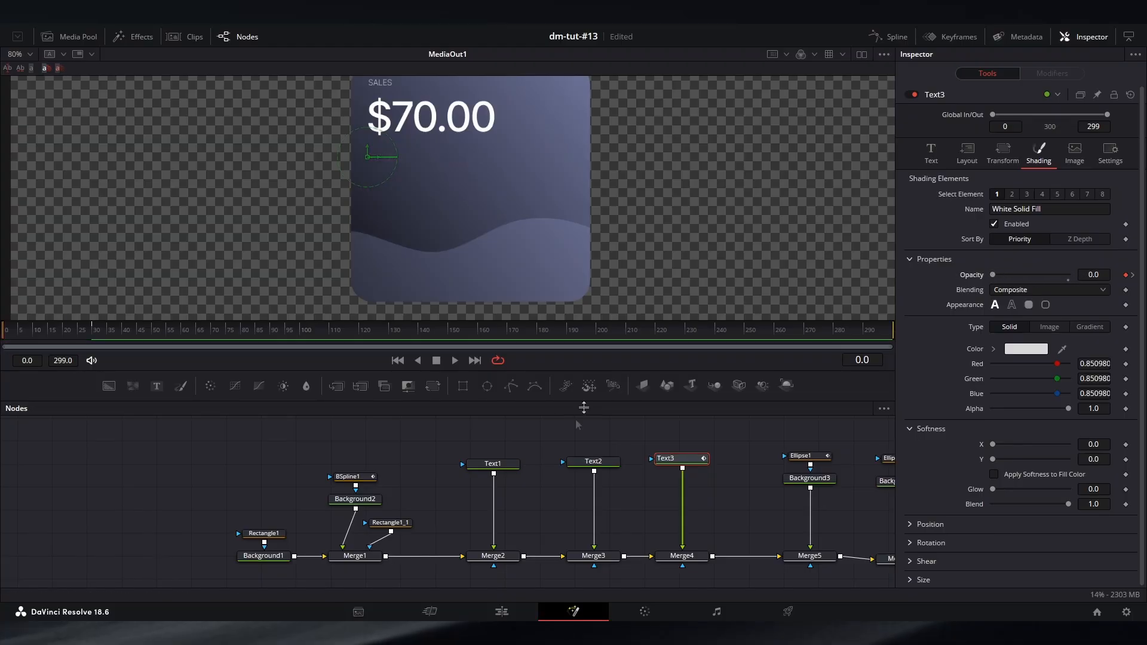
pyautogui.click(493, 464)
pyautogui.click(96, 333)
pyautogui.click(1039, 154)
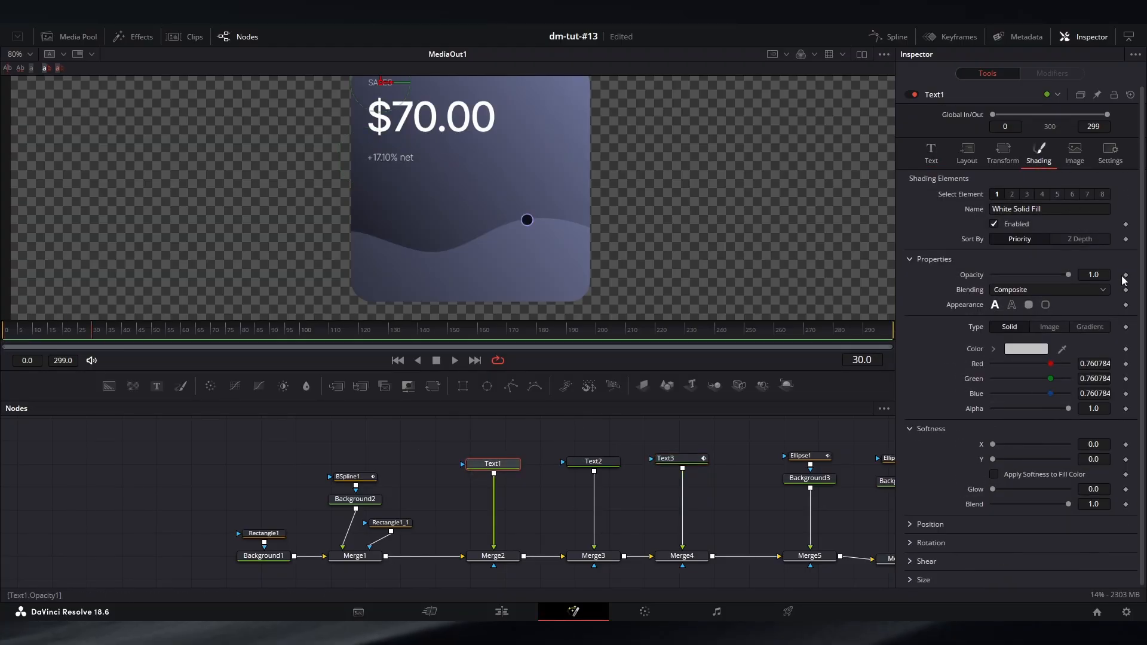
pyautogui.moveTo(95, 332); pyautogui.dragTo(12, 342)
pyautogui.moveTo(1069, 275); pyautogui.dragTo(898, 285)
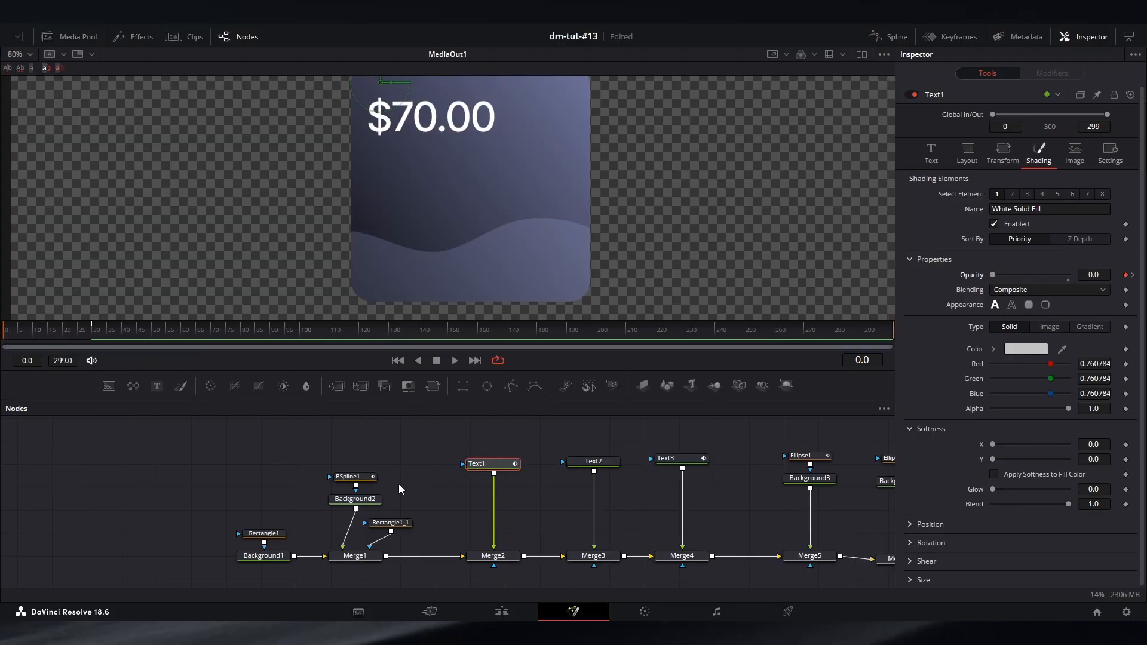
# Step: At frame 0, set the level of the wave's BSpline1 mask to 0
pyautogui.moveTo(477, 487); pyautogui.dragTo(457, 492)
pyautogui.click(330, 481)
pyautogui.moveTo(80, 335); pyautogui.dragTo(3, 334)
pyautogui.click(1125, 162)
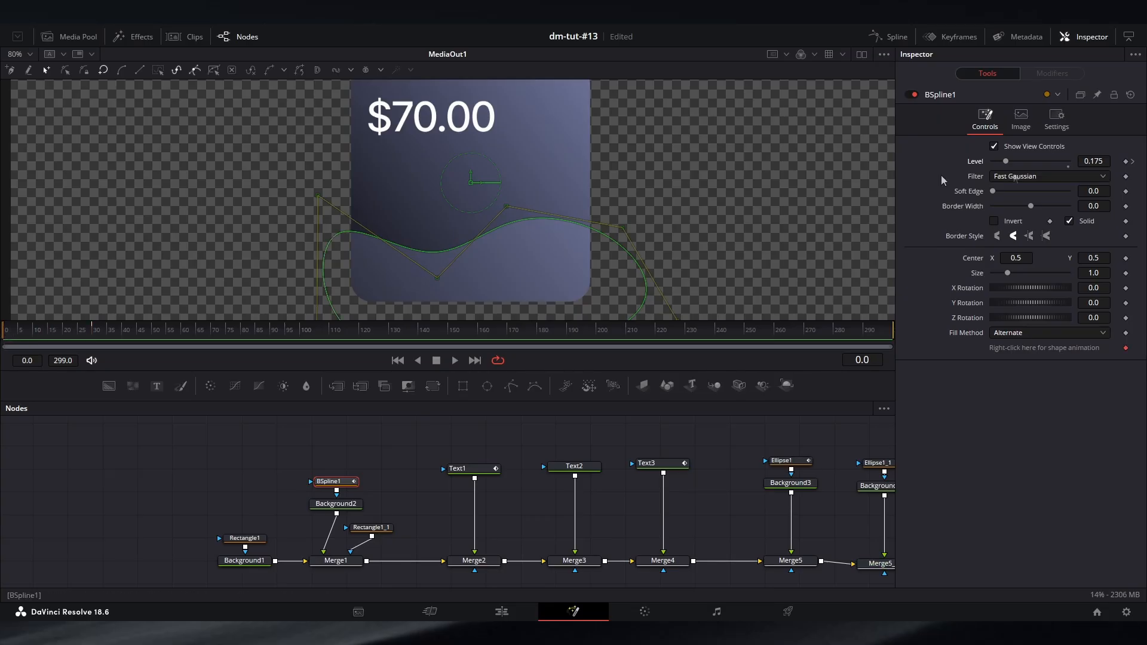
pyautogui.moveTo(1007, 165); pyautogui.dragTo(992, 165)
# Step: Keyframe the level of the card's Rectangle1 mask at 1.0 on frame 30 and at 0 on frame 0
pyautogui.click(244, 538)
pyautogui.click(94, 332)
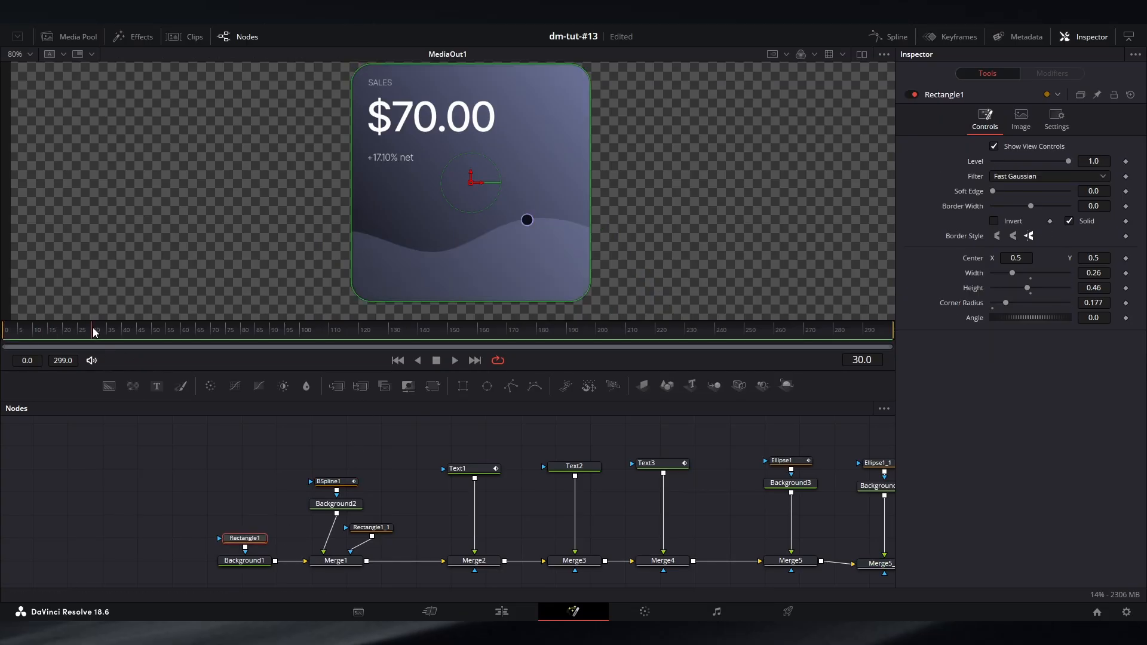
pyautogui.click(1126, 162)
pyautogui.moveTo(59, 333); pyautogui.dragTo(3, 332)
pyautogui.moveTo(1069, 162); pyautogui.dragTo(990, 162)
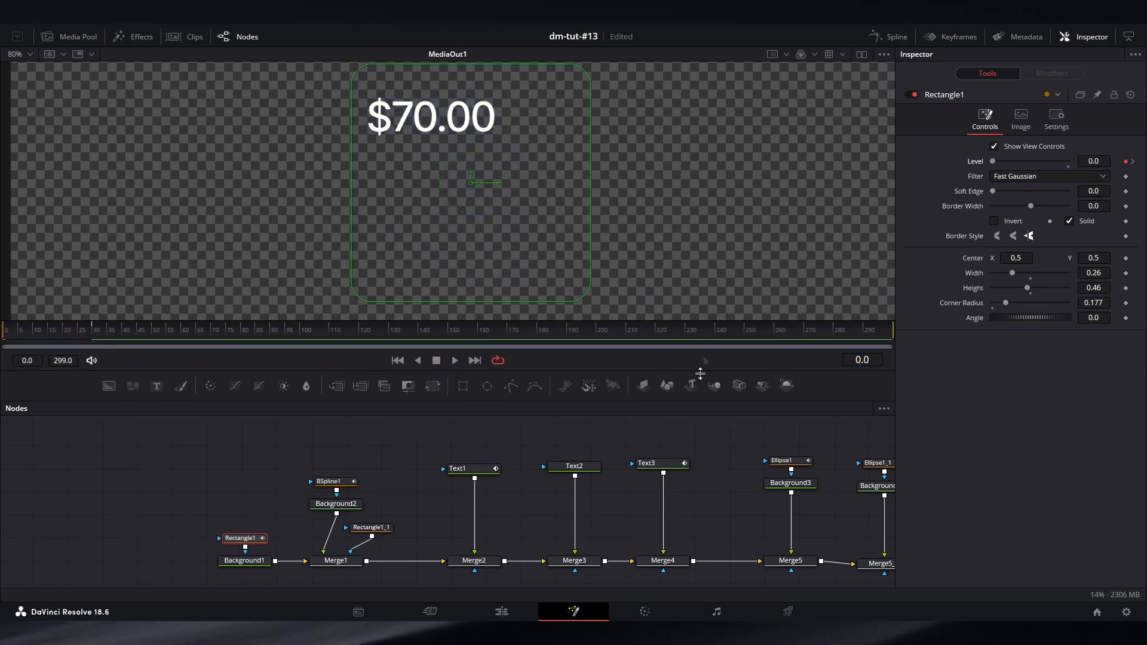
# Step: Apply a Follower modifier to the $70.00 text with the playhead at frame 35
pyautogui.click(711, 453)
pyautogui.scroll(-2, 704, 454)
pyautogui.scroll(1, 702, 452)
pyautogui.moveTo(673, 447); pyautogui.dragTo(538, 450)
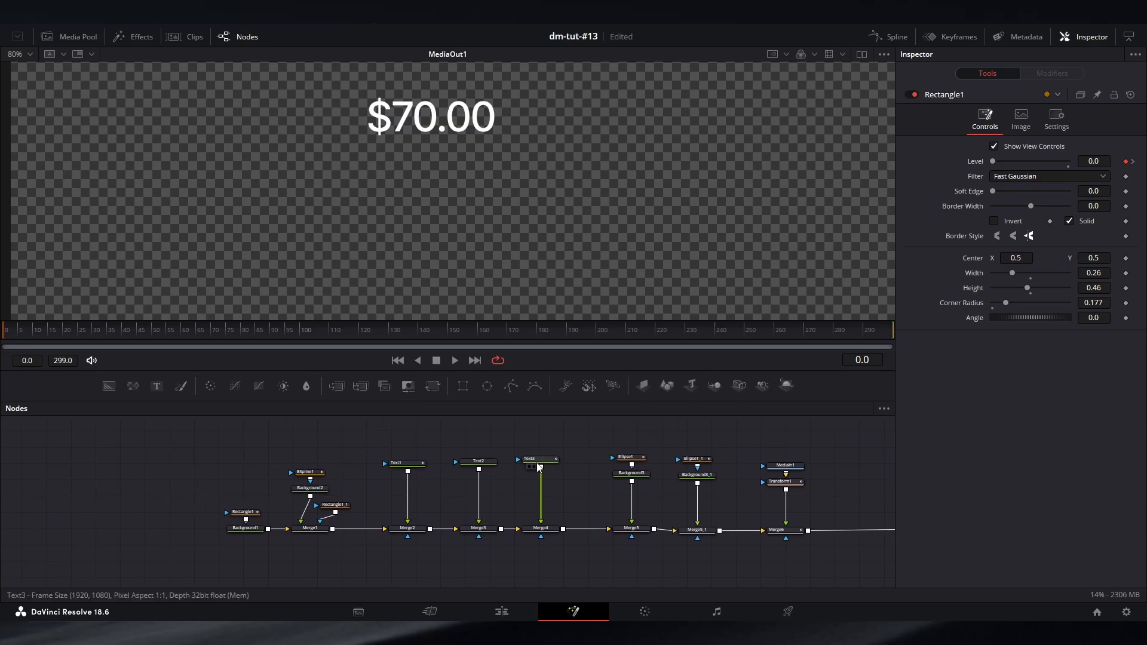
pyautogui.scroll(1, 505, 462)
pyautogui.click(478, 464)
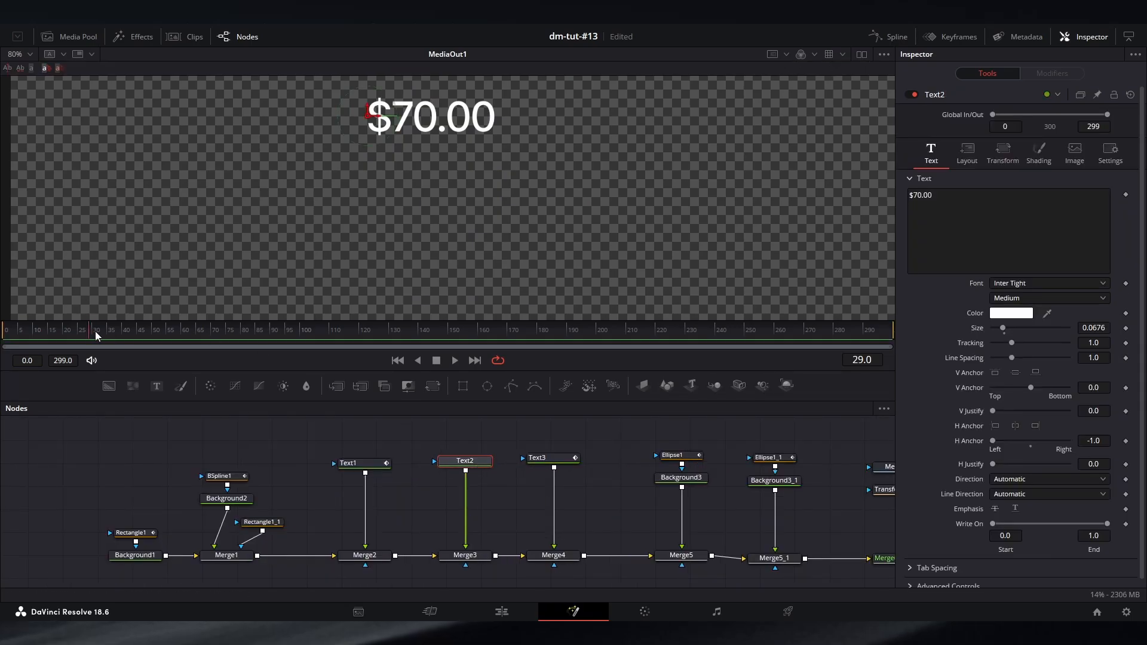
pyautogui.moveTo(95, 331); pyautogui.dragTo(106, 331)
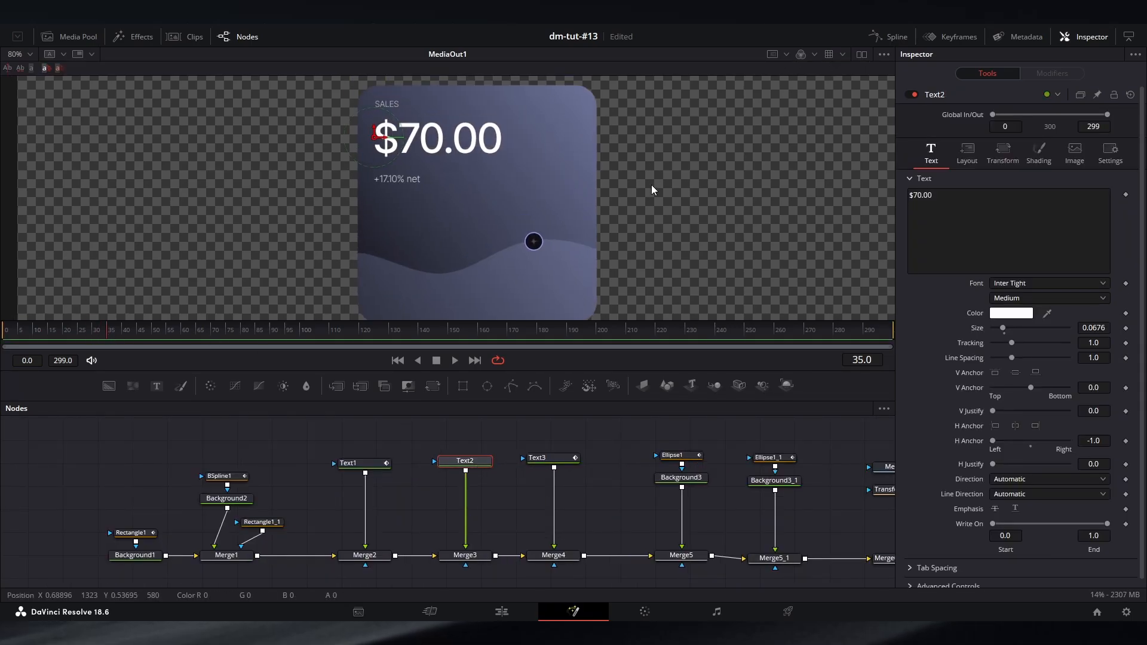
pyautogui.rightClick(969, 212)
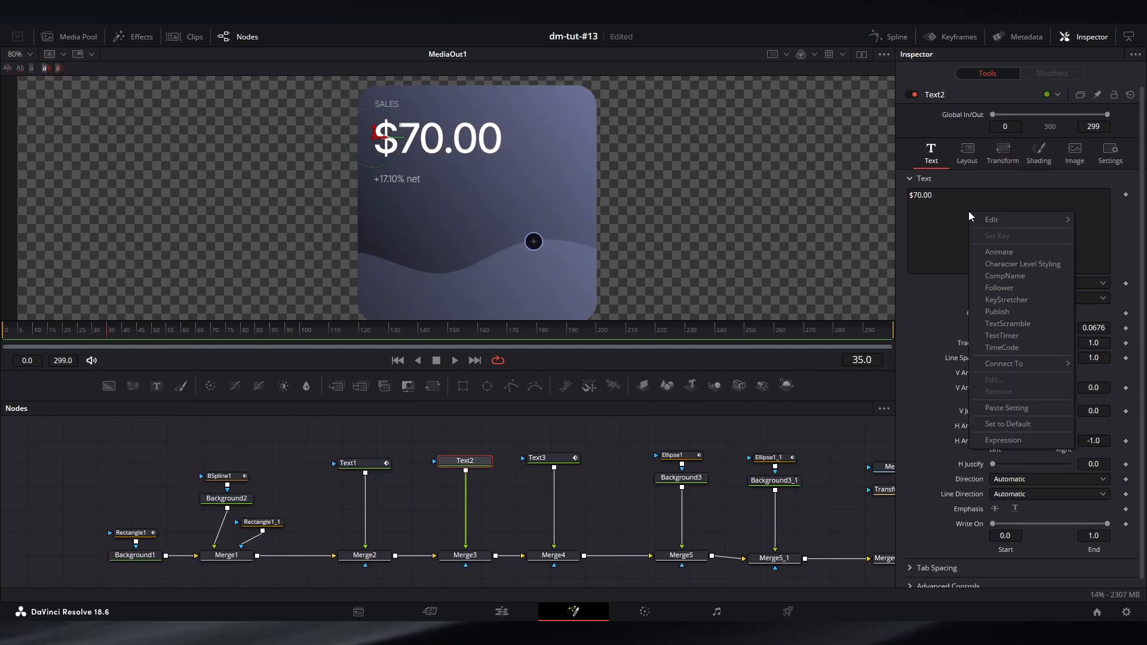
pyautogui.click(1016, 288)
# Step: At frame 35, keyframe the follower's shading opacity at 1.0 and its position offset at 0.0
pyautogui.click(1058, 77)
pyautogui.click(1057, 119)
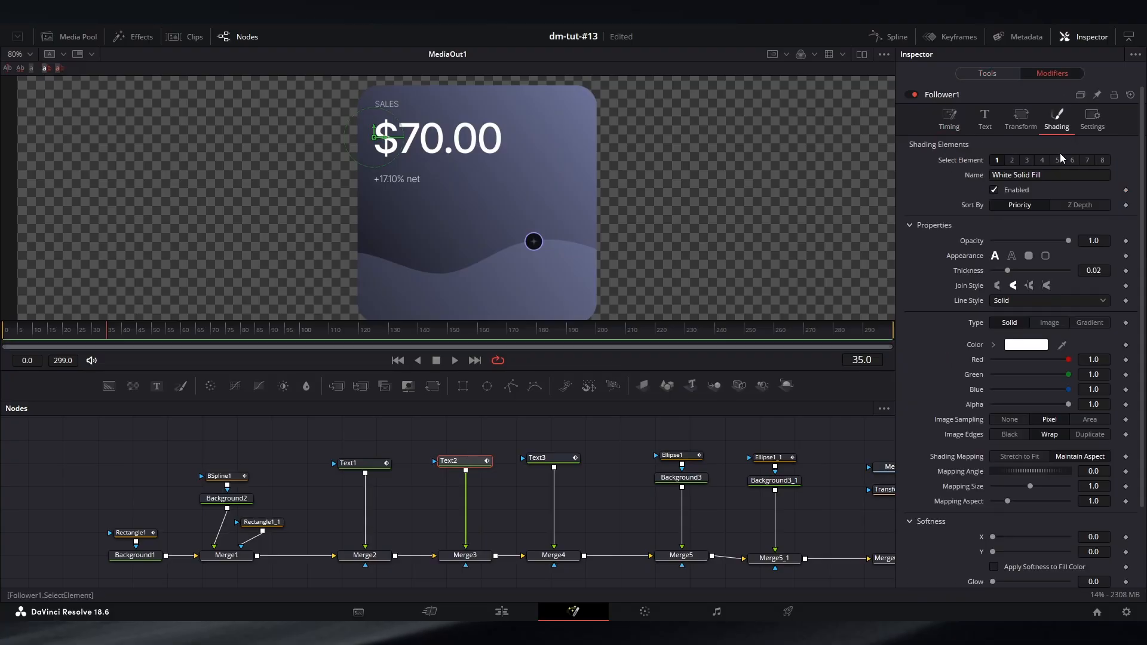
pyautogui.click(1126, 241)
pyautogui.scroll(-3, 915, 432)
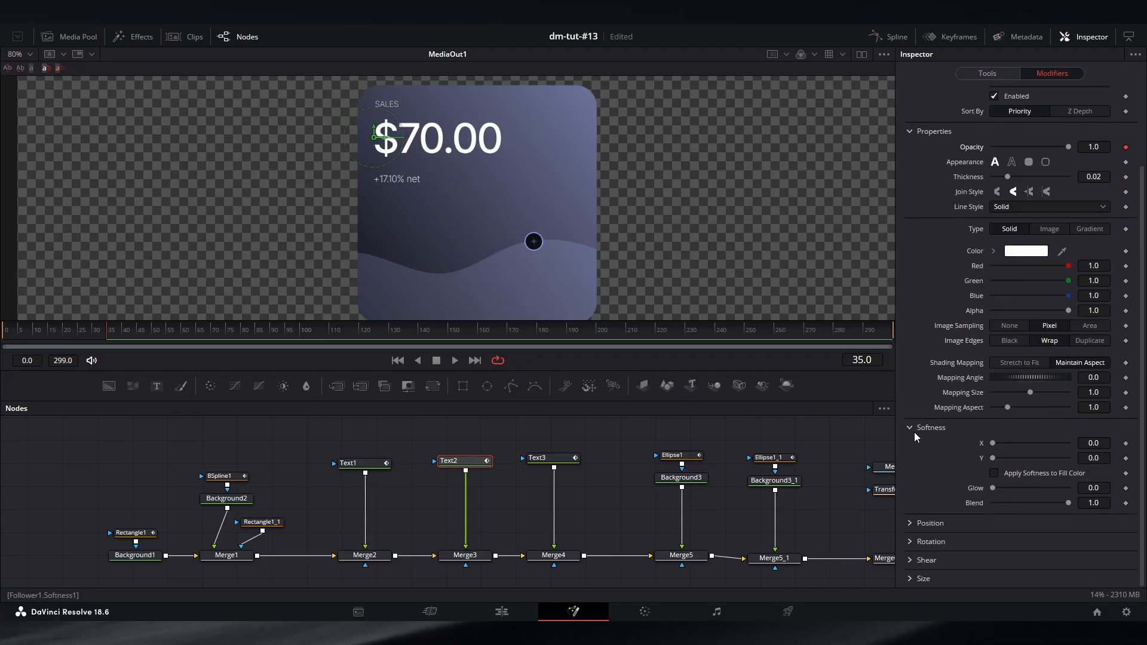
pyautogui.click(911, 523)
pyautogui.scroll(-3, 956, 514)
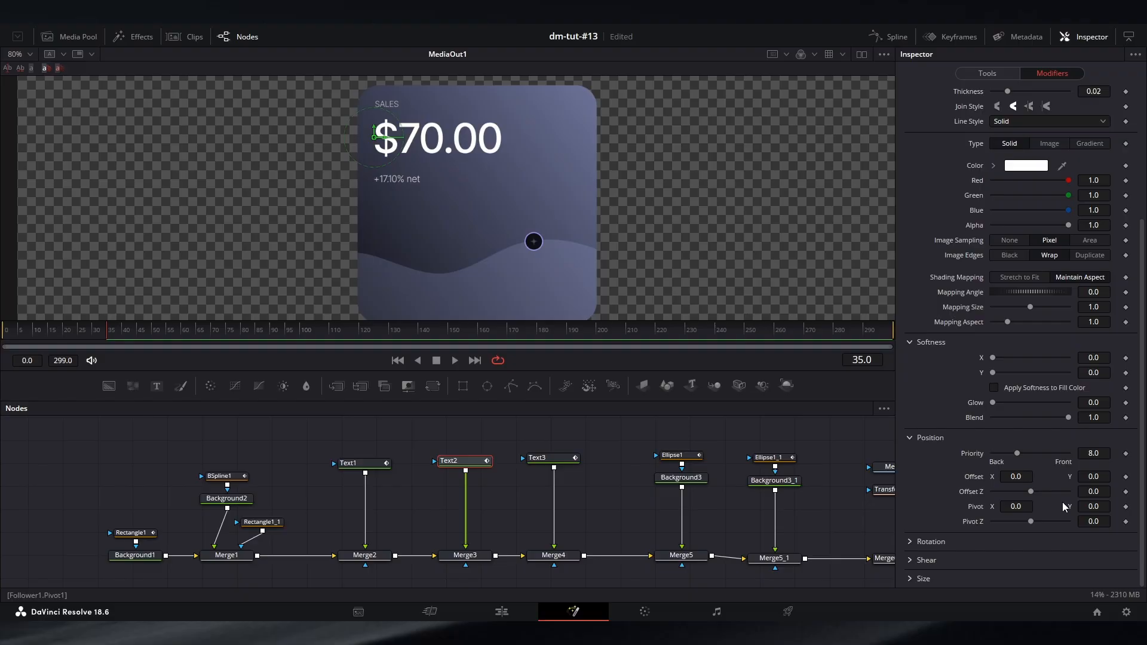
pyautogui.click(1126, 477)
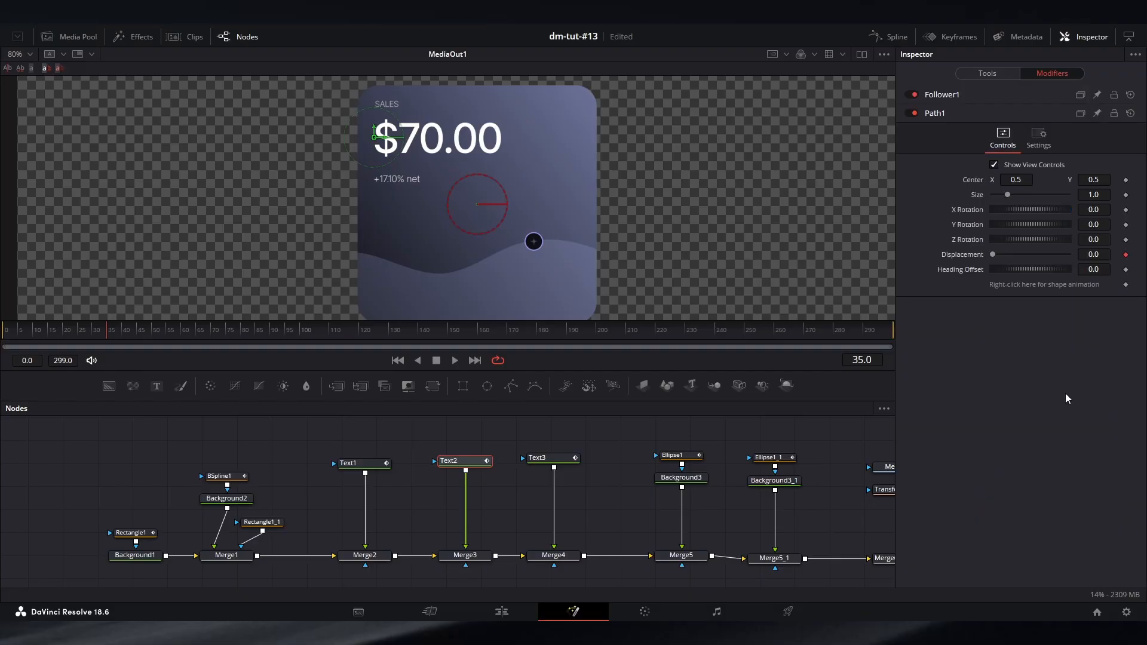
# Step: At frame 0, lower the follower's Y offset to about -0.149 and set its shading opacity to 0
pyautogui.click(1000, 96)
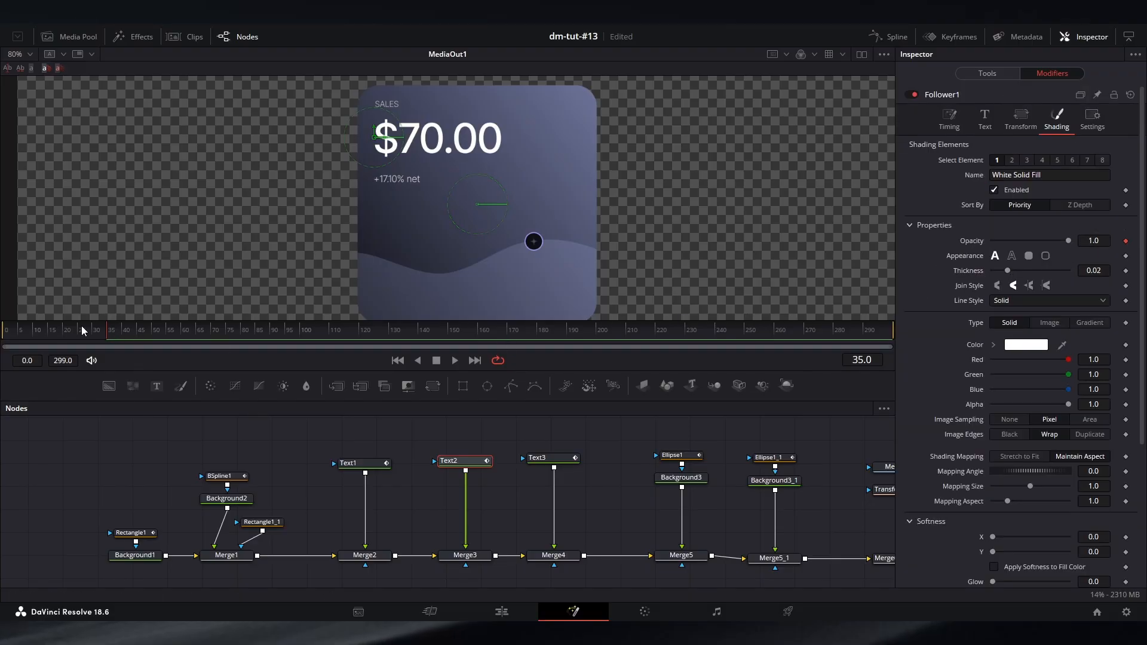
pyautogui.moveTo(69, 337); pyautogui.dragTo(2, 345)
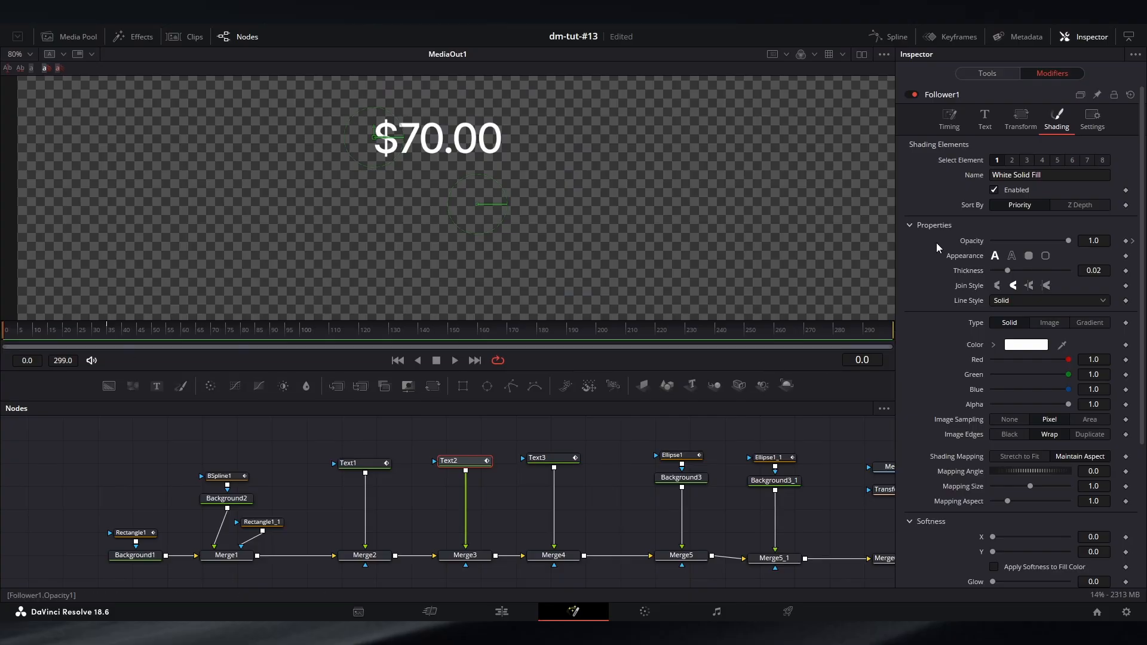
pyautogui.scroll(-5, 1067, 374)
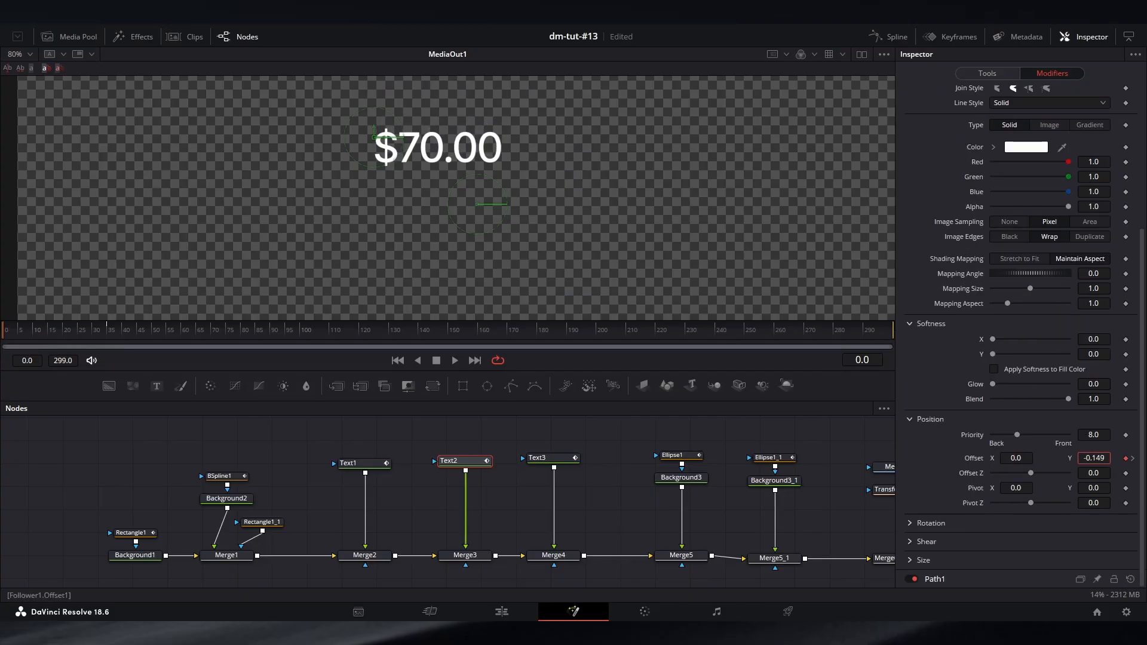
pyautogui.scroll(5, 1042, 321)
# Step: Choose the follower's character order and set the delay between each character to 3
pyautogui.click(950, 120)
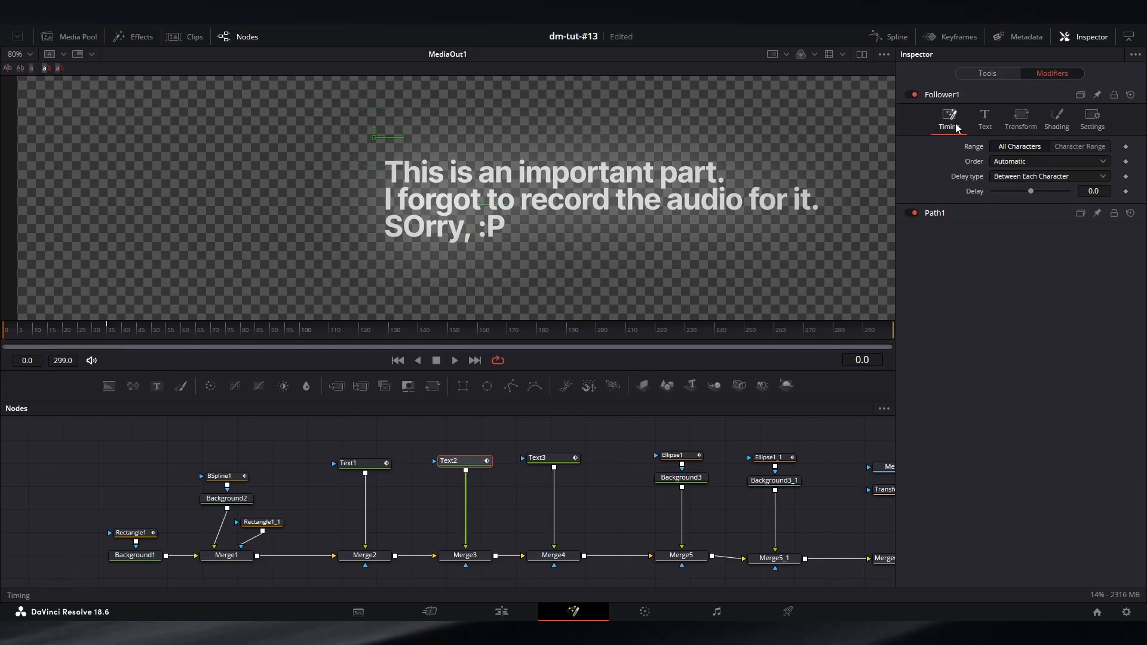
pyautogui.click(1016, 162)
pyautogui.click(1015, 191)
pyautogui.doubleClick(1094, 191)
pyautogui.write('3')
# Step: Enable motion blur with quality 4 on the $70.00 text node
pyautogui.click(1009, 74)
pyautogui.click(1111, 154)
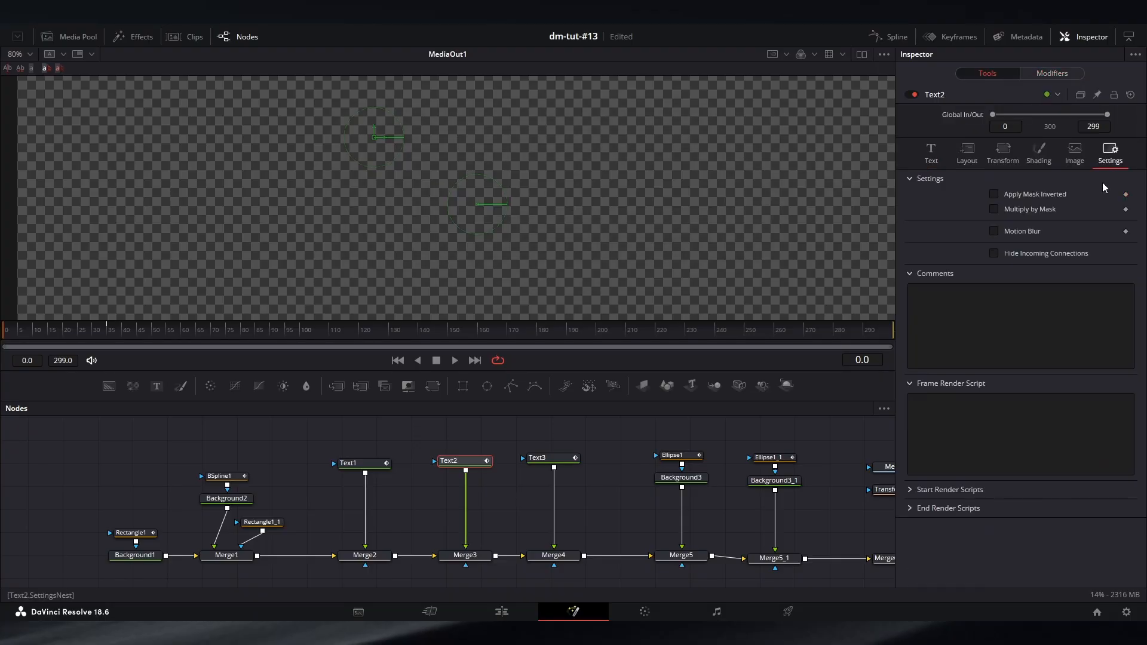
pyautogui.click(998, 232)
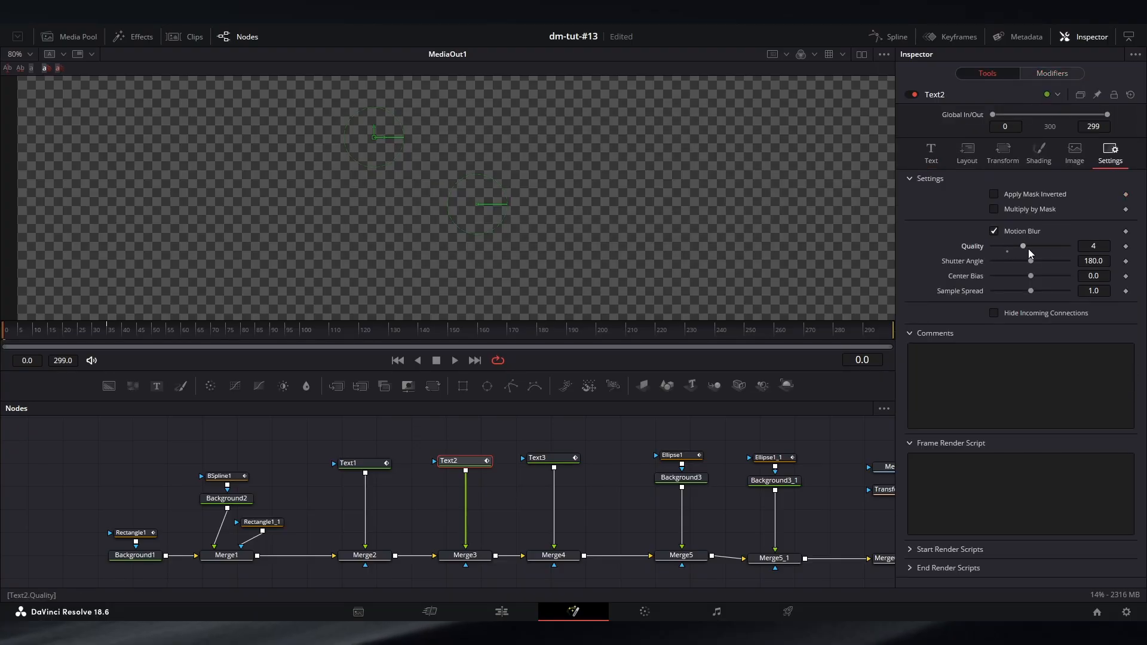
pyautogui.click(931, 153)
pyautogui.click(605, 496)
# Step: Insert a Transform node between Merge6 and MediaOut1, spaced slightly away from Merge6
pyautogui.hotkey('ctrl', 'f')
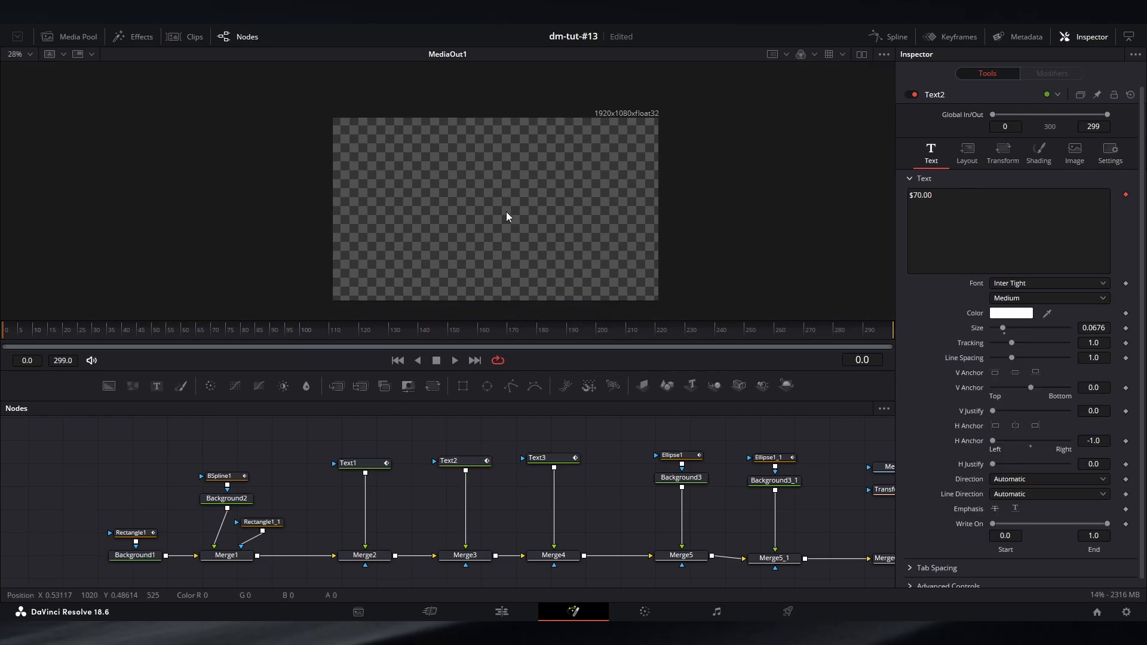
pyautogui.moveTo(20, 334); pyautogui.dragTo(205, 333)
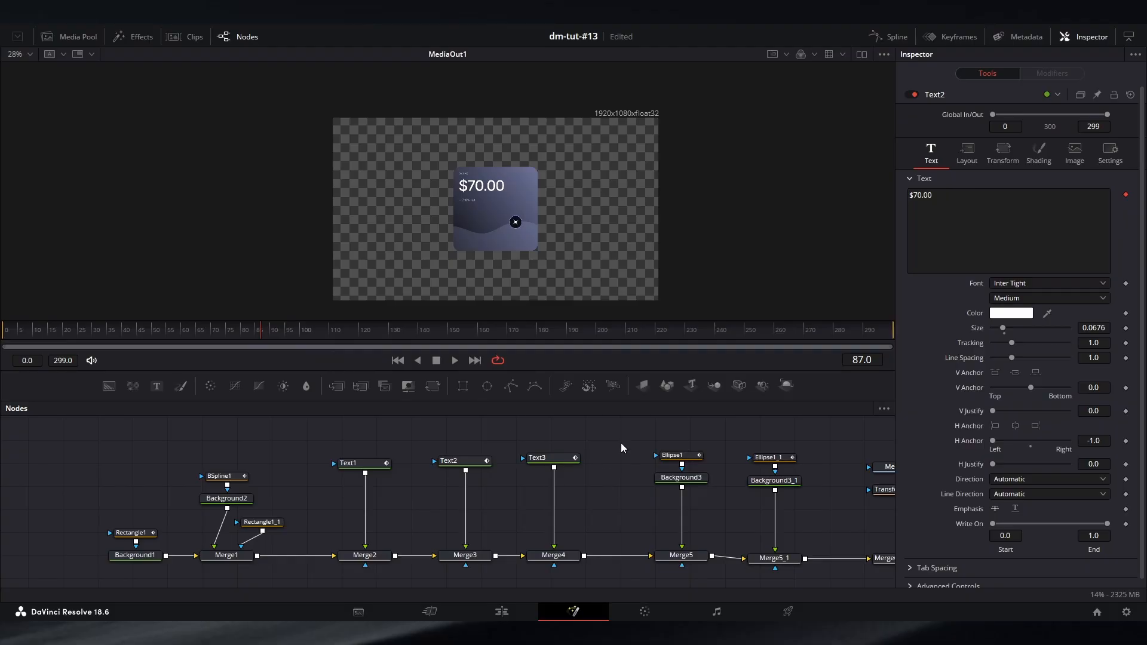
pyautogui.hscroll(10, 622, 443)
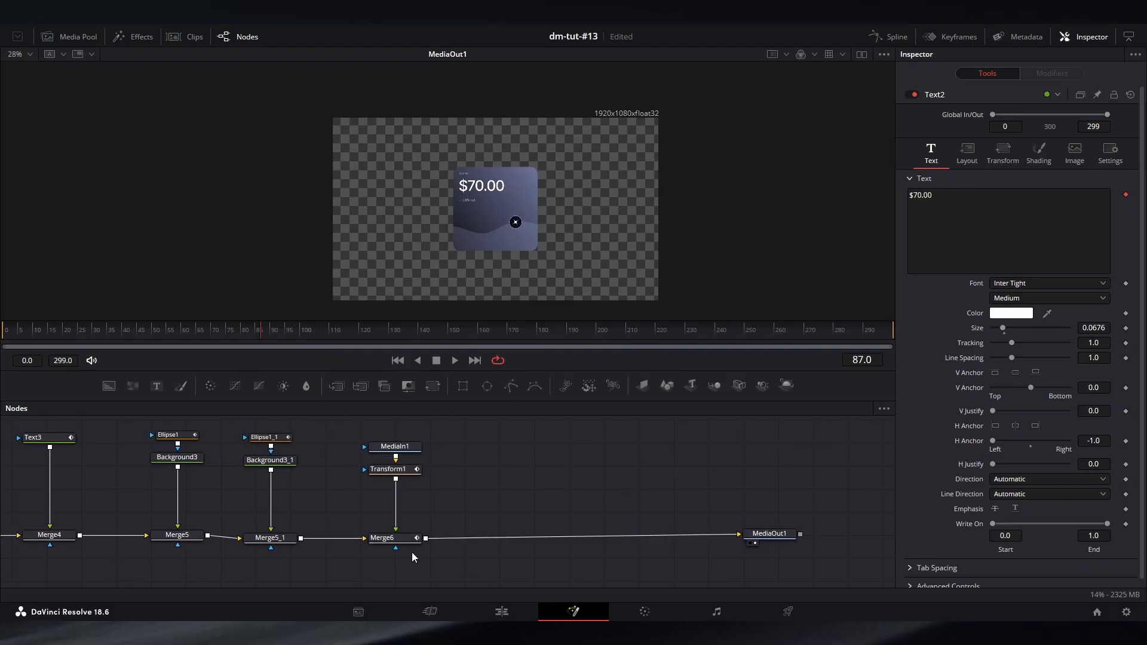
pyautogui.click(388, 539)
pyautogui.click(433, 386)
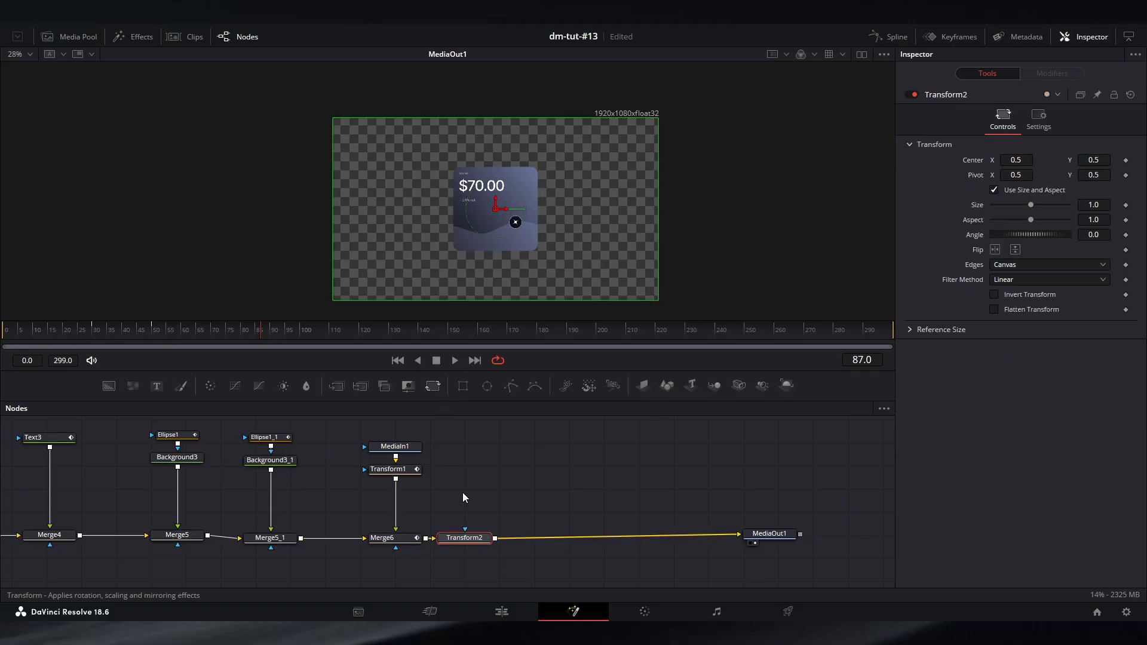
pyautogui.moveTo(464, 538); pyautogui.dragTo(501, 538)
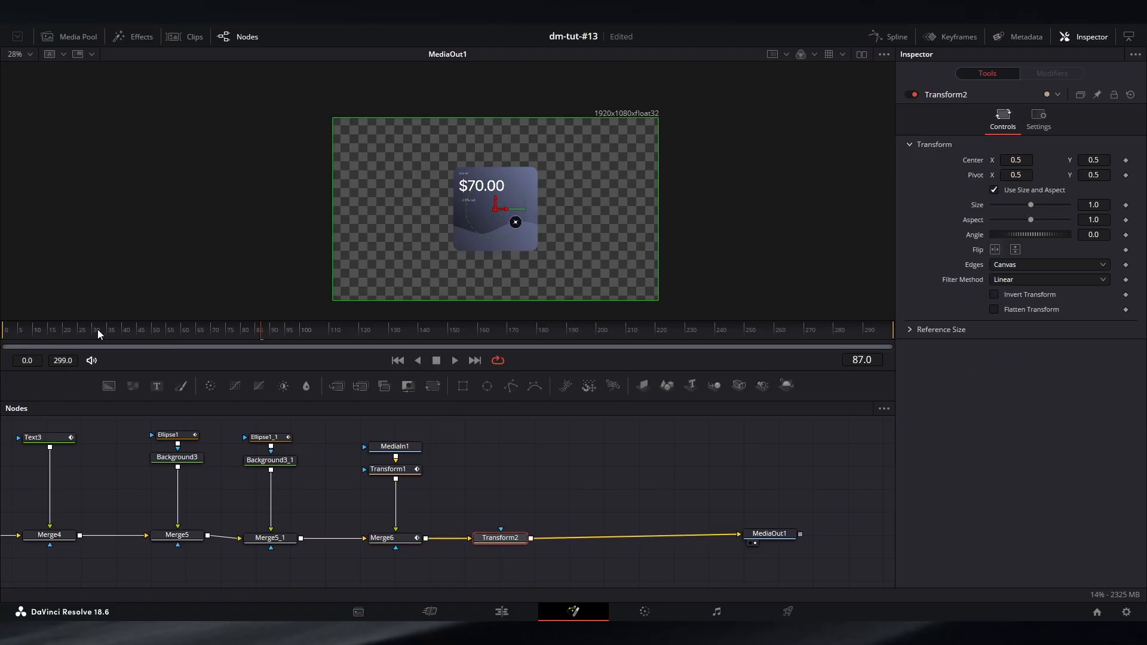
# Step: Keyframe Transform2's center at 0.5, 0.5 on frame 35 and lower its center Y to 0.363 on frame 0
pyautogui.moveTo(98, 328); pyautogui.dragTo(107, 331)
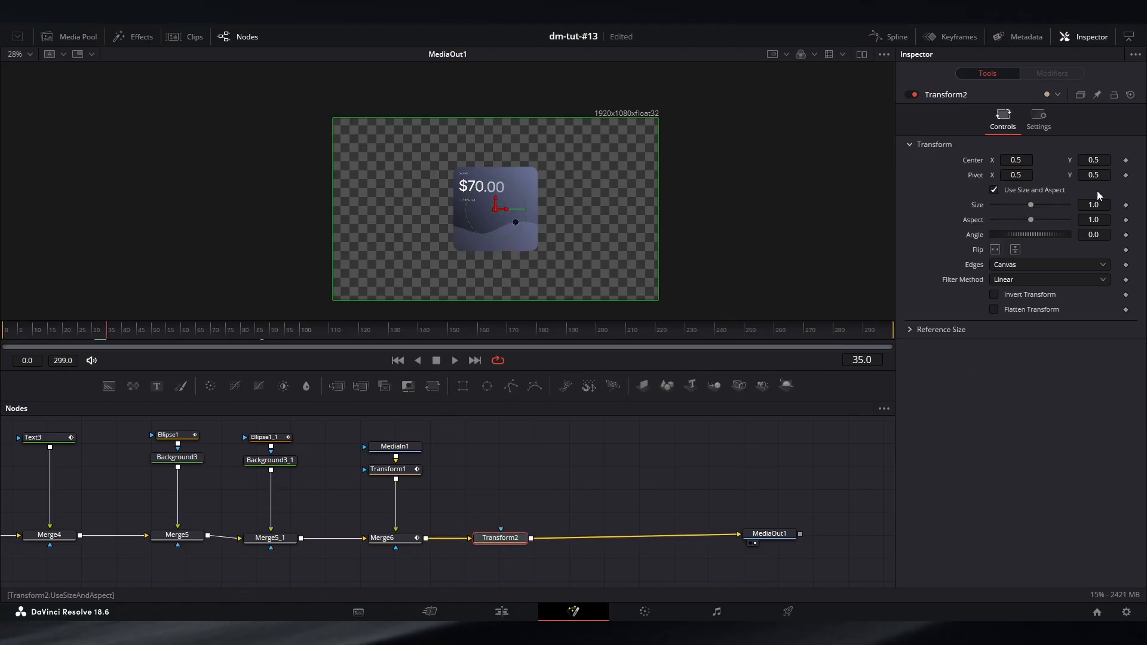
pyautogui.click(1126, 161)
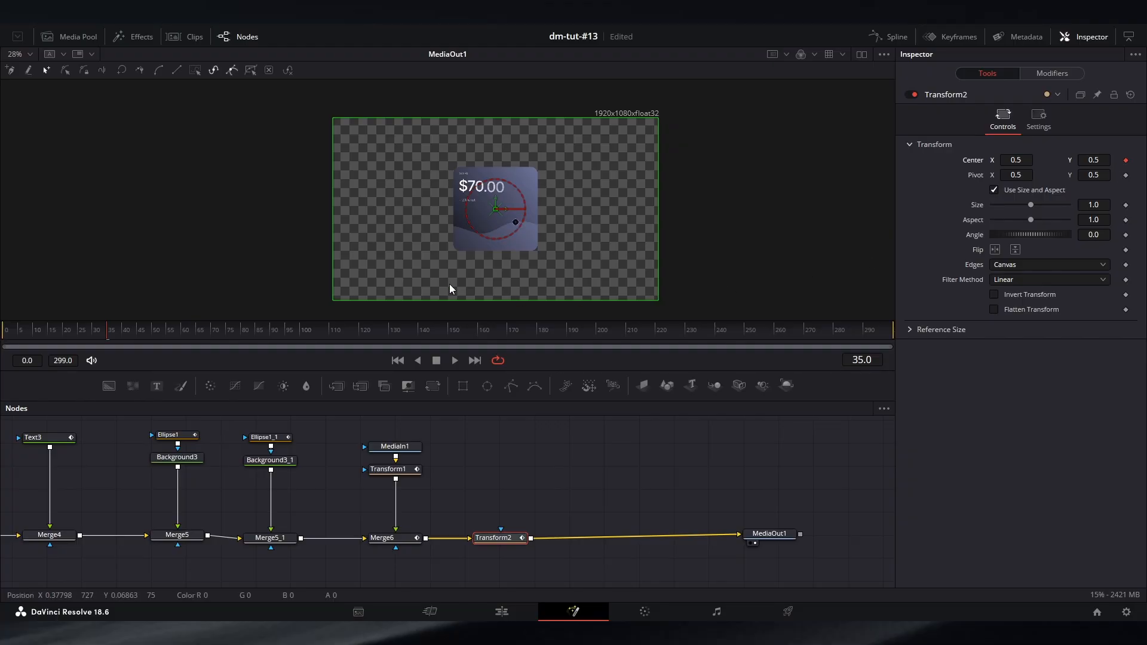
pyautogui.moveTo(72, 331); pyautogui.dragTo(1, 335)
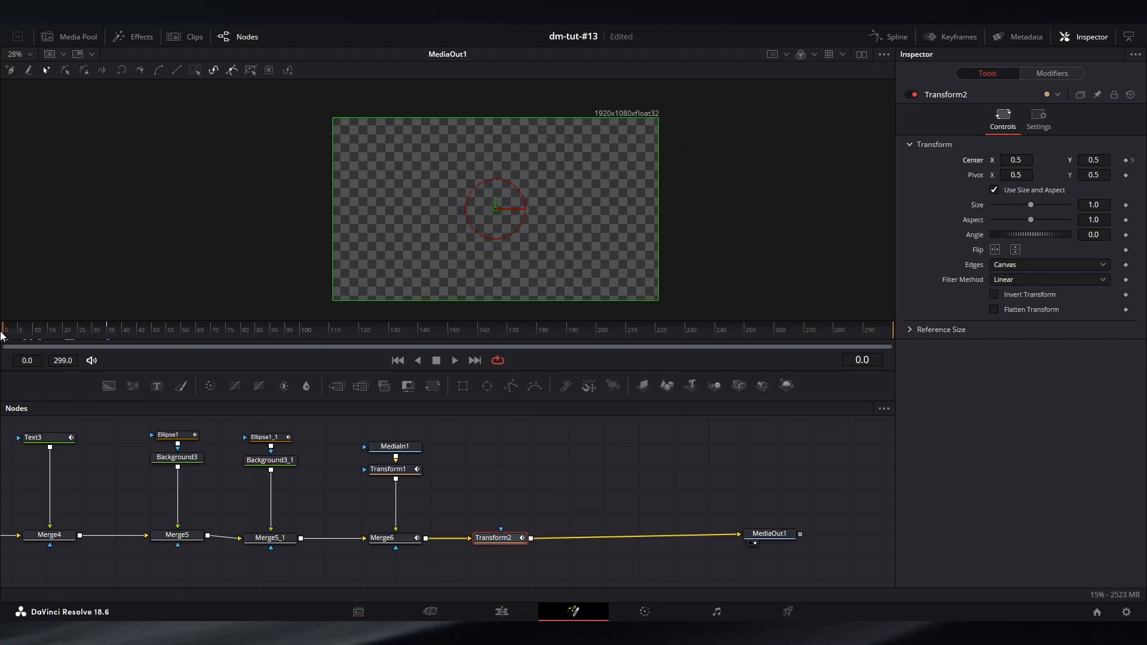
pyautogui.moveTo(1098, 161); pyautogui.dragTo(1016, 162)
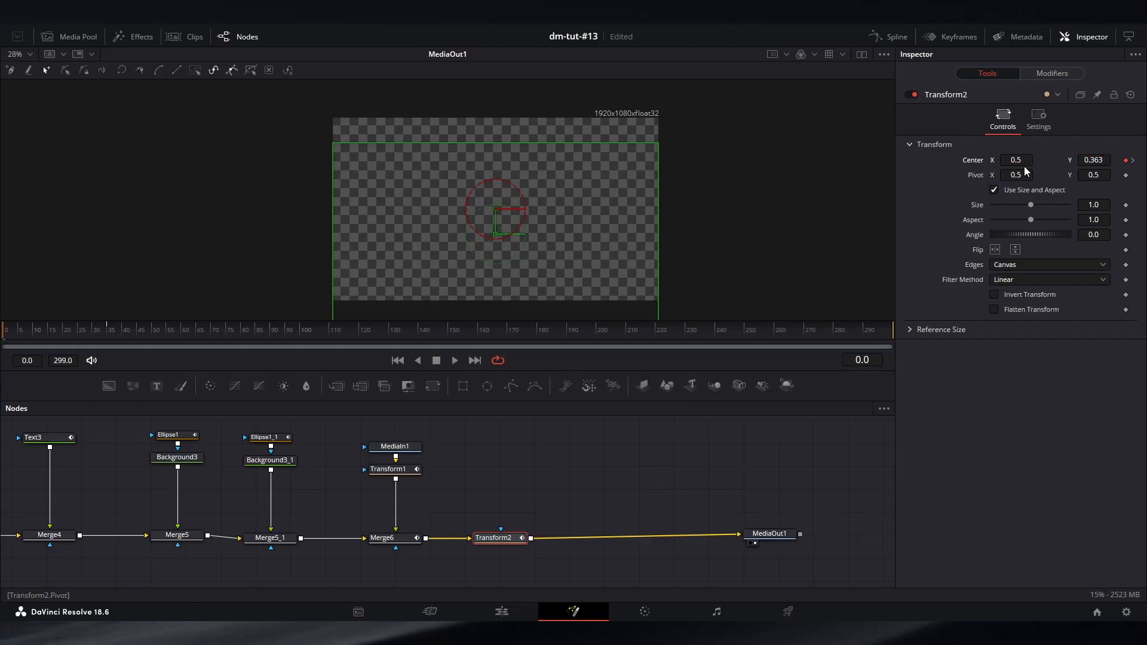
# Step: Enable motion blur on the Transform2 node
pyautogui.click(1039, 122)
pyautogui.click(995, 271)
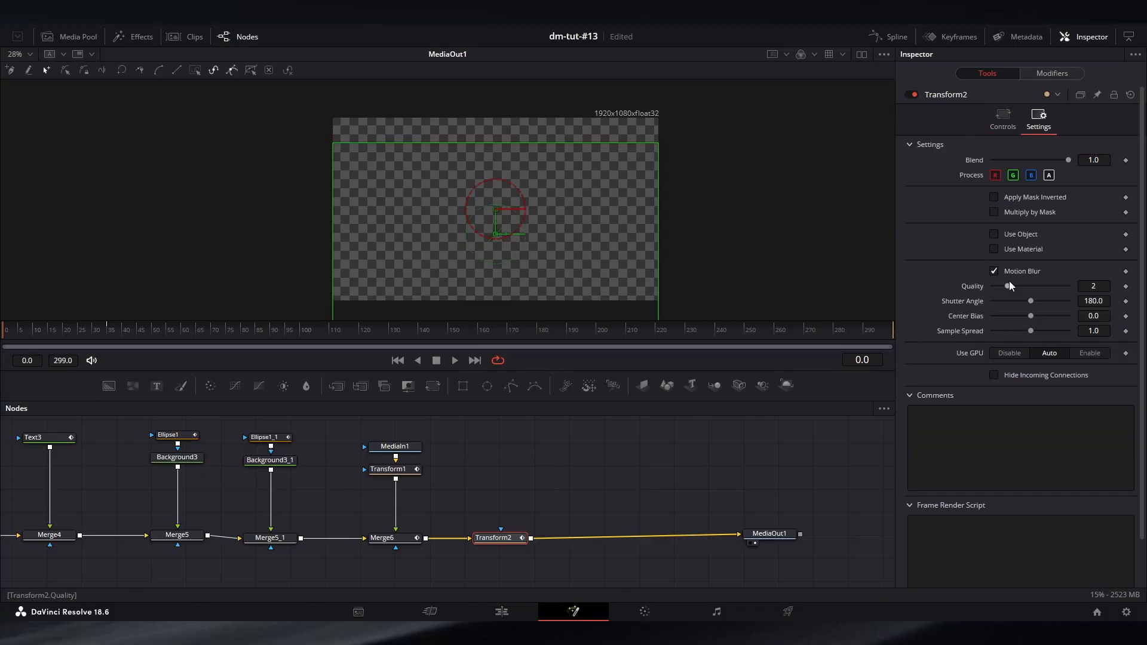
pyautogui.click(1003, 124)
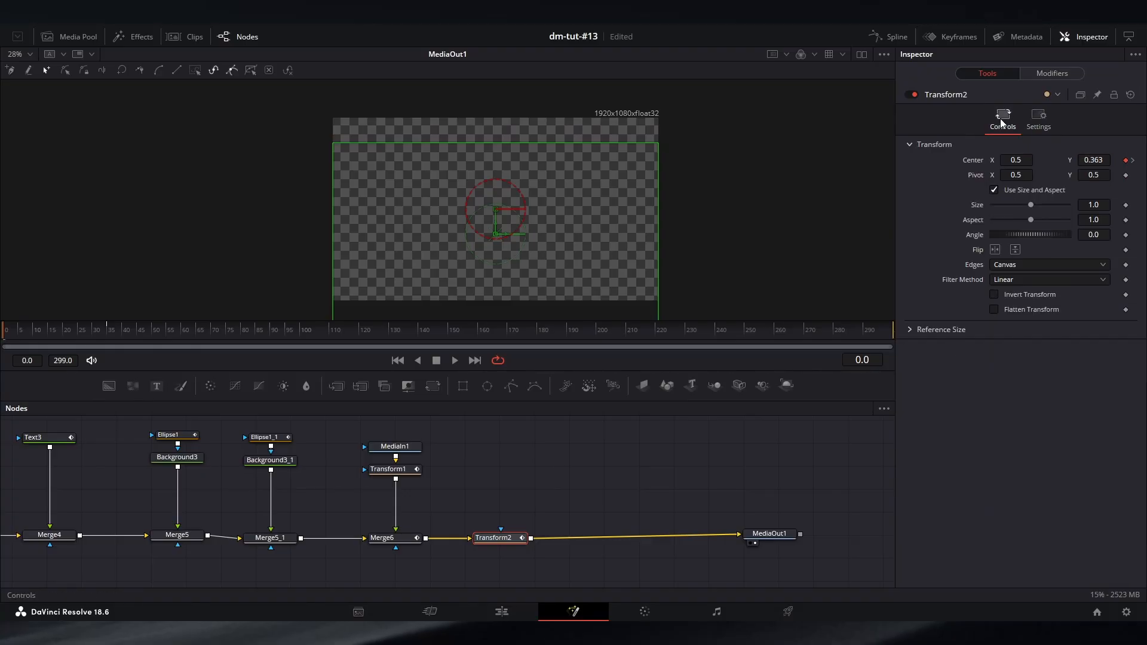
pyautogui.click(557, 490)
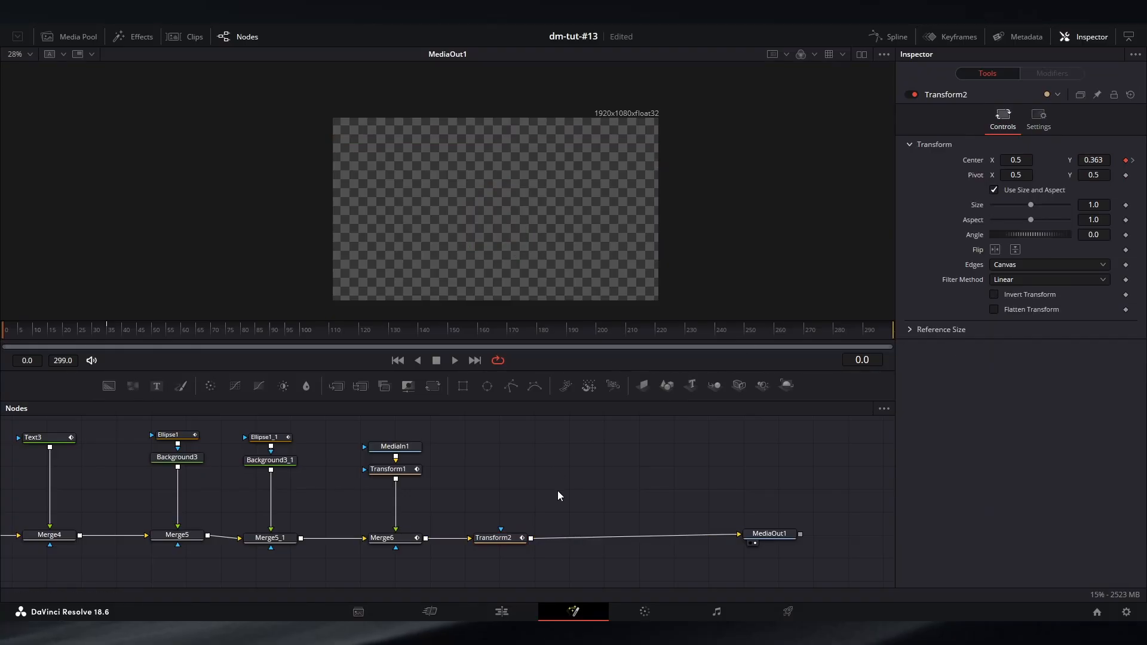
# Step: Add a Glow (Glo) node directly after Transform2
pyautogui.click(502, 540)
pyautogui.hotkey('shift', 'space')
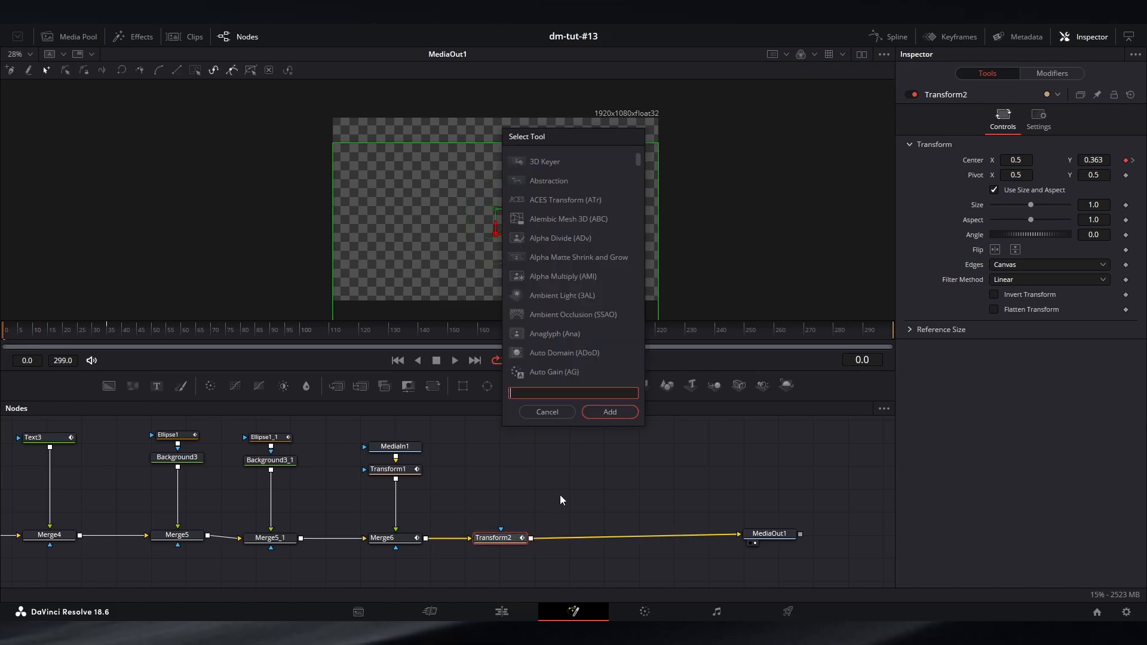
pyautogui.write('glow')
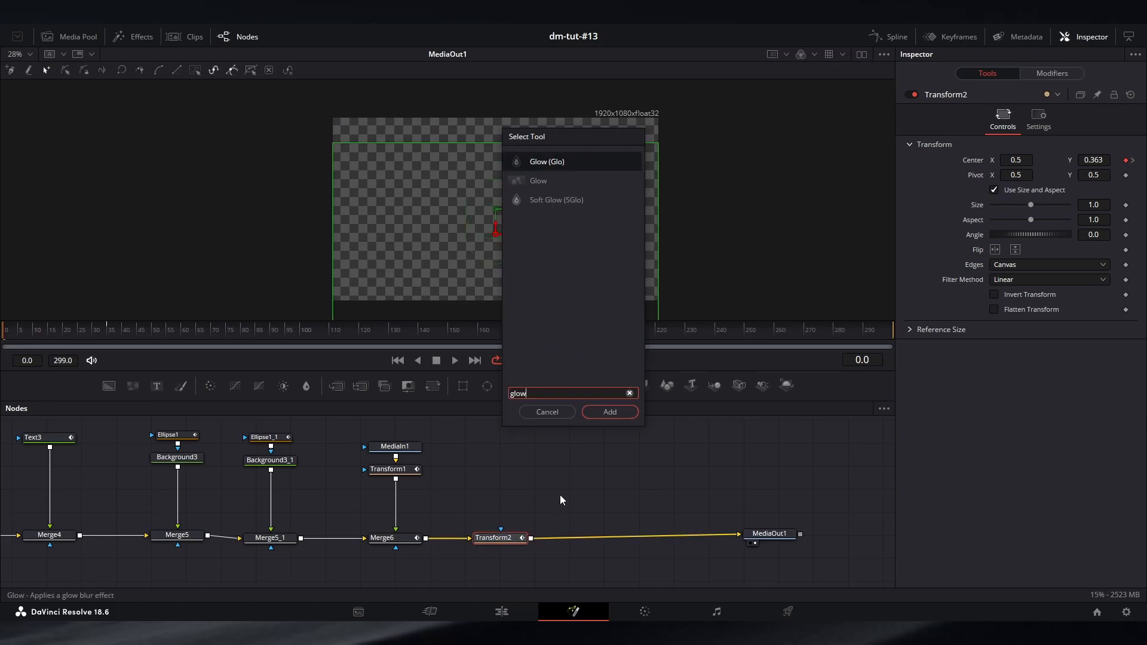
pyautogui.press('Return')
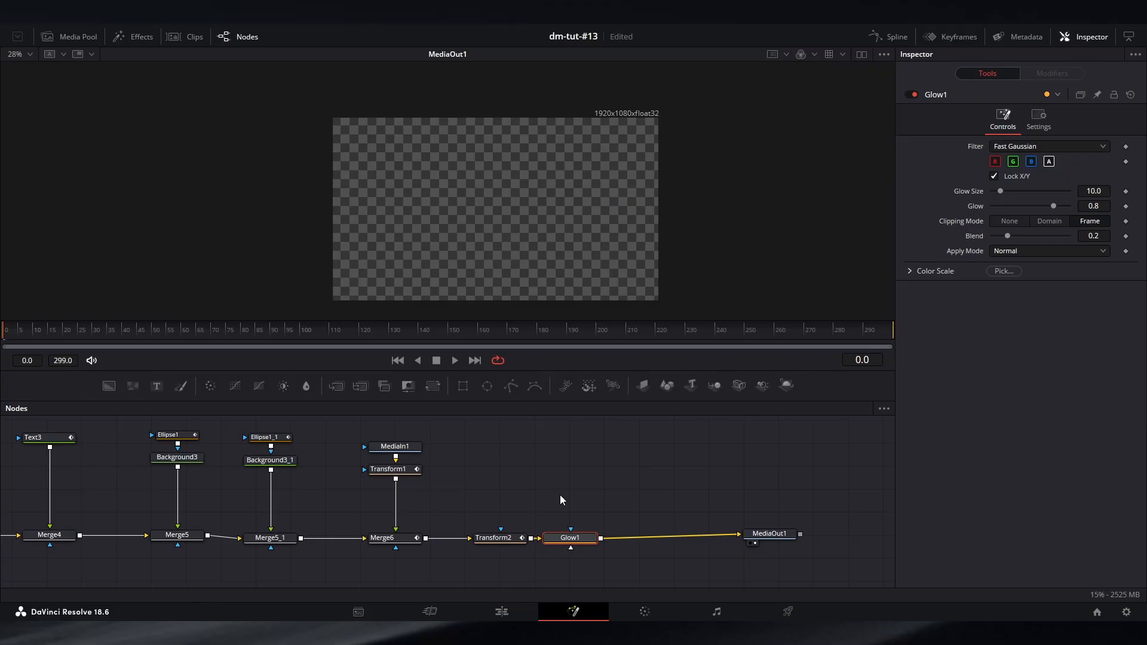
# Step: Go to frame 54 to see the card and raise Glow1's glow size to 100
pyautogui.moveTo(21, 333); pyautogui.dragTo(167, 325)
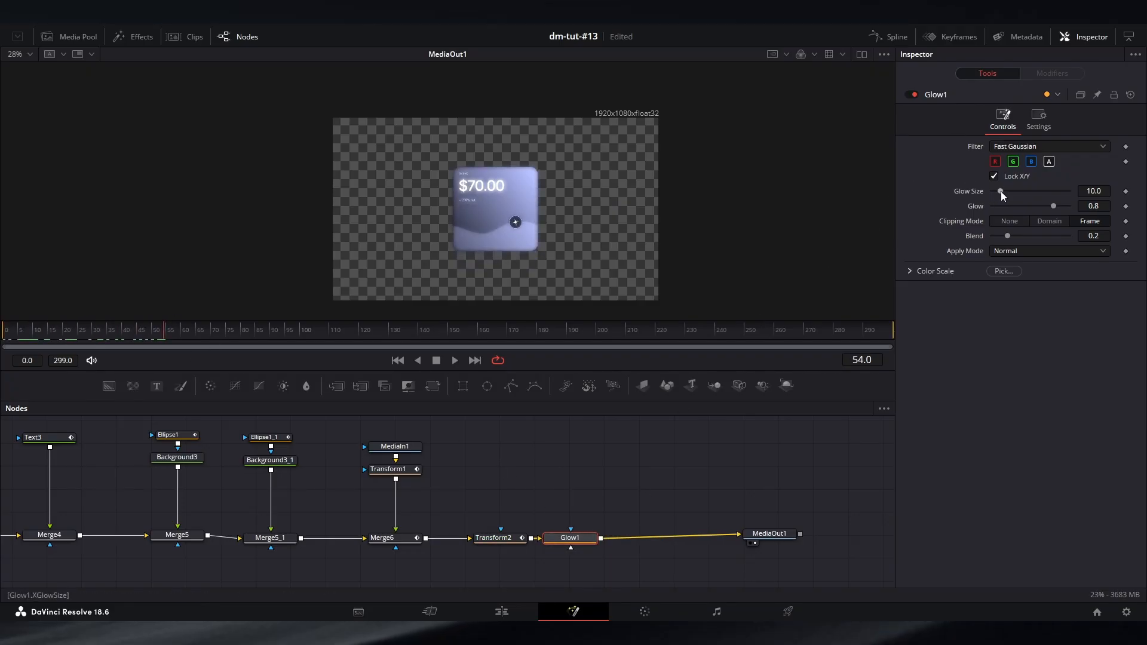
pyautogui.moveTo(1002, 191); pyautogui.dragTo(1141, 209)
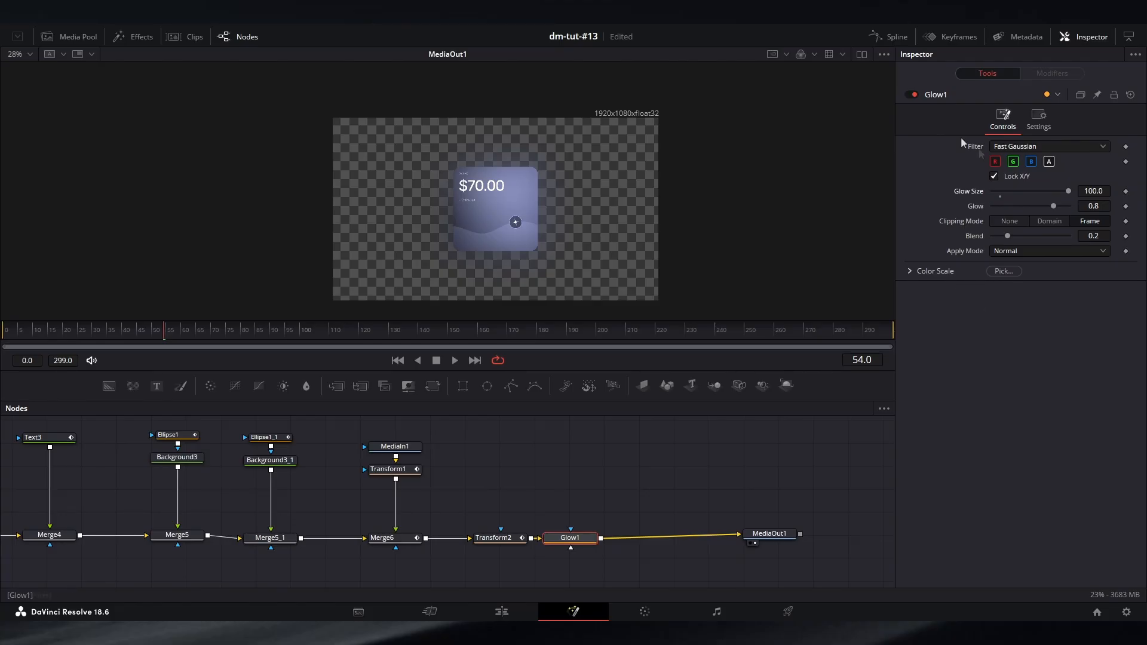
# Step: Show the animation curves of all keyframed nodes, from Rectangle1 through Transform2, in the spline editor
pyautogui.click(893, 38)
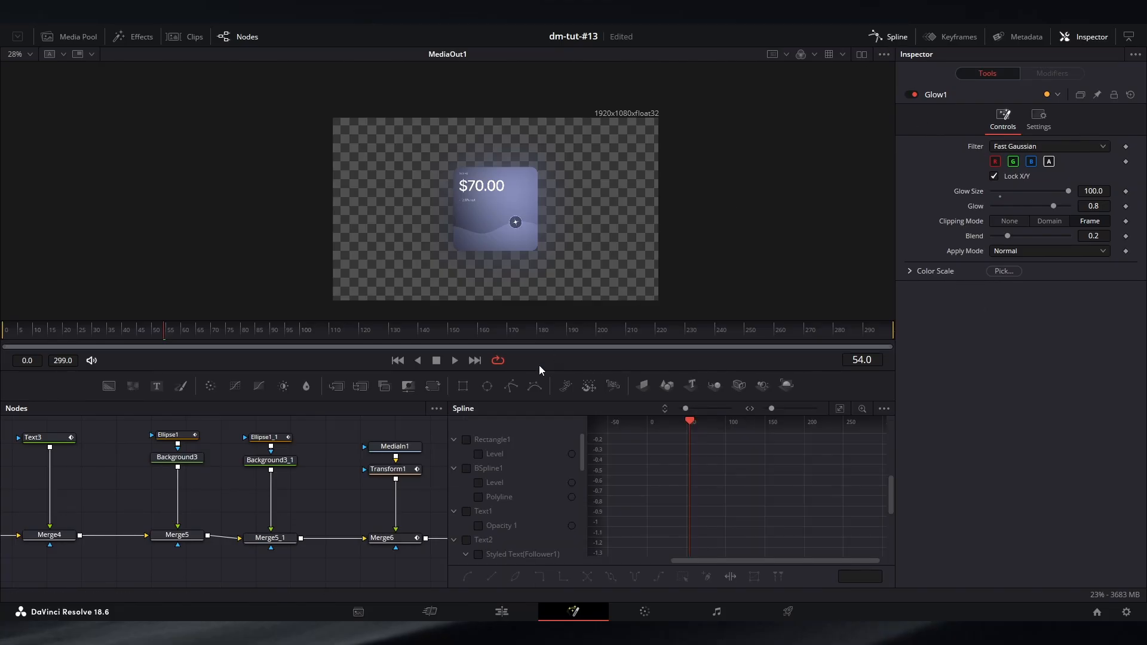
pyautogui.click(466, 441)
pyautogui.click(466, 469)
pyautogui.click(468, 512)
pyautogui.click(468, 540)
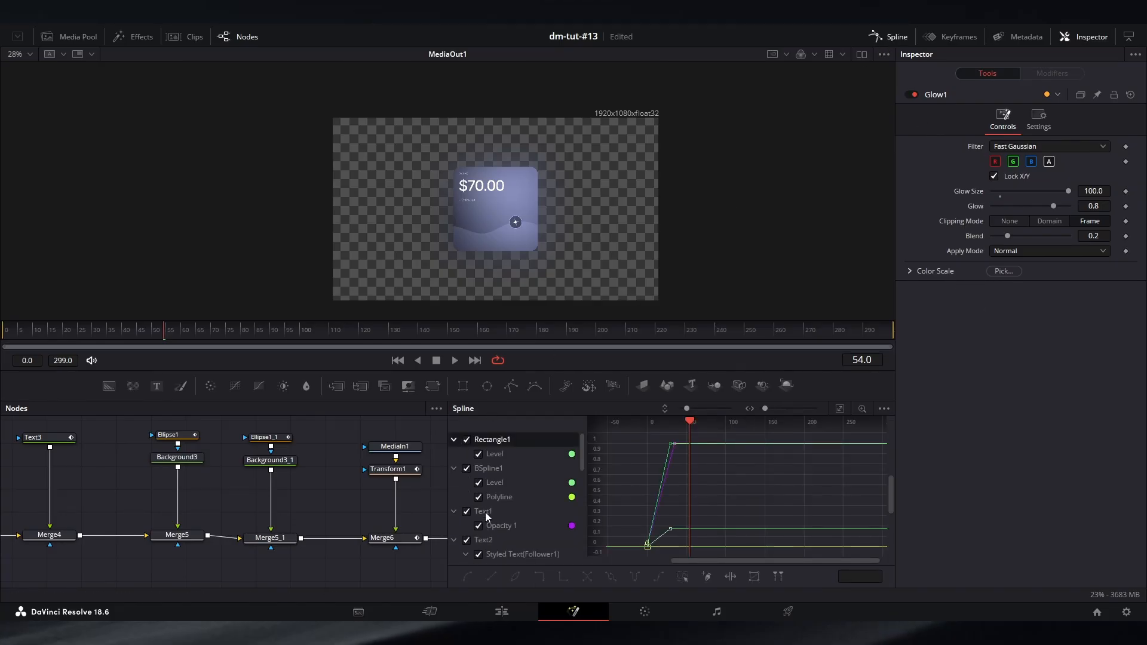
pyautogui.scroll(-1, 484, 515)
pyautogui.click(467, 555)
pyautogui.scroll(-3, 468, 541)
pyautogui.click(466, 469)
pyautogui.scroll(1, 467, 470)
pyautogui.click(467, 469)
pyautogui.scroll(-3, 471, 475)
pyautogui.click(466, 455)
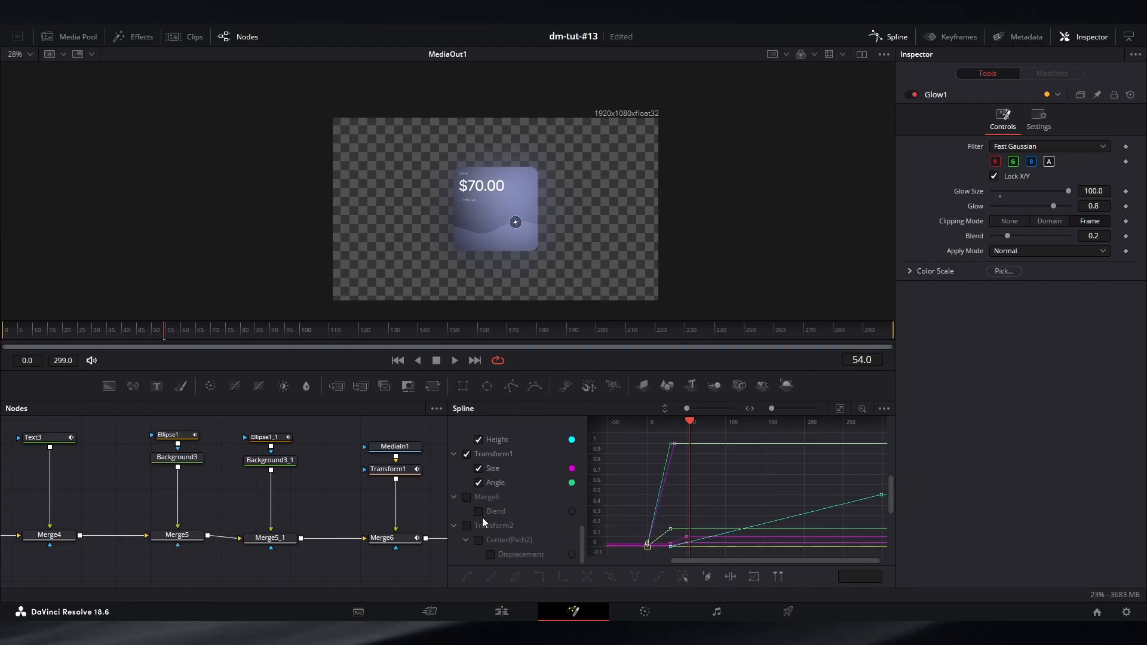
pyautogui.click(467, 498)
pyautogui.click(467, 526)
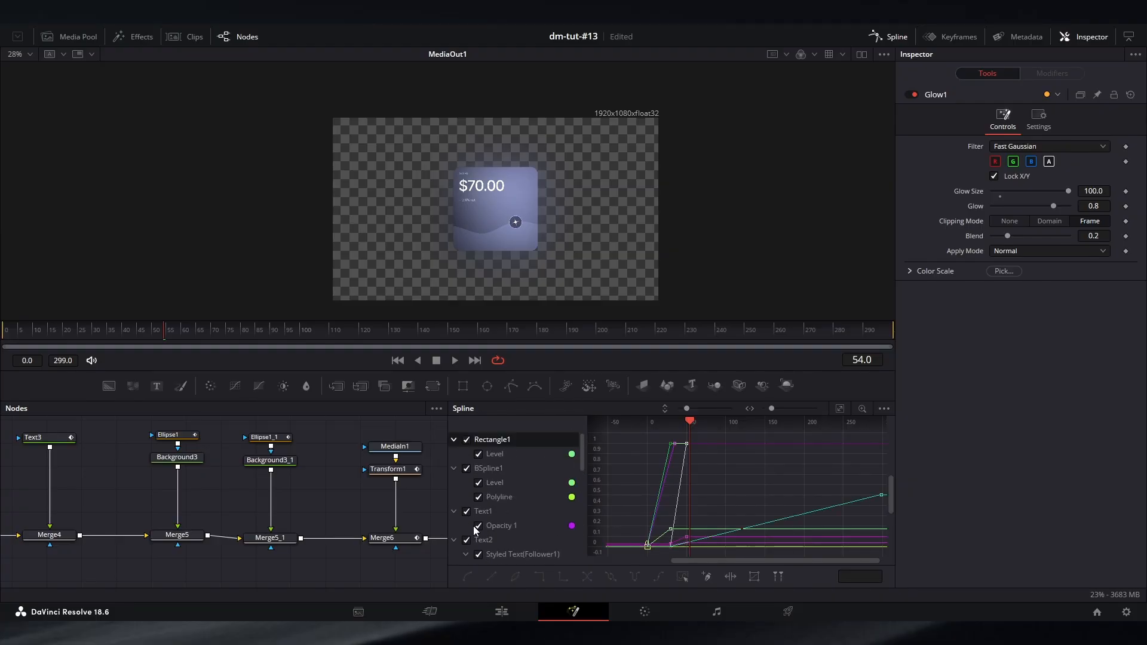
# Step: Apply Out Cubic easing to all keyframes of the displayed curves
pyautogui.click(841, 407)
pyautogui.scroll(5, 488, 469)
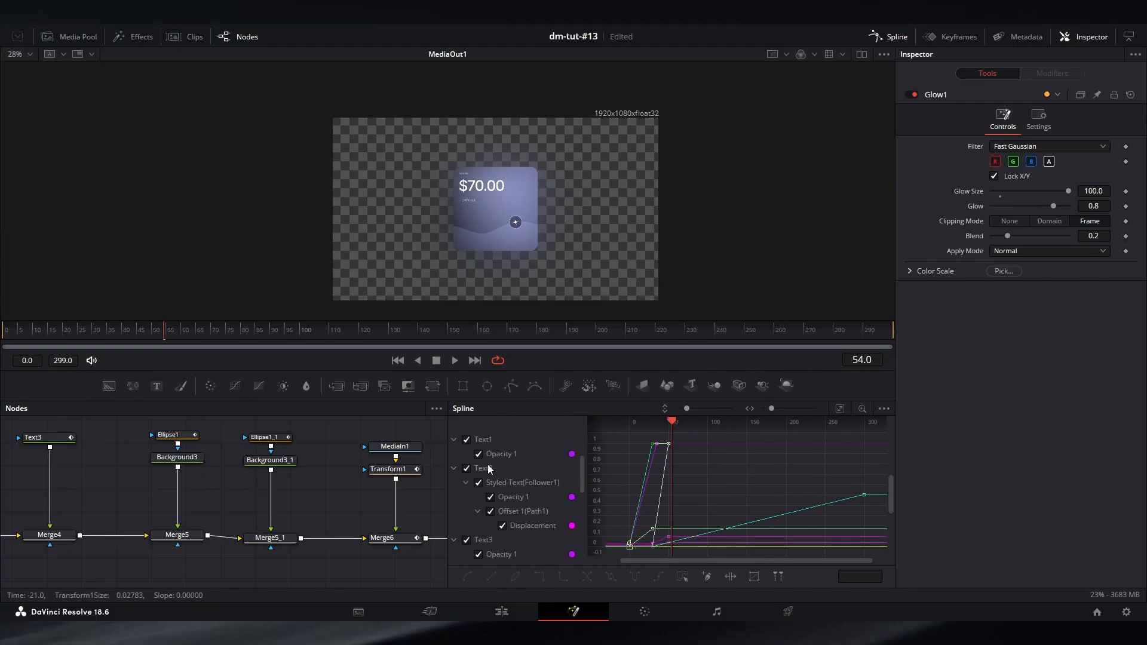
pyautogui.hotkey('ctrl', 'a')
pyautogui.rightClick(714, 478)
pyautogui.moveTo(765, 304)
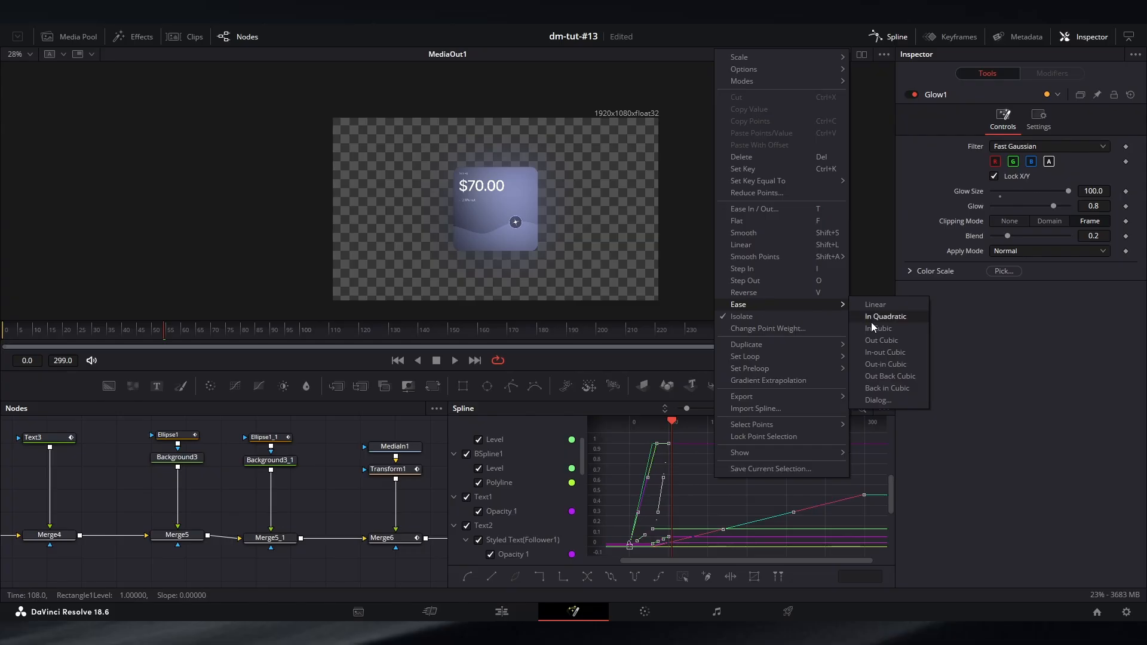
pyautogui.click(881, 339)
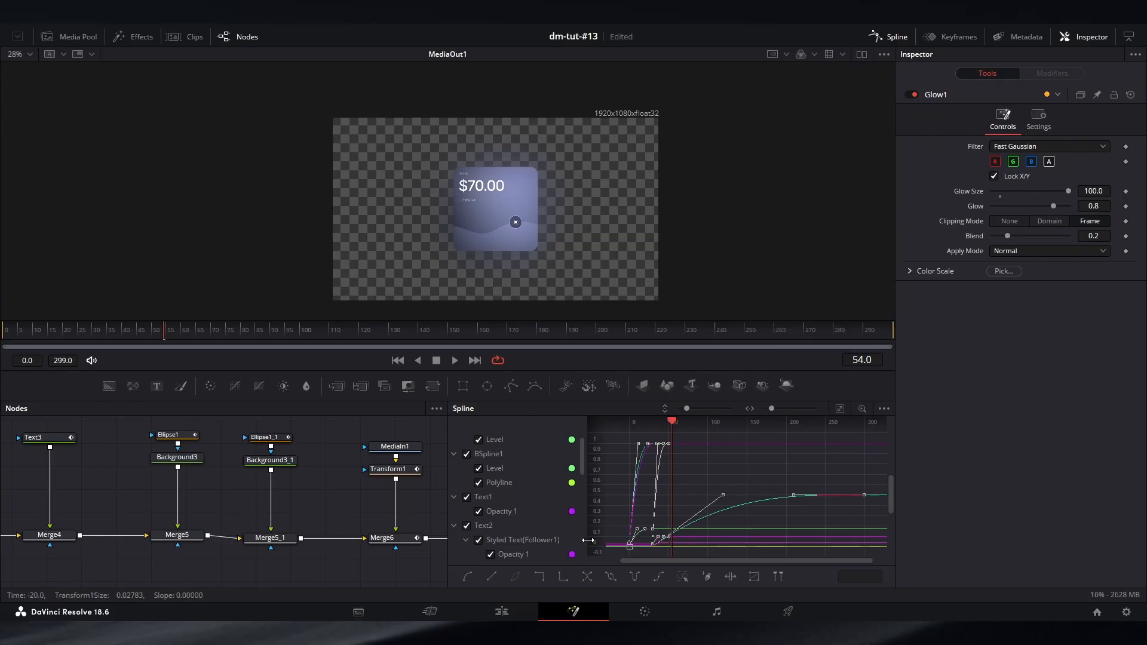
# Step: On the Edit page, apply Fast Noise to the Fusion composition clip with scale 1.3, detail level 5, detail balance 0.6 and contrast 0.05
pyautogui.click(522, 614)
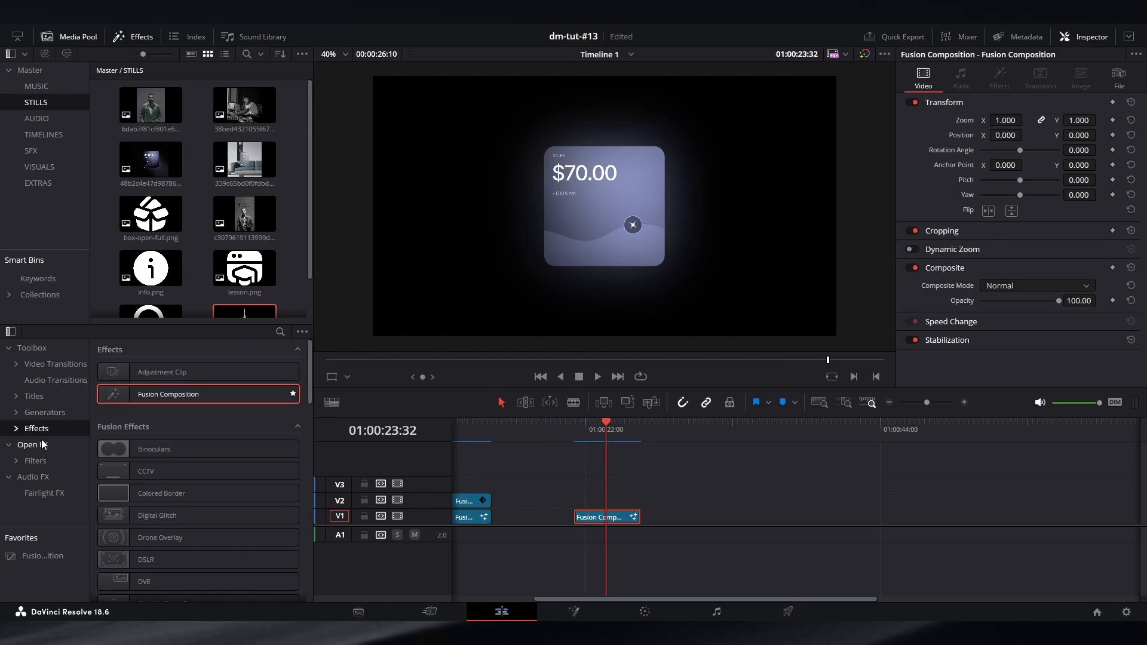
pyautogui.click(33, 445)
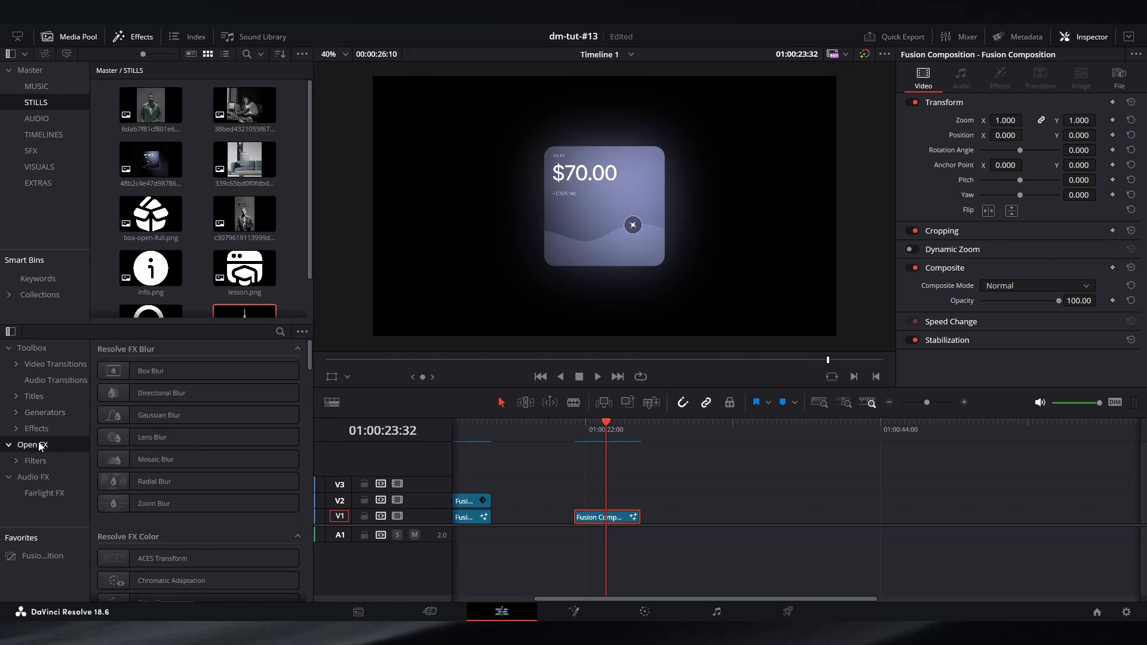
pyautogui.click(280, 332)
pyautogui.write('fas')
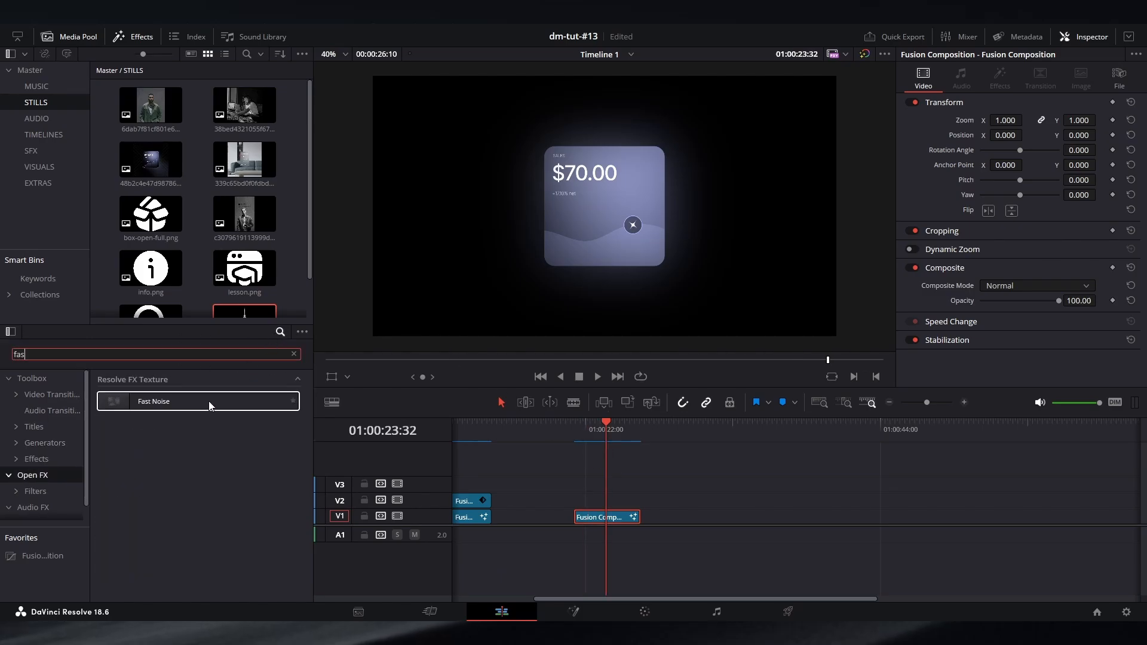
pyautogui.moveTo(215, 401); pyautogui.dragTo(599, 516)
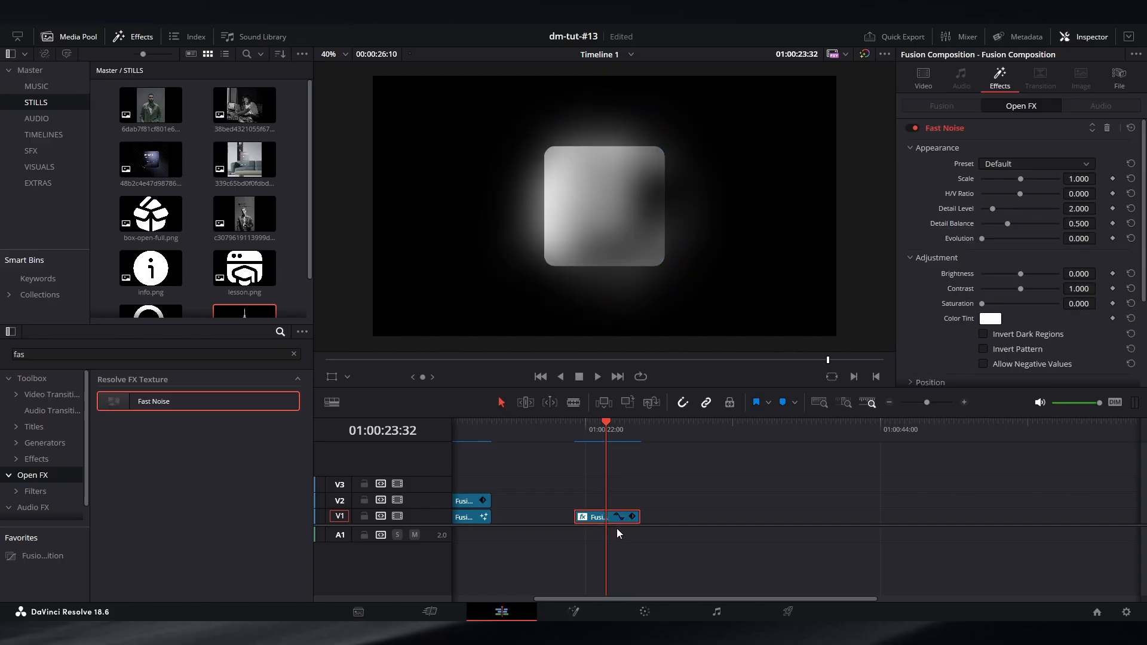
pyautogui.click(1015, 165)
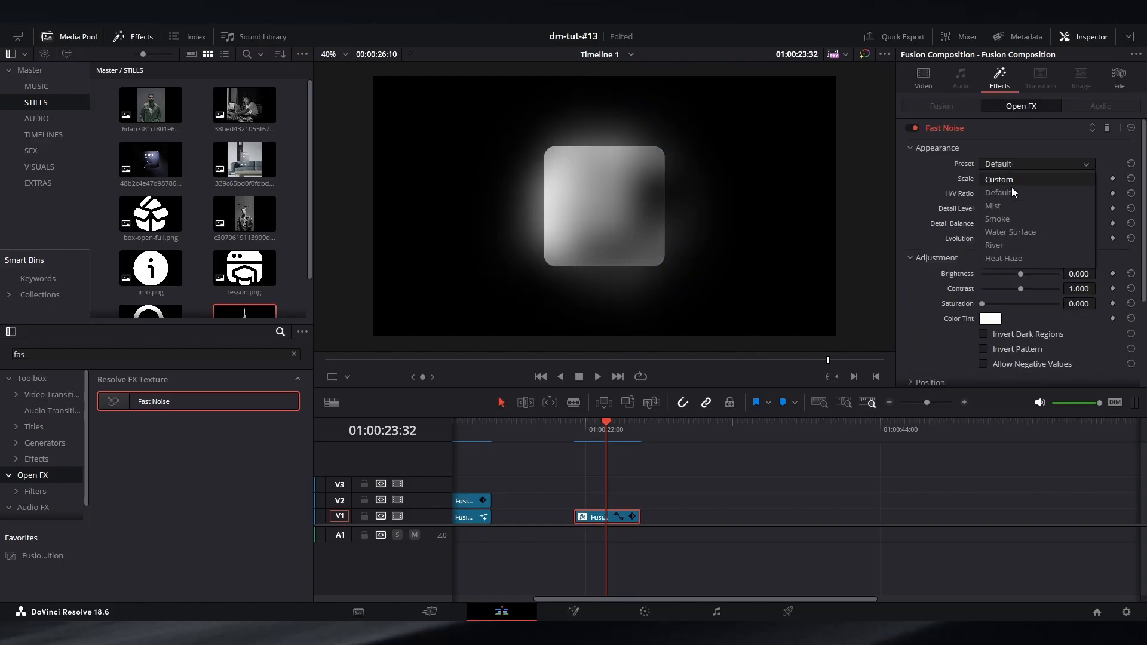
pyautogui.click(1022, 237)
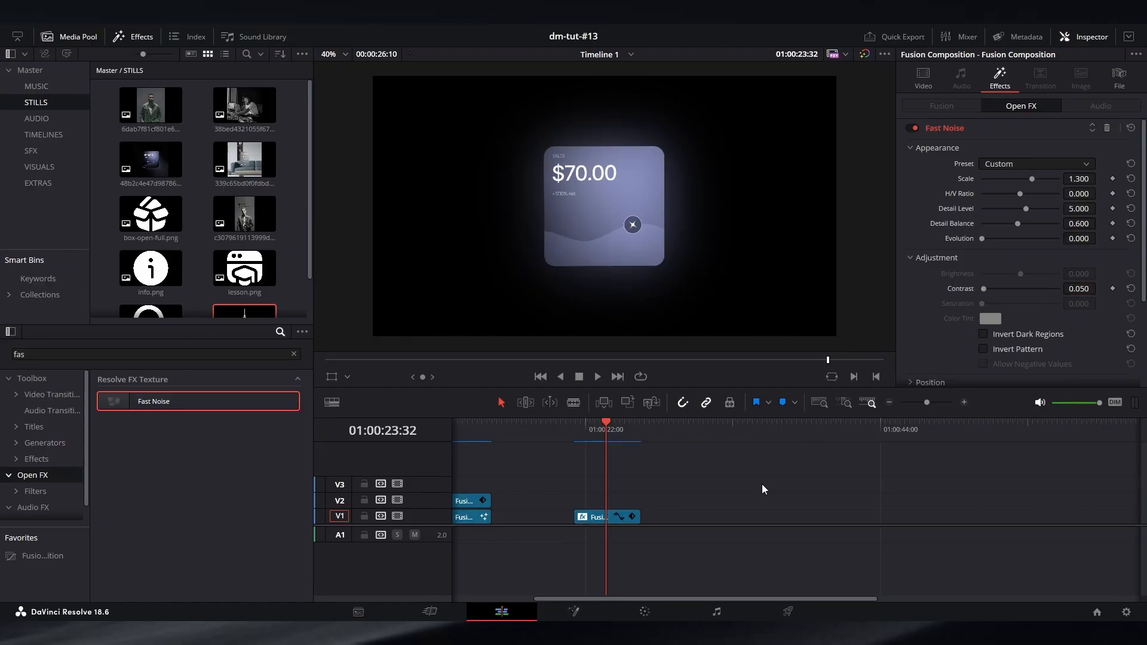
# Step: Play back the sales card animation on the timeline to check its motion and glow
pyautogui.click(585, 428)
pyautogui.press('space')
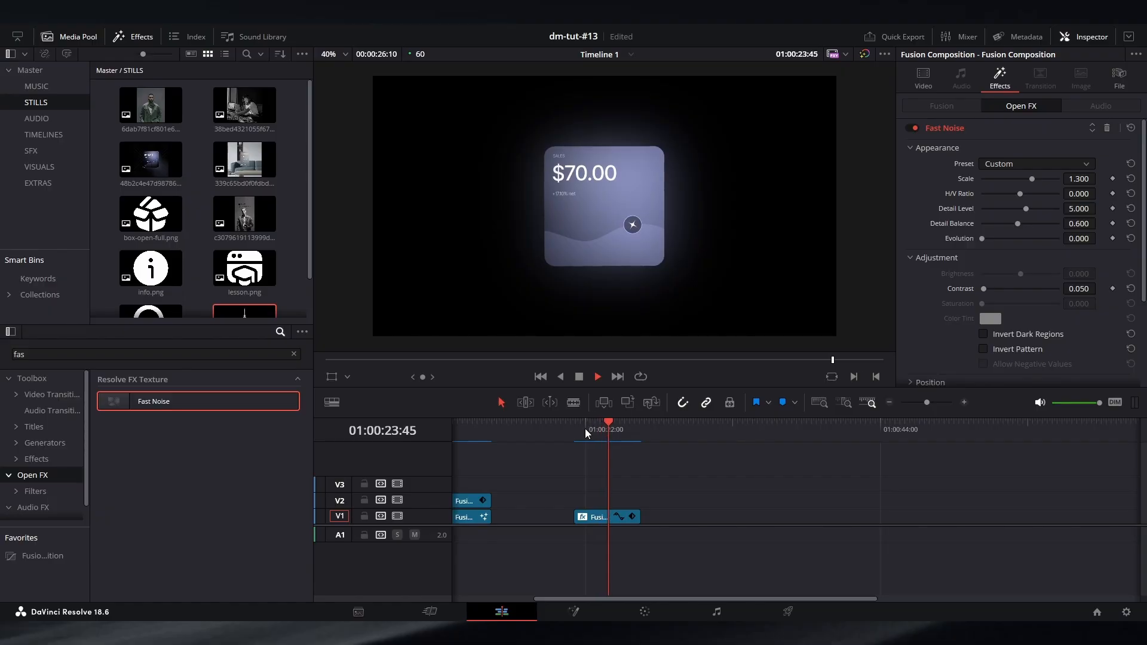
pyautogui.click(586, 428)
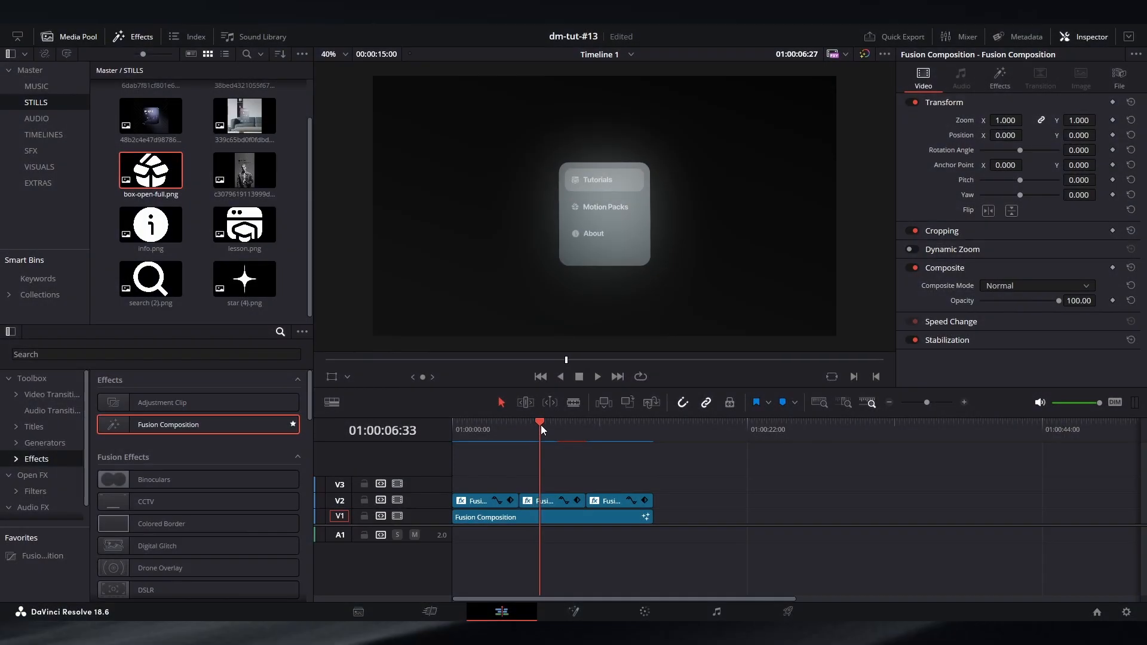
# Step: Place a new Fusion Composition on track V1 at 01:00:18:56 and open it in the Fusion page
pyautogui.hscroll(1, 545, 475)
pyautogui.click(513, 431)
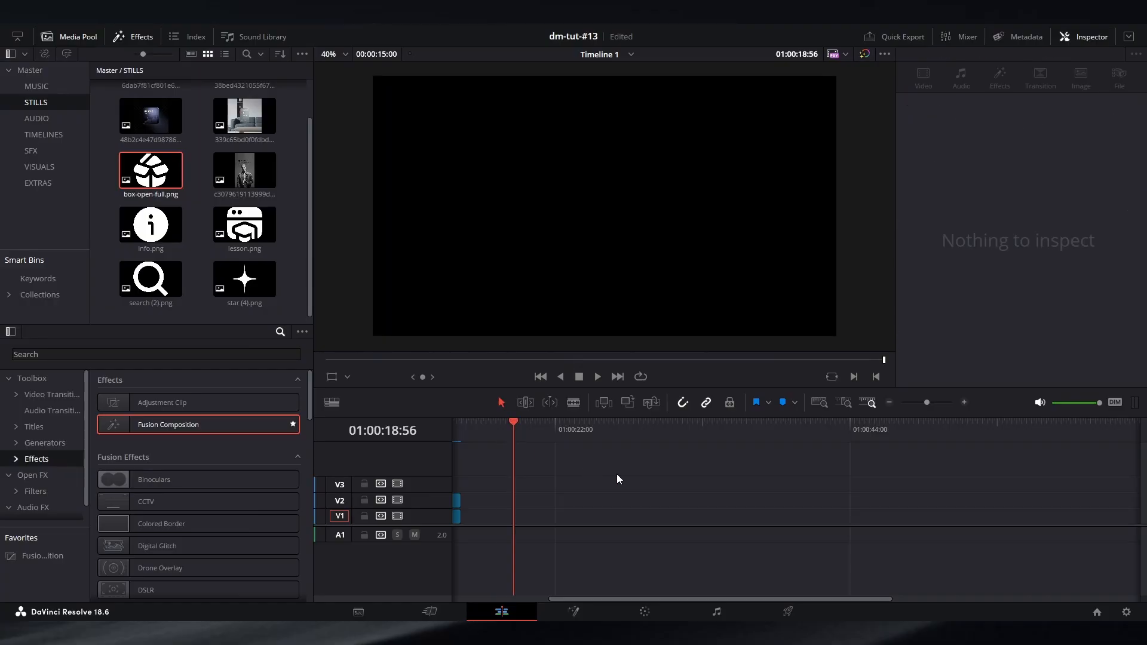
pyautogui.hscroll(1, 616, 474)
pyautogui.moveTo(248, 432); pyautogui.dragTo(510, 518)
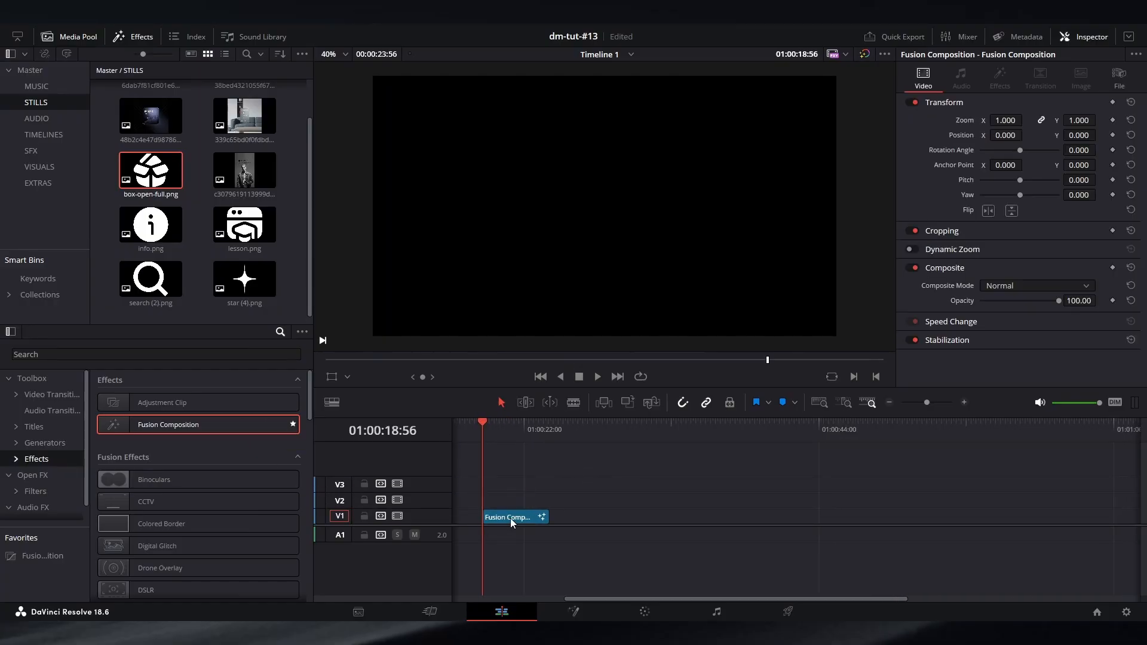
pyautogui.rightClick(510, 517)
pyautogui.click(570, 440)
# Step: Add a Background node, connect it to MediaOut1 and space the two nodes far apart
pyautogui.moveTo(376, 508); pyautogui.dragTo(701, 537)
pyautogui.moveTo(143, 408); pyautogui.dragTo(121, 439)
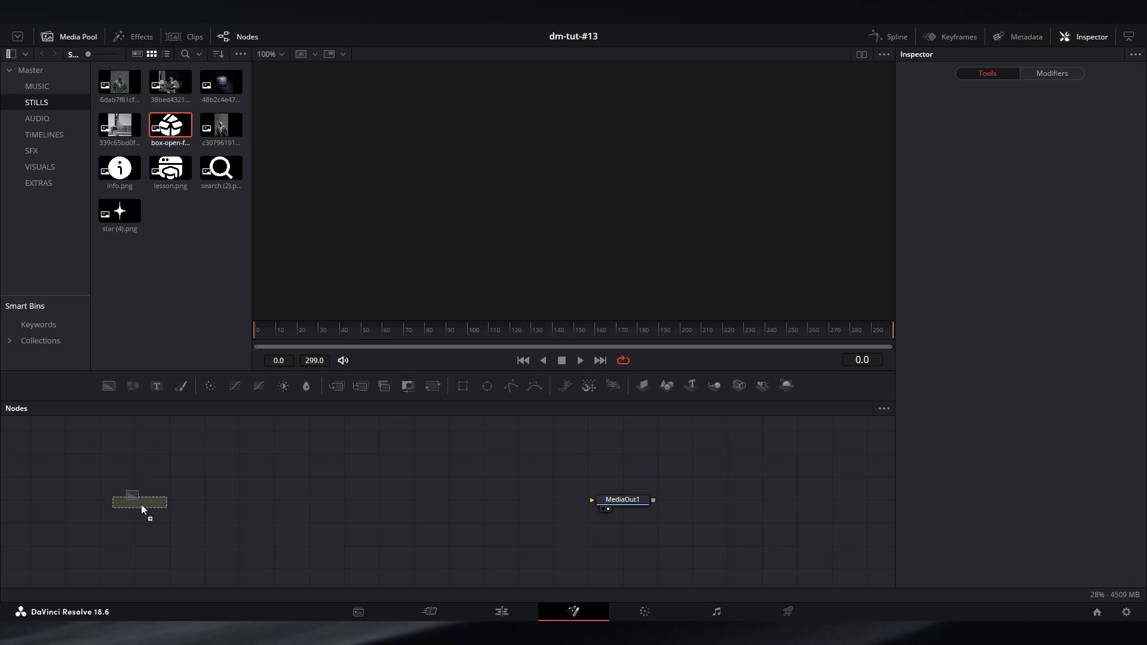
pyautogui.moveTo(141, 504); pyautogui.dragTo(612, 503)
pyautogui.moveTo(619, 501); pyautogui.dragTo(734, 515)
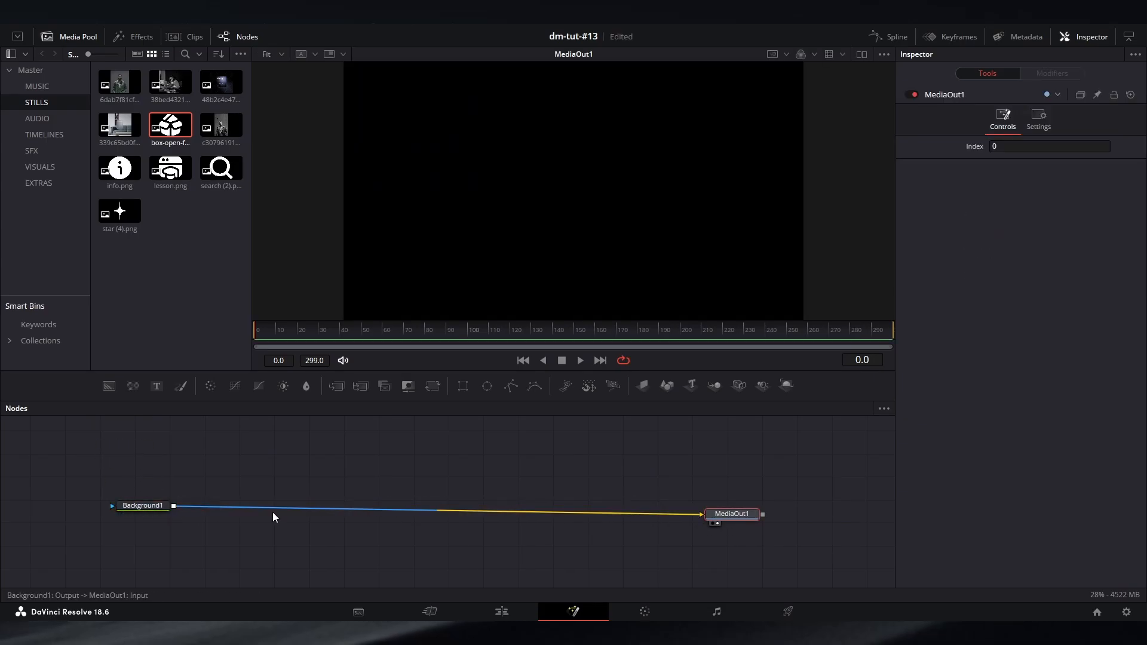
pyautogui.moveTo(145, 509); pyautogui.dragTo(152, 530)
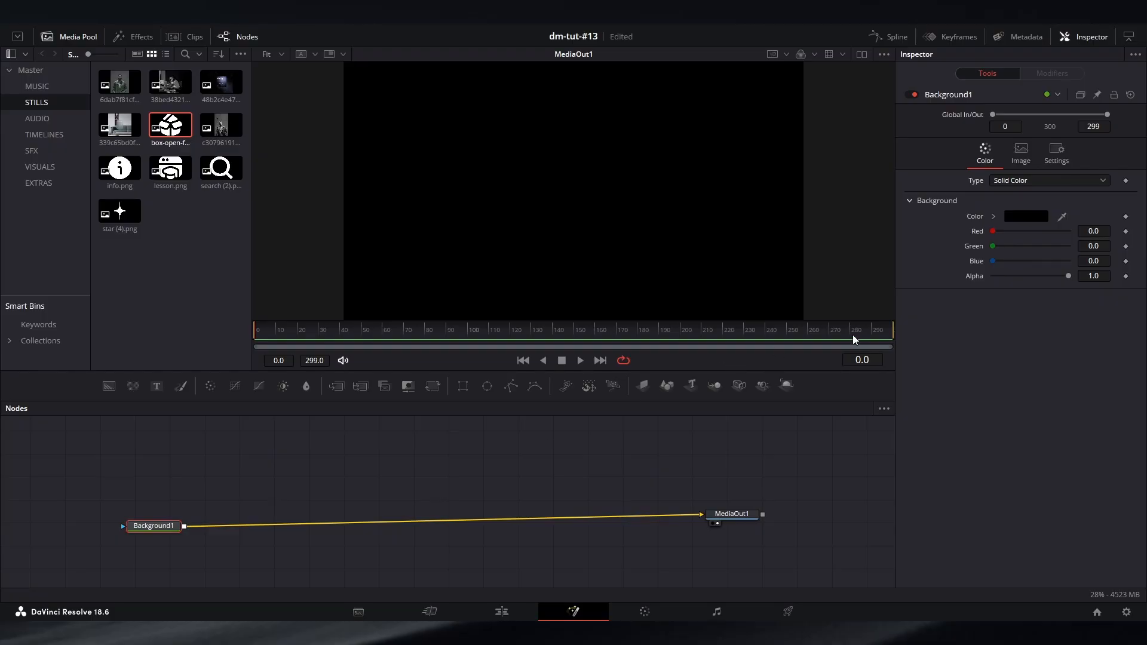
# Step: Mask Background1 with a centered rectangle about 0.235 wide and 0.463 high, with a corner radius of 0.22
pyautogui.click(464, 386)
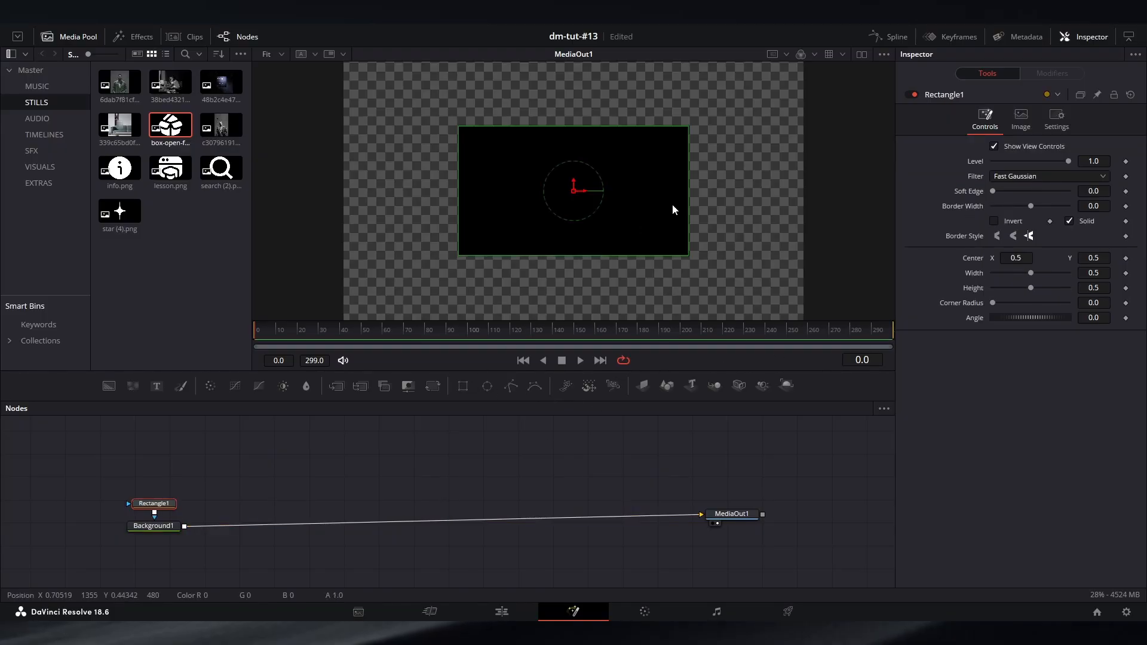
pyautogui.moveTo(687, 190); pyautogui.dragTo(626, 197)
pyautogui.moveTo(592, 128); pyautogui.dragTo(590, 131)
pyautogui.click(1100, 304)
pyautogui.write('0')
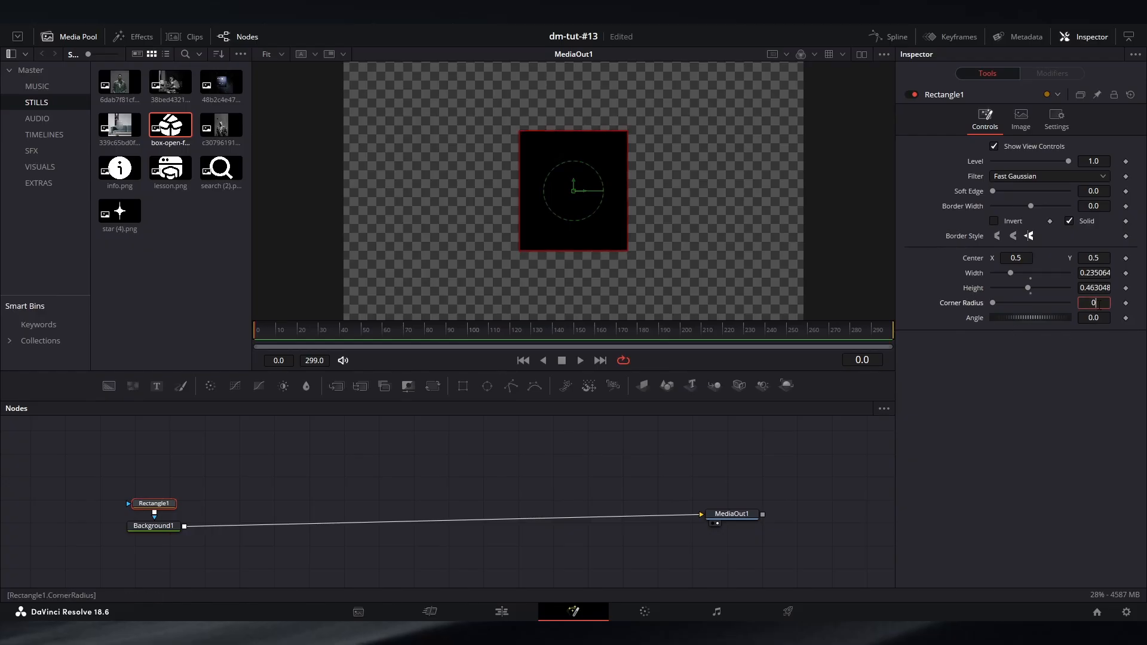
pyautogui.write('.22')
pyautogui.press('Tab')
pyautogui.click(787, 450)
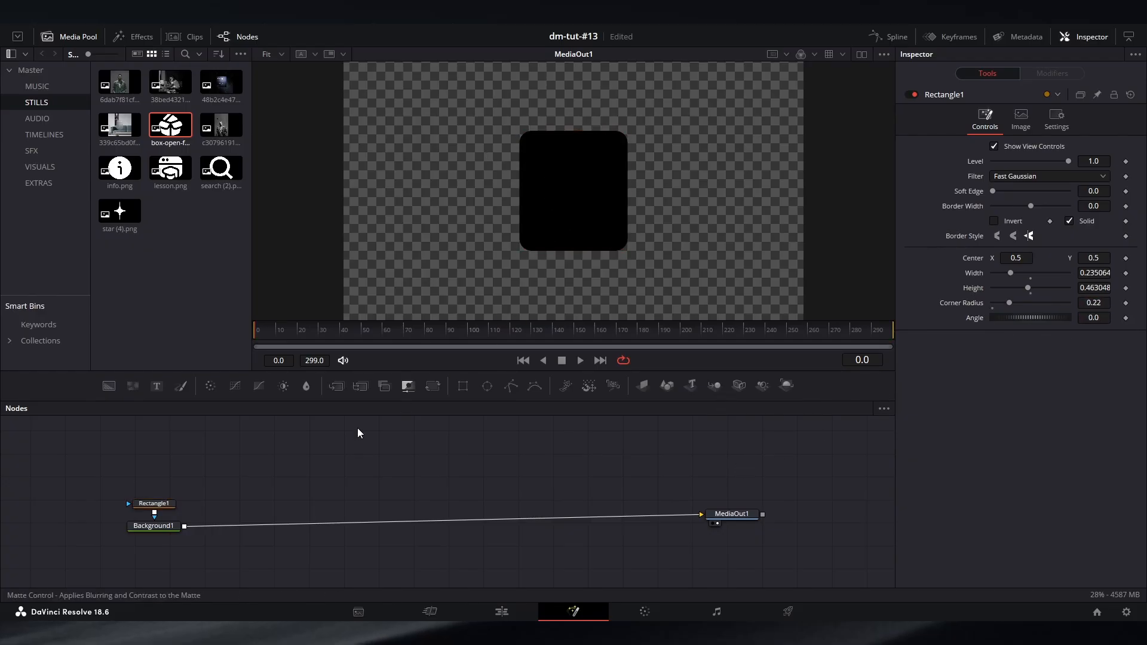
# Step: Change Background1 to a gradient fill and set its start color to #3c4a4b
pyautogui.click(154, 526)
pyautogui.click(1028, 181)
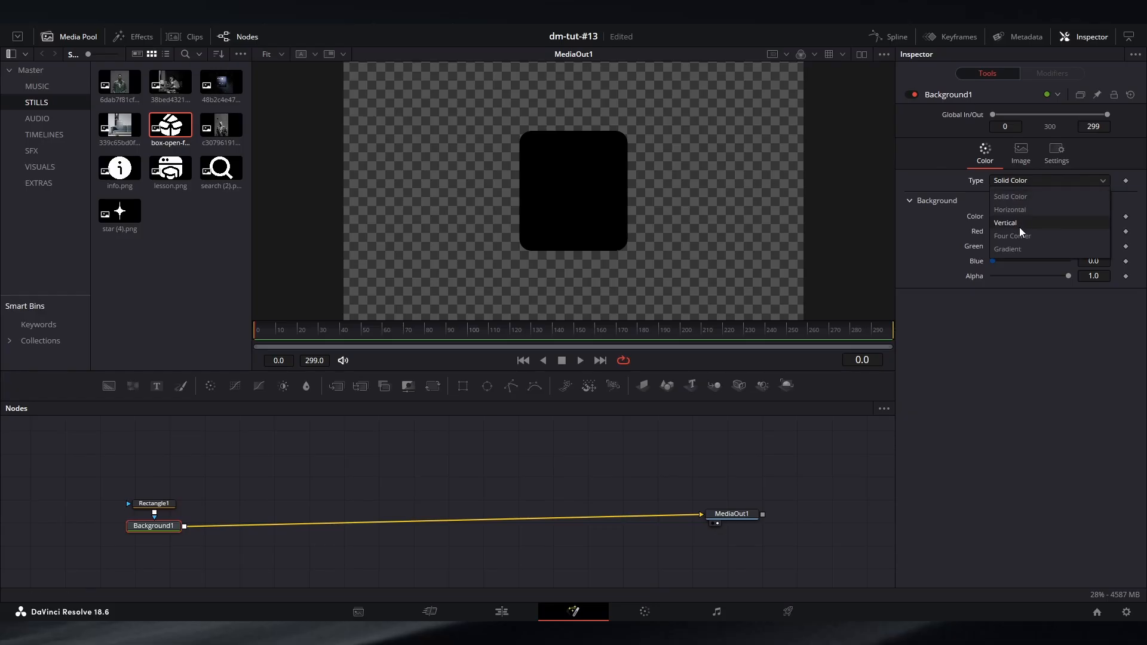
pyautogui.click(1028, 250)
pyautogui.click(1027, 296)
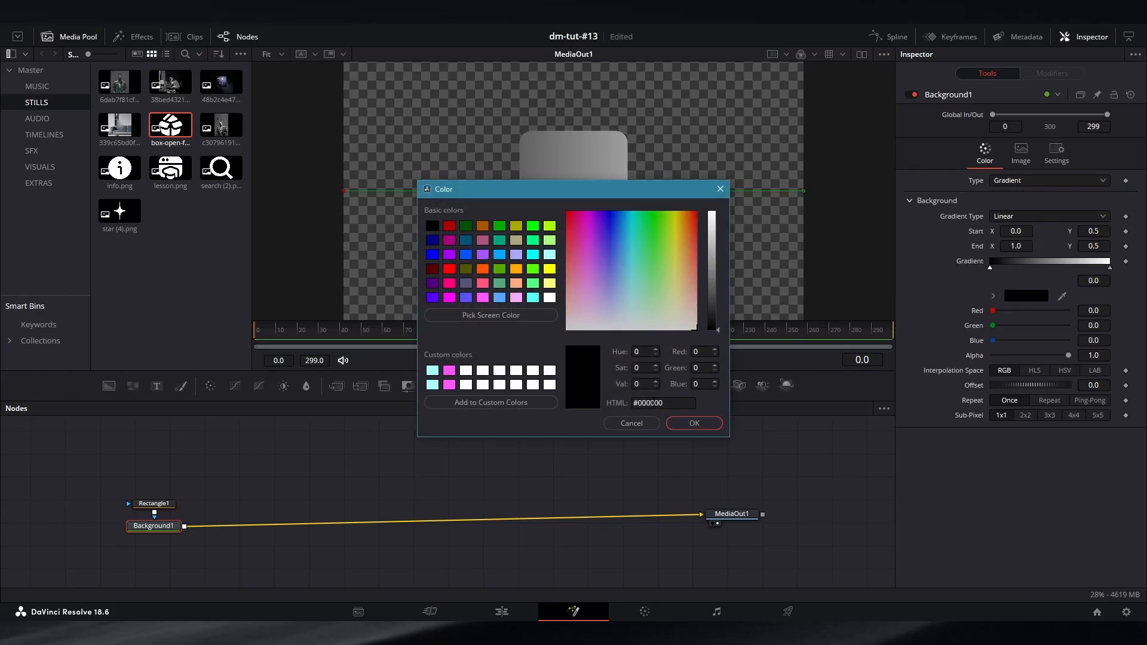
pyautogui.write('#3c4a4b')
pyautogui.click(694, 423)
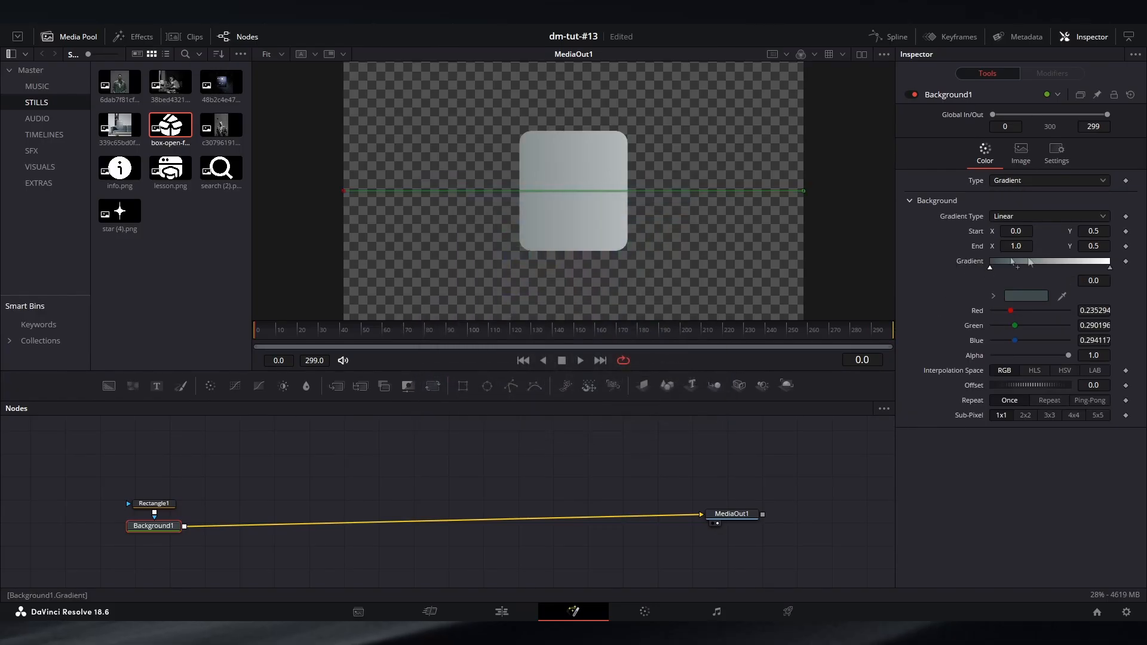
# Step: Set the gradient's end color to light grey #d3d3d3
pyautogui.click(1110, 268)
pyautogui.click(1026, 296)
pyautogui.click(716, 232)
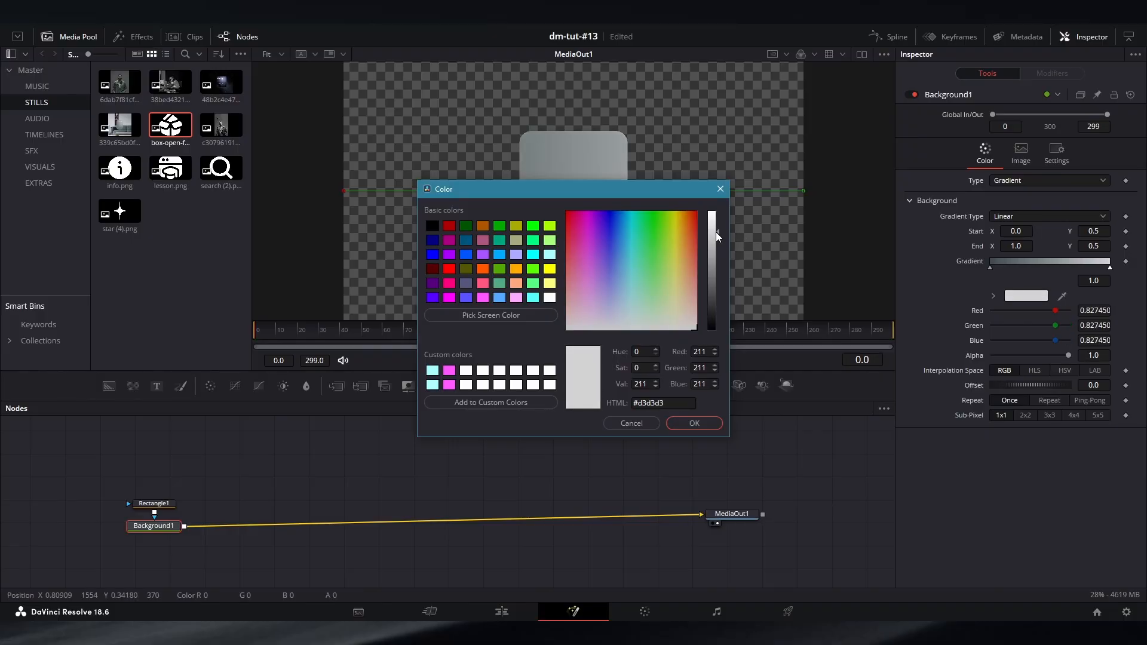
pyautogui.click(696, 423)
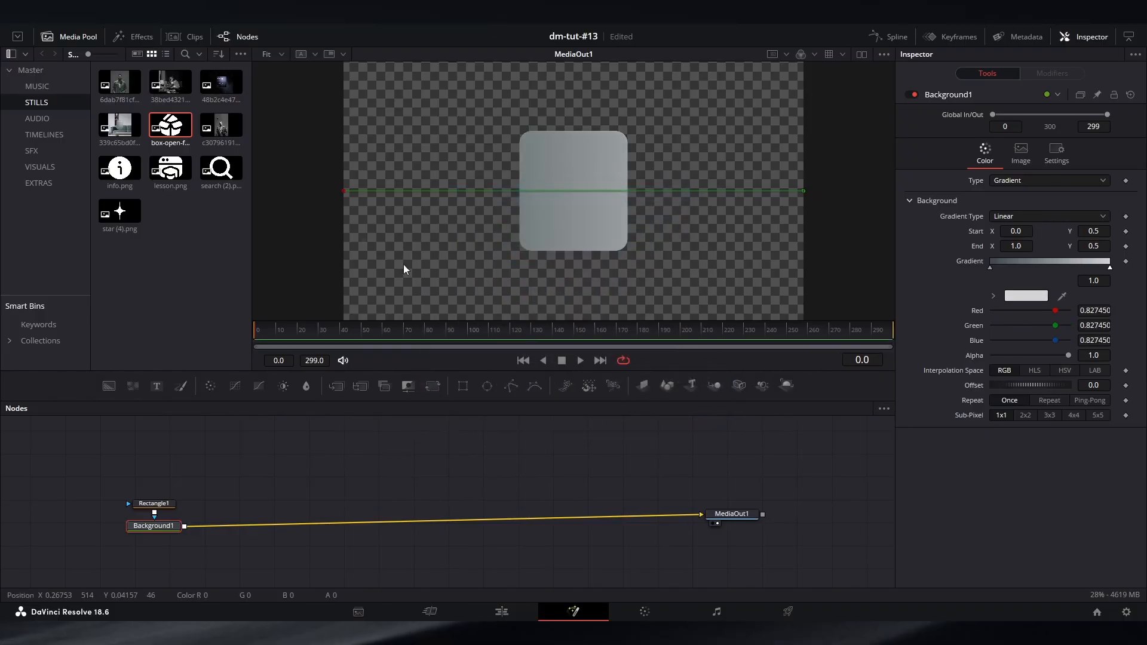
# Step: Angle the gradient diagonally across the card, from about 0.349, 0.209 at its start to about 0.712, 0.865 at its end
pyautogui.moveTo(344, 192); pyautogui.dragTo(489, 260)
pyautogui.moveTo(803, 192); pyautogui.dragTo(635, 124)
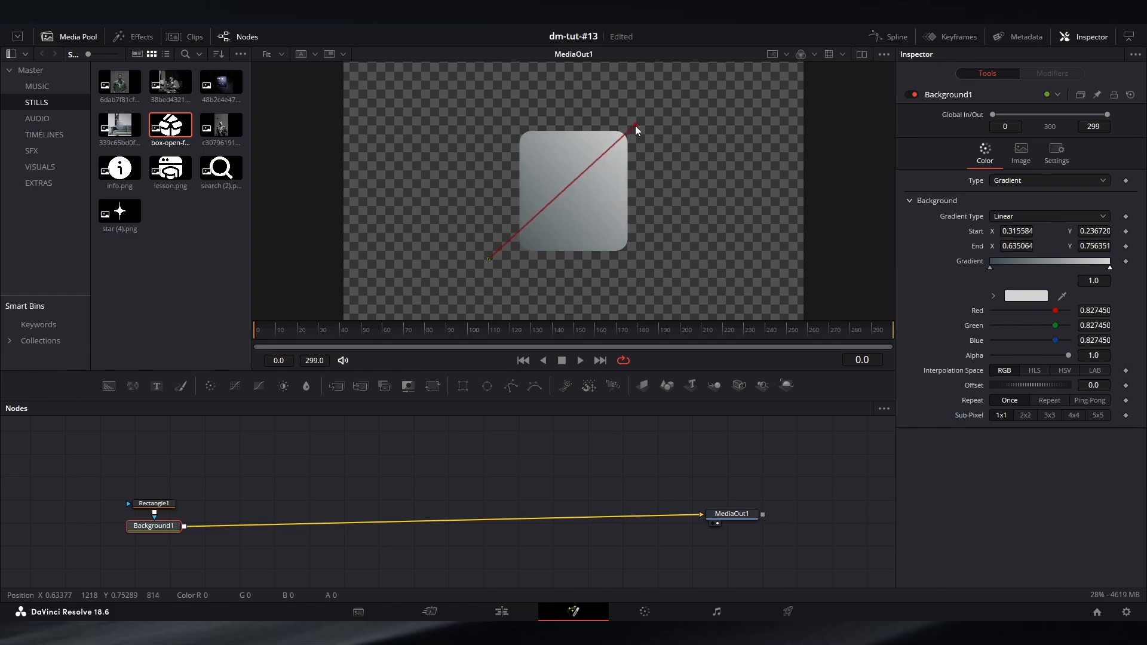
pyautogui.moveTo(489, 260); pyautogui.dragTo(505, 267)
pyautogui.moveTo(637, 126); pyautogui.dragTo(674, 97)
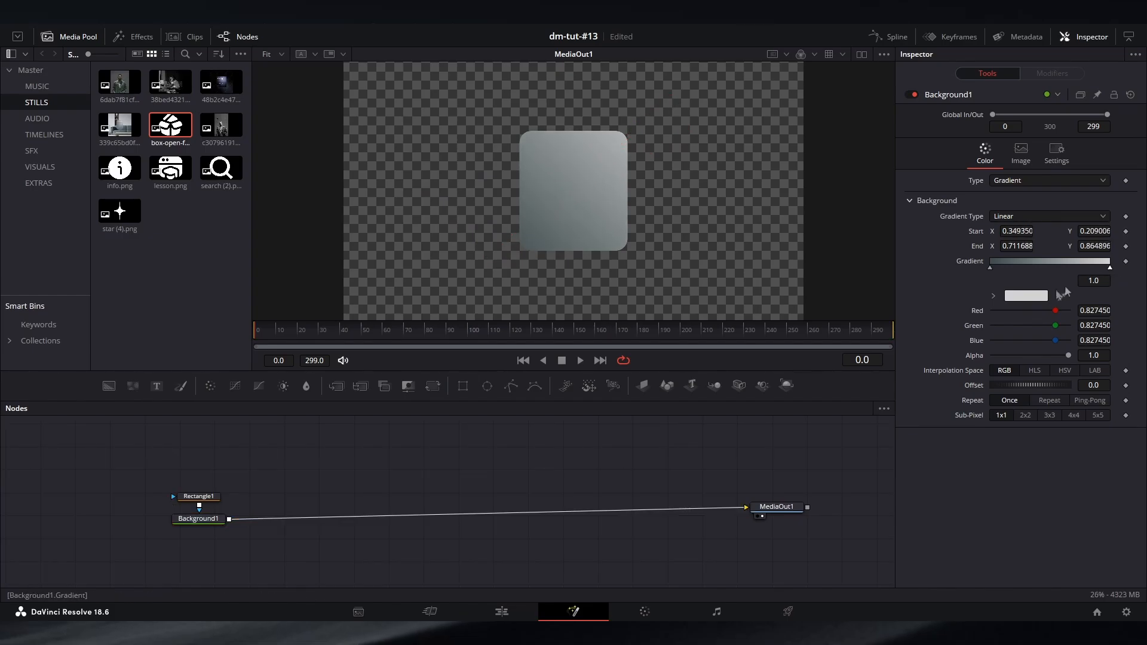
# Step: Set the gradient's end color to the pale teal #b0d9dc
pyautogui.click(1026, 296)
pyautogui.write('#3f4e4f')
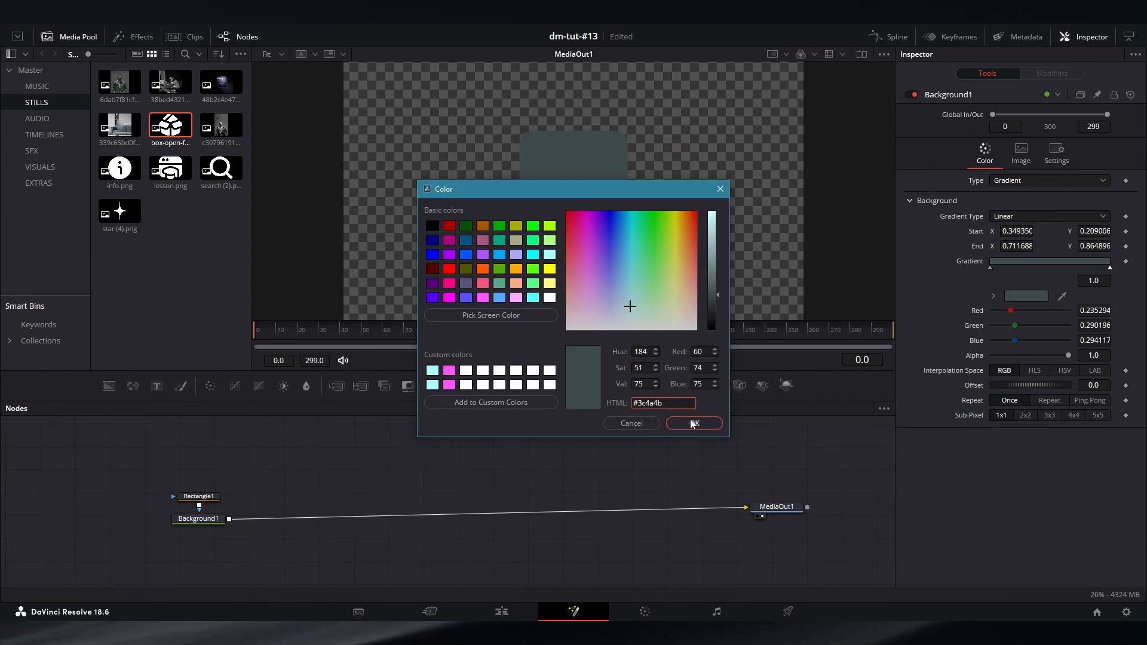
pyautogui.moveTo(717, 293); pyautogui.dragTo(718, 228)
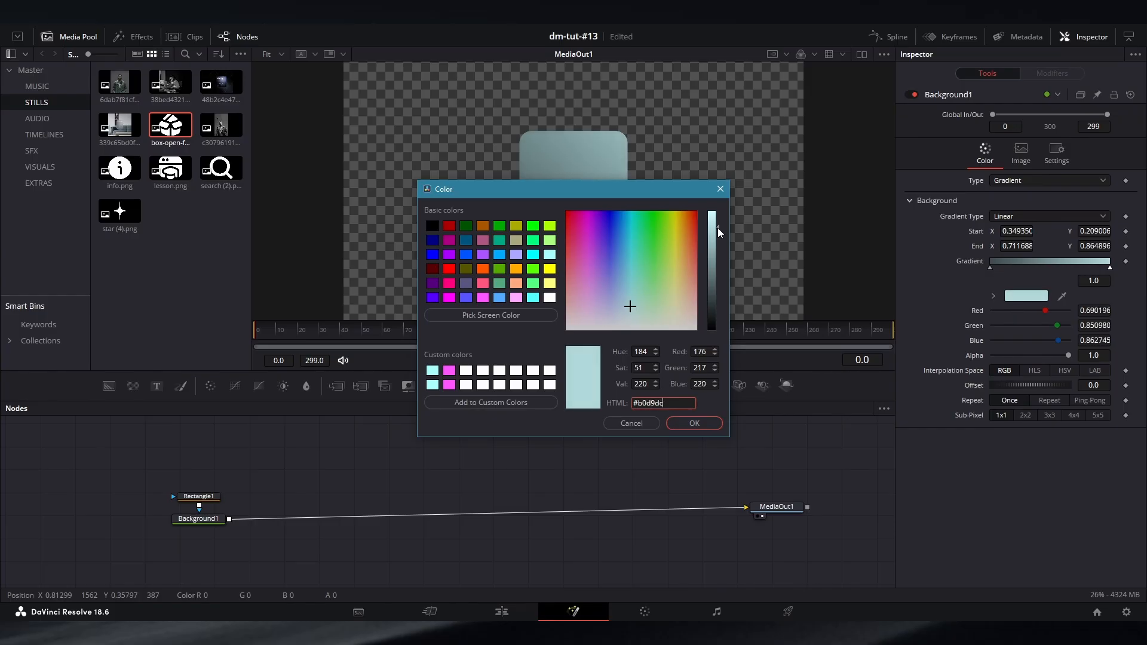
pyautogui.click(694, 423)
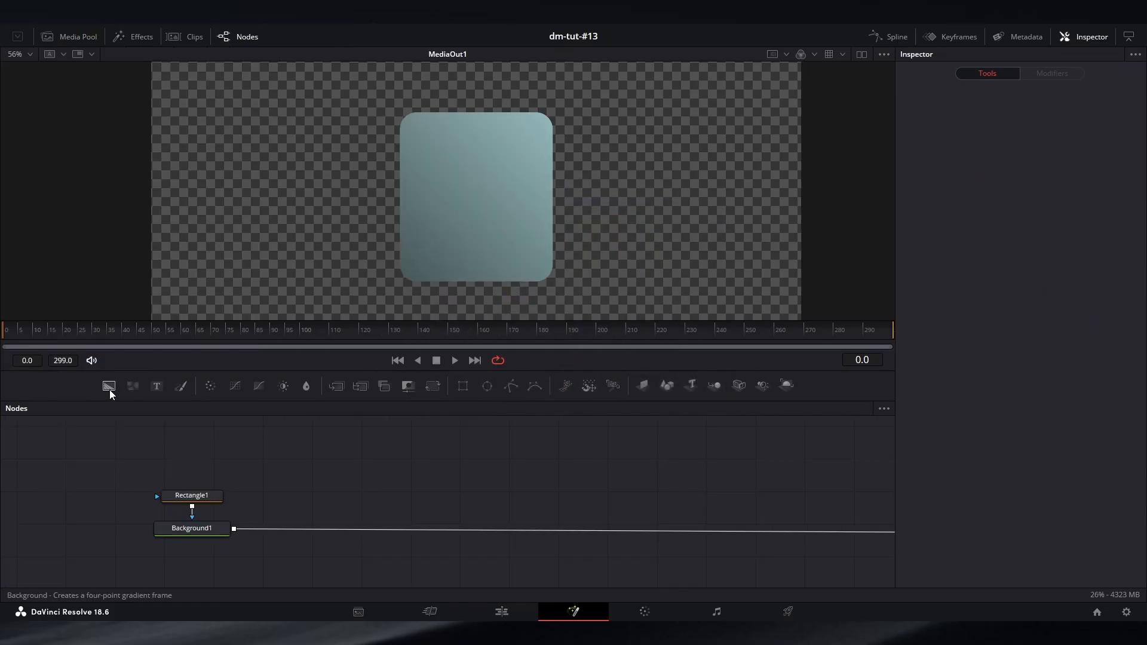
# Step: Merge a new Background node over the card and mask it with a Rectangle
pyautogui.moveTo(109, 393); pyautogui.dragTo(234, 529)
pyautogui.click(316, 454)
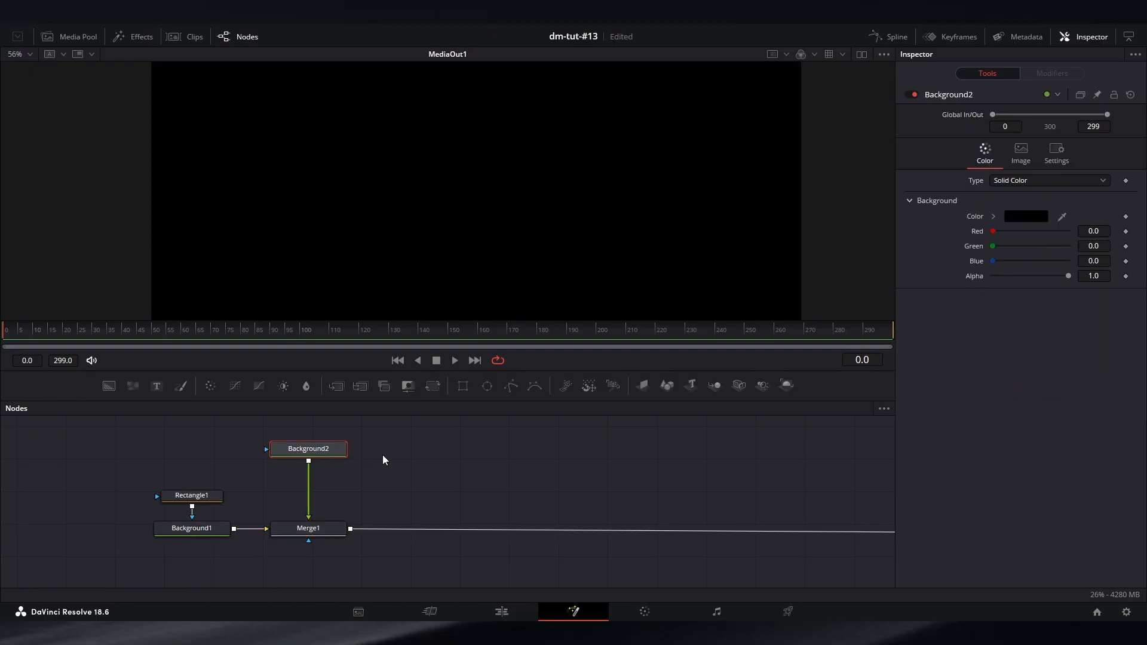
pyautogui.click(468, 395)
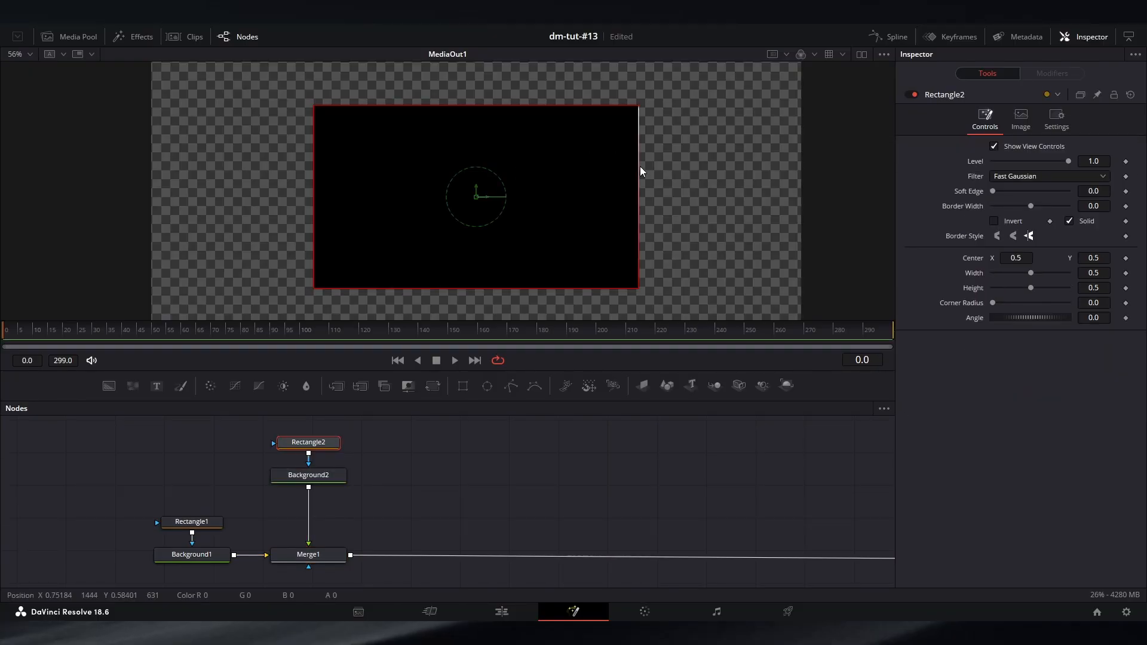
# Step: Shape the new mask into a bar near the card's upper edge: width about 0.21, height about 0.097, center Y about 0.662, corner radius about 0.496
pyautogui.moveTo(640, 171); pyautogui.dragTo(546, 182)
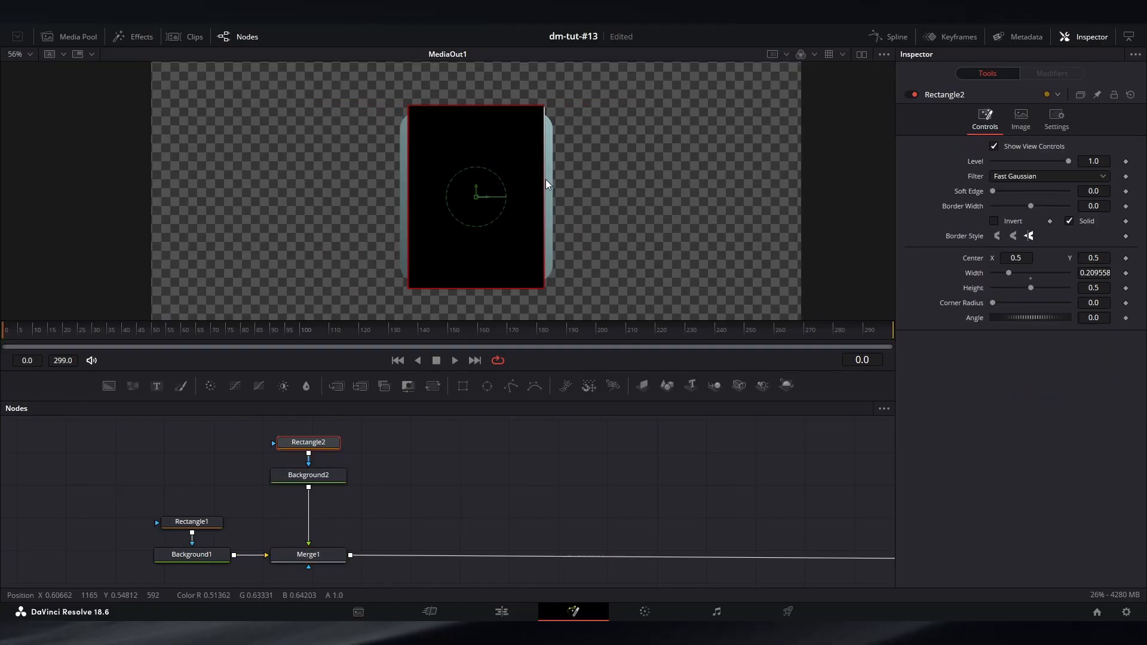
pyautogui.moveTo(491, 106)
pyautogui.mouseDown()
pyautogui.moveTo(479, 185)
pyautogui.moveTo(485, 101)
pyautogui.mouseUp()
pyautogui.scroll(5, 478, 133)
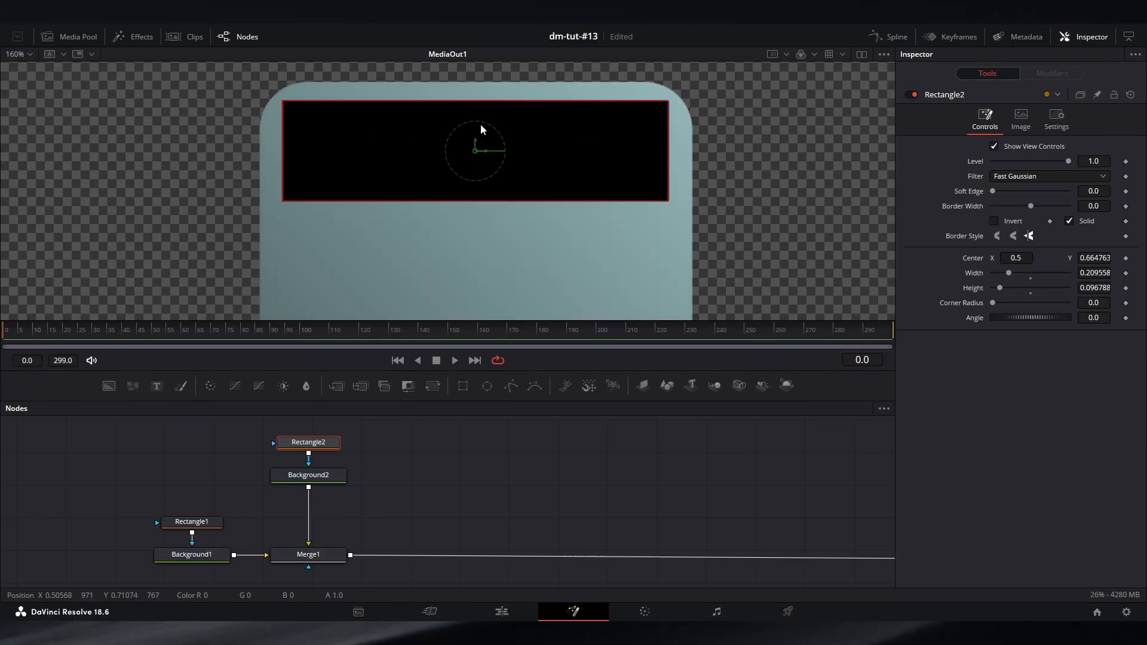
pyautogui.moveTo(475, 141); pyautogui.dragTo(475, 149)
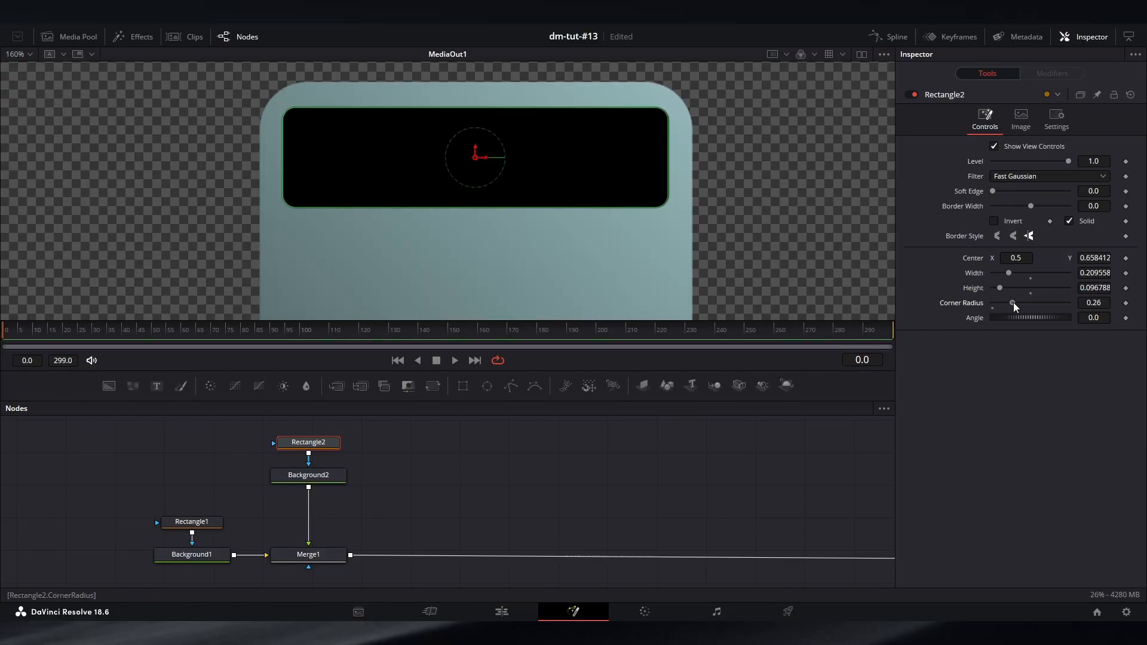
pyautogui.moveTo(1014, 306); pyautogui.dragTo(1030, 309)
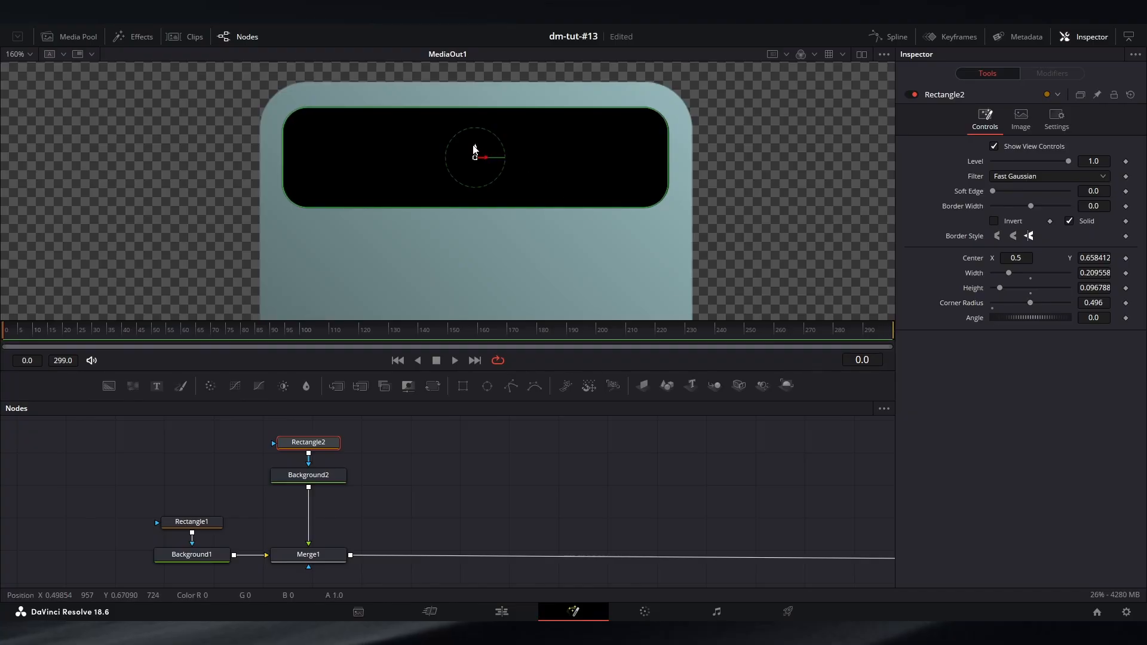
pyautogui.moveTo(475, 148); pyautogui.dragTo(475, 145)
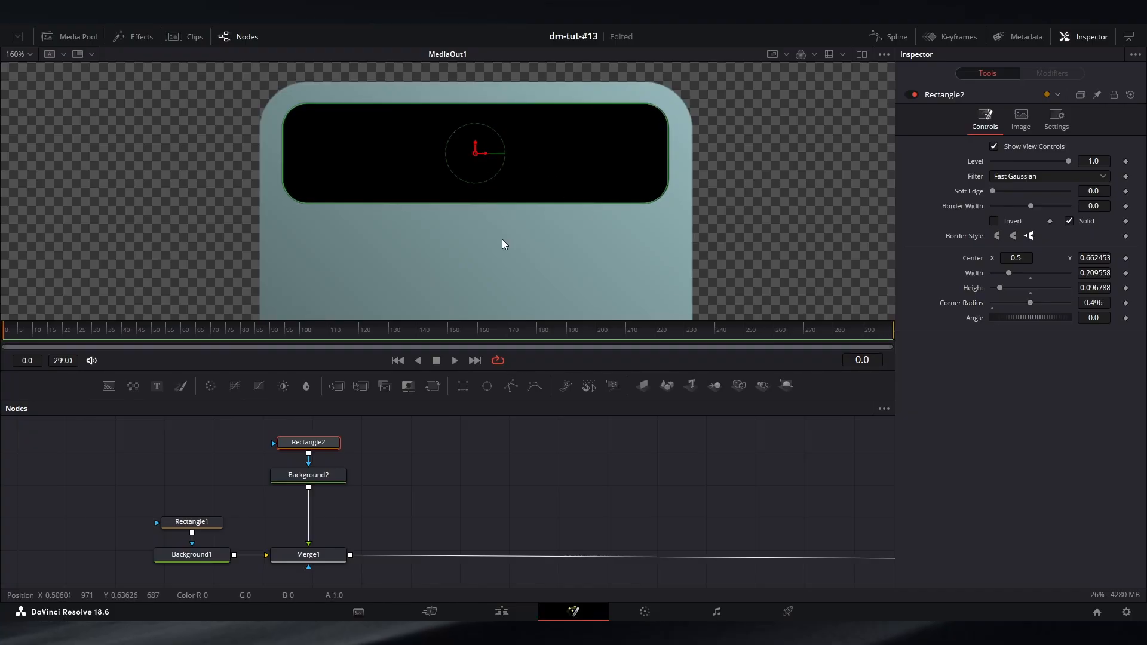
# Step: Set the bar's Background2 color to light grey #dcdcdc
pyautogui.click(308, 475)
pyautogui.click(1027, 218)
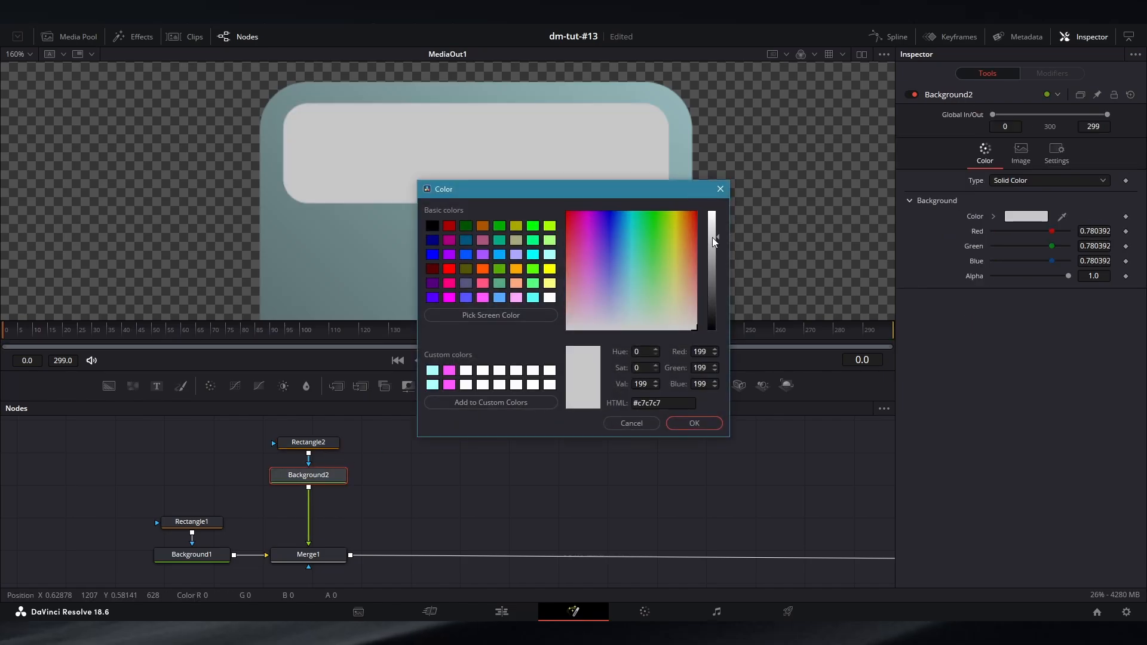
pyautogui.moveTo(714, 245); pyautogui.dragTo(716, 233)
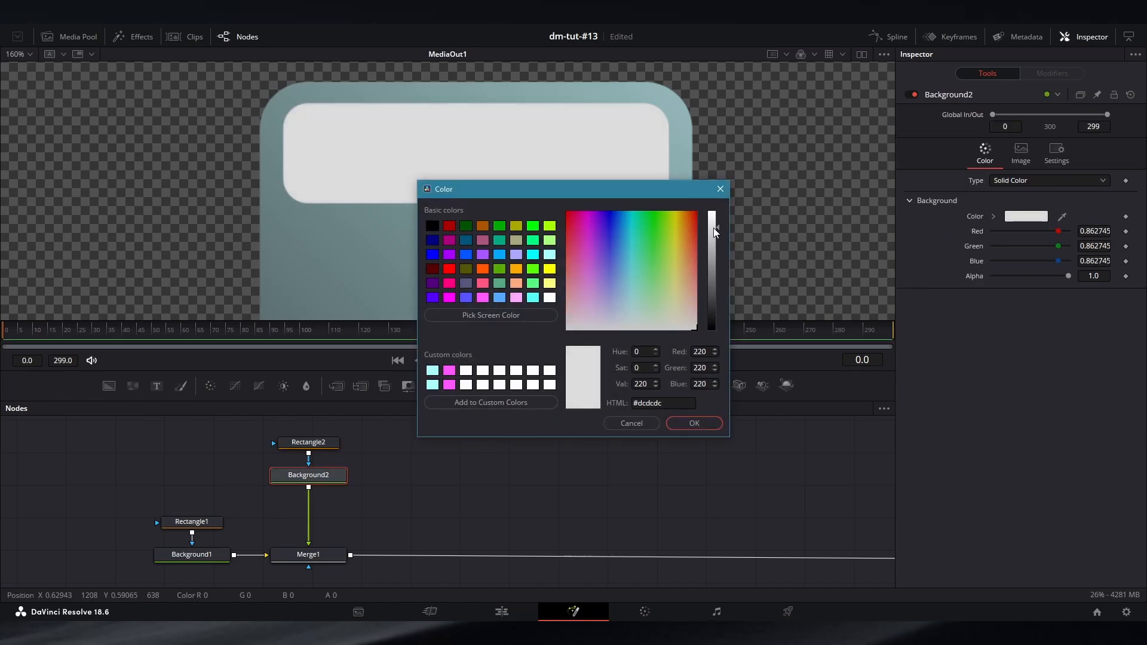
pyautogui.click(693, 423)
# Step: Set the level of the bar's Rectangle2 mask to 0.35 to make the bar translucent
pyautogui.click(324, 443)
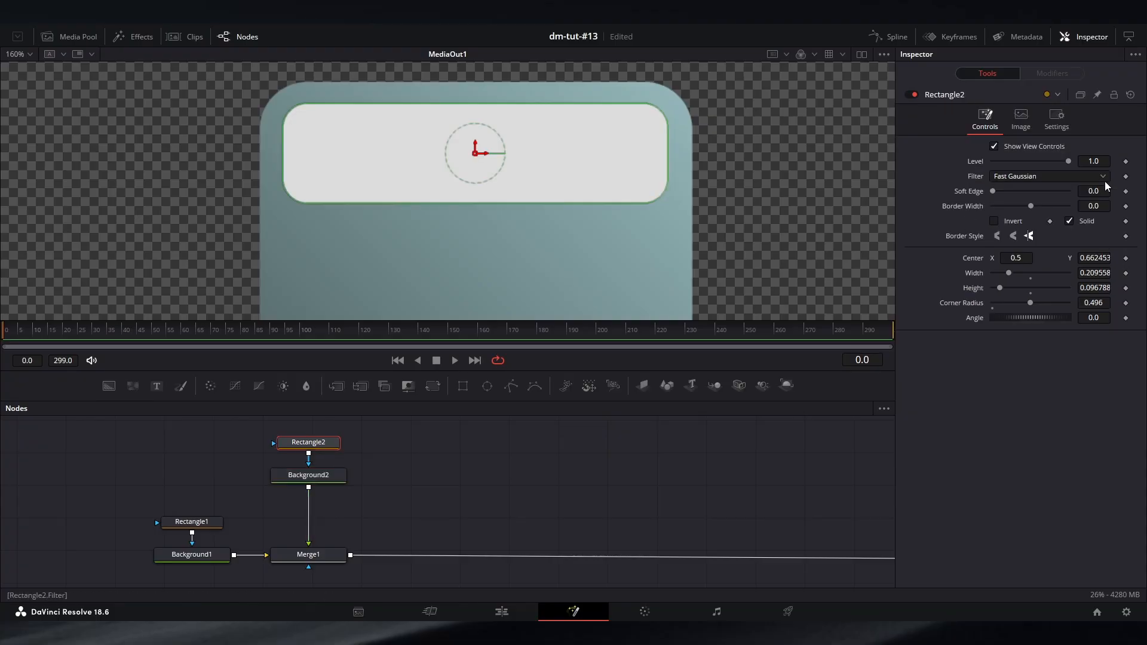
pyautogui.moveTo(1068, 163); pyautogui.dragTo(1014, 163)
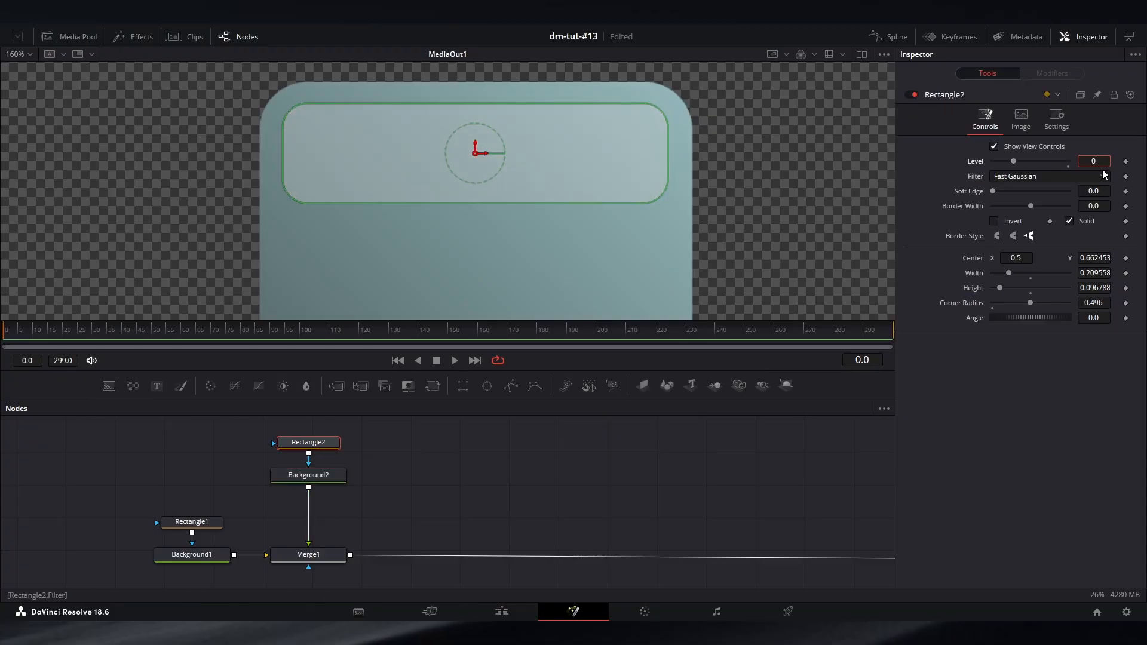
pyautogui.write('0.35')
pyautogui.press('Tab')
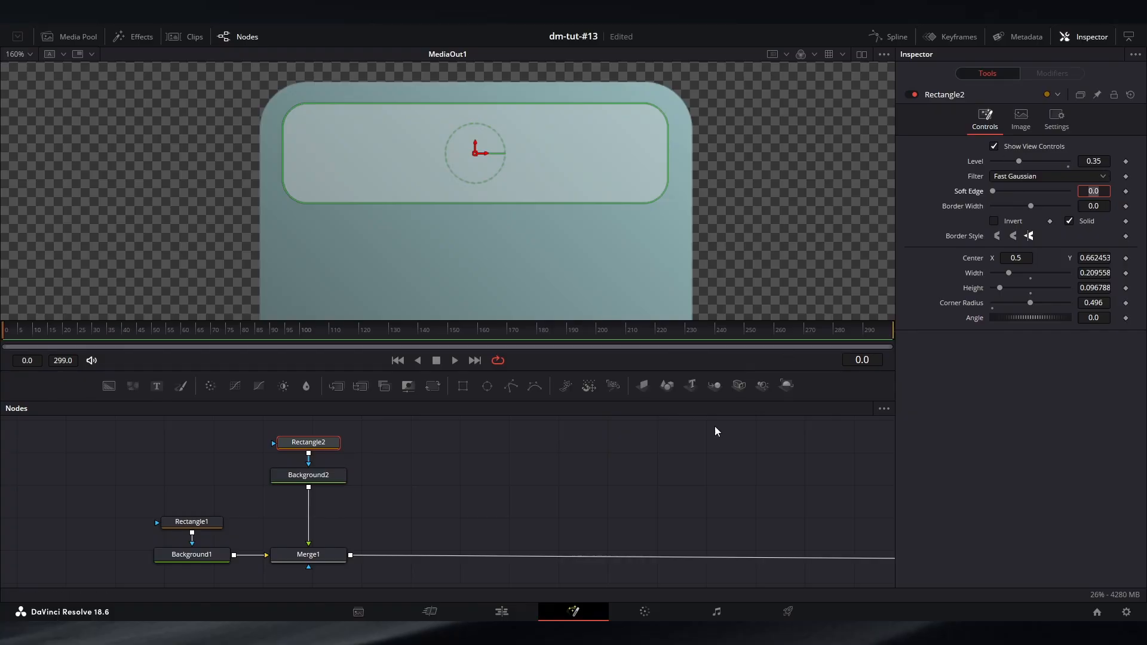
pyautogui.click(696, 476)
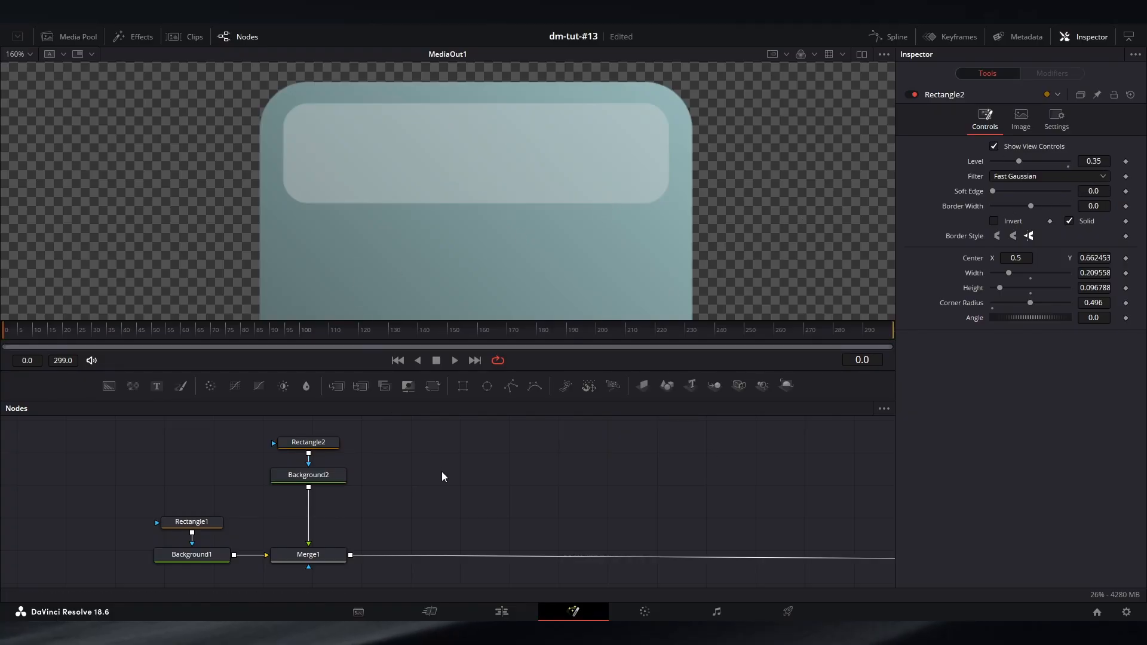
# Step: Merge the lesson.png still from the media pool into the composition after Merge1
pyautogui.moveTo(443, 476); pyautogui.dragTo(324, 481)
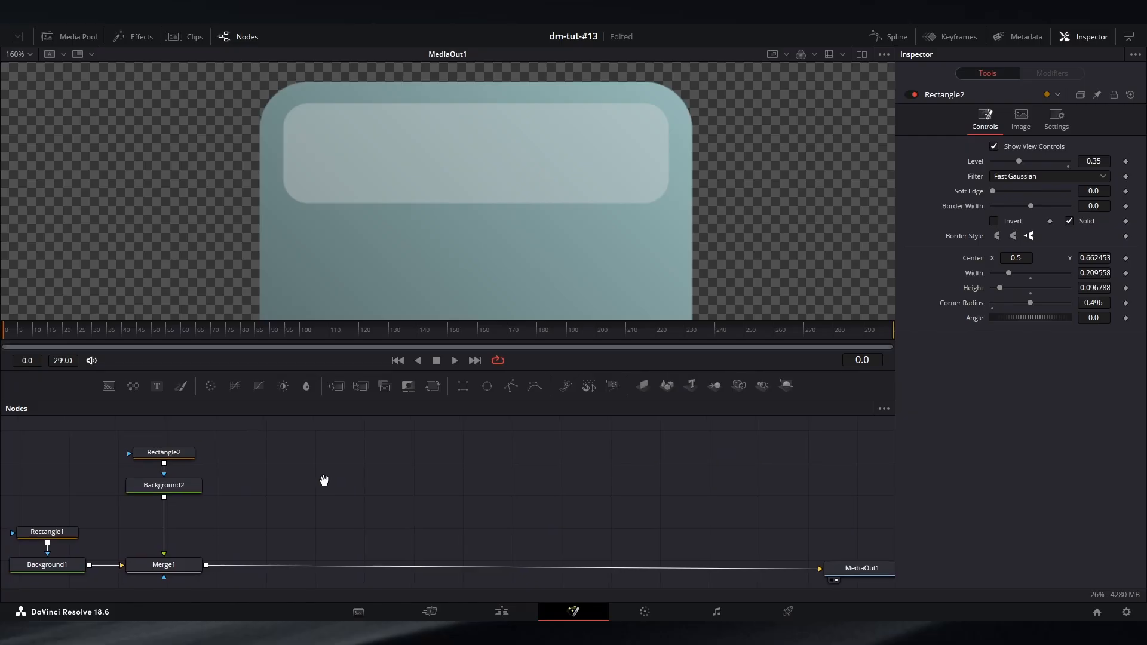
pyautogui.click(102, 40)
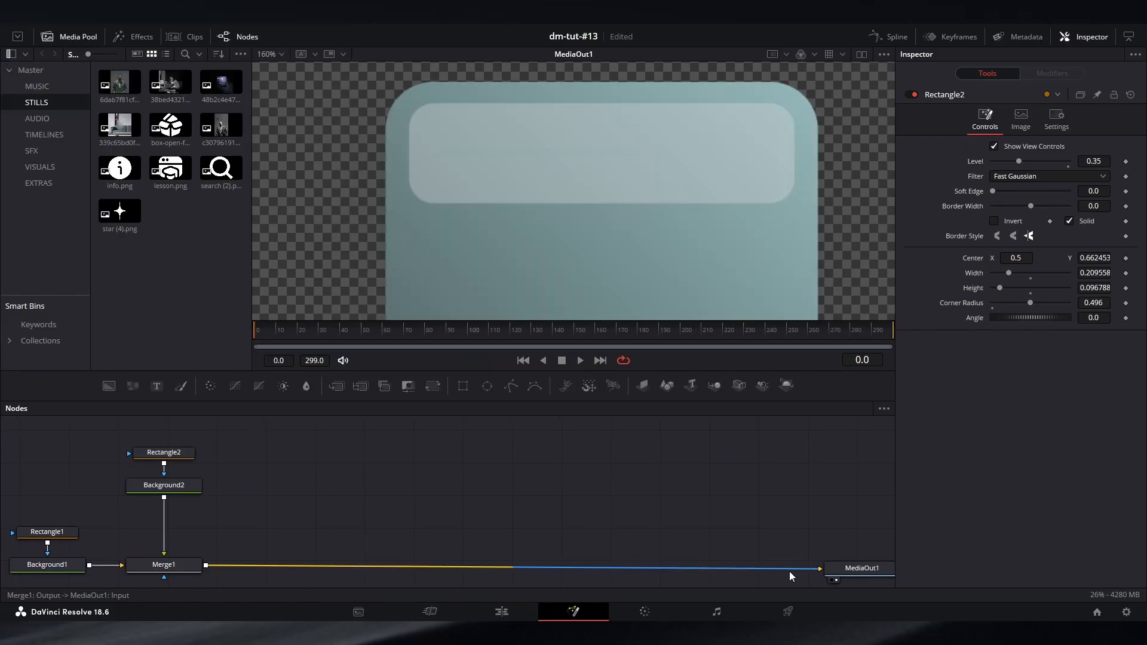
pyautogui.moveTo(860, 569); pyautogui.dragTo(855, 563)
pyautogui.moveTo(177, 190); pyautogui.dragTo(206, 565)
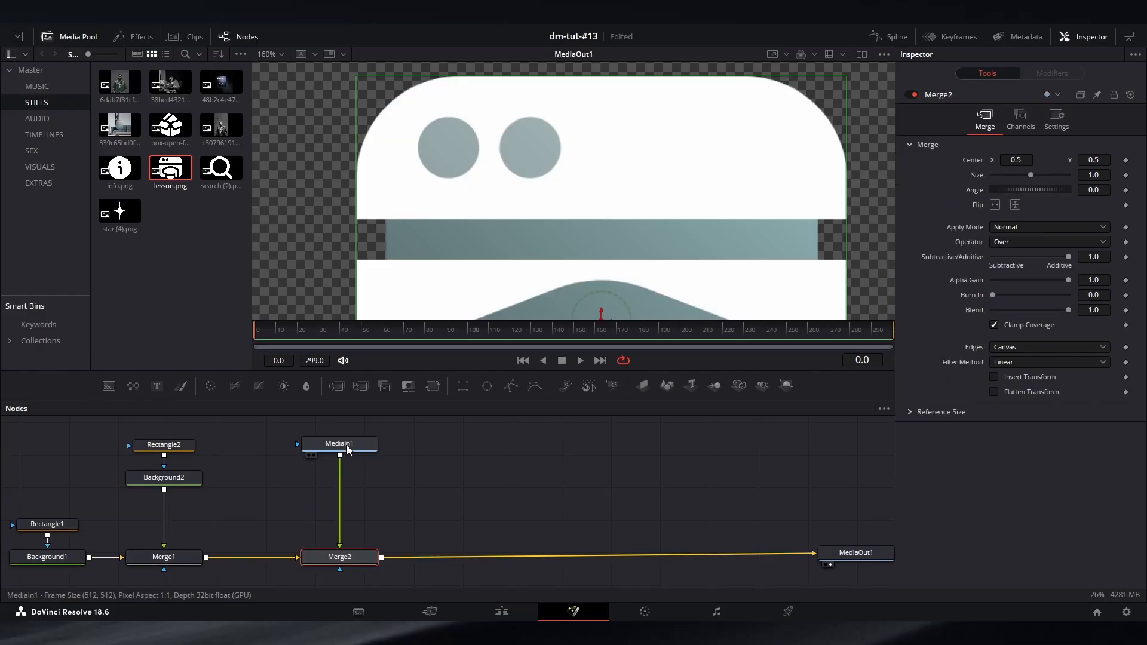
# Step: Add a Transform to the lesson icon, scaling it to about 0.045 and placing it inside the bar near its left end at about 0.188, 0.844
pyautogui.click(347, 450)
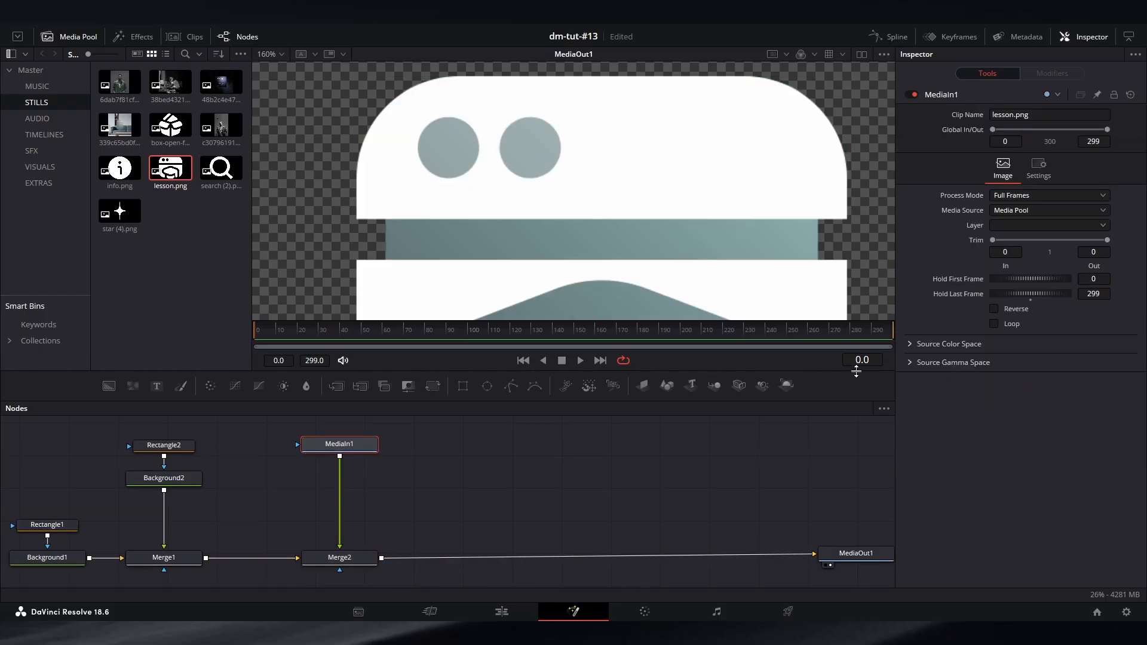
pyautogui.click(433, 385)
pyautogui.moveTo(845, 77); pyautogui.dragTo(680, 205)
pyautogui.moveTo(593, 303); pyautogui.dragTo(607, 164)
pyautogui.moveTo(712, 70); pyautogui.dragTo(620, 162)
pyautogui.moveTo(614, 178); pyautogui.dragTo(454, 149)
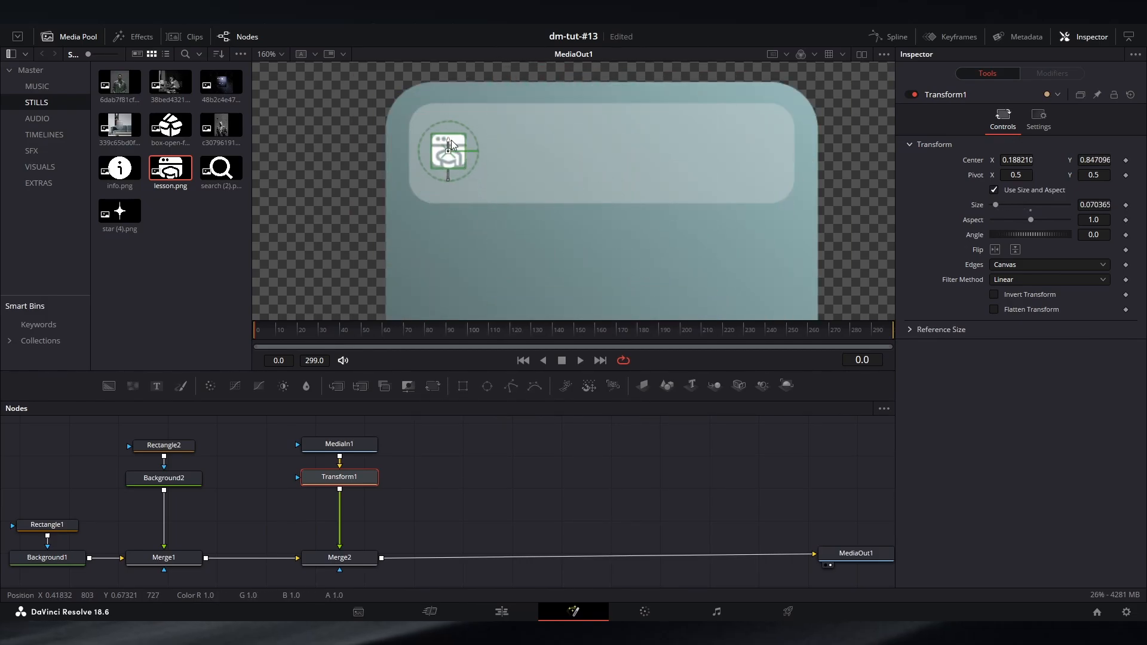
pyautogui.click(506, 465)
pyautogui.moveTo(1100, 161); pyautogui.dragTo(1097, 160)
pyautogui.moveTo(1101, 205); pyautogui.dragTo(1085, 205)
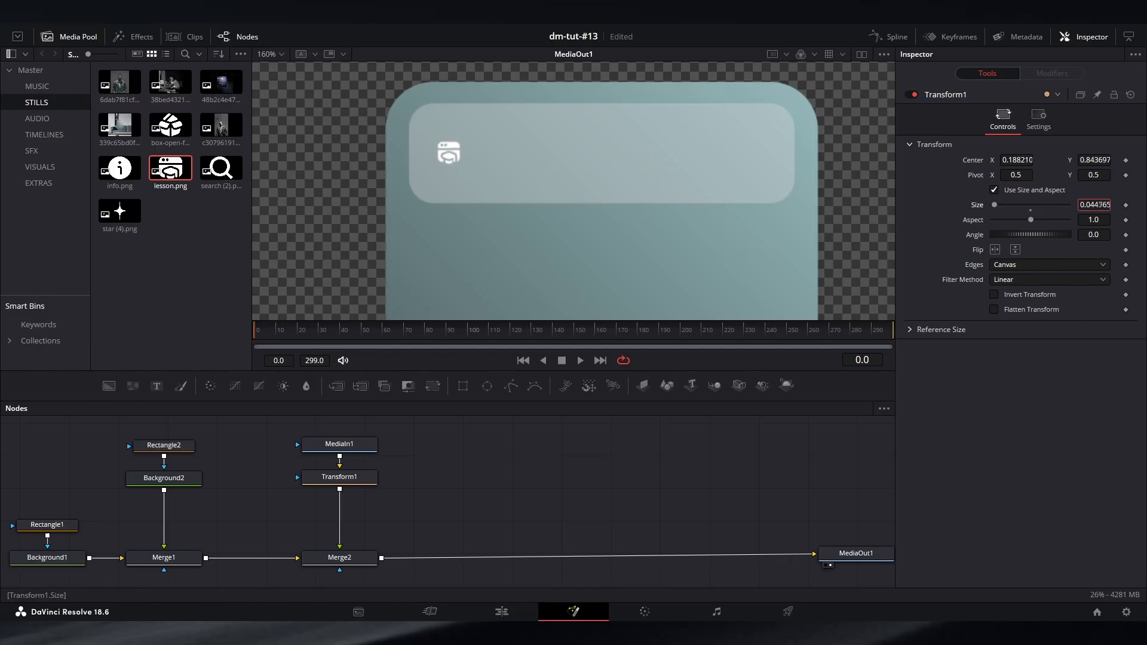
# Step: Mask the lesson icon with a Rectangle enlarged to about 1.67 wide and 1.57 high so it covers the whole icon
pyautogui.click(367, 444)
pyautogui.click(462, 385)
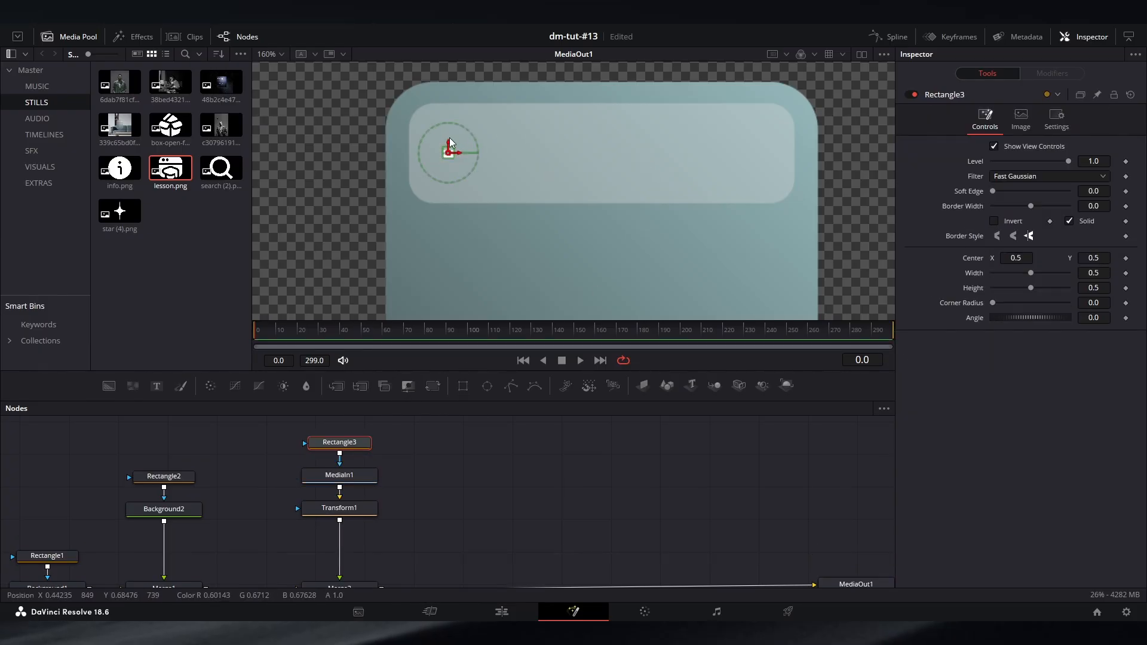
pyautogui.scroll(5, 449, 138)
pyautogui.moveTo(484, 165); pyautogui.dragTo(551, 128)
pyautogui.click(554, 465)
pyautogui.scroll(-6, 534, 183)
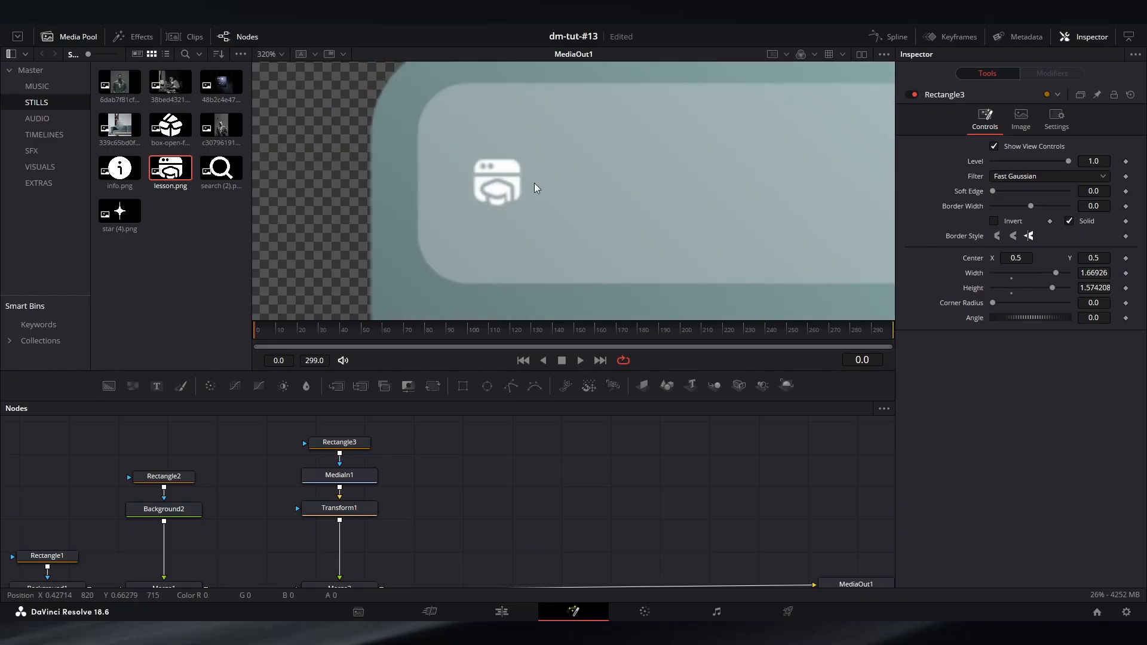
pyautogui.moveTo(501, 187); pyautogui.dragTo(498, 187)
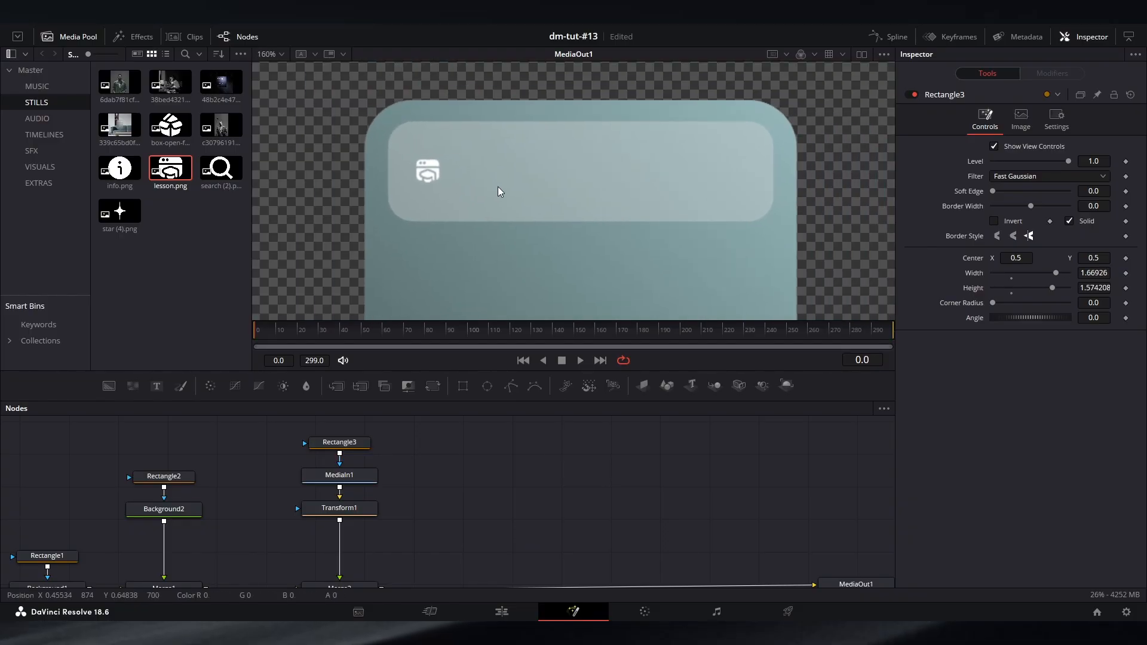
# Step: Merge a Text node after Merge2 and enter "Tutorials" as its text
pyautogui.moveTo(493, 480); pyautogui.dragTo(436, 463)
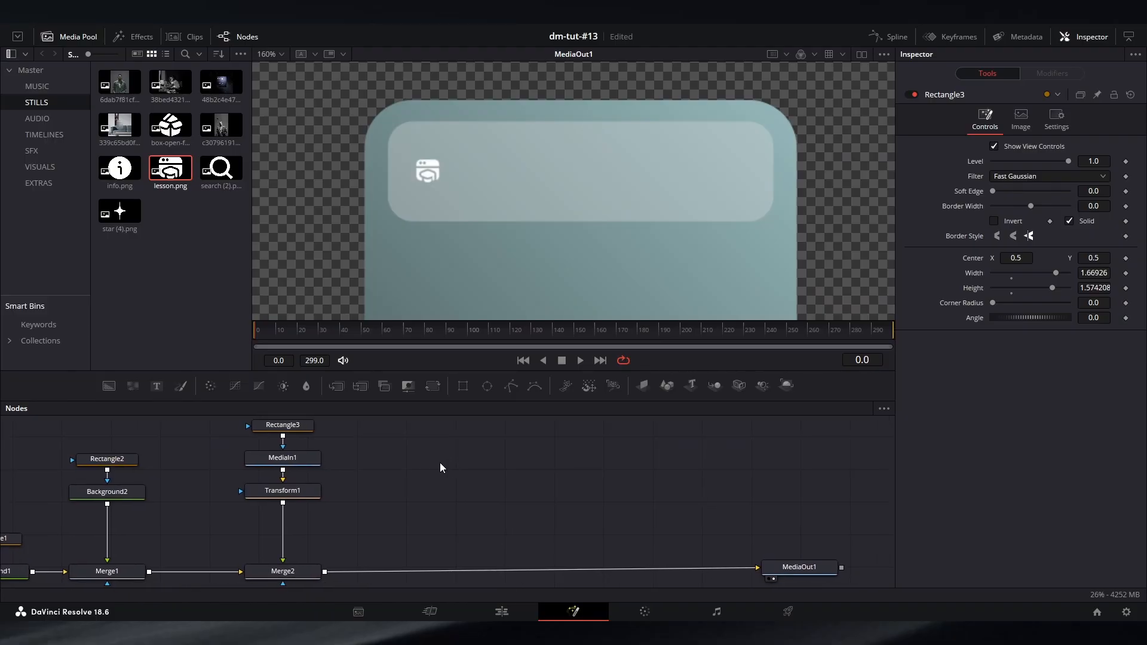
pyautogui.moveTo(157, 386); pyautogui.dragTo(325, 571)
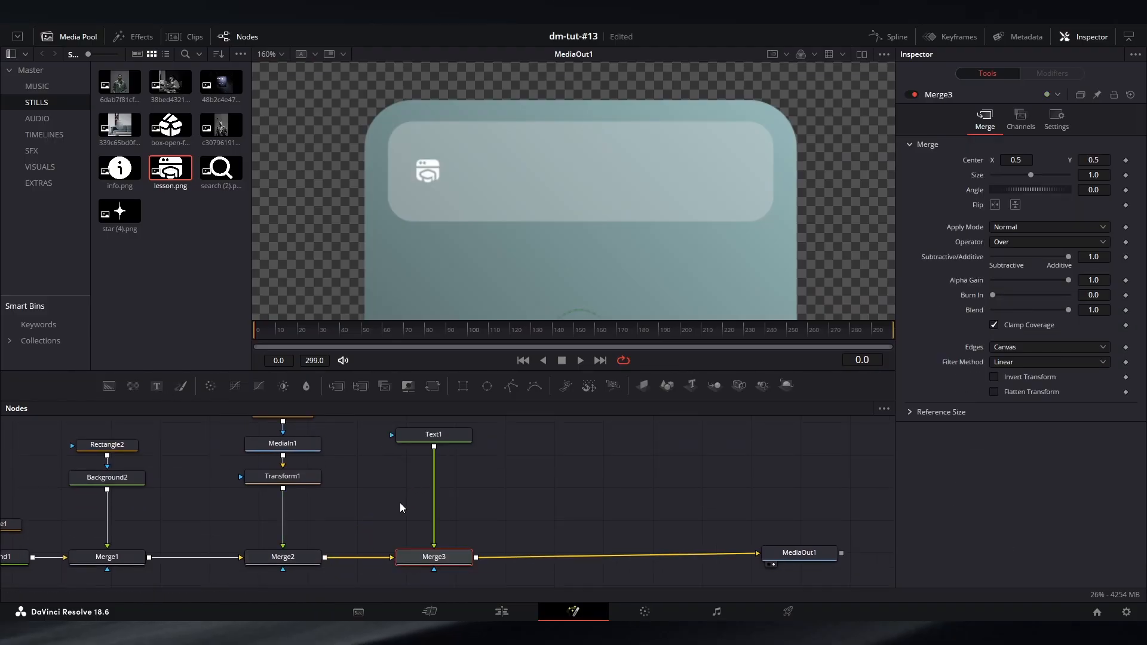
pyautogui.moveTo(440, 438); pyautogui.dragTo(437, 458)
pyautogui.click(933, 243)
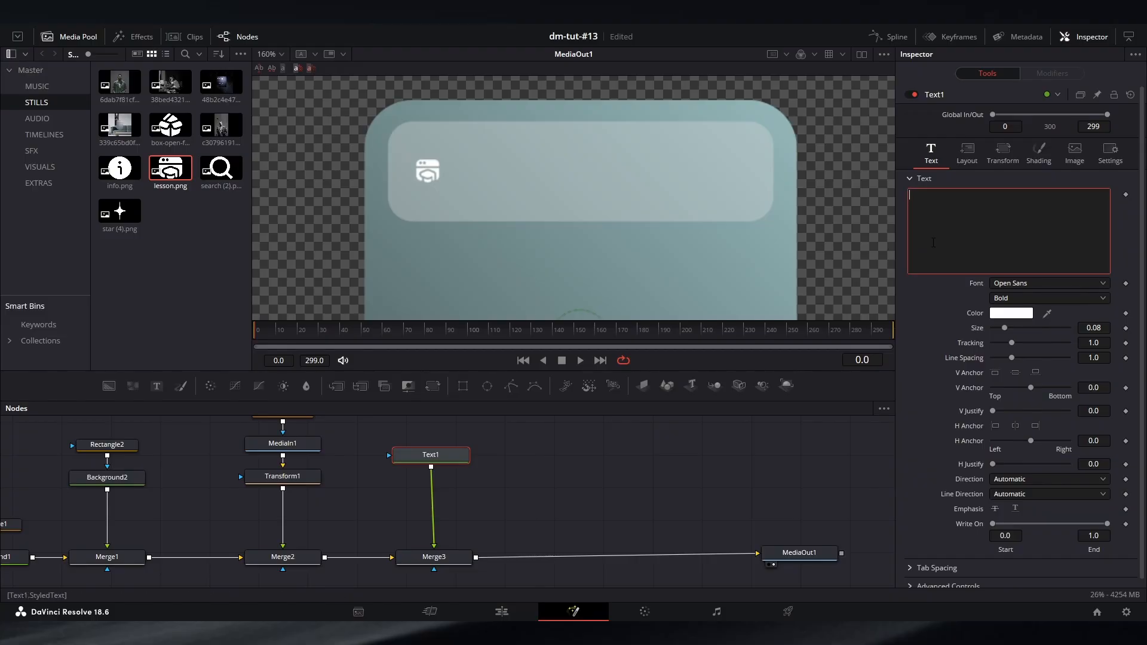
pyautogui.write('Tuto')
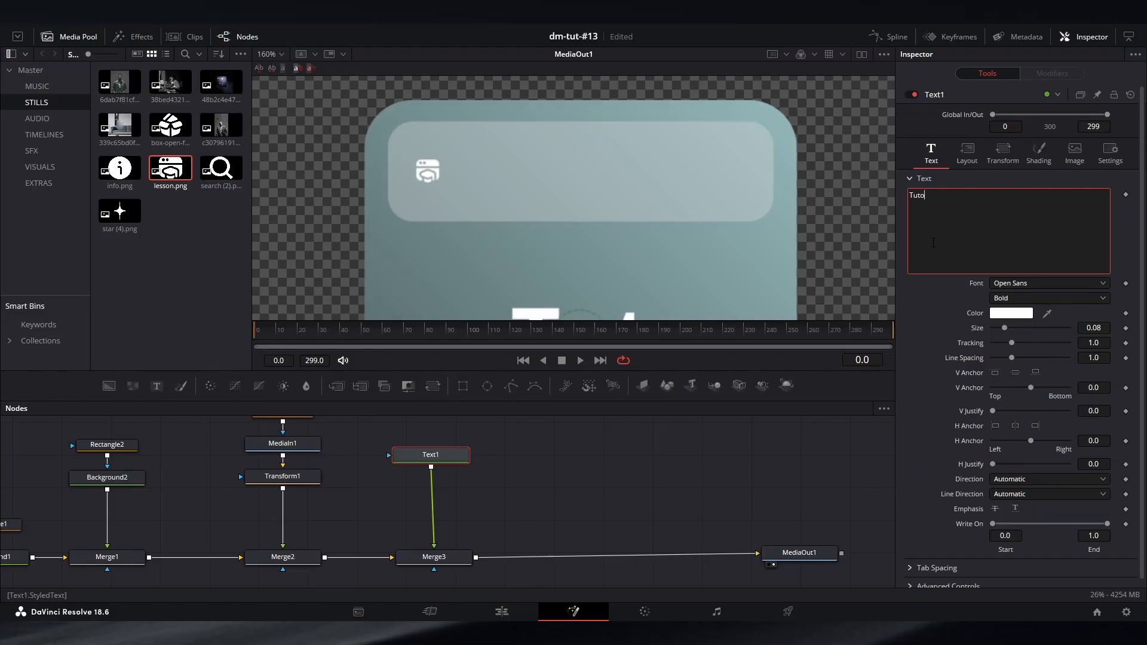
pyautogui.write('rials')
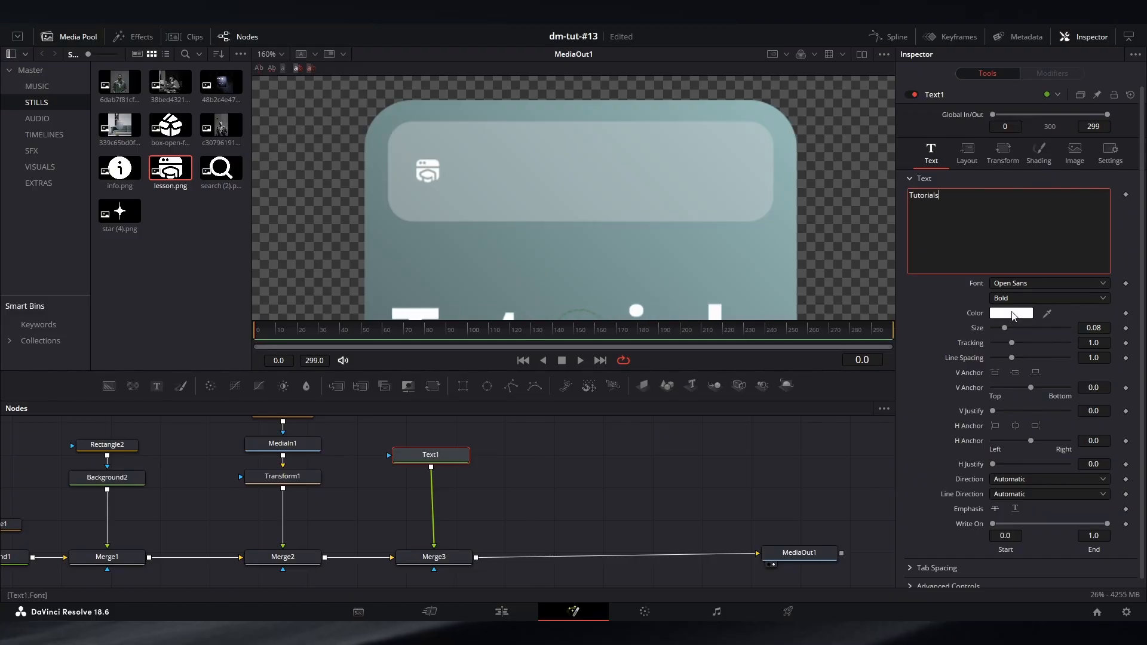
# Step: Change the font of the "Tutorials" text to Inter Tight
pyautogui.click(1021, 283)
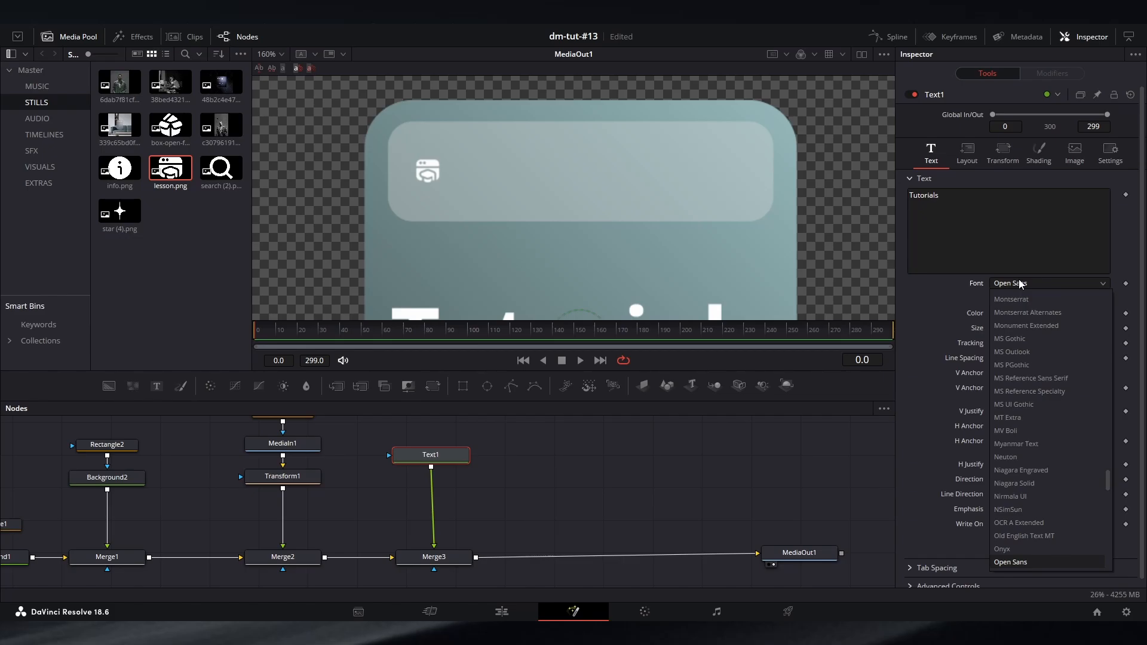
pyautogui.scroll(5, 1024, 338)
pyautogui.click(1023, 405)
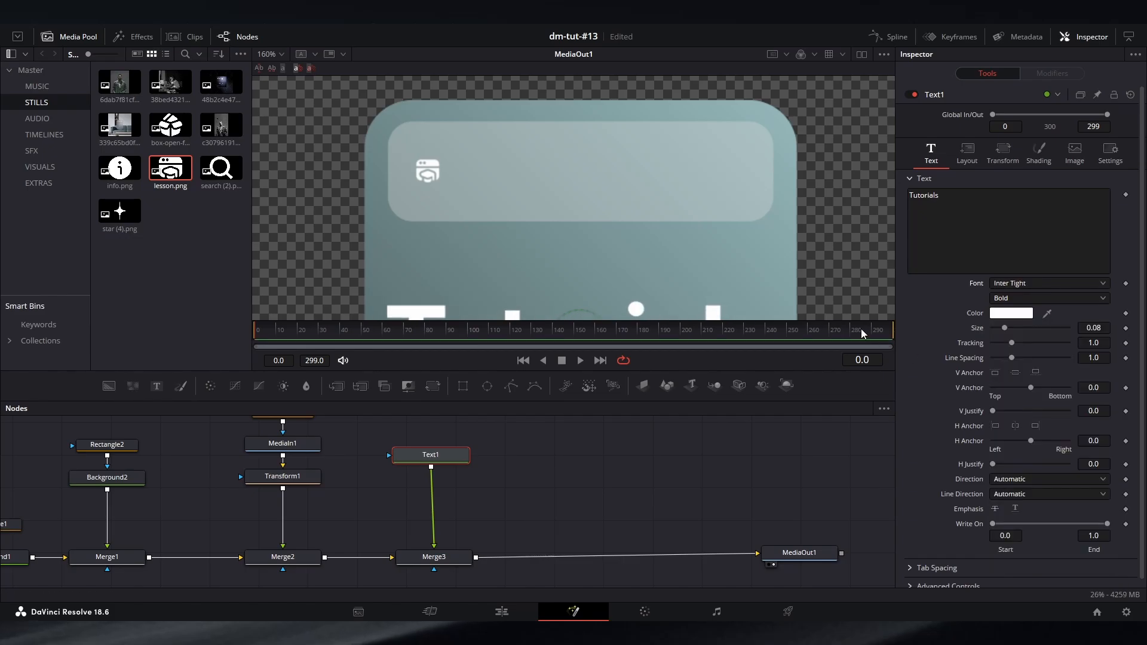
# Step: Left-anchor the "Tutorials" text, reduce it to size 0.0227 and align it beside the lesson icon, saving the project
pyautogui.scroll(-3, 651, 281)
pyautogui.moveTo(581, 255); pyautogui.dragTo(566, 172)
pyautogui.moveTo(1004, 328); pyautogui.dragTo(997, 328)
pyautogui.click(997, 426)
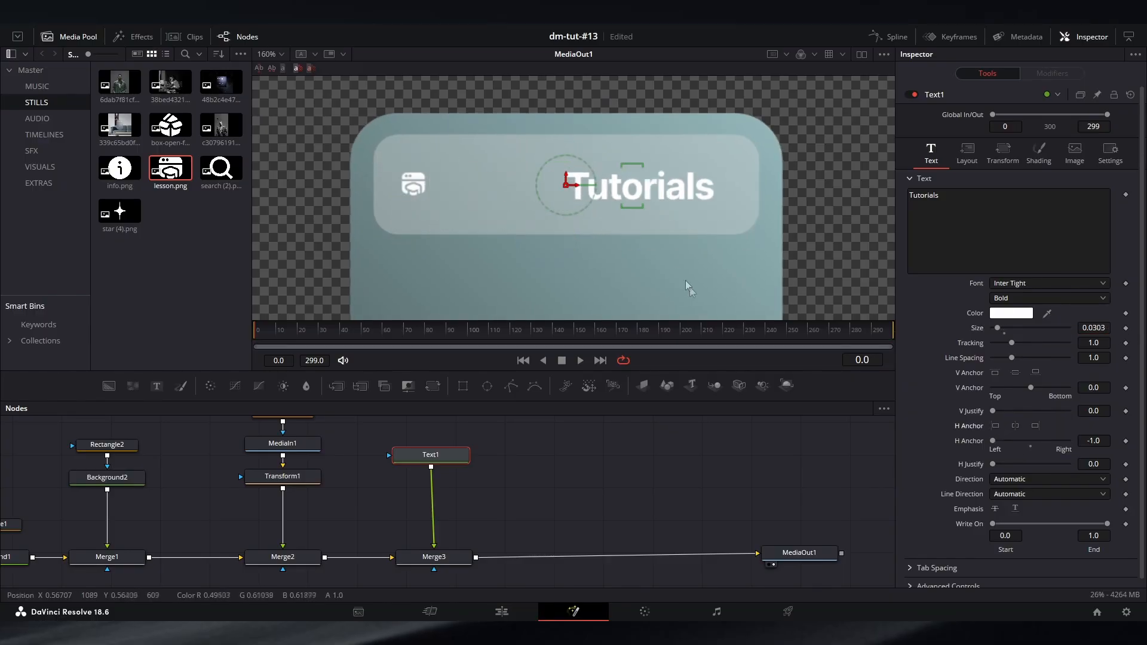
pyautogui.scroll(2, 452, 174)
pyautogui.moveTo(699, 203); pyautogui.dragTo(431, 177)
pyautogui.moveTo(1092, 328); pyautogui.dragTo(1075, 328)
pyautogui.scroll(1, 431, 171)
pyautogui.moveTo(430, 184); pyautogui.dragTo(430, 189)
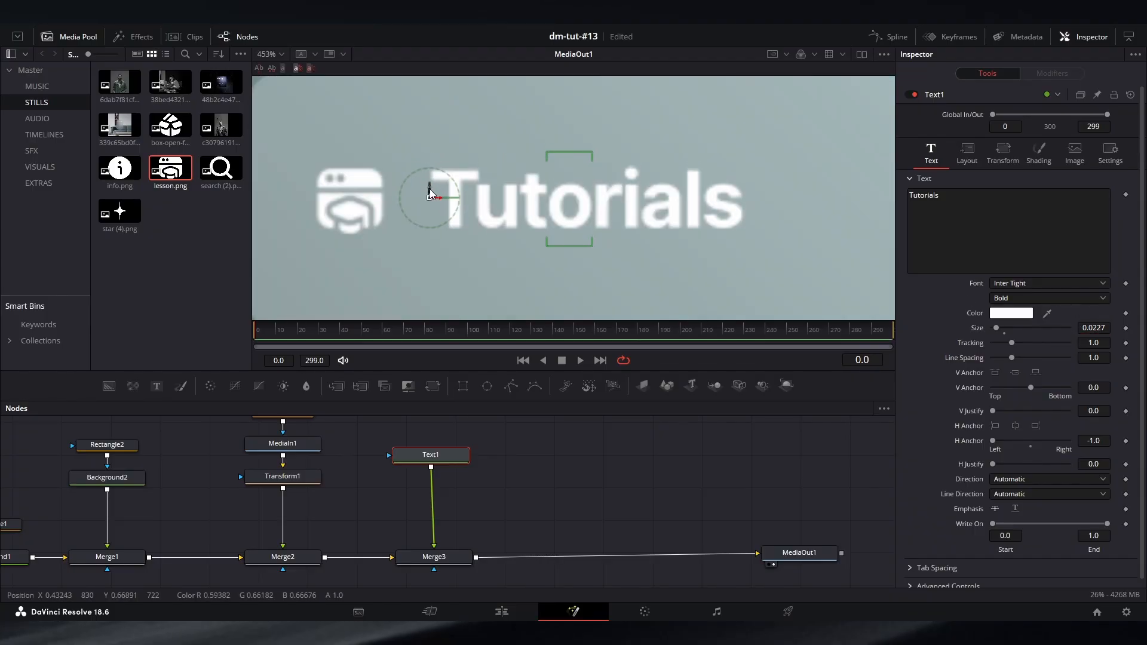
pyautogui.click(550, 183)
pyautogui.hotkey('ctrl', 's')
# Step: Set the level of the lesson icon's Rectangle3 mask to 0.5 to fade the icon
pyautogui.scroll(-2, 550, 183)
pyautogui.moveTo(575, 193); pyautogui.dragTo(520, 159)
pyautogui.moveTo(414, 147); pyautogui.dragTo(514, 185)
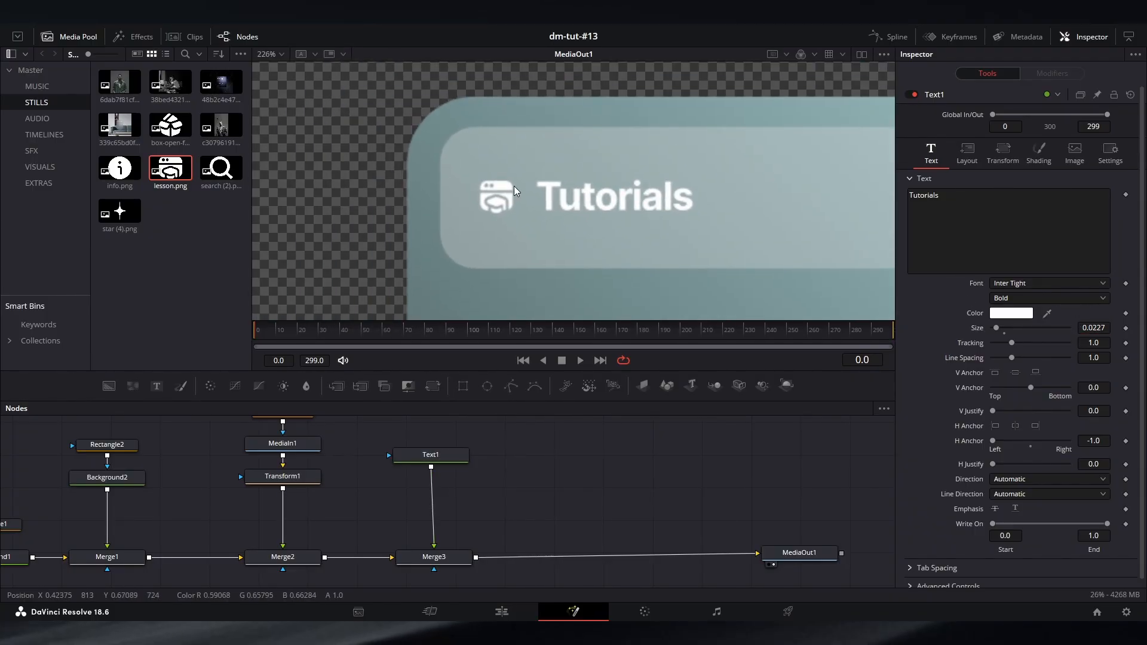
pyautogui.scroll(1, 515, 184)
pyautogui.moveTo(322, 433); pyautogui.dragTo(335, 474)
pyautogui.click(296, 451)
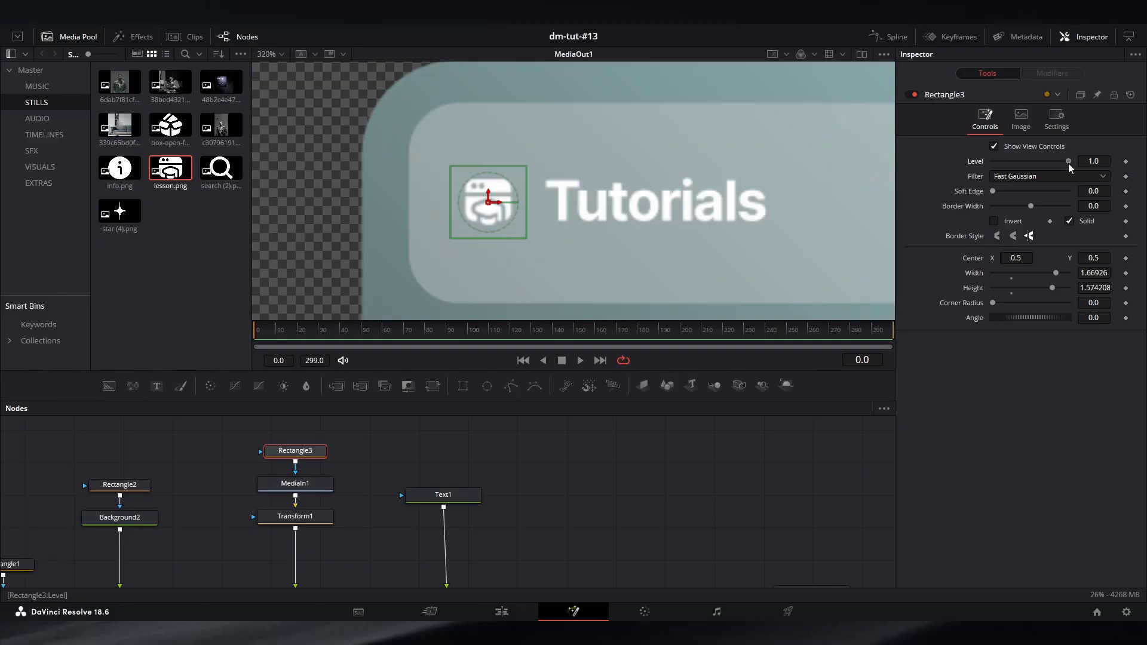
pyautogui.moveTo(1068, 163); pyautogui.dragTo(1038, 161)
pyautogui.write('0.')
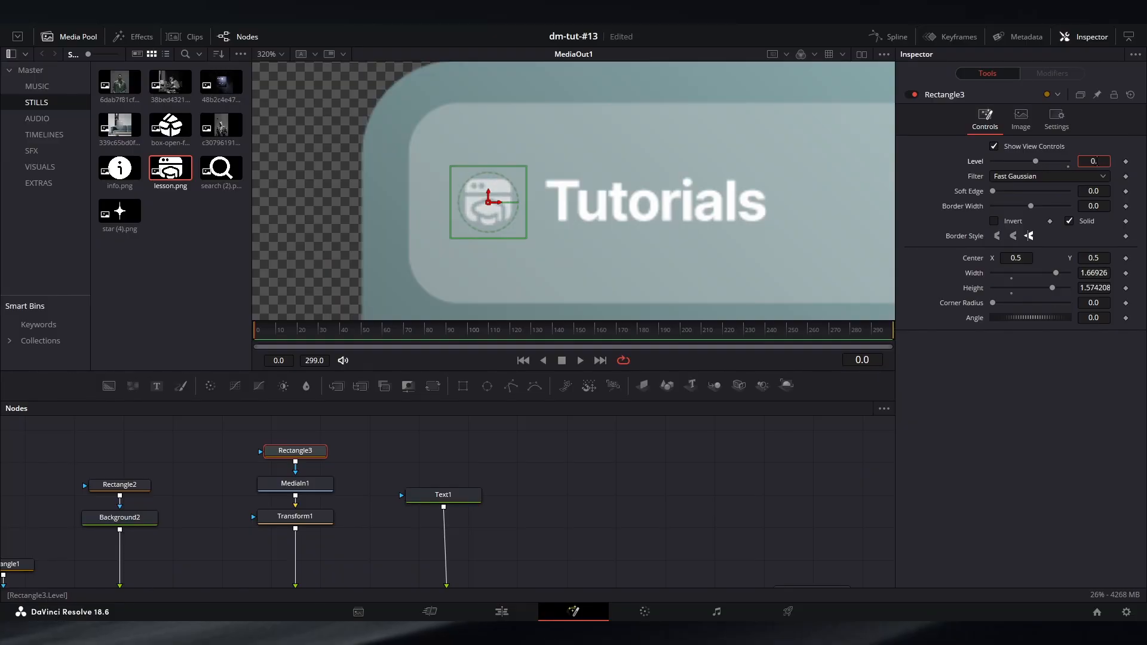
pyautogui.write('5')
pyautogui.press('Tab')
pyautogui.click(648, 234)
pyautogui.scroll(-3, 646, 234)
pyautogui.moveTo(647, 234); pyautogui.dragTo(505, 154)
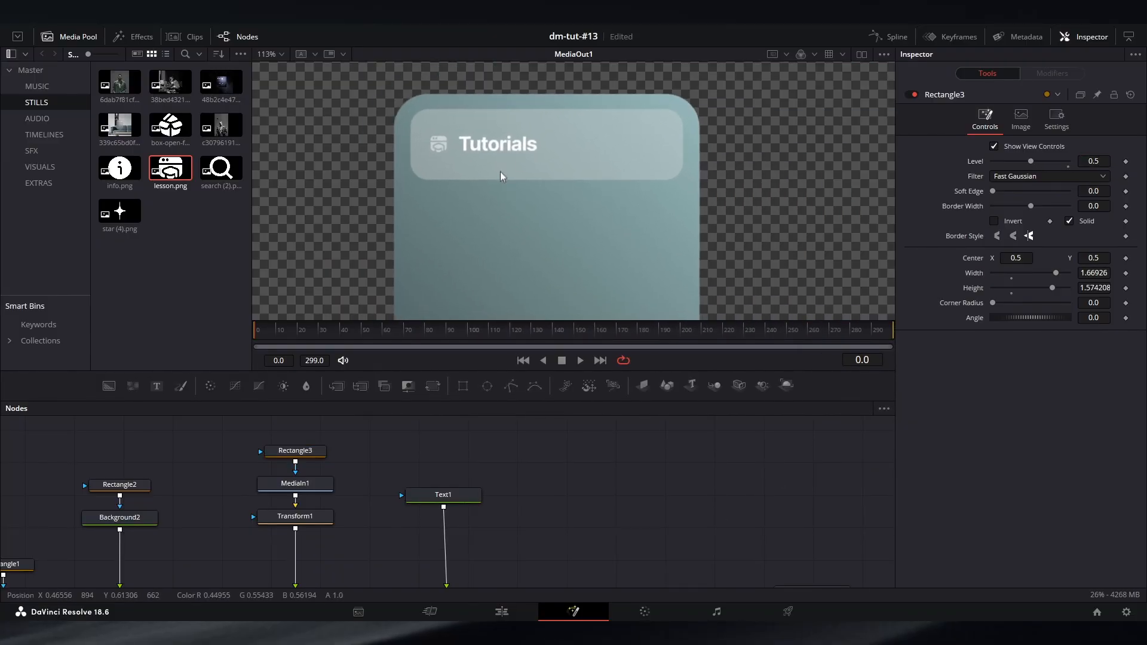
# Step: Shift the "Tutorials" text slightly toward the lesson icon, to a layout centre X of about 0.4295
pyautogui.scroll(-3, 508, 165)
pyautogui.click(443, 495)
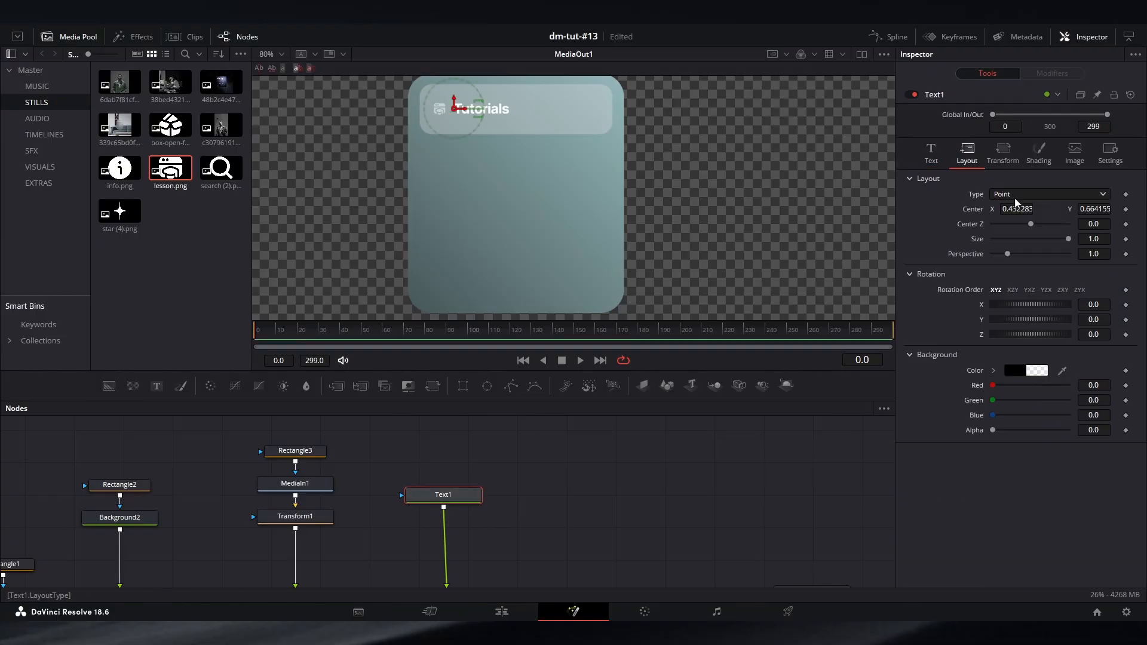
pyautogui.moveTo(1016, 209); pyautogui.dragTo(1002, 208)
pyautogui.click(594, 291)
pyautogui.moveTo(571, 208); pyautogui.dragTo(563, 205)
# Step: Duplicate the lesson icon and text branches with their Merge2 and Merge3 nodes, placing the copies between Merge3 and MediaOut1
pyautogui.moveTo(671, 527); pyautogui.dragTo(482, 471)
pyautogui.scroll(-3, 493, 541)
pyautogui.moveTo(576, 543); pyautogui.dragTo(731, 543)
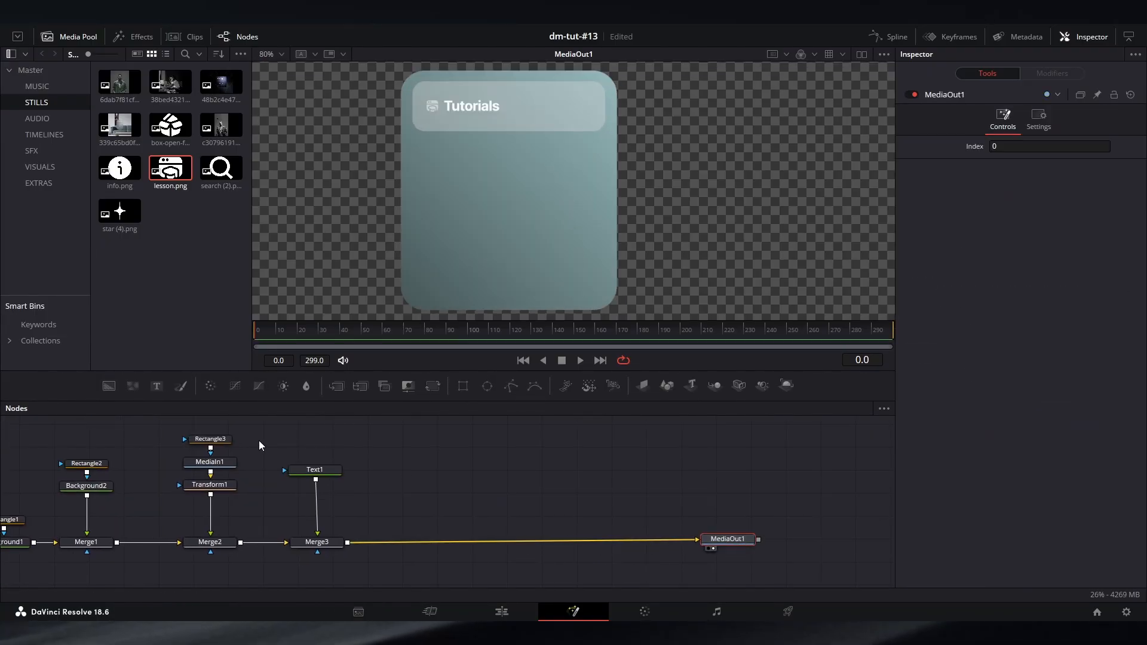
pyautogui.moveTo(263, 428); pyautogui.dragTo(197, 546)
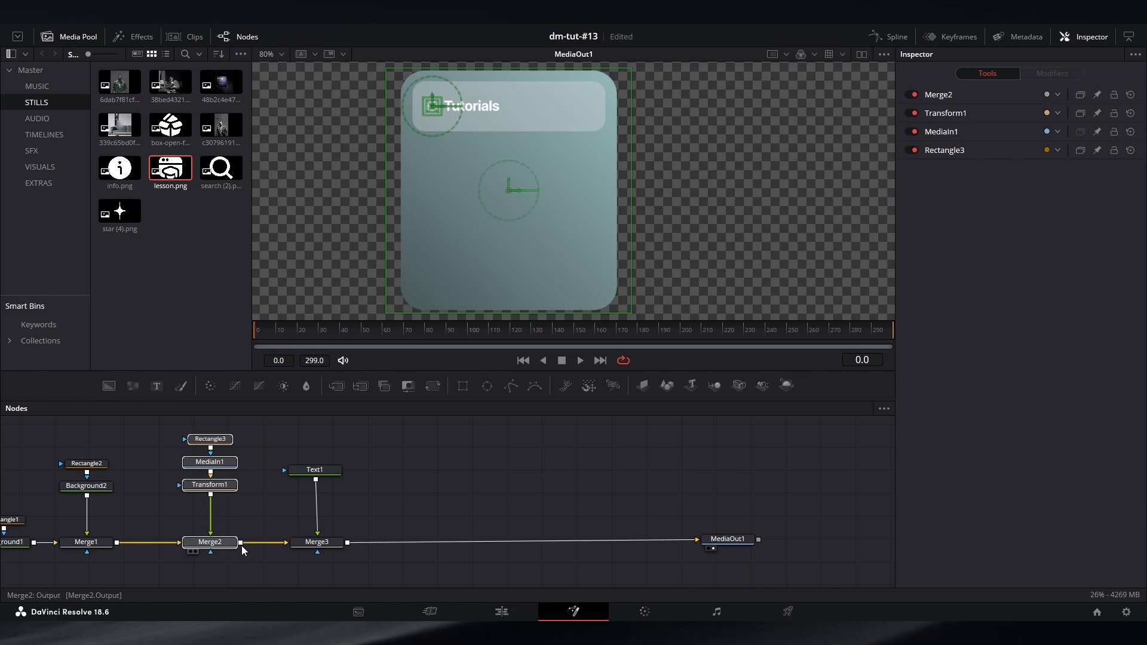
pyautogui.moveTo(339, 457); pyautogui.dragTo(320, 546)
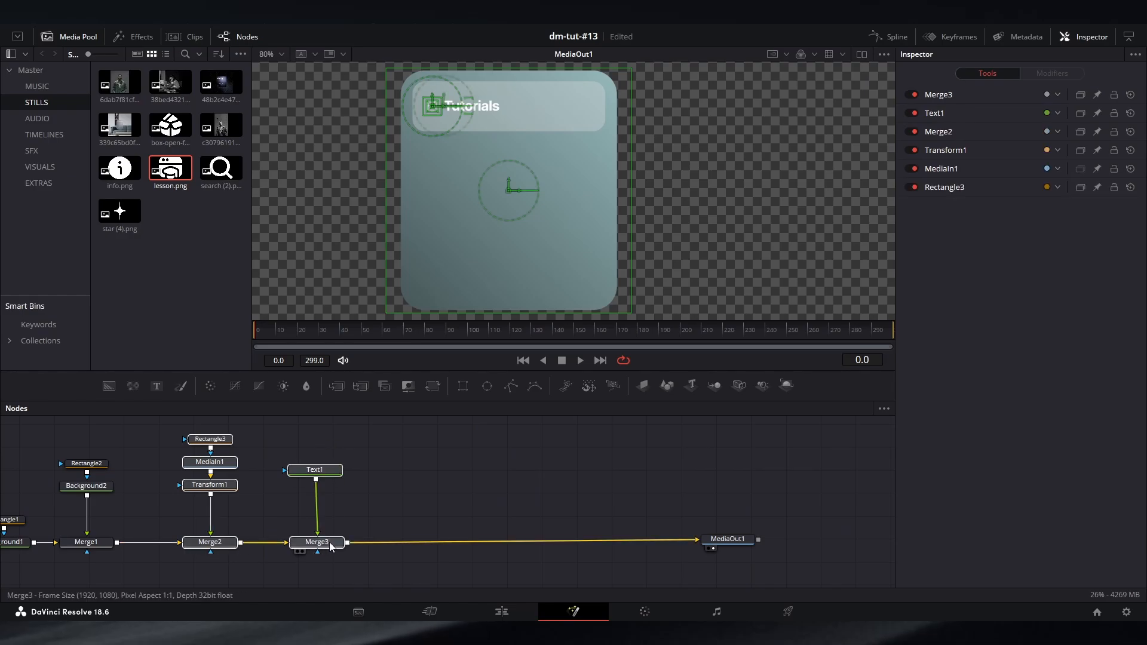
pyautogui.hotkey('ctrl', 'c')
pyautogui.hotkey('ctrl', 'v')
pyautogui.moveTo(435, 563); pyautogui.dragTo(531, 531)
pyautogui.moveTo(445, 420); pyautogui.dragTo(408, 532)
pyautogui.moveTo(412, 529); pyautogui.dragTo(404, 532)
pyautogui.click(465, 496)
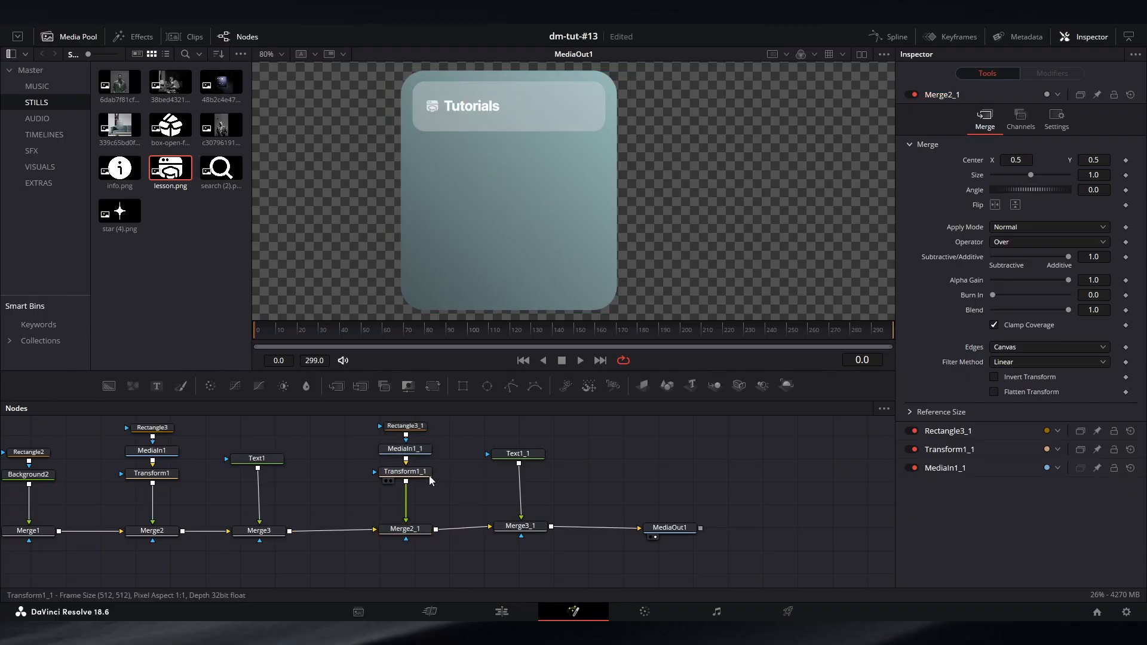
# Step: Lower the copied icon and its "Tutorials" label on the card to form an aligned second row below the bar
pyautogui.click(428, 473)
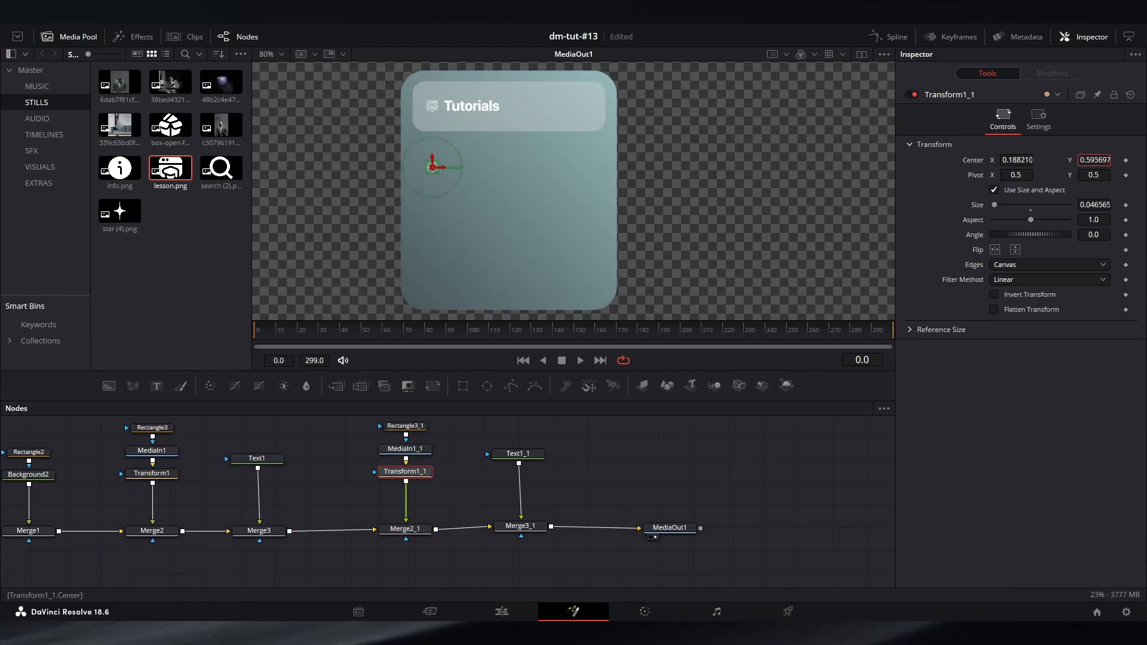
pyautogui.moveTo(1094, 160); pyautogui.dragTo(1090, 160)
pyautogui.click(527, 457)
pyautogui.click(968, 154)
pyautogui.moveTo(1095, 209)
pyautogui.mouseDown()
pyautogui.moveTo(1043, 209)
pyautogui.moveTo(1095, 209)
pyautogui.mouseUp()
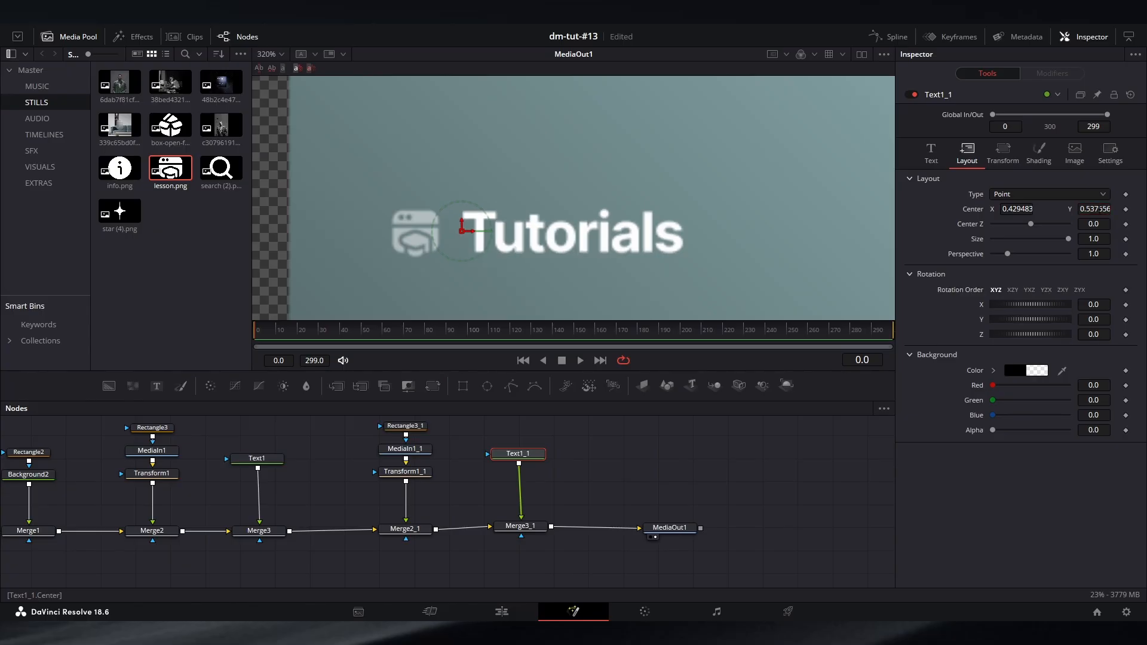
pyautogui.scroll(-3, 584, 201)
pyautogui.click(570, 264)
pyautogui.scroll(-1, 569, 263)
# Step: Replace the second row's icon with box-open-full.png
pyautogui.click(405, 449)
pyautogui.moveTo(170, 125); pyautogui.dragTo(402, 454)
pyautogui.click(678, 331)
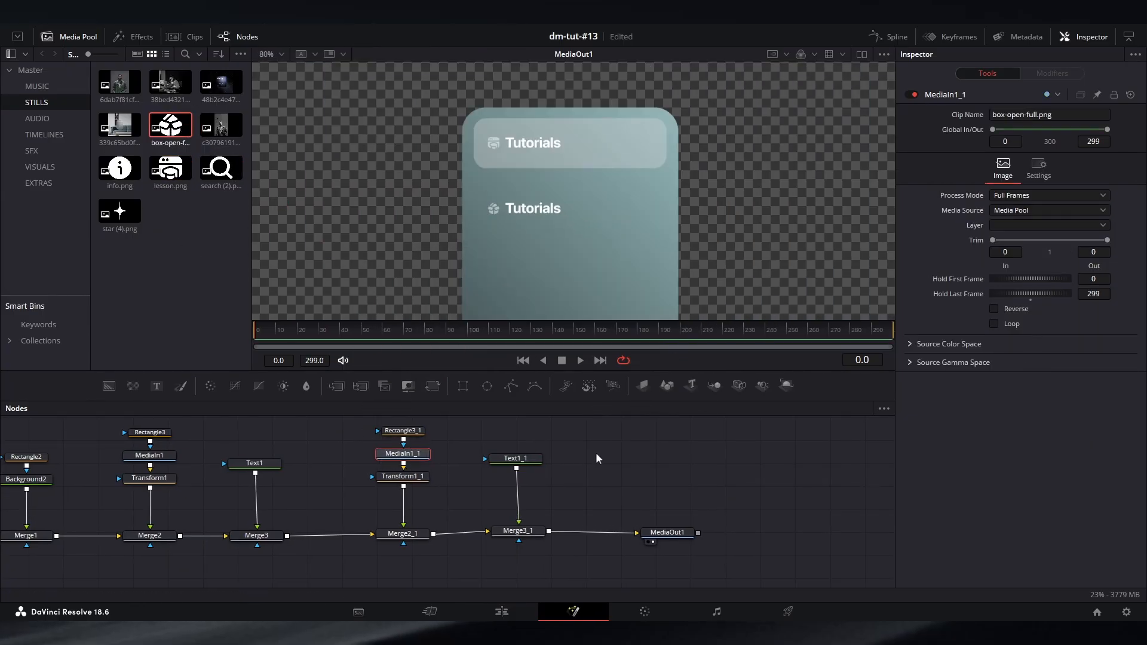
# Step: Change the second row's label text to "Motion Packs"
pyautogui.click(516, 458)
pyautogui.tripleClick(973, 226)
pyautogui.write('Motion Packs')
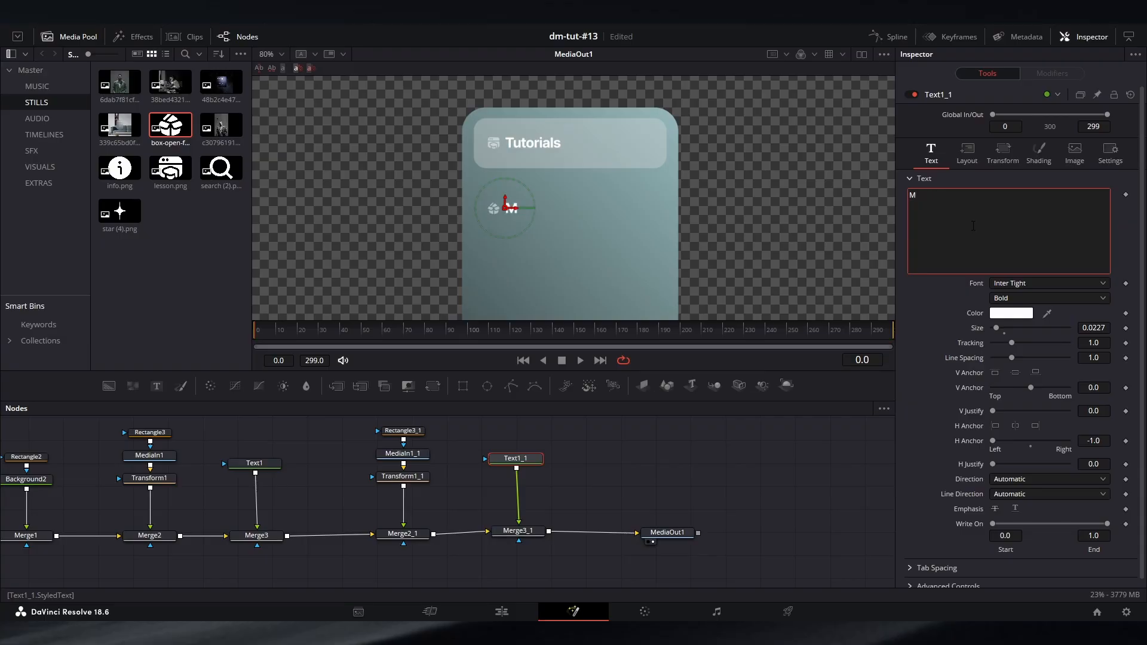
pyautogui.click(758, 492)
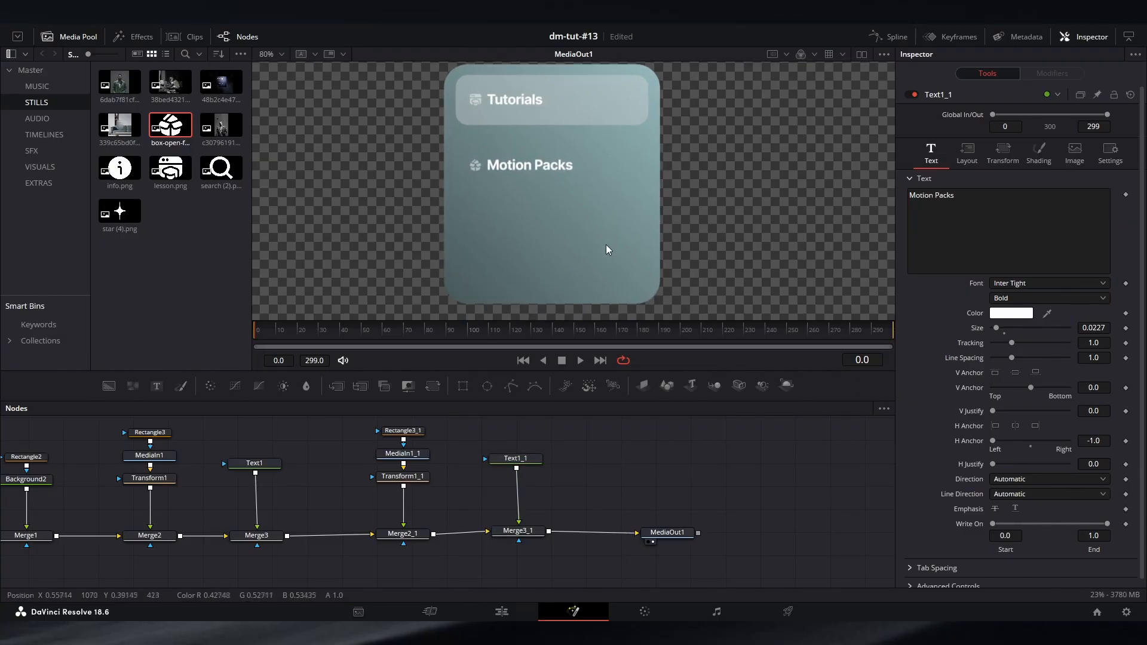
# Step: Move the Rectangle2 bar mask down behind the "Motion Packs" row, to a centre Y of about 0.5366
pyautogui.moveTo(686, 492); pyautogui.dragTo(586, 503)
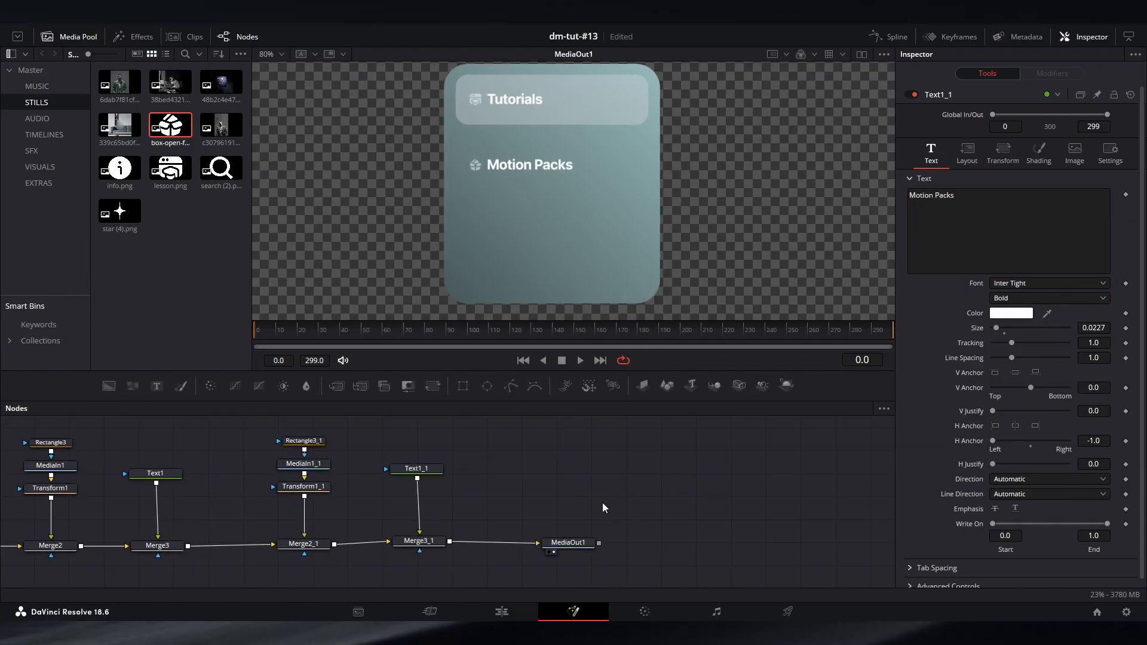
pyautogui.moveTo(238, 500); pyautogui.dragTo(756, 495)
pyautogui.click(446, 462)
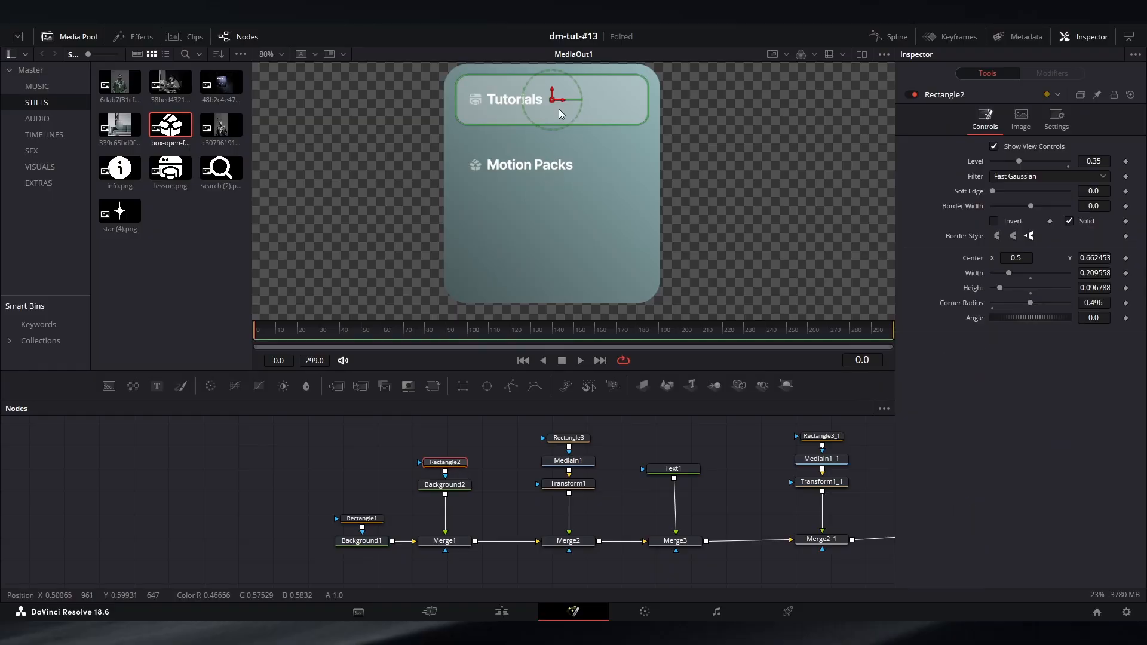
pyautogui.moveTo(553, 88); pyautogui.dragTo(552, 153)
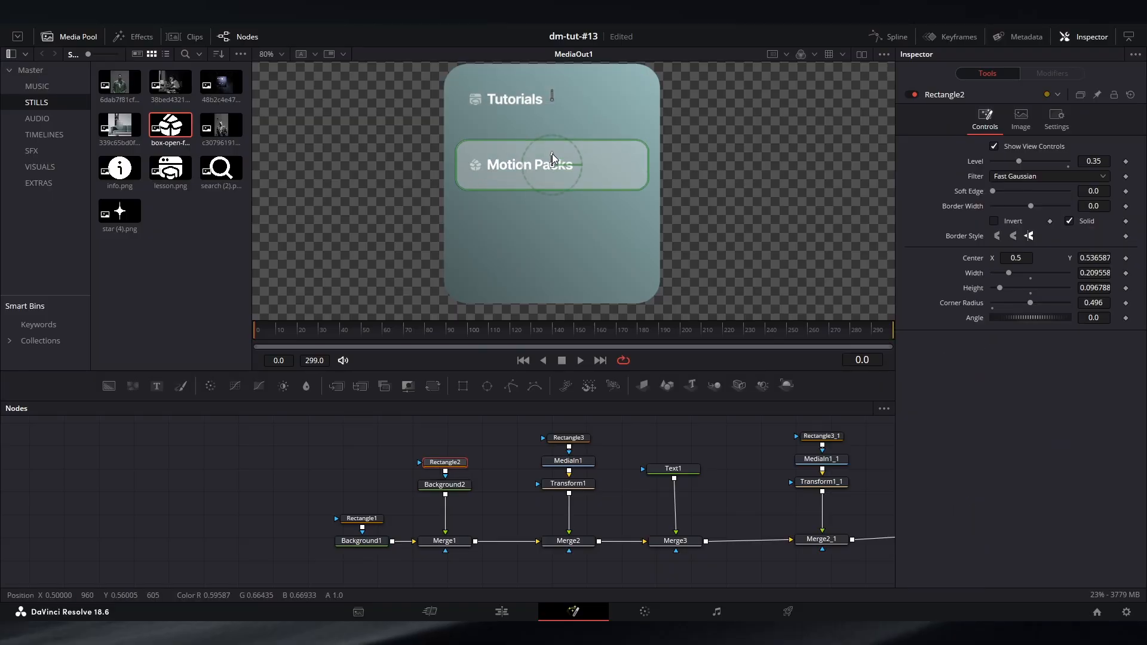
pyautogui.click(673, 436)
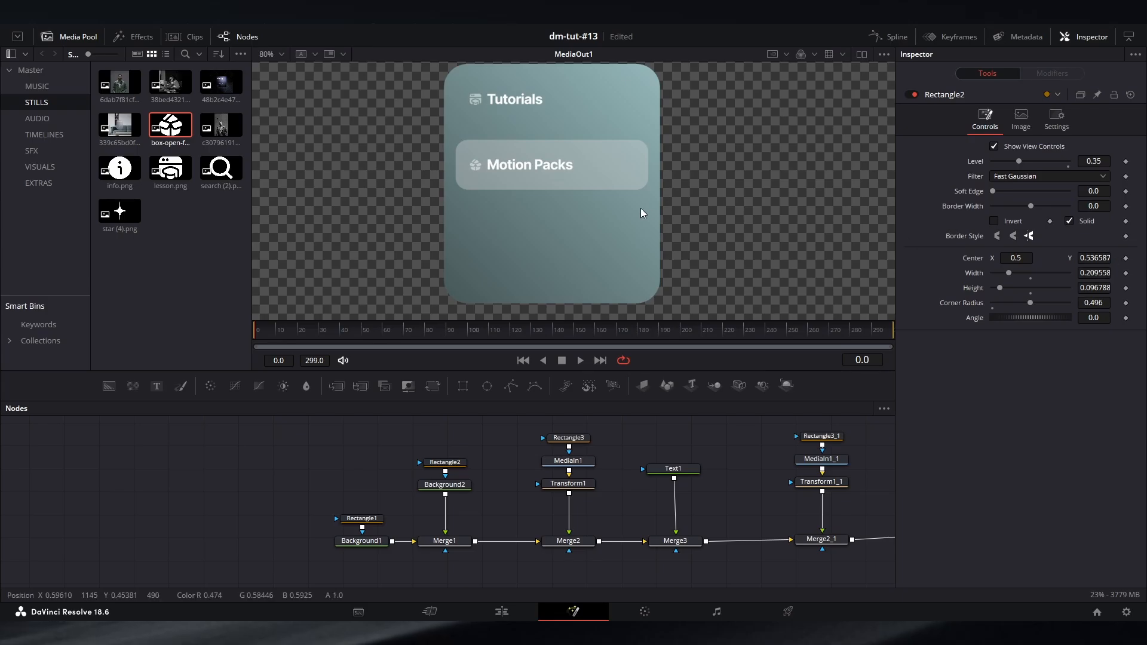
pyautogui.scroll(-2, 640, 208)
pyautogui.moveTo(709, 462); pyautogui.dragTo(294, 462)
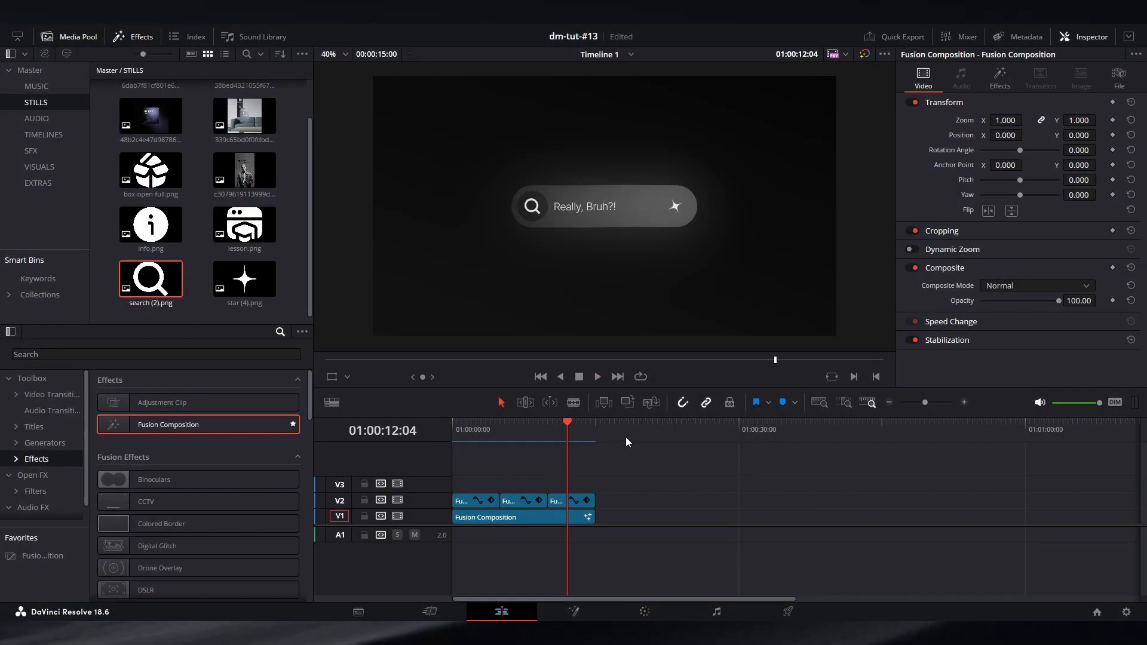
# Step: Add a new Fusion Composition to the timeline at 01:00:19:35, after the existing clips, and open it in Fusion
pyautogui.click(639, 432)
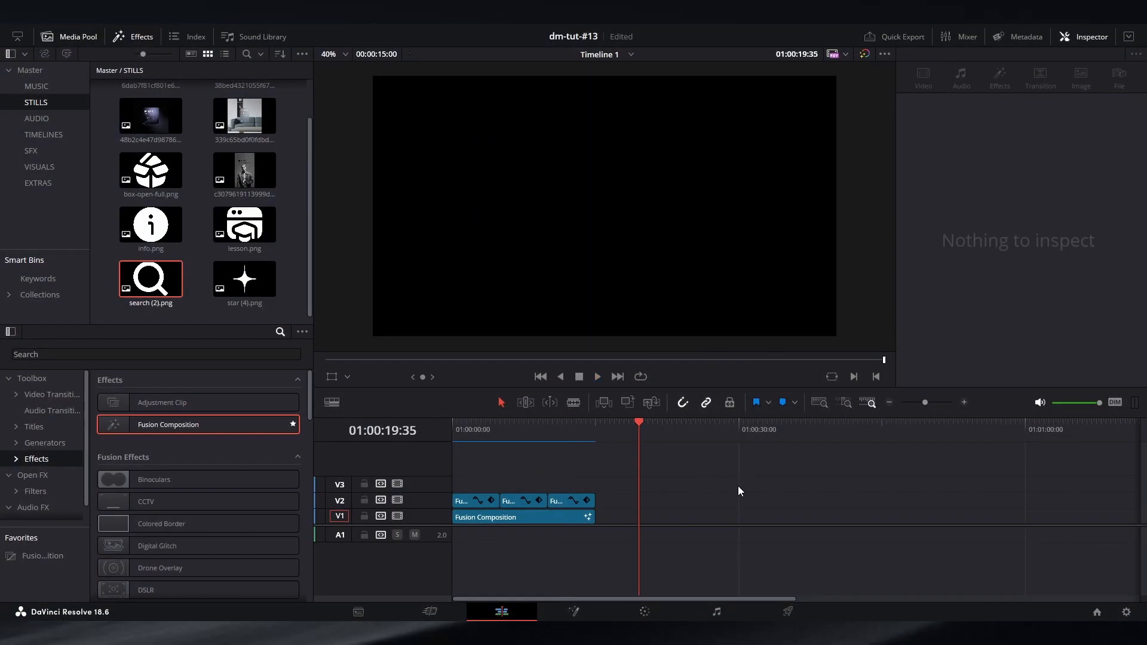
pyautogui.moveTo(739, 487); pyautogui.dragTo(574, 484)
pyautogui.moveTo(301, 423); pyautogui.dragTo(495, 519)
pyautogui.rightClick(494, 520)
pyautogui.click(570, 440)
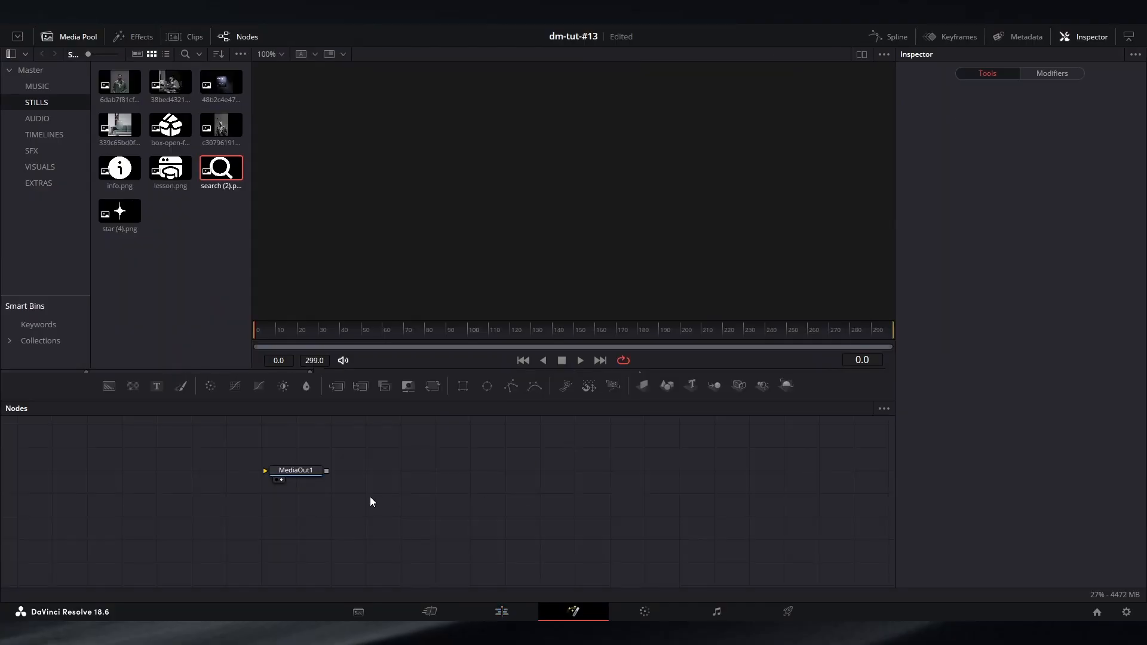
# Step: Feed MediaOut1 with a Background node at alpha 0 and merge a second Background over it
pyautogui.moveTo(370, 496); pyautogui.dragTo(694, 532)
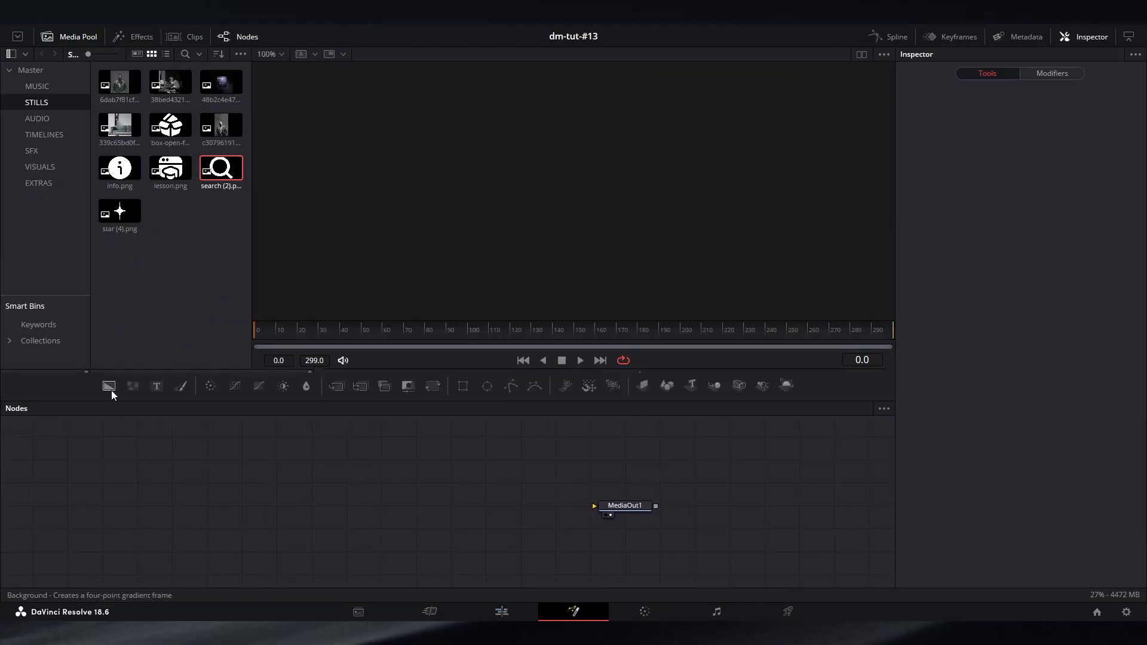
pyautogui.moveTo(110, 386); pyautogui.dragTo(668, 526)
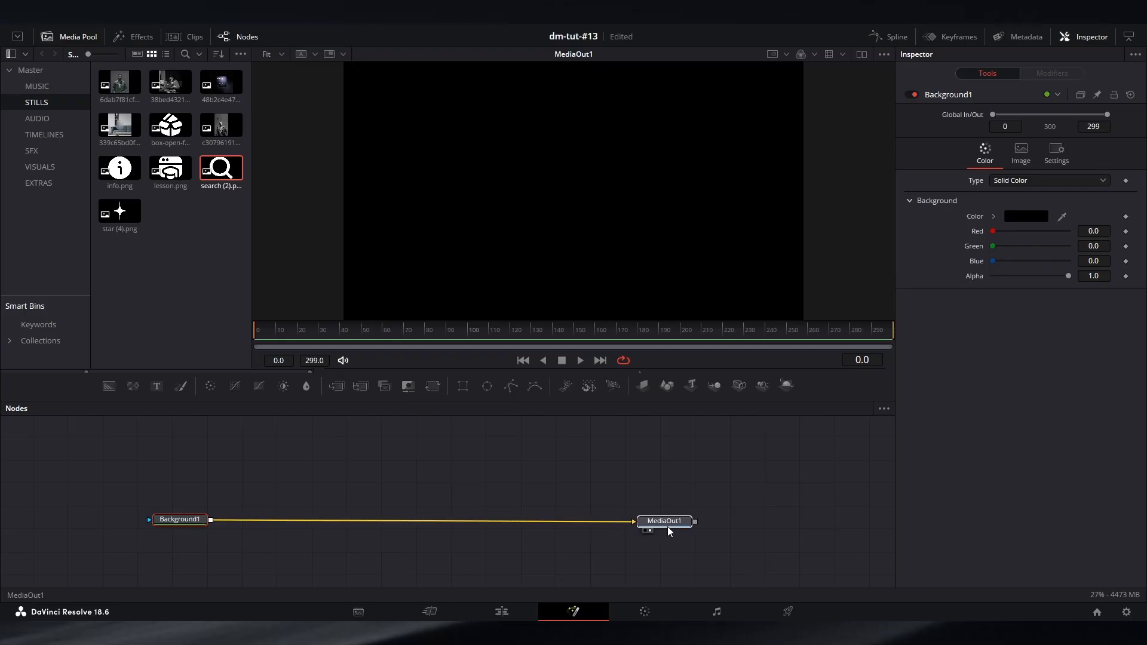
pyautogui.click(193, 524)
pyautogui.moveTo(1068, 275); pyautogui.dragTo(873, 298)
pyautogui.moveTo(357, 460); pyautogui.dragTo(411, 471)
pyautogui.moveTo(119, 391); pyautogui.dragTo(267, 538)
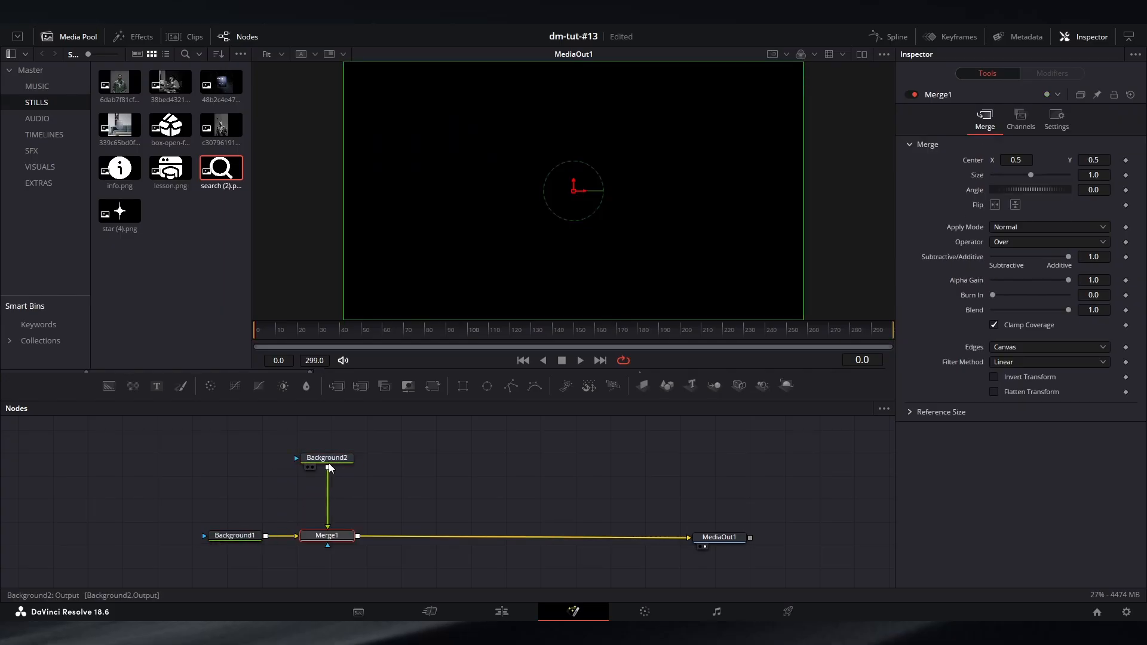
# Step: Mask Background2 with a rectangle of width 0.4 and height 0.161, with fully rounded corners
pyautogui.click(463, 385)
pyautogui.moveTo(604, 128); pyautogui.dragTo(601, 169)
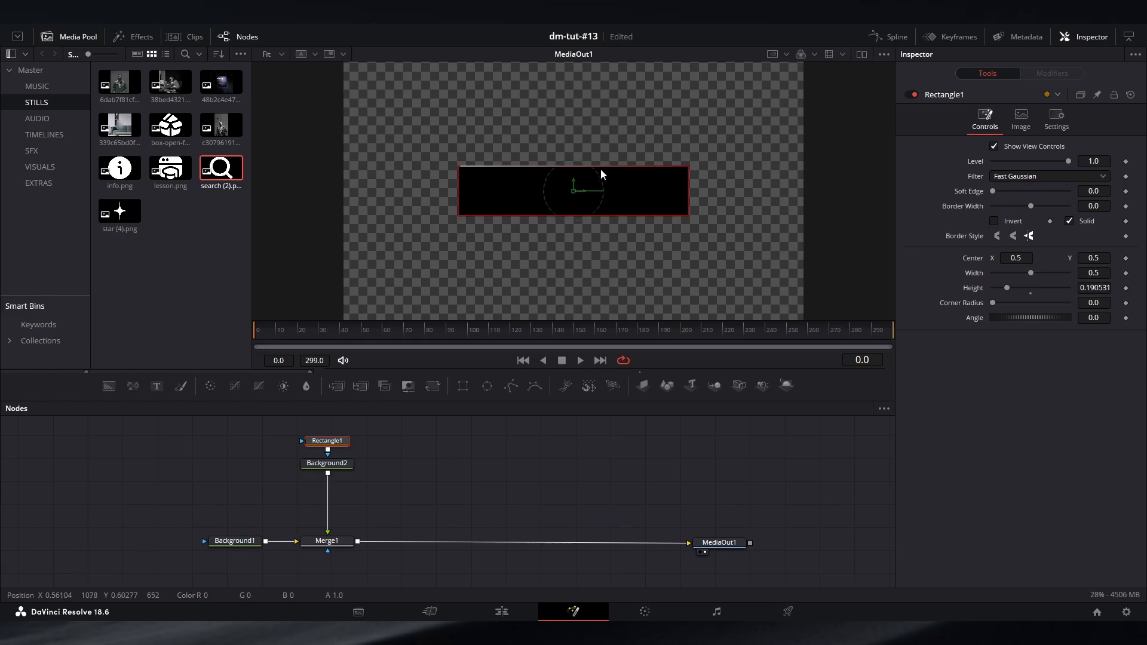
pyautogui.moveTo(690, 190); pyautogui.dragTo(669, 191)
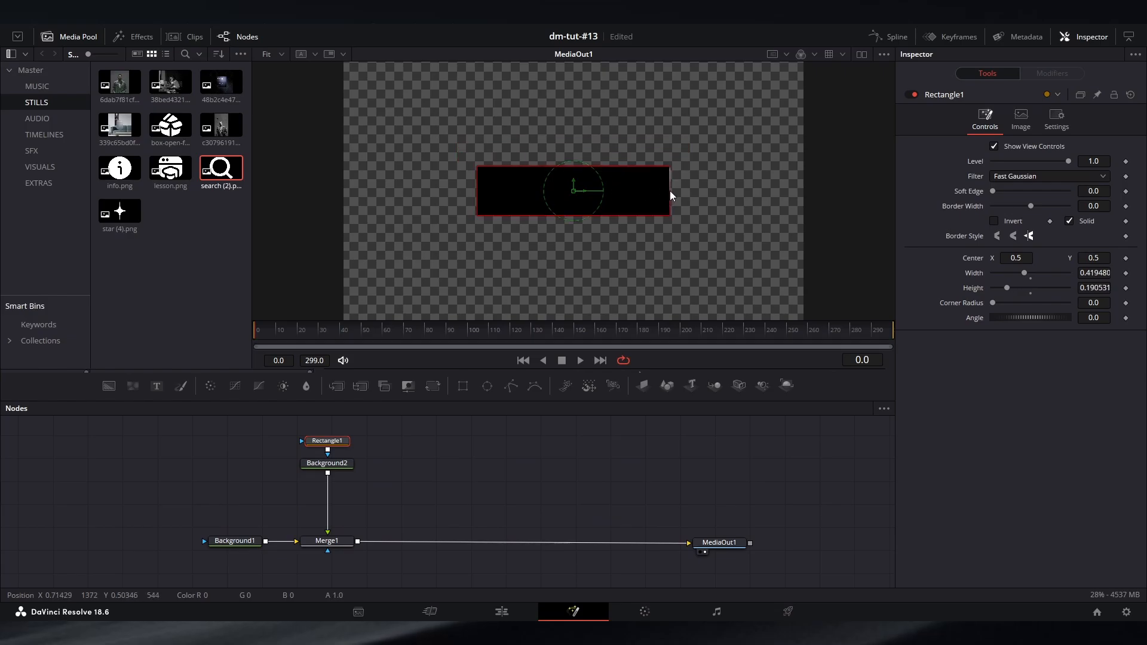
pyautogui.click(1094, 274)
pyautogui.write('0.4')
pyautogui.press('Tab')
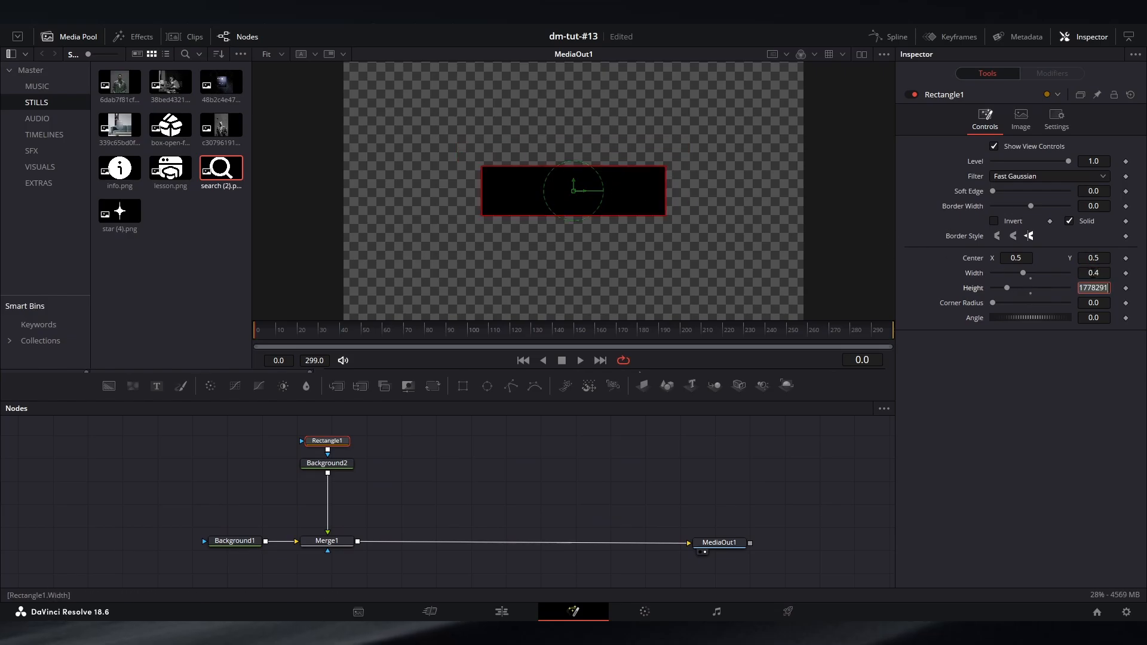
pyautogui.write('0.161')
pyautogui.press('Return')
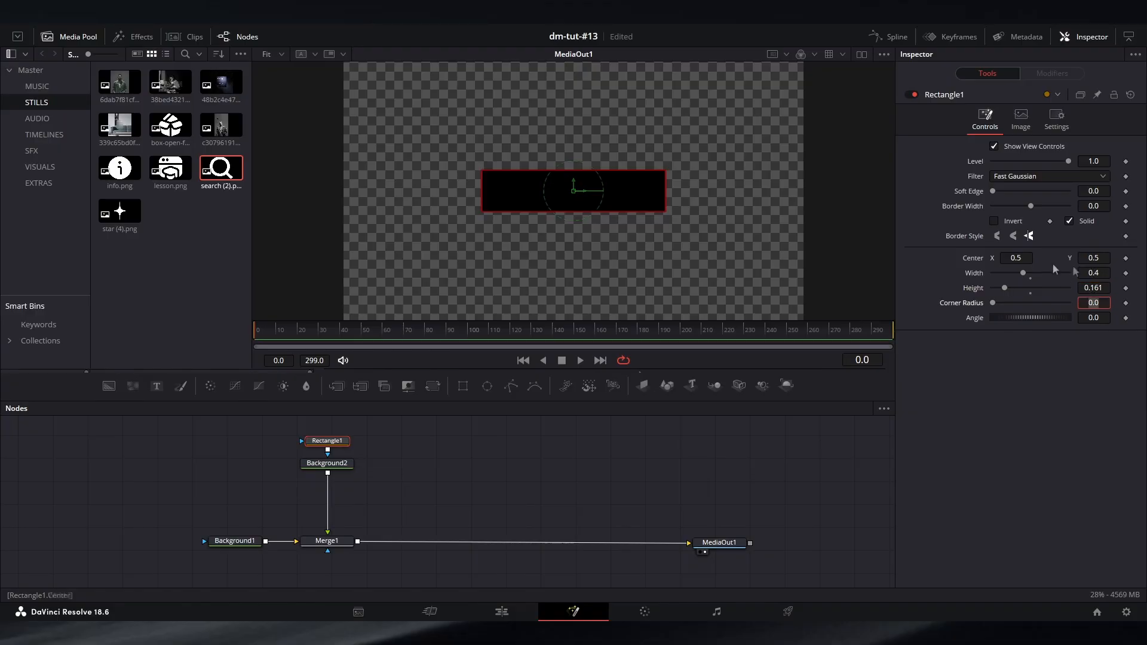
pyautogui.click(789, 468)
pyautogui.moveTo(994, 303); pyautogui.dragTo(1078, 307)
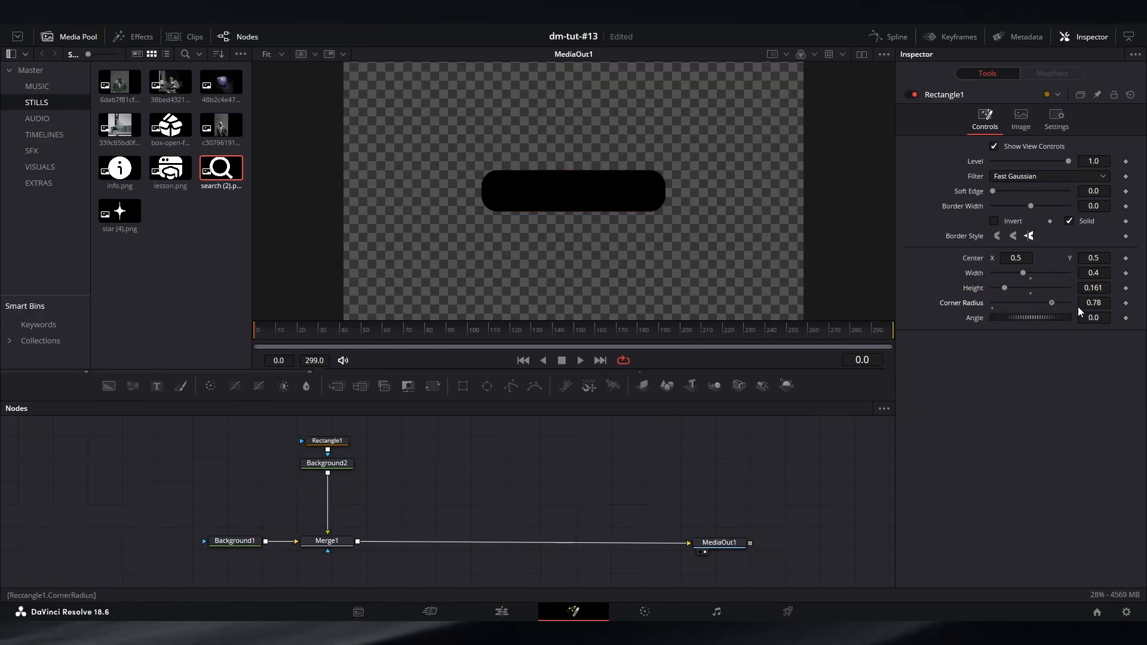
# Step: Switch Background2 to a Gradient fill and set its start colour to a very dark grey
pyautogui.click(323, 467)
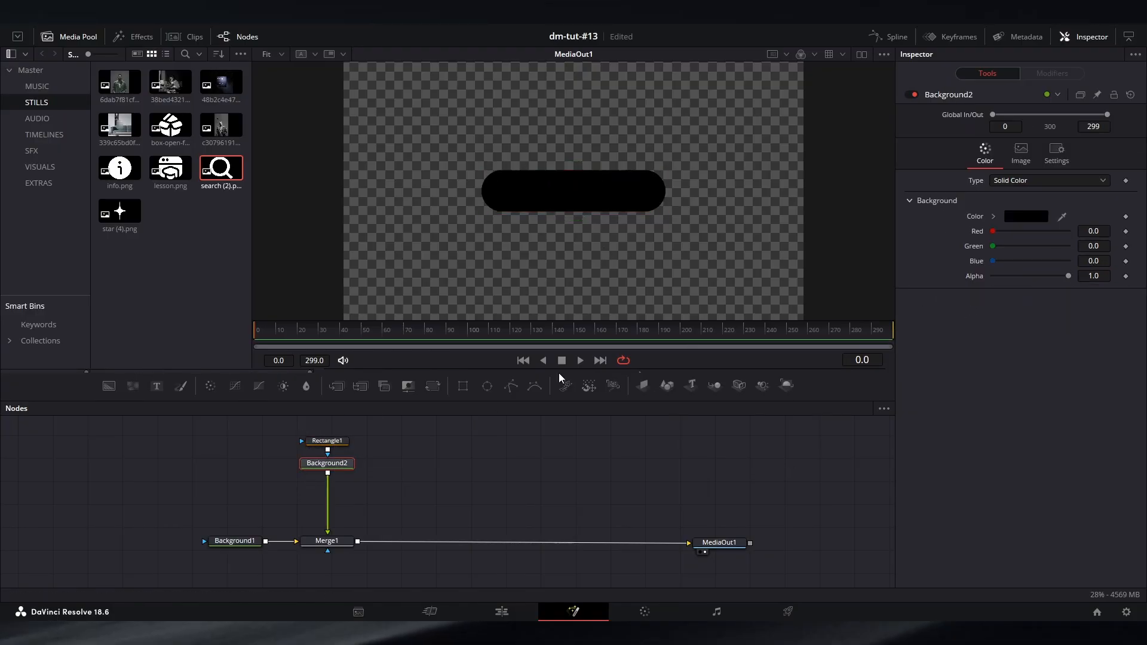
pyautogui.click(1016, 182)
pyautogui.click(1030, 252)
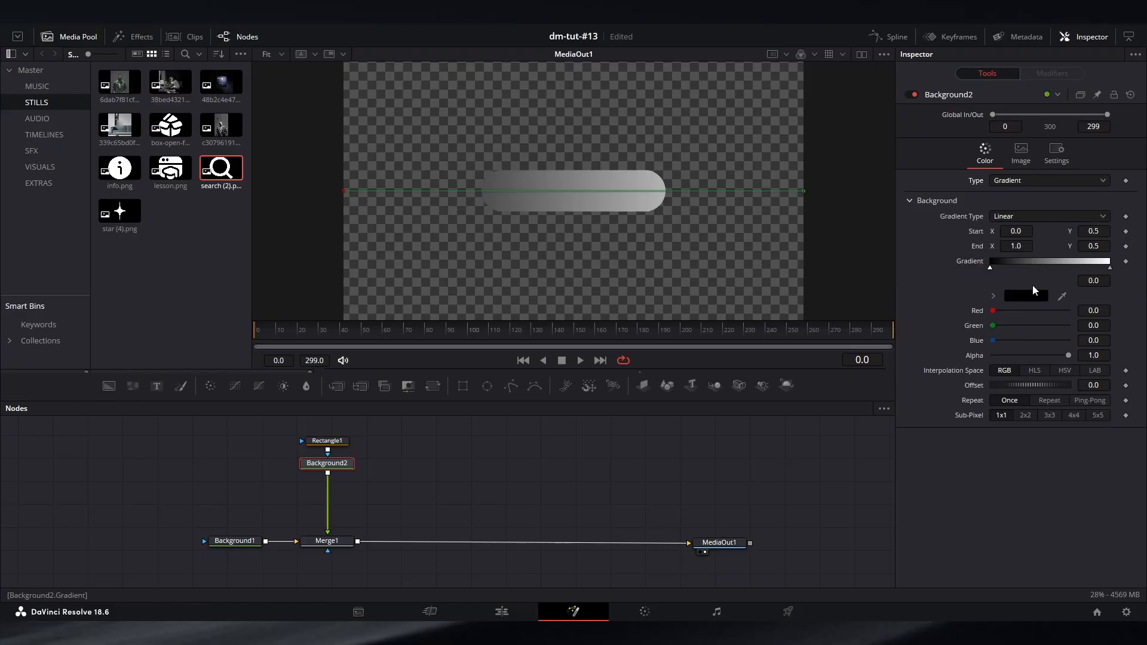
pyautogui.click(1035, 294)
pyautogui.moveTo(714, 326)
pyautogui.mouseDown()
pyautogui.moveTo(709, 293)
pyautogui.moveTo(711, 305)
pyautogui.mouseUp()
pyautogui.click(710, 423)
# Step: Set the end colour of Background2's gradient to a grey with red, green and blue at about 0.267
pyautogui.click(1111, 269)
pyautogui.click(1026, 295)
pyautogui.click(696, 423)
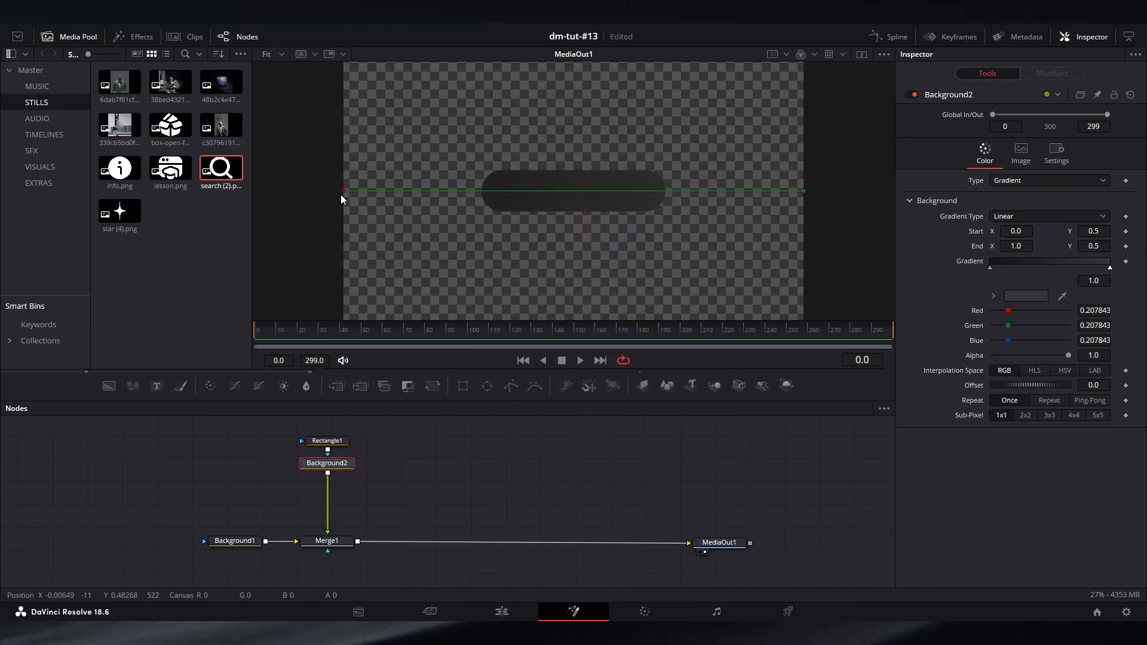
pyautogui.click(622, 456)
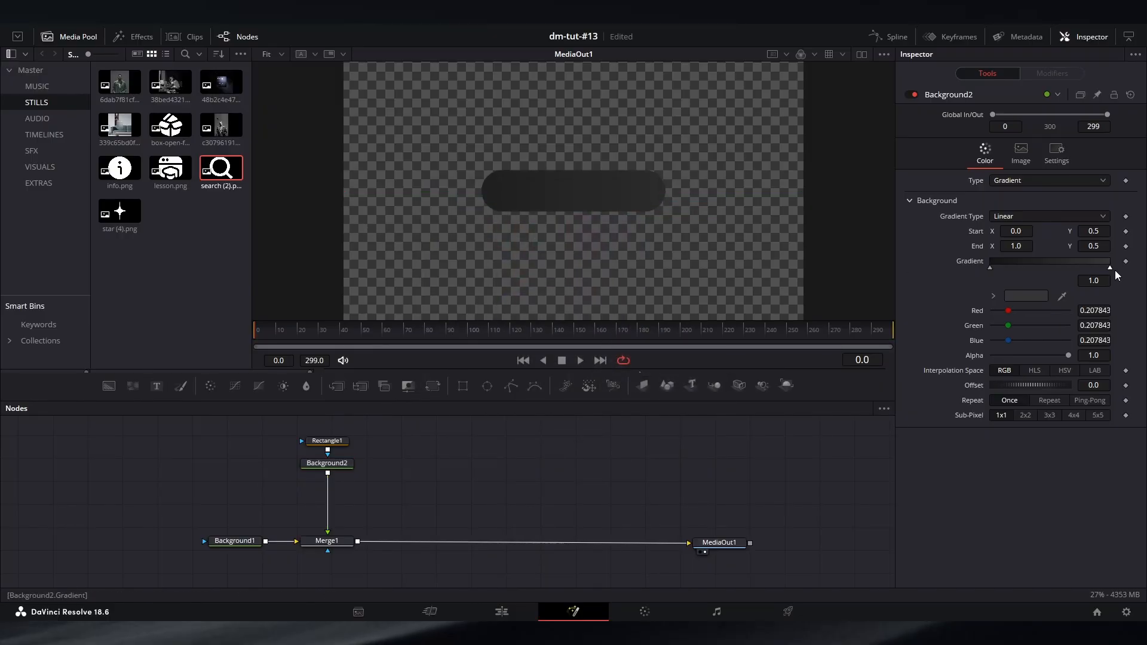
pyautogui.click(1035, 297)
pyautogui.click(712, 299)
pyautogui.click(696, 423)
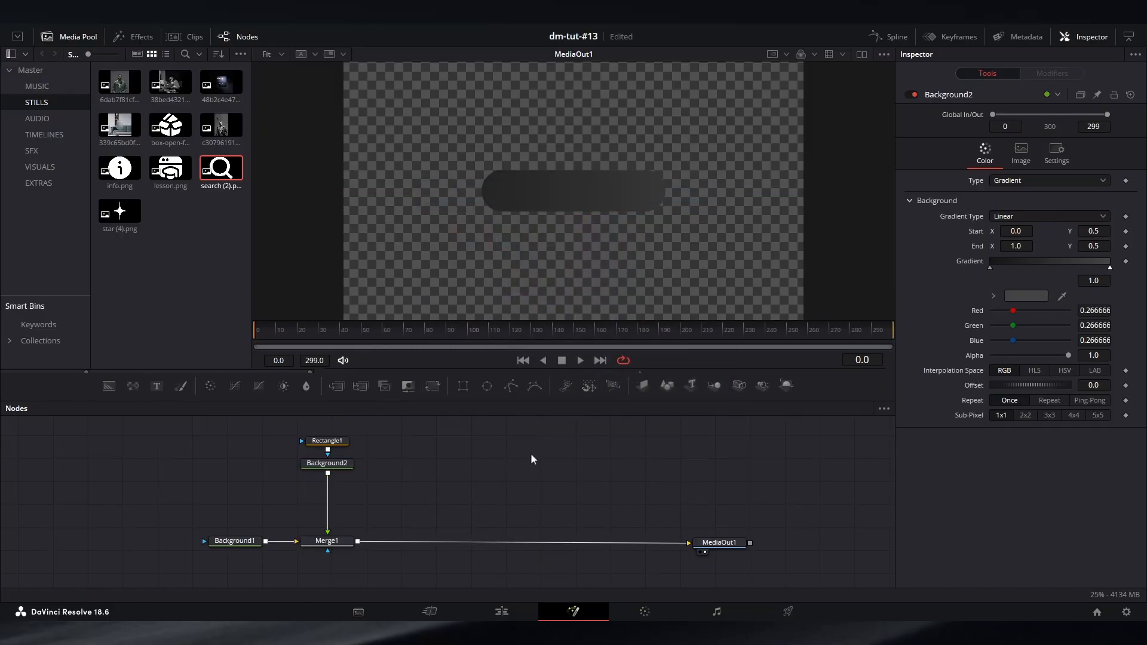
# Step: Add search (2).png to the composition and merge it after Merge1
pyautogui.moveTo(534, 459); pyautogui.dragTo(425, 461)
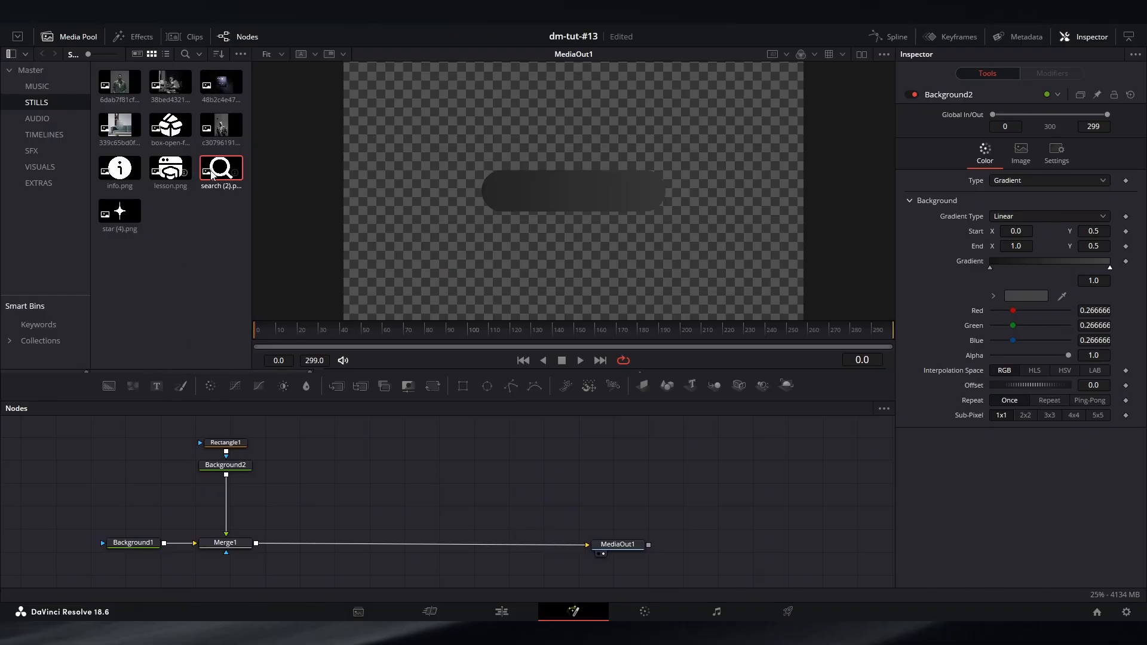
pyautogui.moveTo(212, 175); pyautogui.dragTo(319, 466)
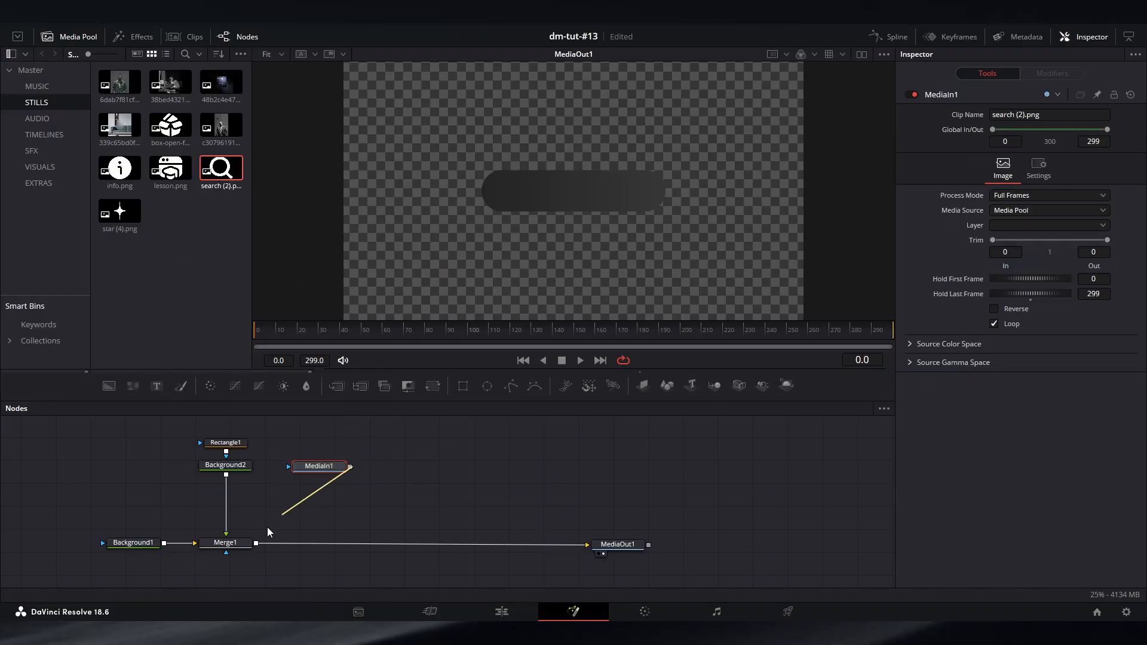
pyautogui.moveTo(268, 529); pyautogui.dragTo(256, 545)
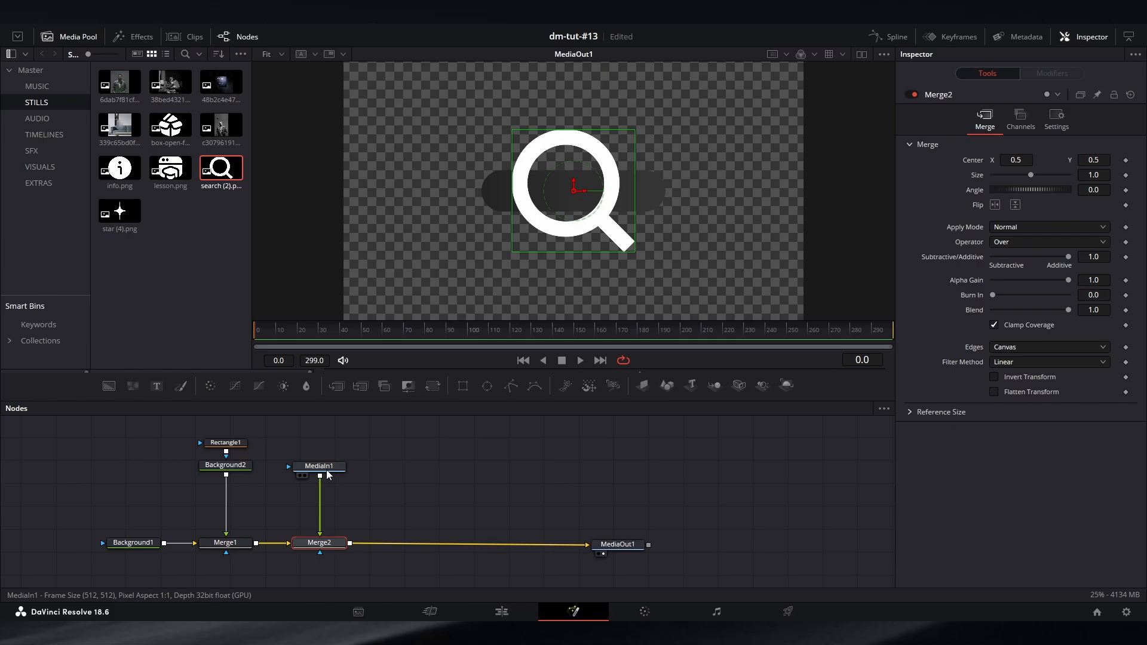
# Step: Add an ellipse mask to the search icon and enlarge it around the whole icon, to about 1.72 wide and high
pyautogui.click(326, 471)
pyautogui.click(487, 385)
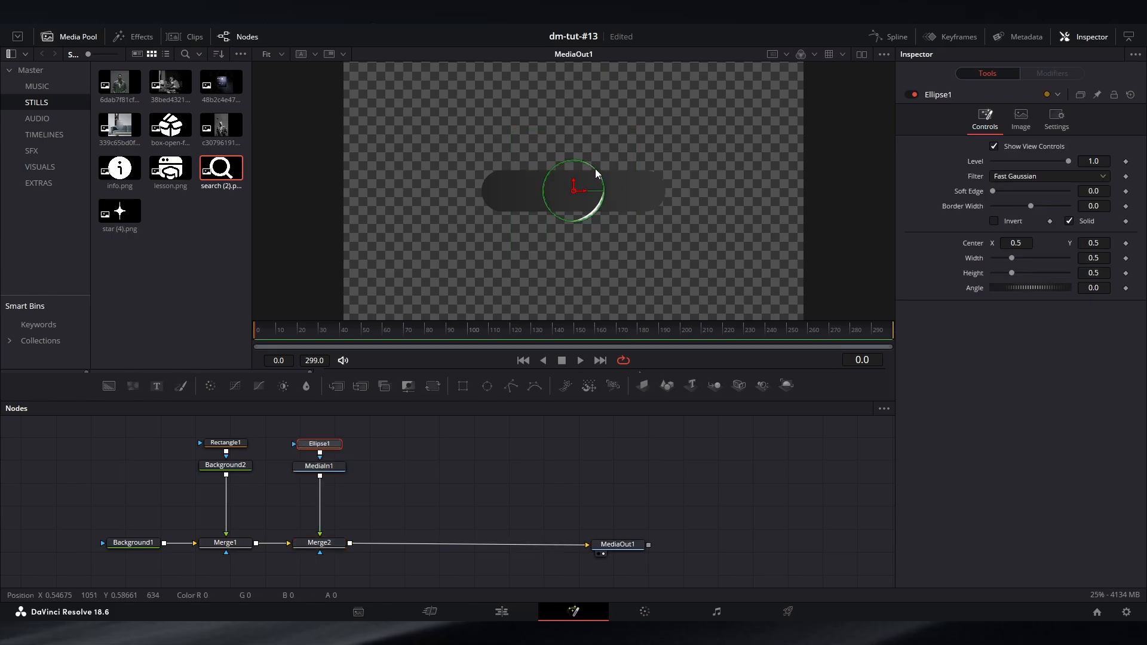
pyautogui.moveTo(596, 169); pyautogui.dragTo(646, 115)
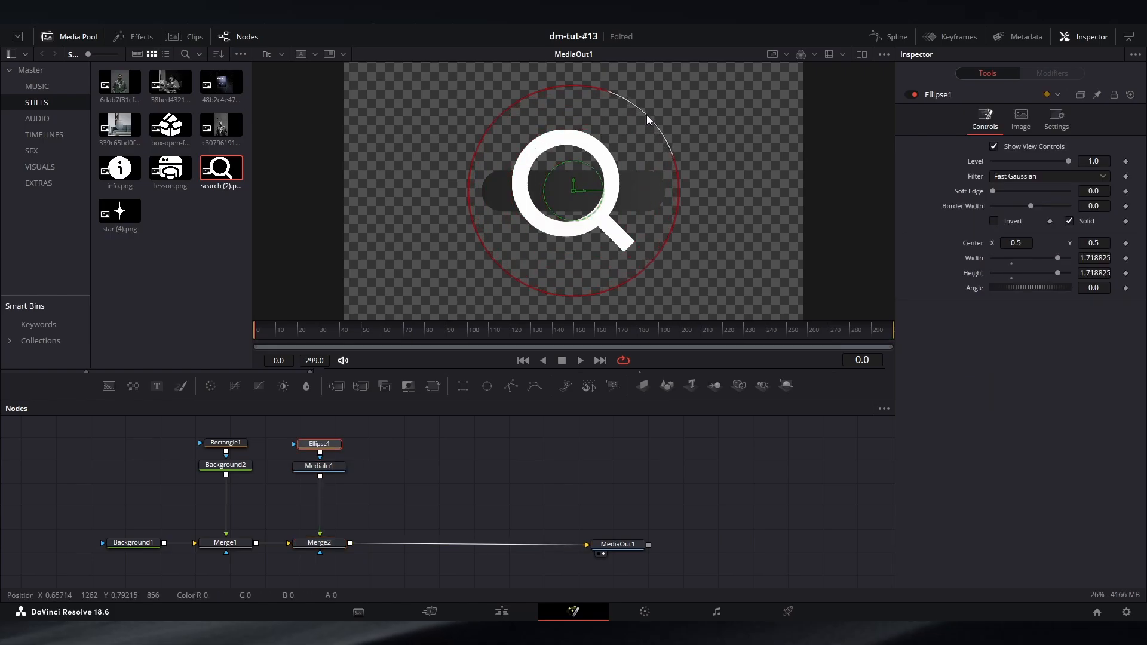
# Step: Add a Transform to the search icon, shrinking it to about 0.125 and moving it to the left end of the bar
pyautogui.click(335, 466)
pyautogui.click(432, 385)
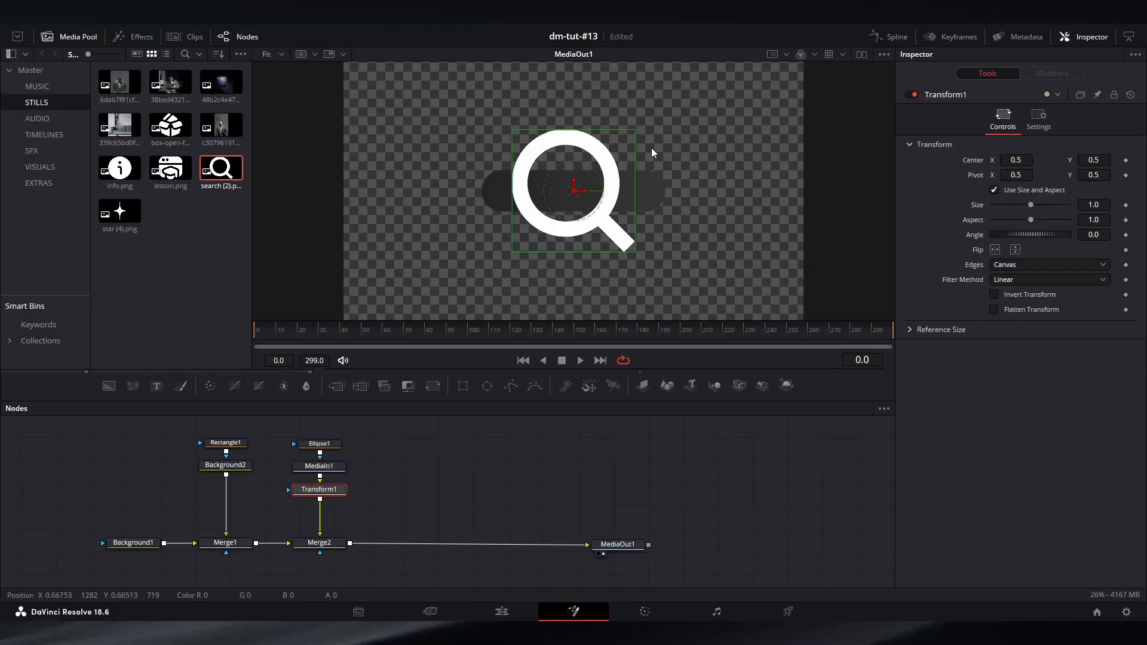
pyautogui.moveTo(636, 130); pyautogui.dragTo(576, 184)
pyautogui.click(537, 458)
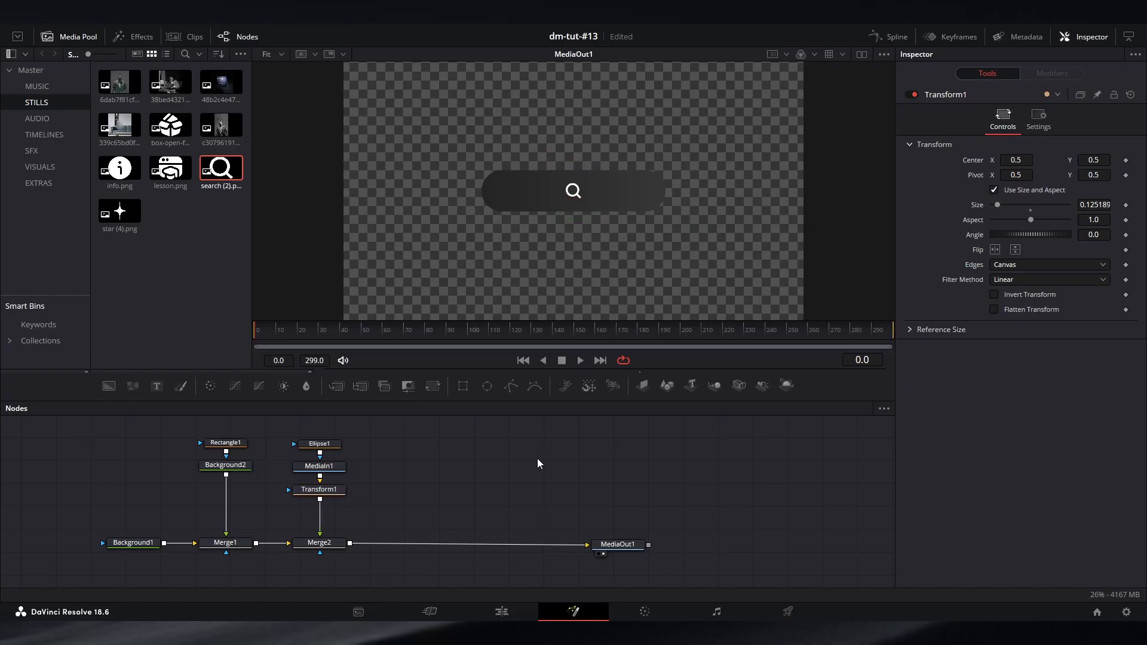
pyautogui.moveTo(1016, 160); pyautogui.dragTo(873, 160)
# Step: Spread the nodes apart and merge a new Background between Merge1 and Merge2
pyautogui.moveTo(588, 479); pyautogui.dragTo(751, 479)
pyautogui.moveTo(166, 427); pyautogui.dragTo(258, 547)
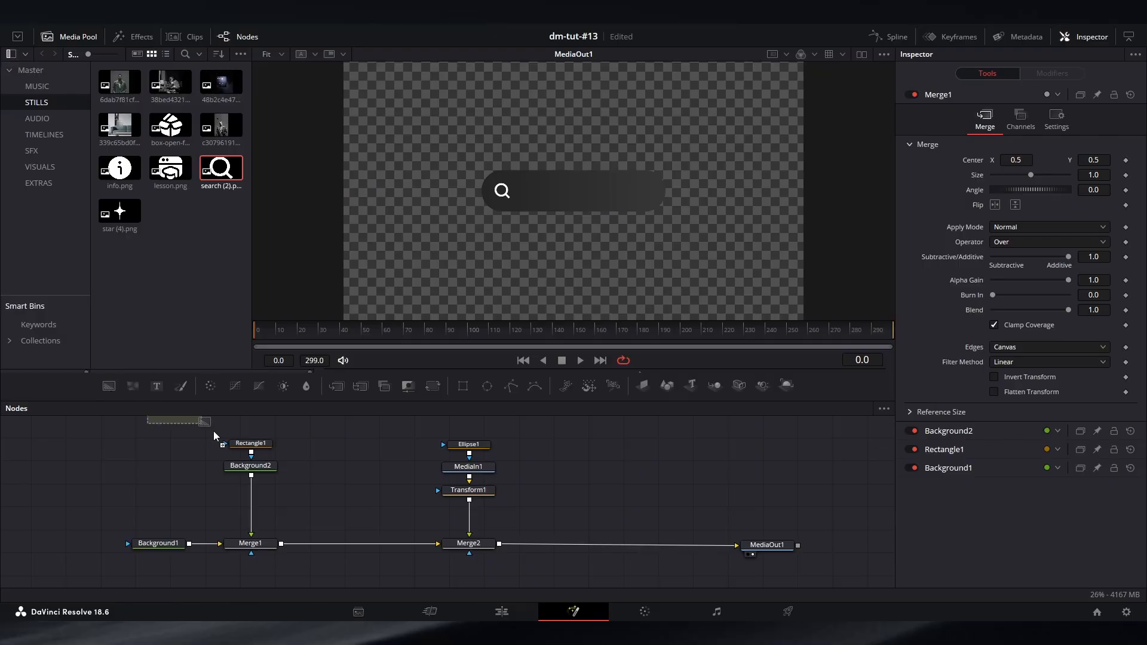
pyautogui.moveTo(215, 435); pyautogui.dragTo(286, 544)
pyautogui.moveTo(358, 479); pyautogui.dragTo(360, 504)
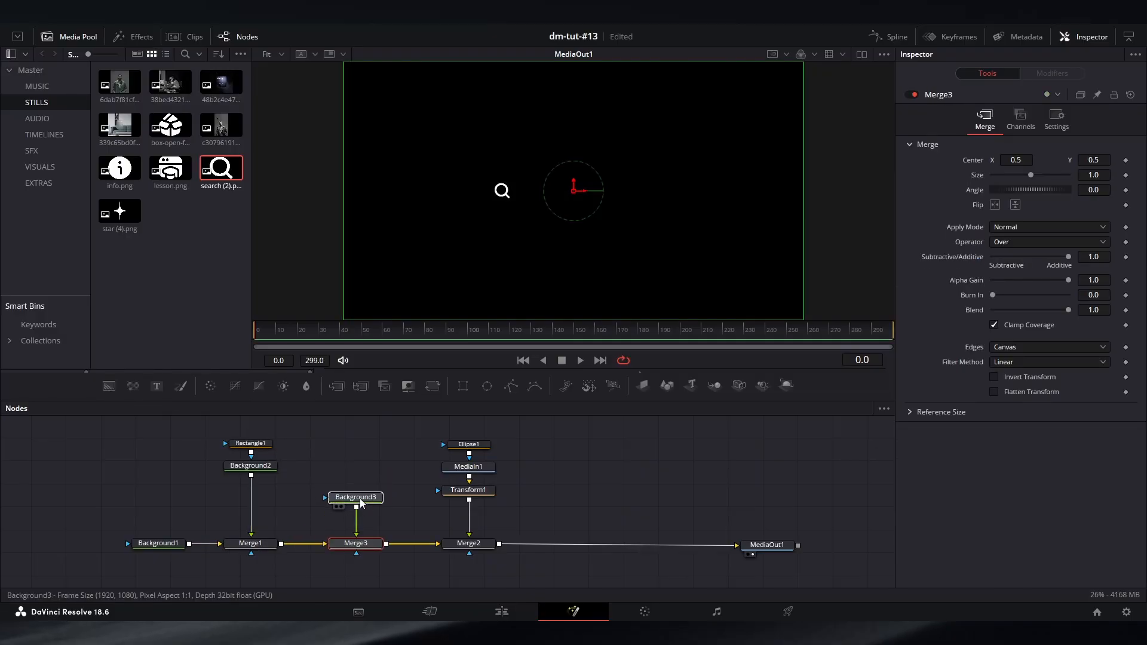
# Step: Mask Background3 with an ellipse centred behind the search icon, about 0.066 wide and high
pyautogui.click(487, 385)
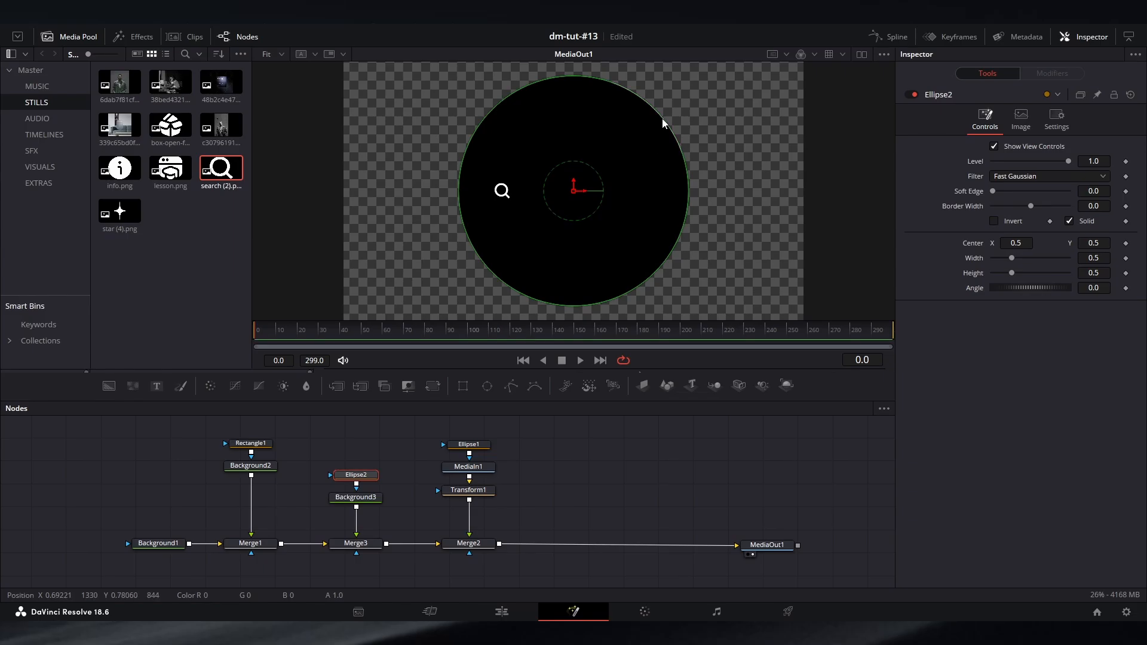
pyautogui.moveTo(662, 118); pyautogui.dragTo(497, 206)
pyautogui.scroll(4, 512, 195)
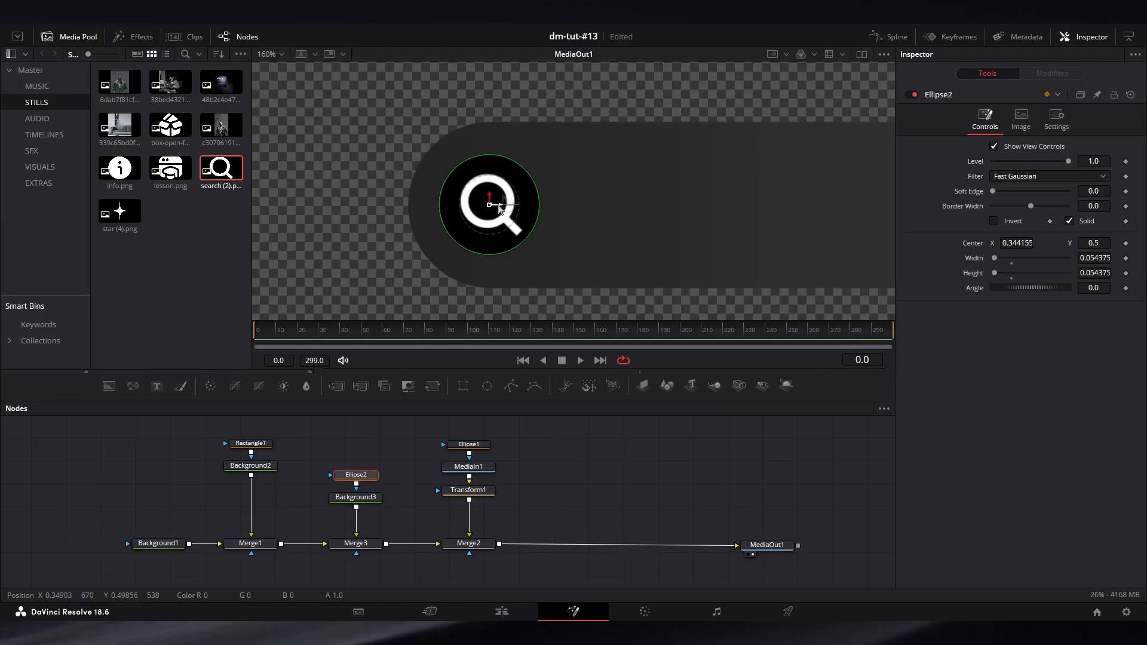
pyautogui.moveTo(520, 166); pyautogui.dragTo(529, 154)
pyautogui.click(574, 473)
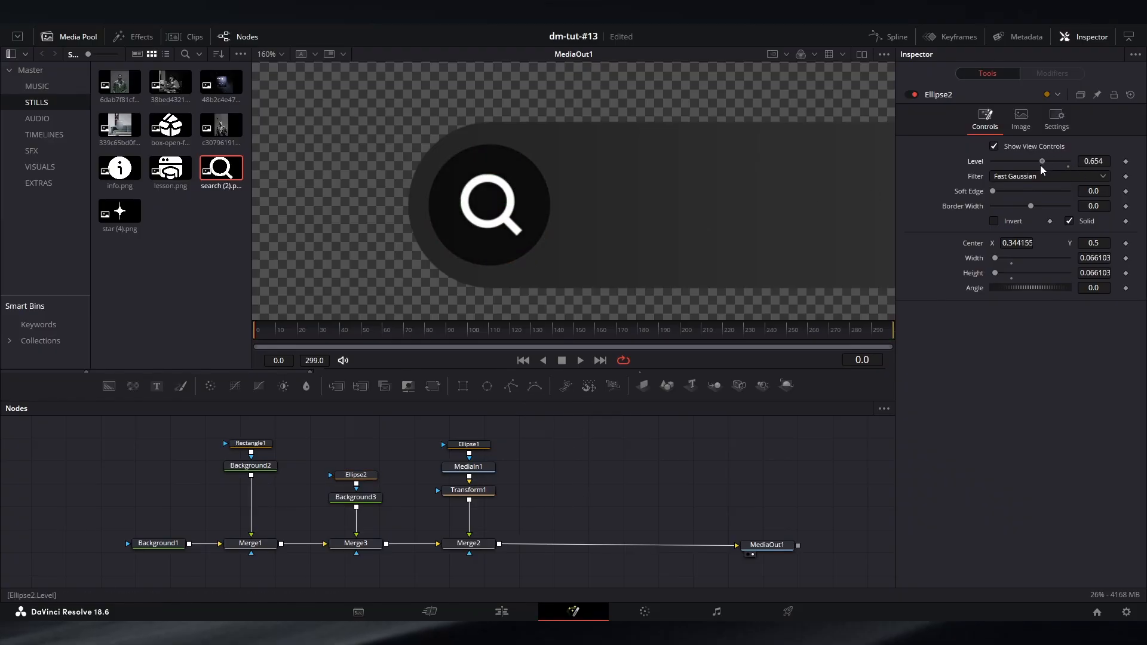
# Step: Set the level of the Ellipse2 mask to 0.5
pyautogui.moveTo(1037, 165); pyautogui.dragTo(1034, 165)
pyautogui.scroll(-4, 590, 245)
pyautogui.moveTo(607, 246); pyautogui.dragTo(518, 232)
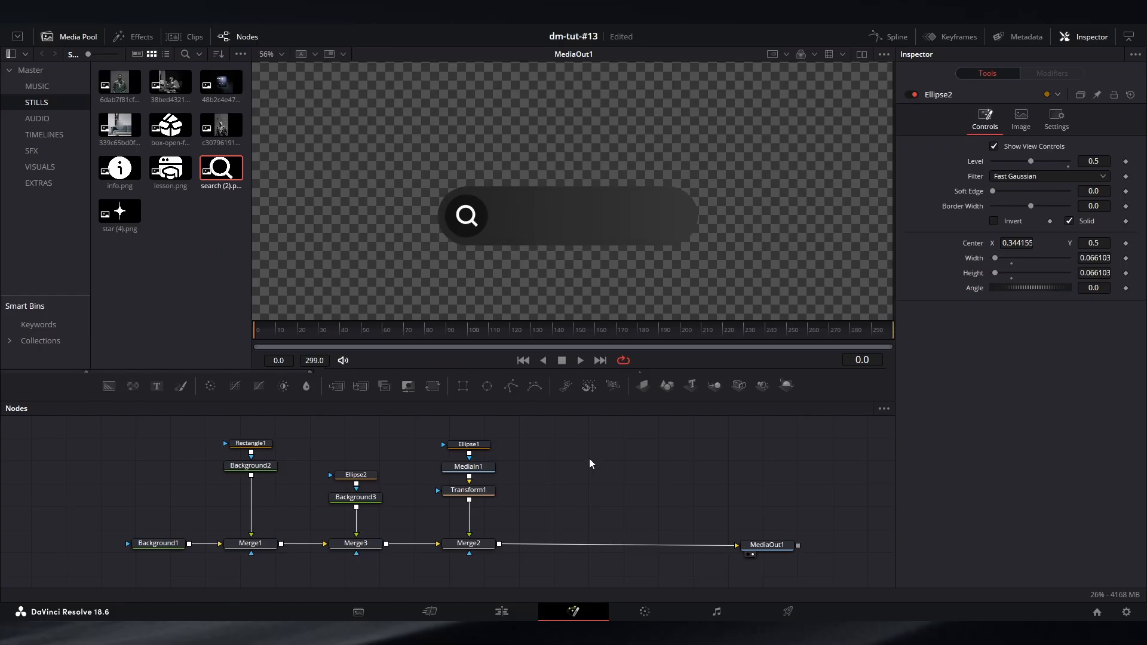
# Step: Merge a text node after Merge2 and make it read "What is...?"
pyautogui.moveTo(568, 462); pyautogui.dragTo(355, 469)
pyautogui.moveTo(159, 389); pyautogui.dragTo(290, 550)
pyautogui.click(990, 223)
pyautogui.write('W')
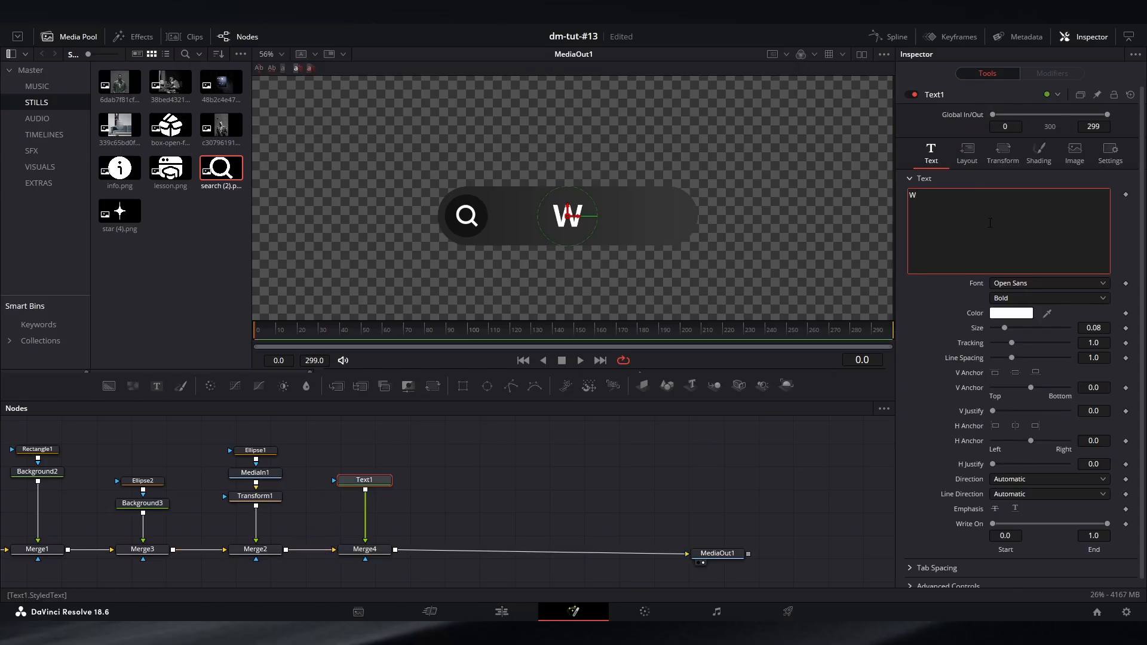
pyautogui.write('hat is')
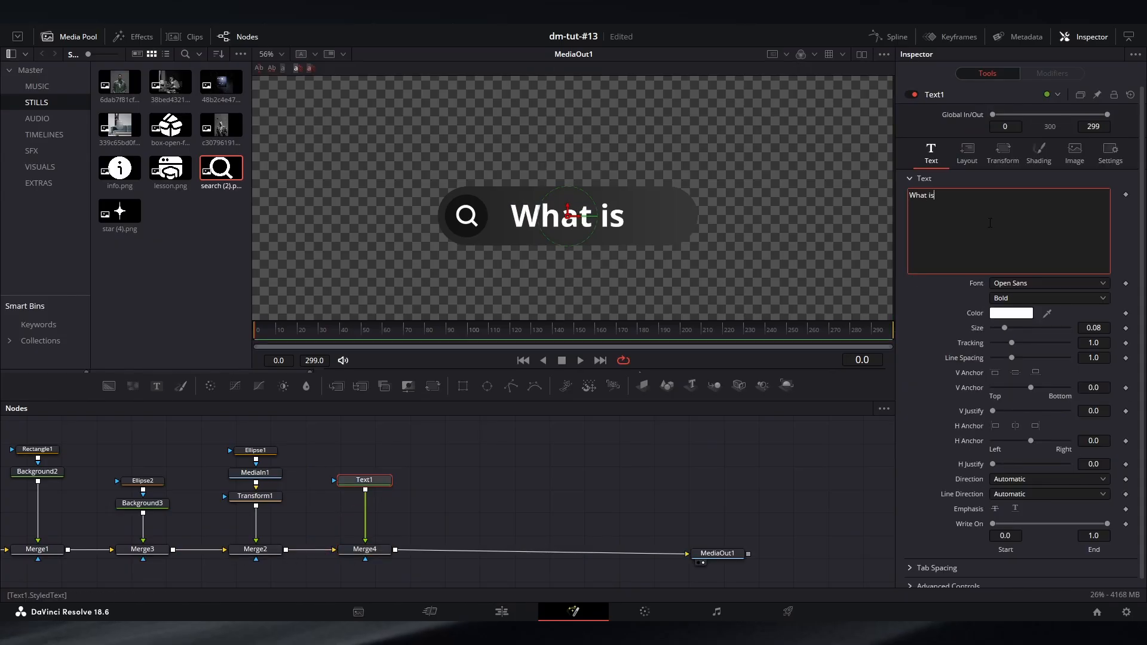
pyautogui.write('...?')
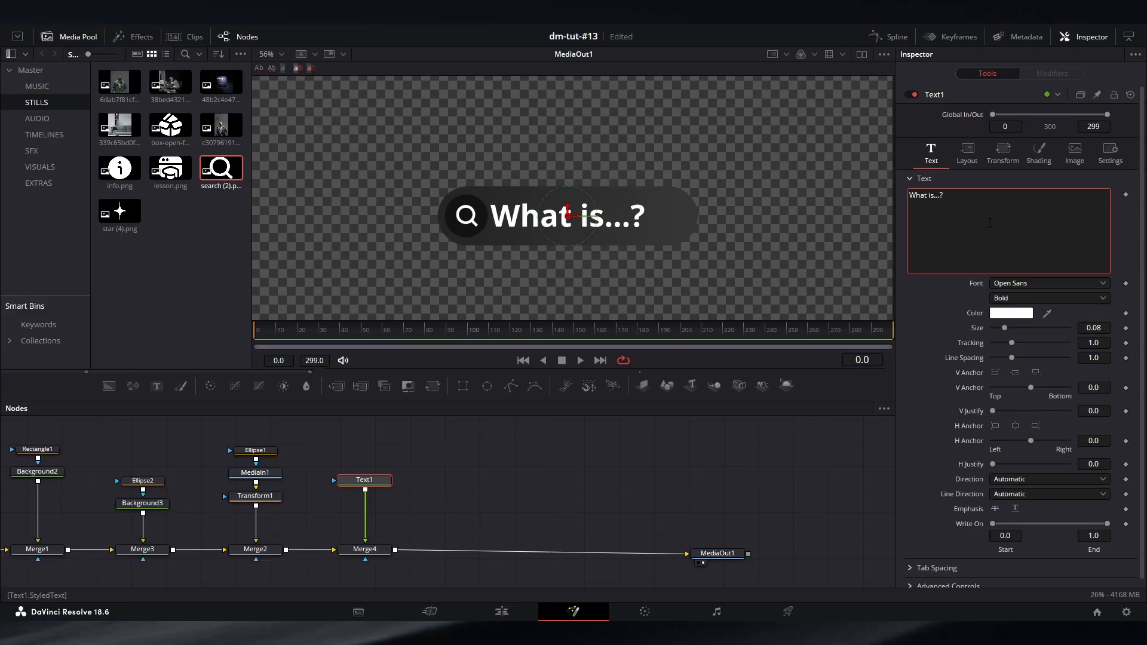
# Step: Set the font of the "What is...?" text to Inter Tight Light
pyautogui.click(1018, 283)
pyautogui.scroll(5, 1010, 352)
pyautogui.click(997, 362)
pyautogui.click(1008, 299)
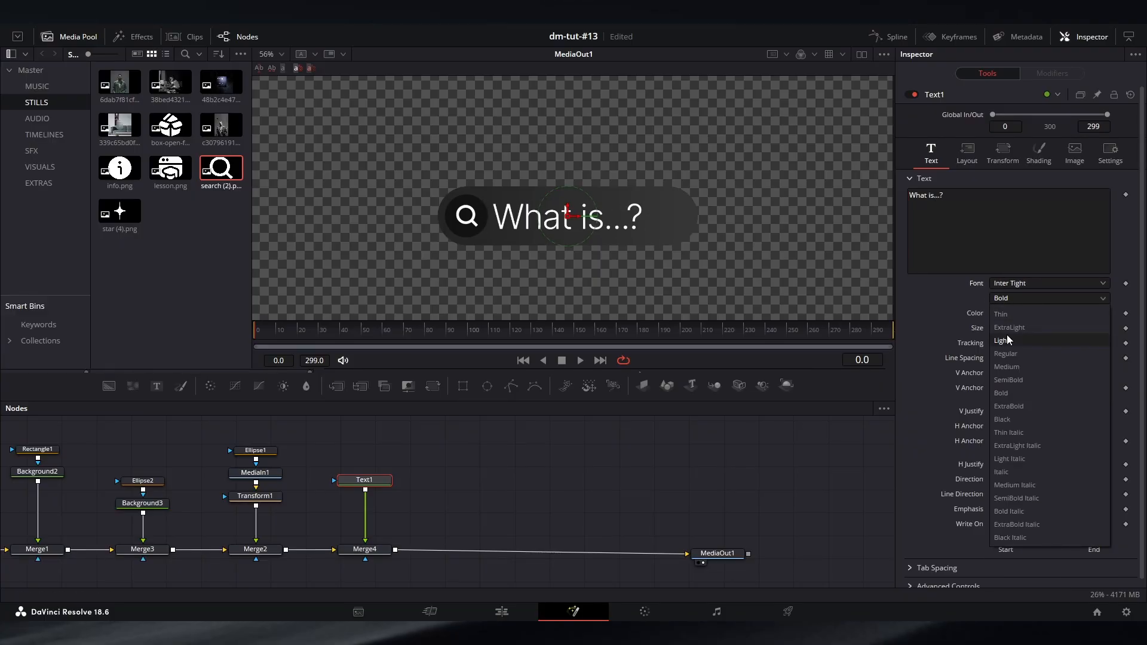
pyautogui.click(1007, 339)
# Step: Left-anchor the text just beside the search icon and reduce its size to about 0.0355
pyautogui.click(995, 426)
pyautogui.moveTo(577, 216); pyautogui.dragTo(505, 217)
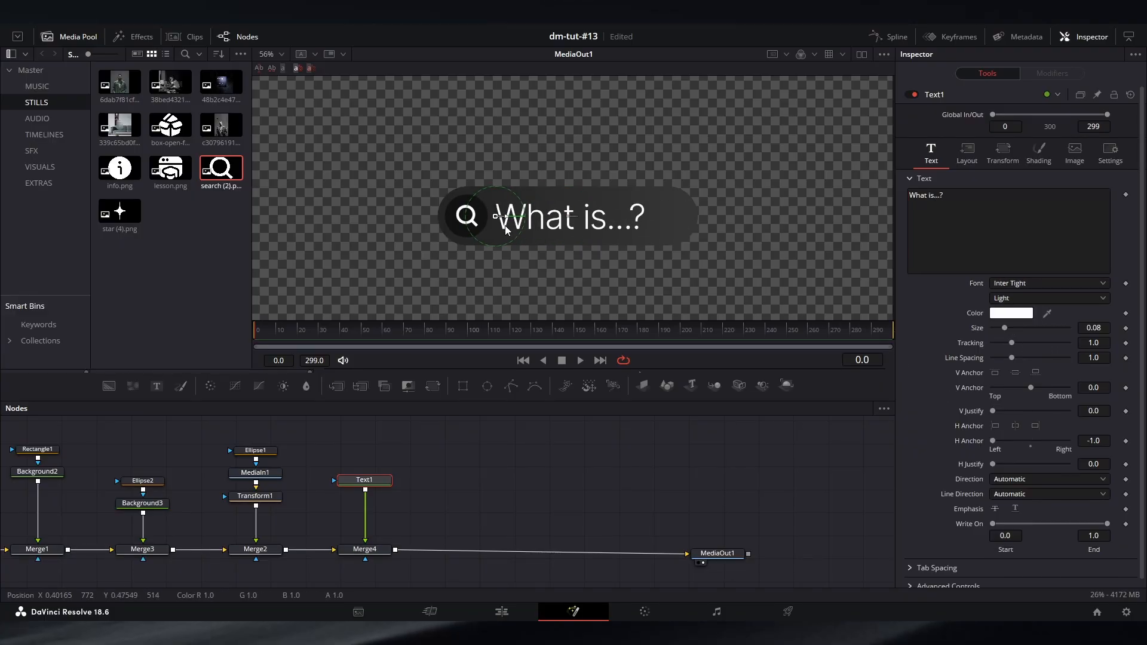
pyautogui.moveTo(1107, 328); pyautogui.dragTo(1089, 328)
pyautogui.click(741, 470)
# Step: Change the colour of the "What is...?" text to a light grey
pyautogui.scroll(1, 525, 221)
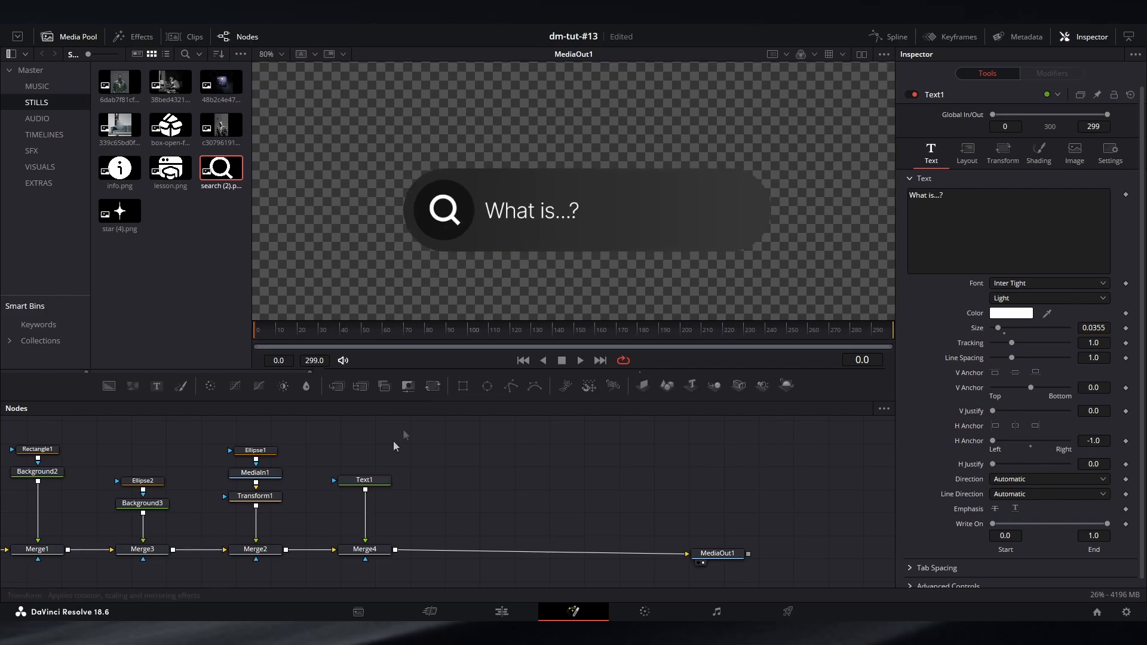
pyautogui.click(1011, 313)
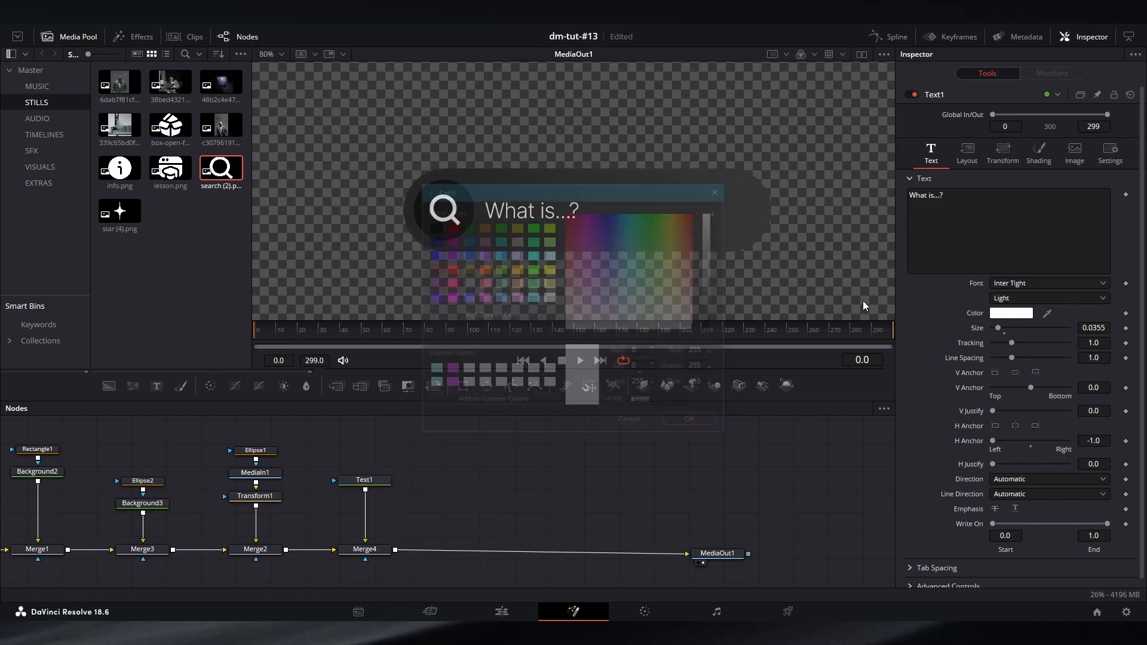
pyautogui.click(711, 235)
pyautogui.click(692, 425)
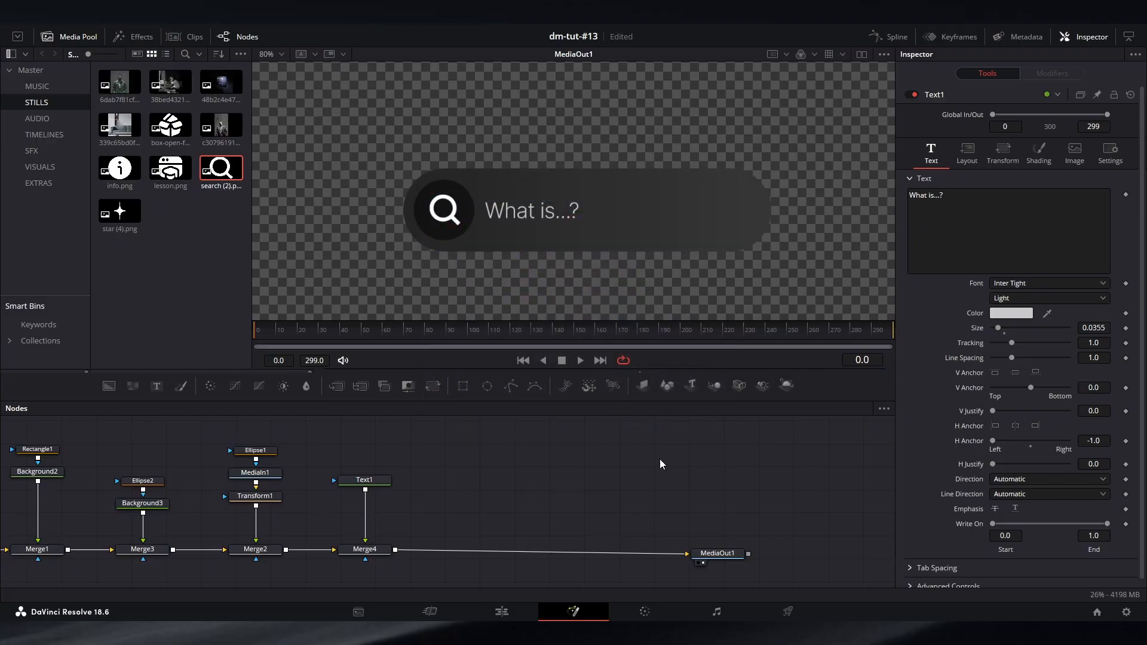
pyautogui.scroll(-1, 578, 219)
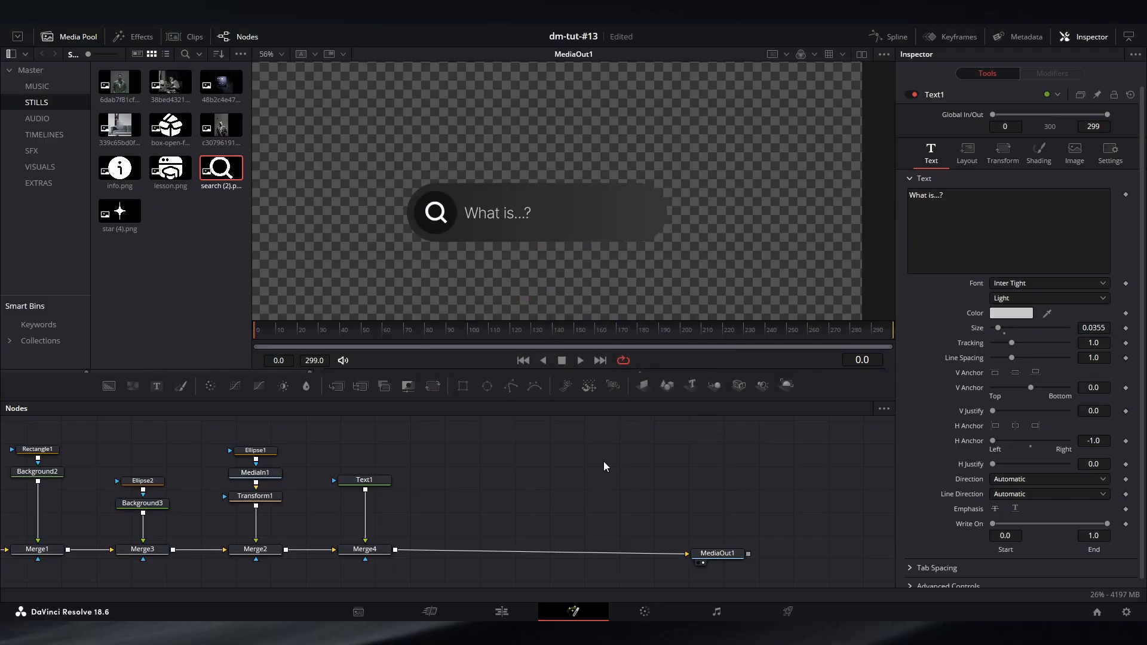
# Step: Add star (4).png to the composition, merge it after Merge4 and turn on Loop for it
pyautogui.moveTo(604, 461); pyautogui.dragTo(521, 444)
pyautogui.moveTo(635, 536); pyautogui.dragTo(687, 533)
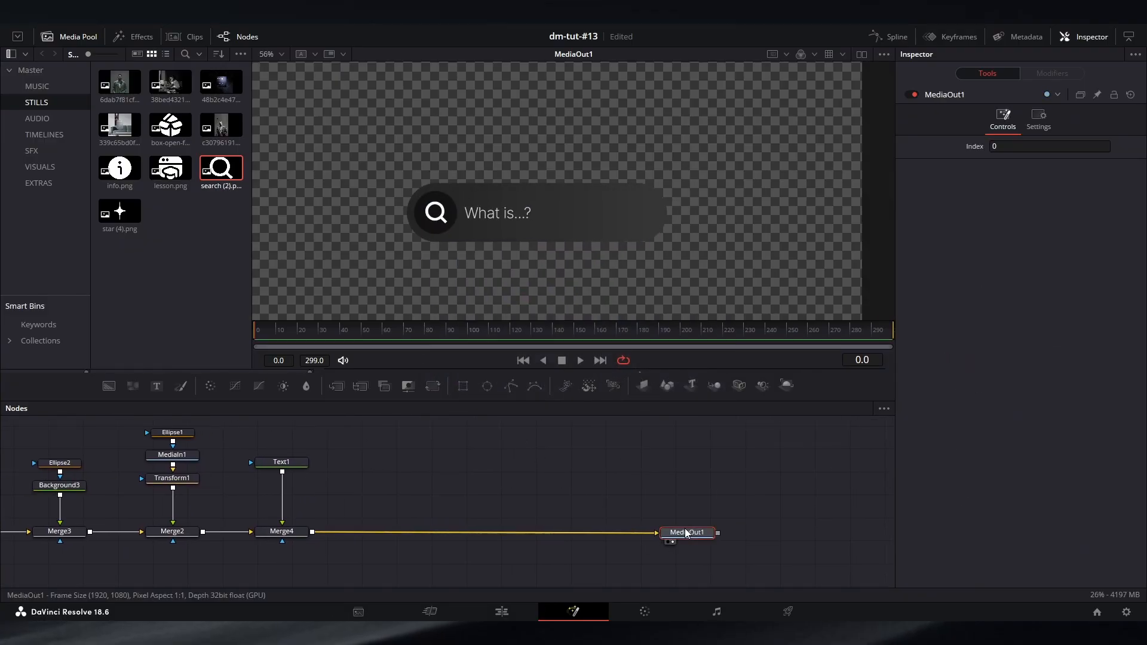
pyautogui.moveTo(119, 212); pyautogui.dragTo(313, 531)
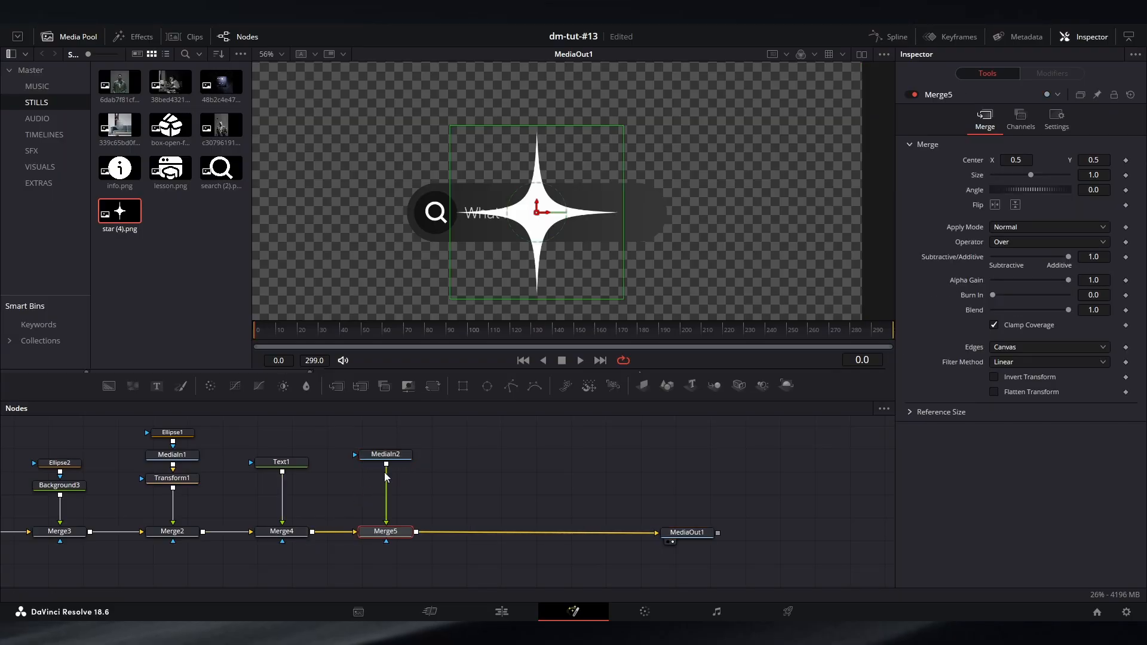
pyautogui.click(394, 457)
pyautogui.click(995, 324)
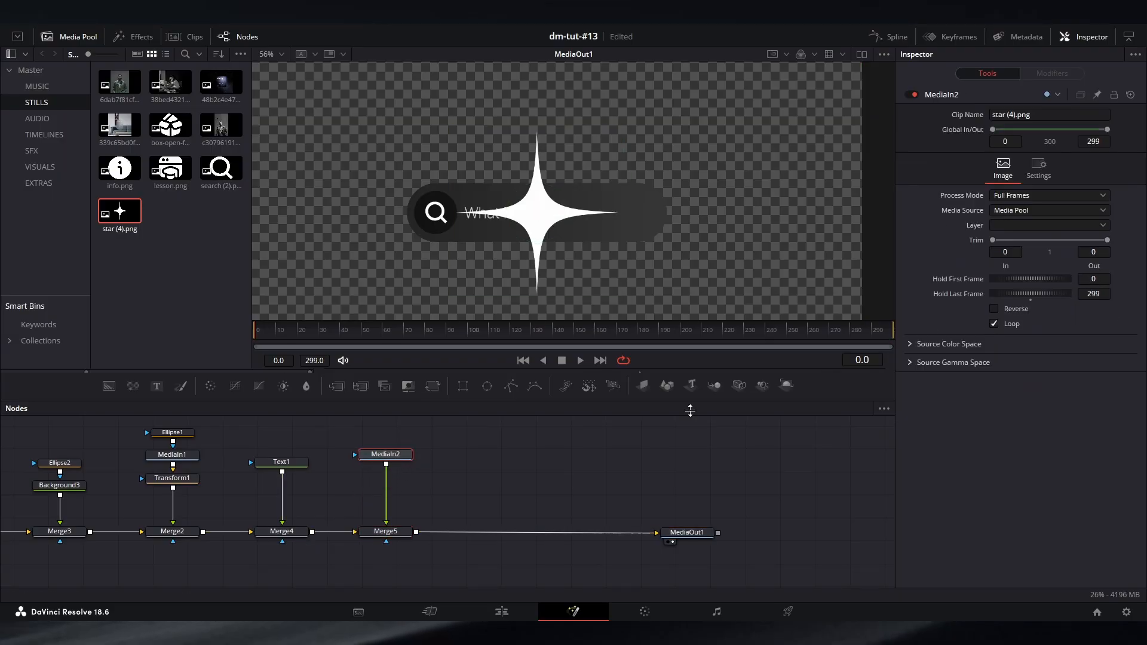
# Step: Add a rectangle mask to the star image and enlarge it around the whole star, to about 1.16 by 1.14
pyautogui.moveTo(397, 458); pyautogui.dragTo(394, 451)
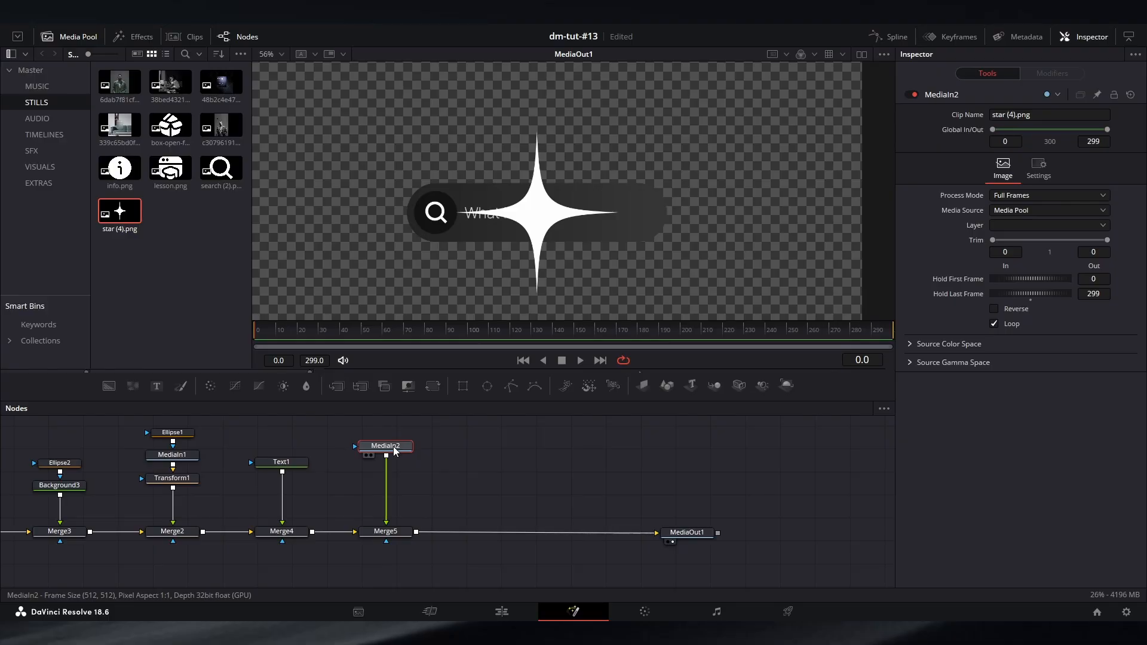
pyautogui.click(464, 386)
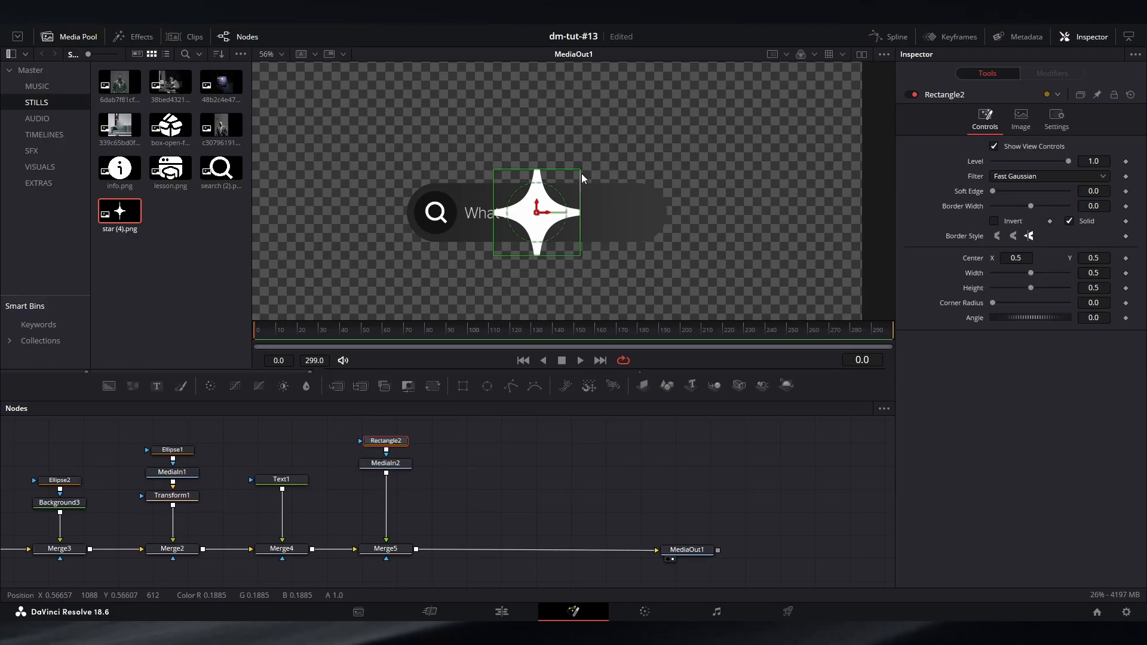
pyautogui.moveTo(581, 169); pyautogui.dragTo(640, 124)
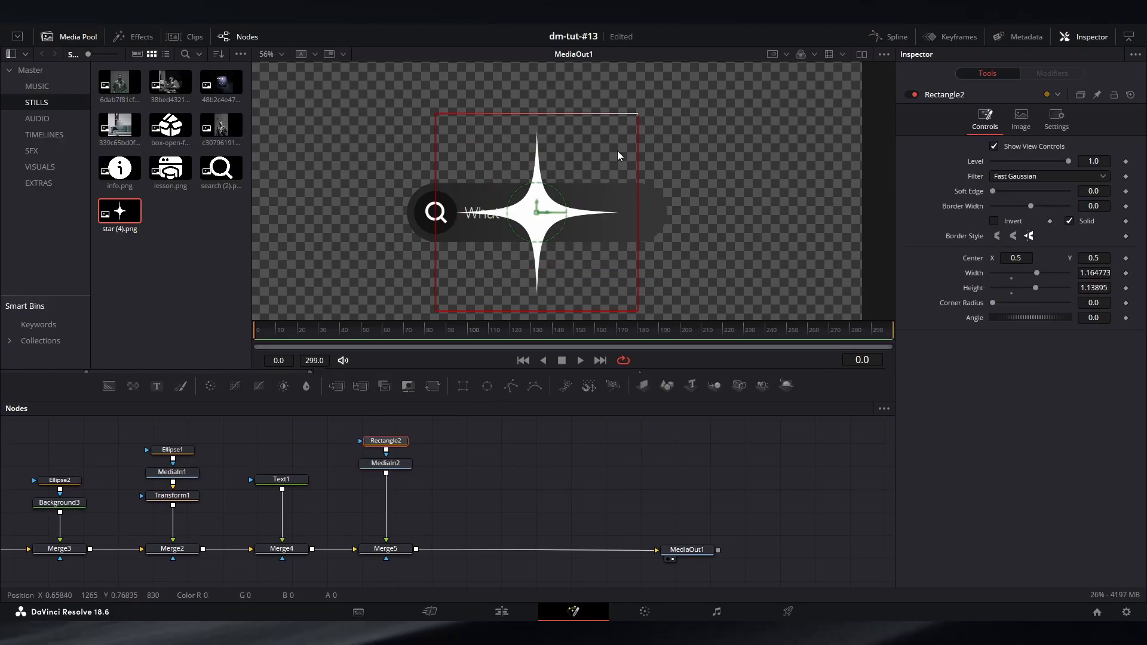
# Step: Add a Transform to the star, shrinking it to about 0.22 and moving it to the right end of the bar
pyautogui.click(386, 463)
pyautogui.click(433, 386)
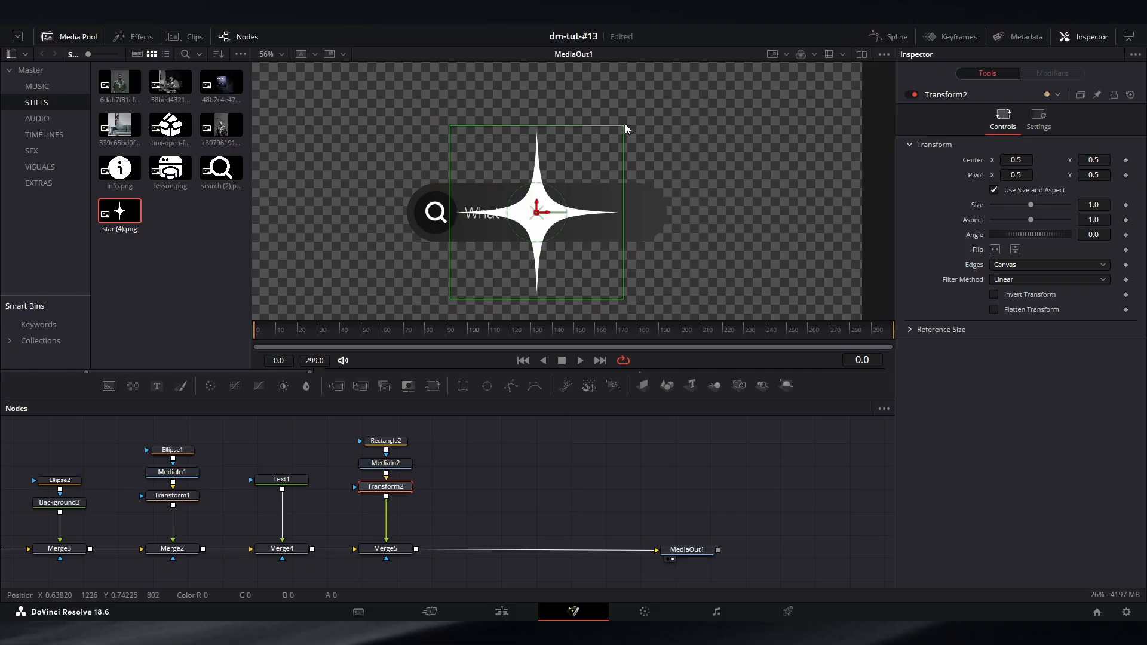
pyautogui.moveTo(625, 124); pyautogui.dragTo(649, 218)
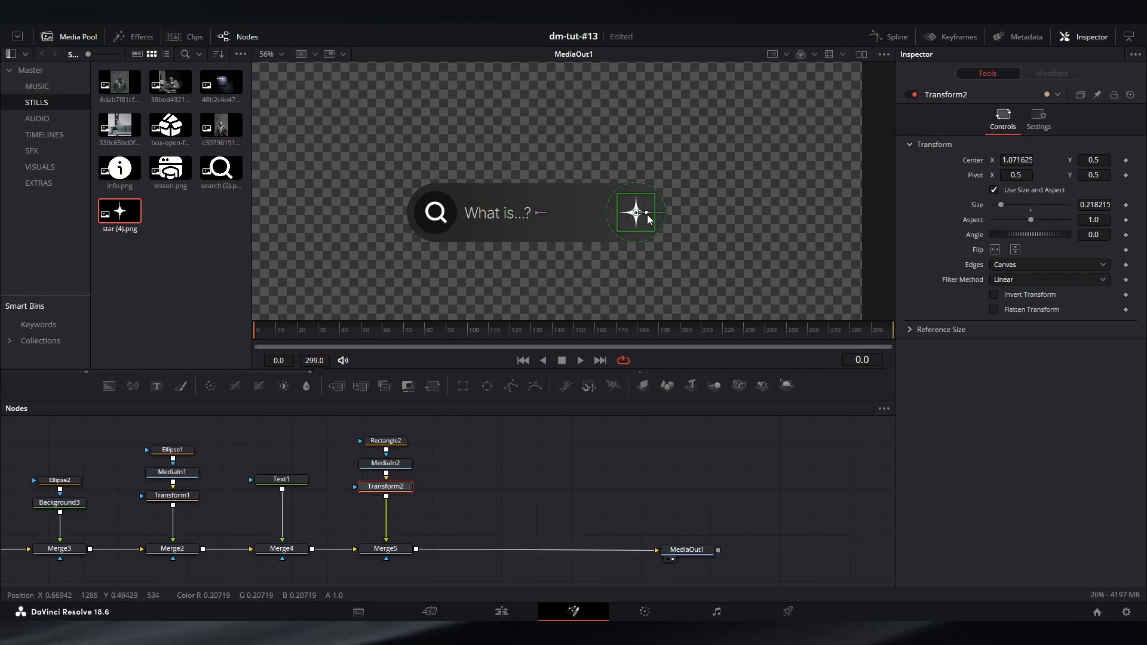
pyautogui.click(635, 485)
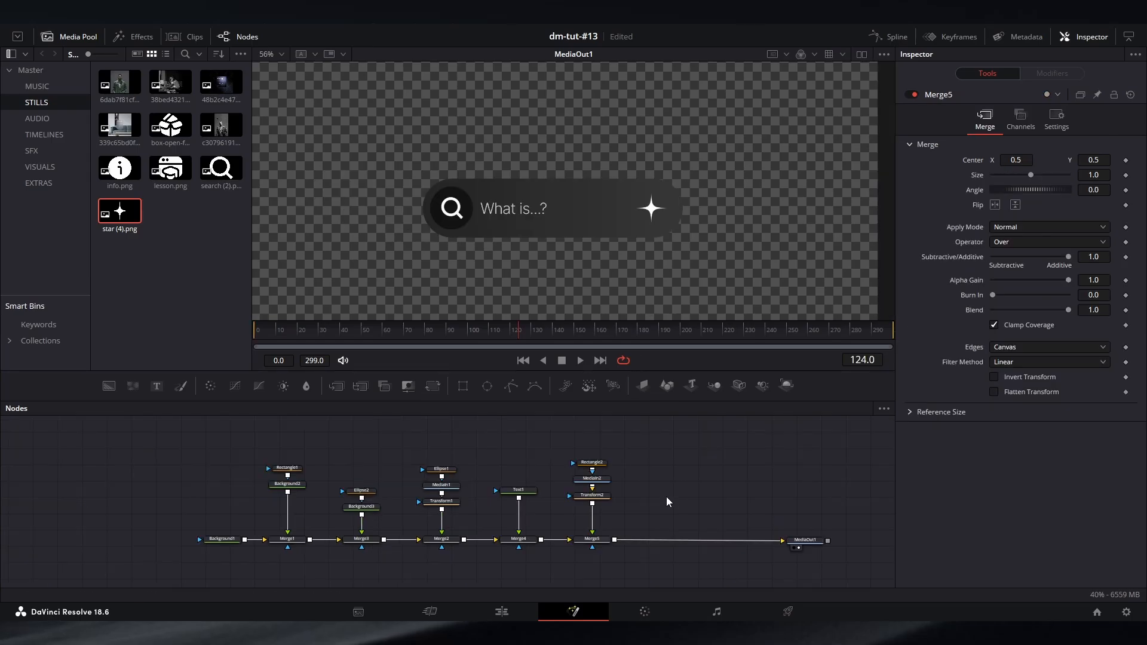
# Step: Keyframe the Size of the star's Transform2 to grow from about 0.131 at frame 50 to about 0.186 at frame 70
pyautogui.scroll(2, 540, 491)
pyautogui.moveTo(663, 492); pyautogui.dragTo(552, 496)
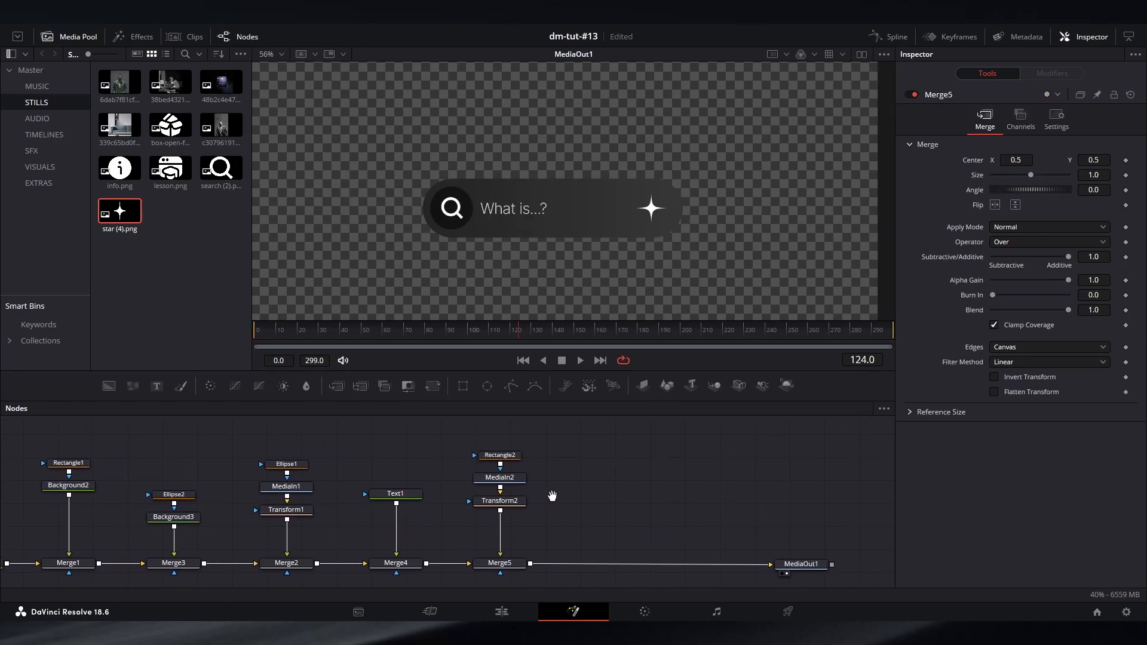
pyautogui.click(514, 502)
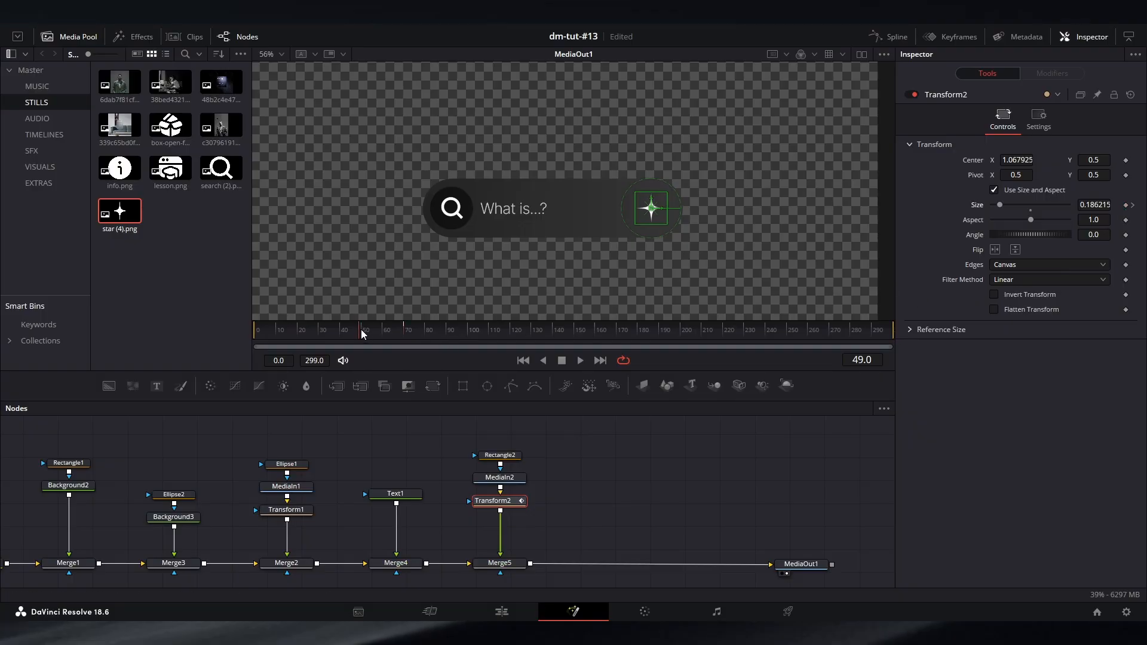
pyautogui.moveTo(362, 330); pyautogui.dragTo(362, 330)
pyautogui.moveTo(1094, 205); pyautogui.dragTo(1066, 205)
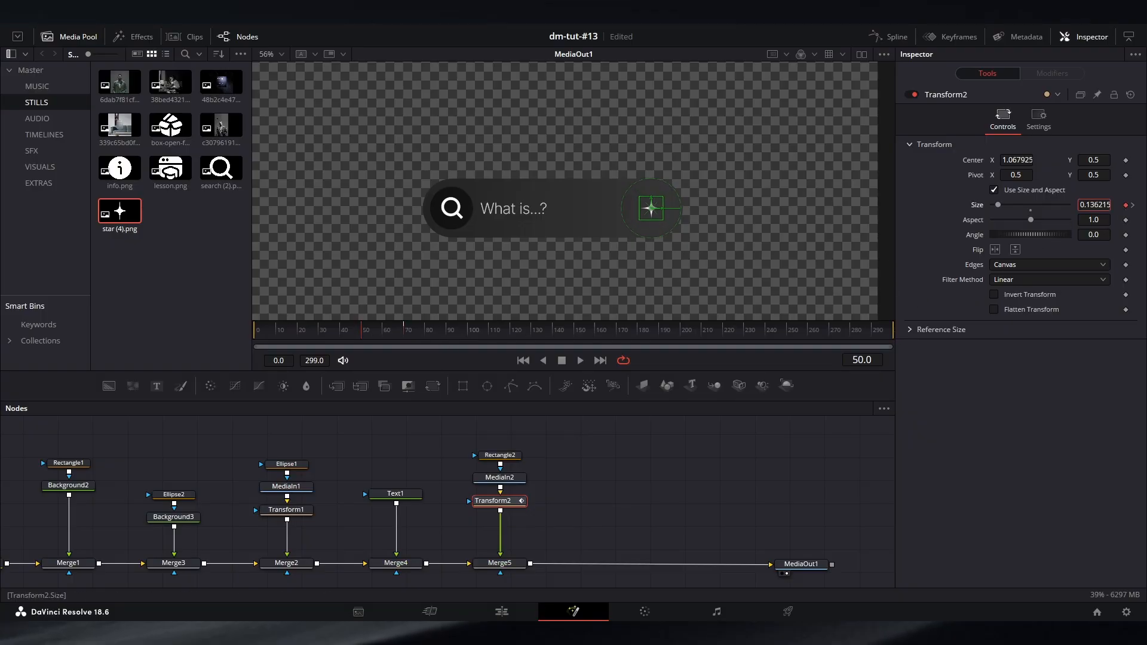
# Step: Keyframe the level of the Rectangle2 mask to rise from 0 at frame 50 to 1.0 at frame 70
pyautogui.click(402, 331)
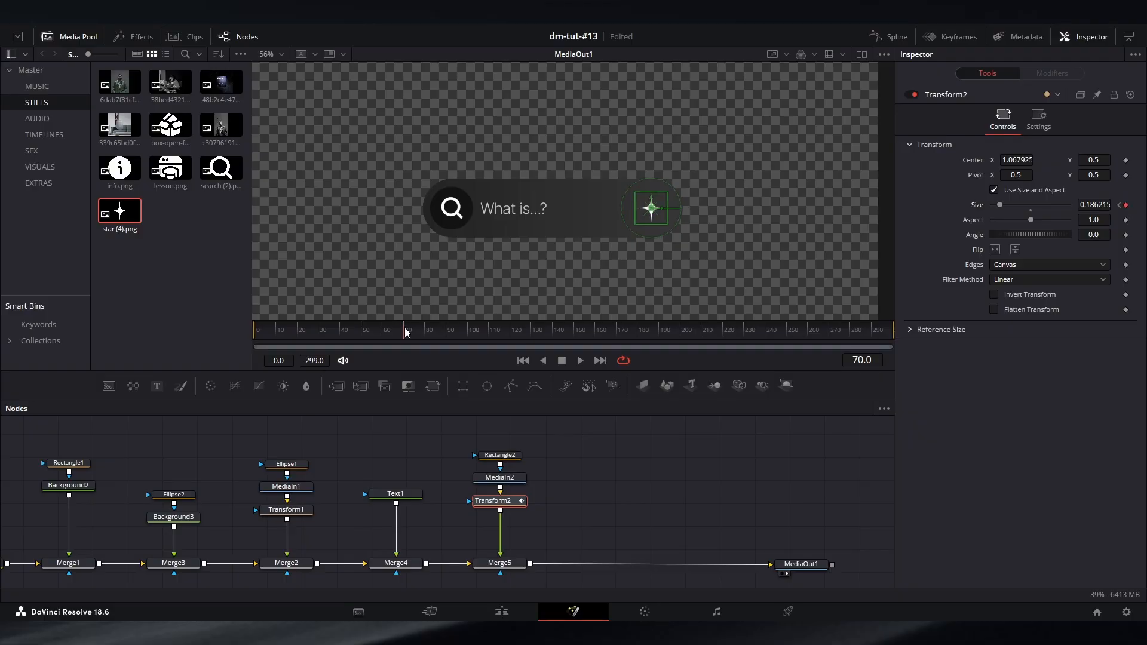
pyautogui.click(500, 455)
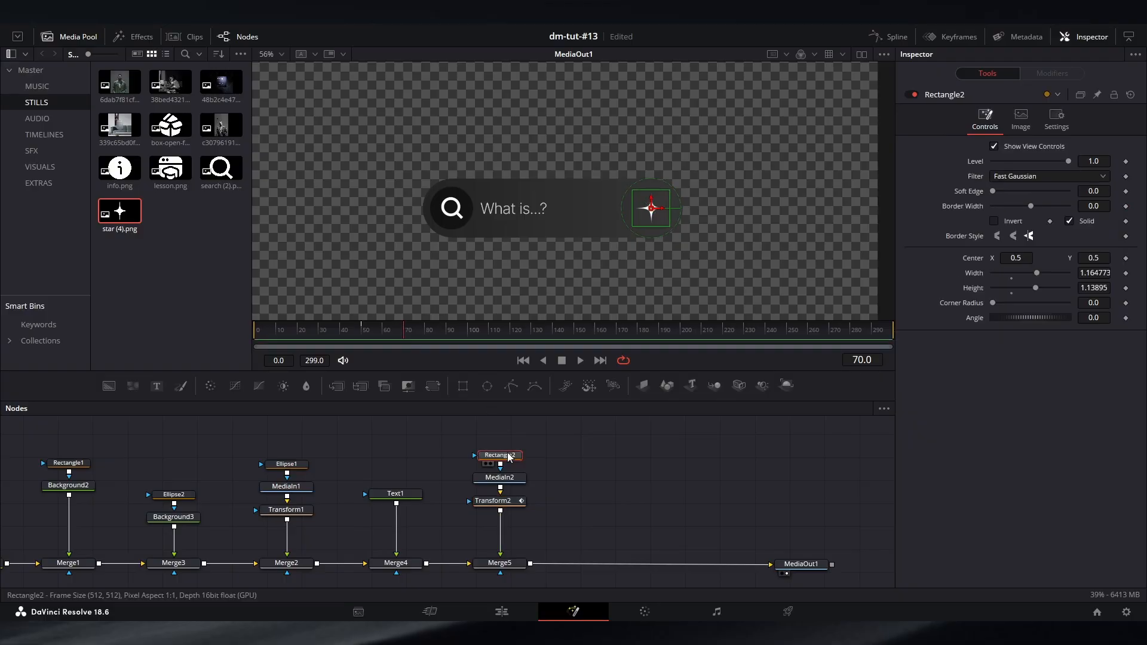
pyautogui.click(1126, 162)
pyautogui.click(366, 332)
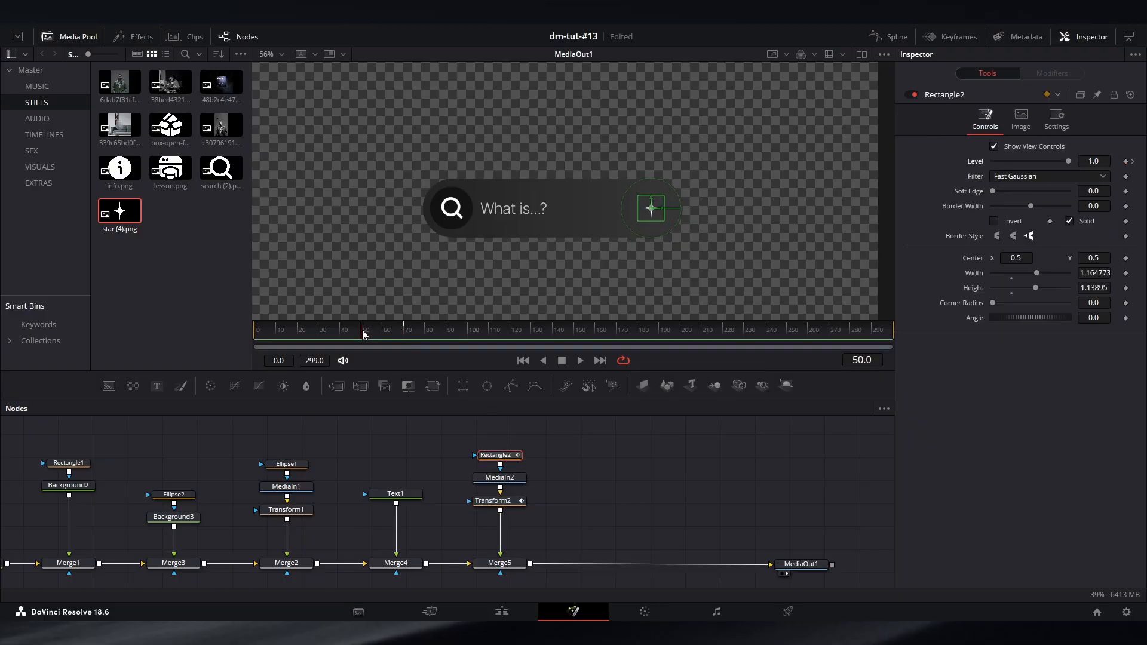
pyautogui.moveTo(1068, 161); pyautogui.dragTo(934, 172)
# Step: Keyframe the Angle of the star's Transform2 from 0 at frame 50 to 180 at frame 299
pyautogui.click(502, 505)
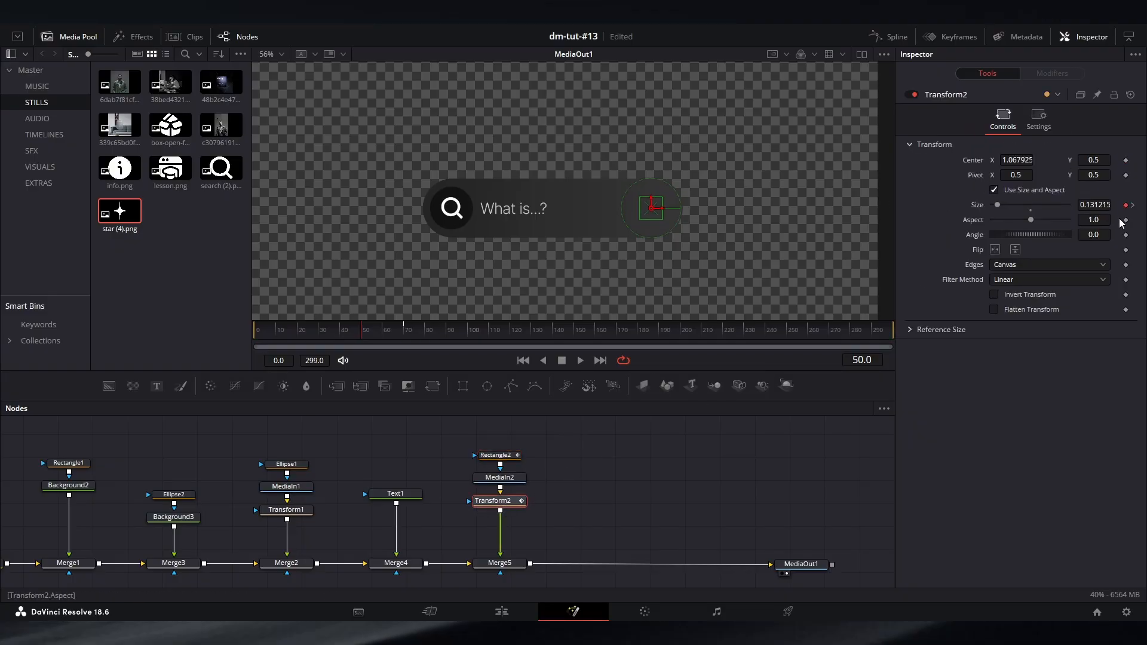
pyautogui.click(1127, 235)
pyautogui.moveTo(373, 335); pyautogui.dragTo(646, 335)
pyautogui.moveTo(896, 339); pyautogui.dragTo(902, 338)
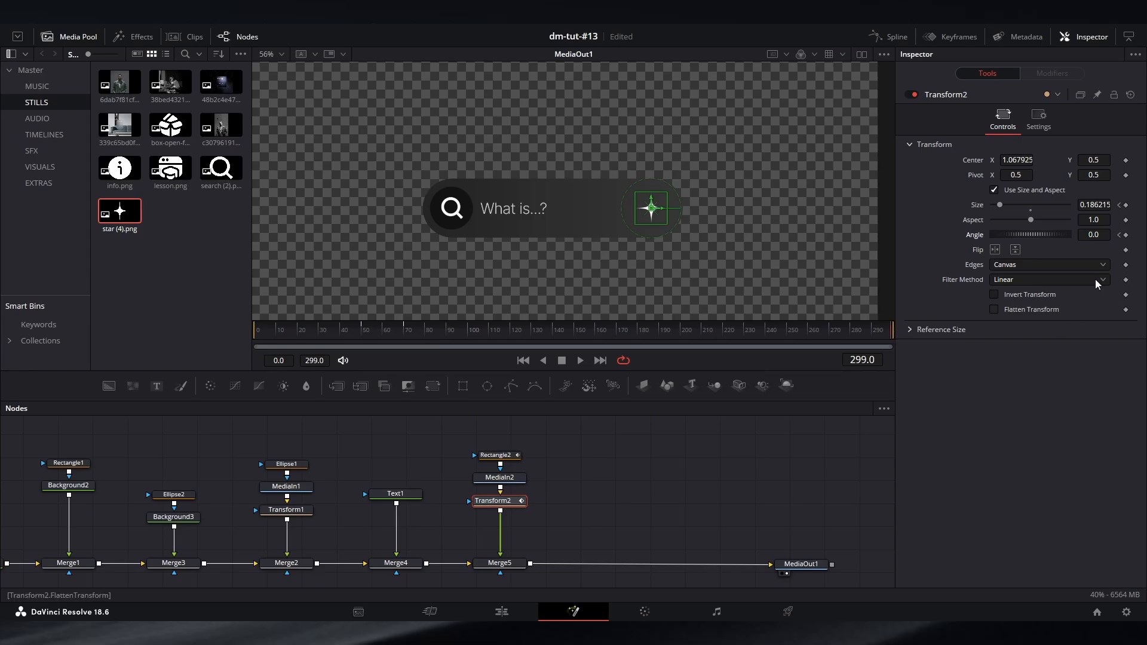
pyautogui.write('80')
pyautogui.press('Tab')
pyautogui.click(737, 491)
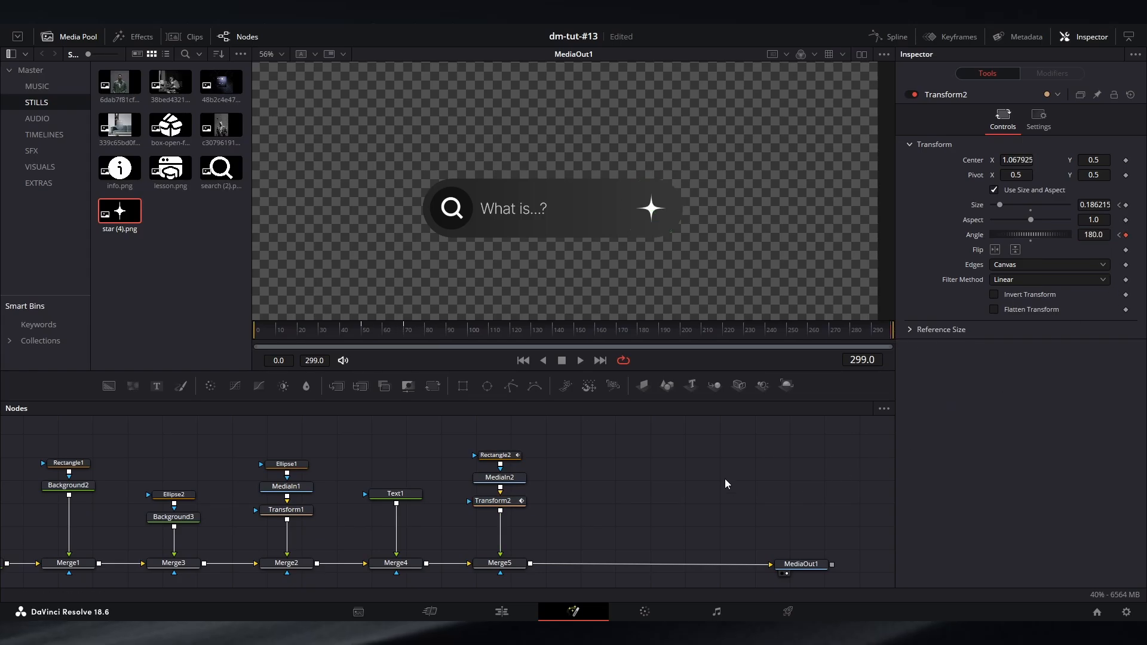
# Step: Enable Motion Blur on the star's Transform2
pyautogui.moveTo(367, 333); pyautogui.dragTo(769, 334)
pyautogui.moveTo(586, 503); pyautogui.dragTo(719, 494)
pyautogui.click(624, 493)
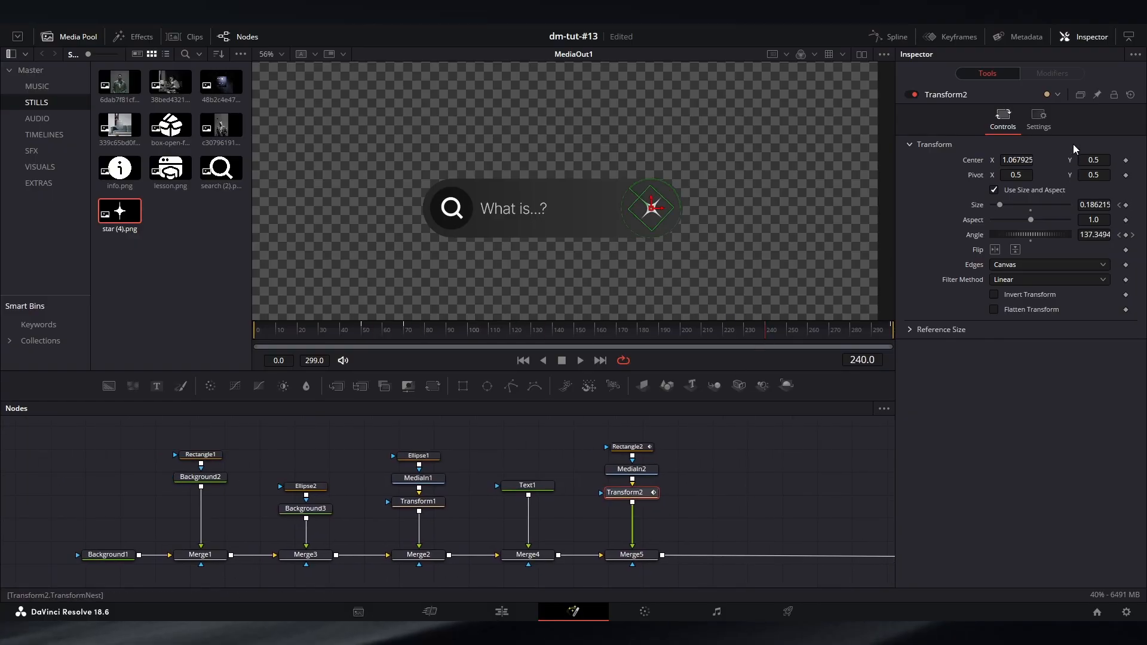
pyautogui.click(1039, 121)
pyautogui.click(995, 272)
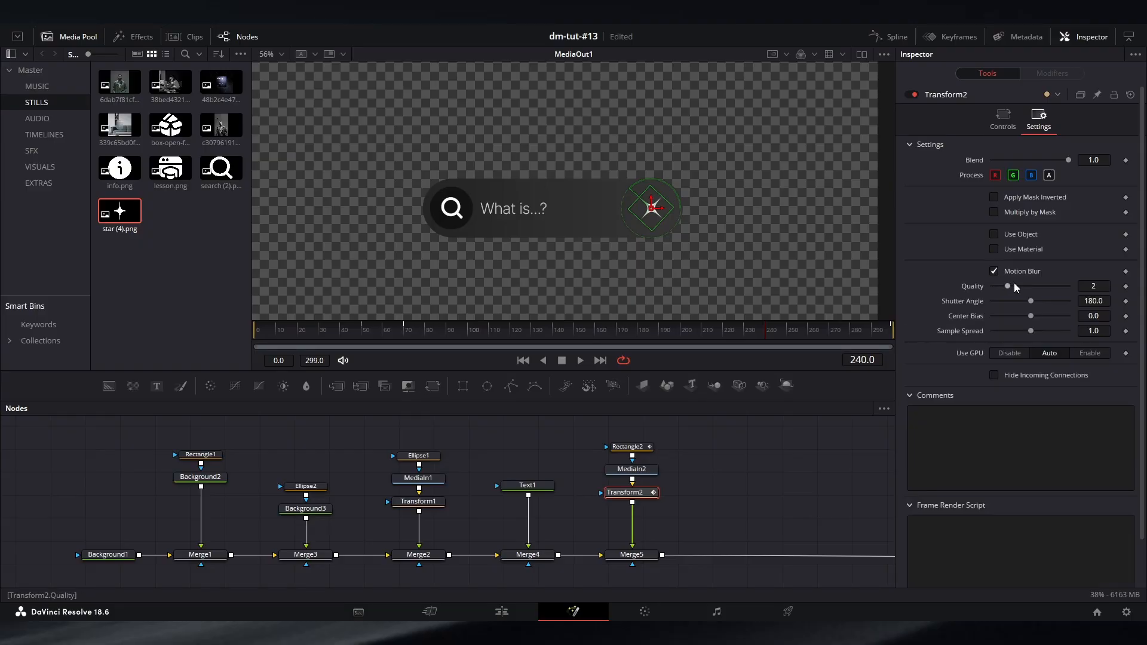
pyautogui.click(996, 126)
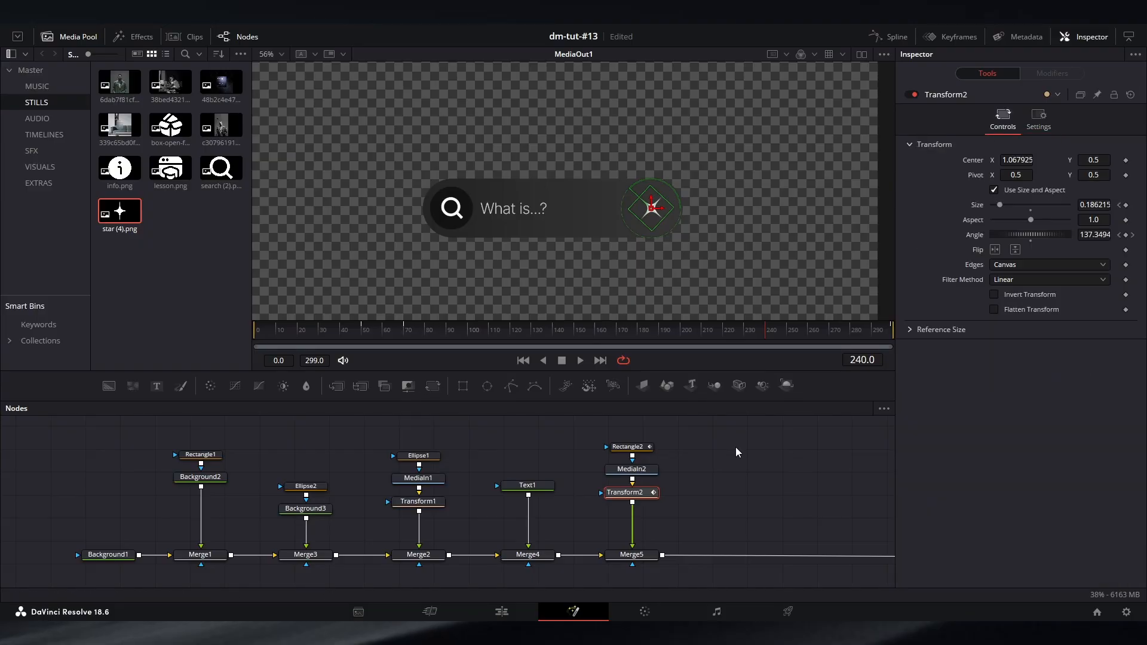
pyautogui.click(734, 455)
# Step: Keyframe the Write On End of Text1 from 0.0 at frame 50 to 1.0 at frame 100
pyautogui.click(527, 485)
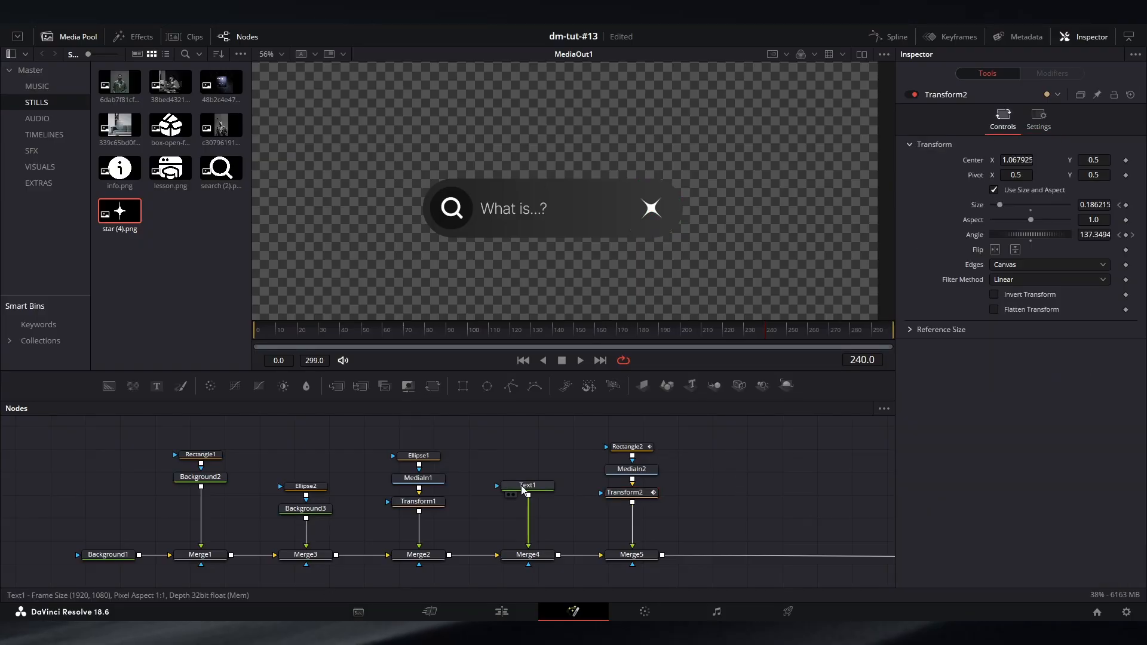
pyautogui.moveTo(358, 332); pyautogui.dragTo(362, 332)
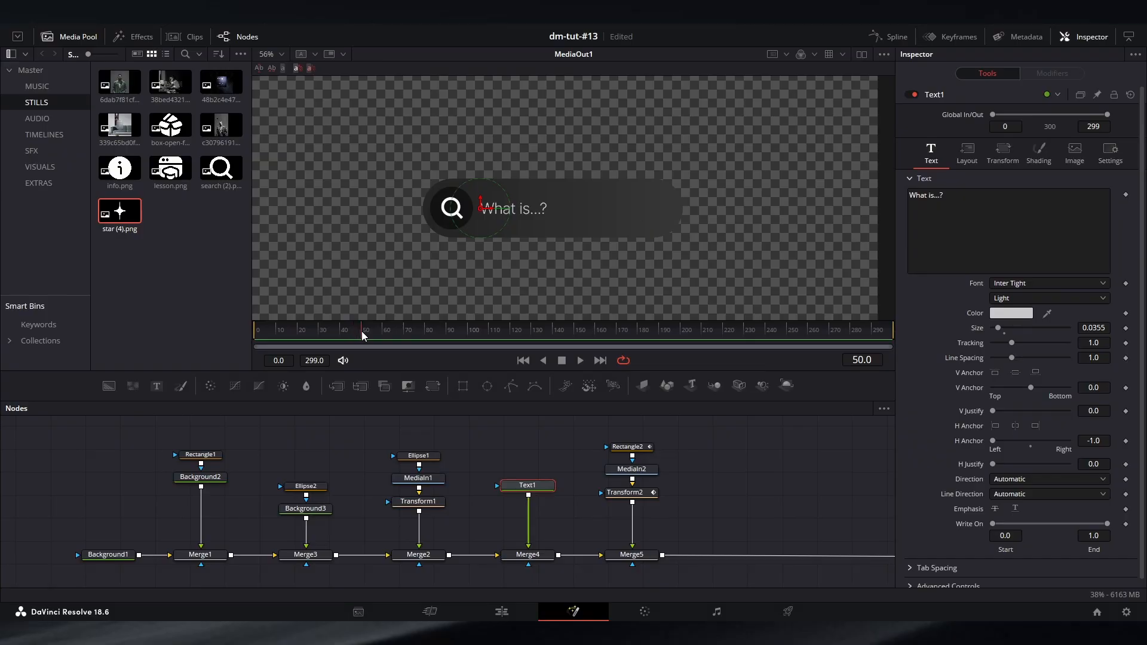
pyautogui.moveTo(1109, 528); pyautogui.dragTo(968, 536)
pyautogui.click(1126, 524)
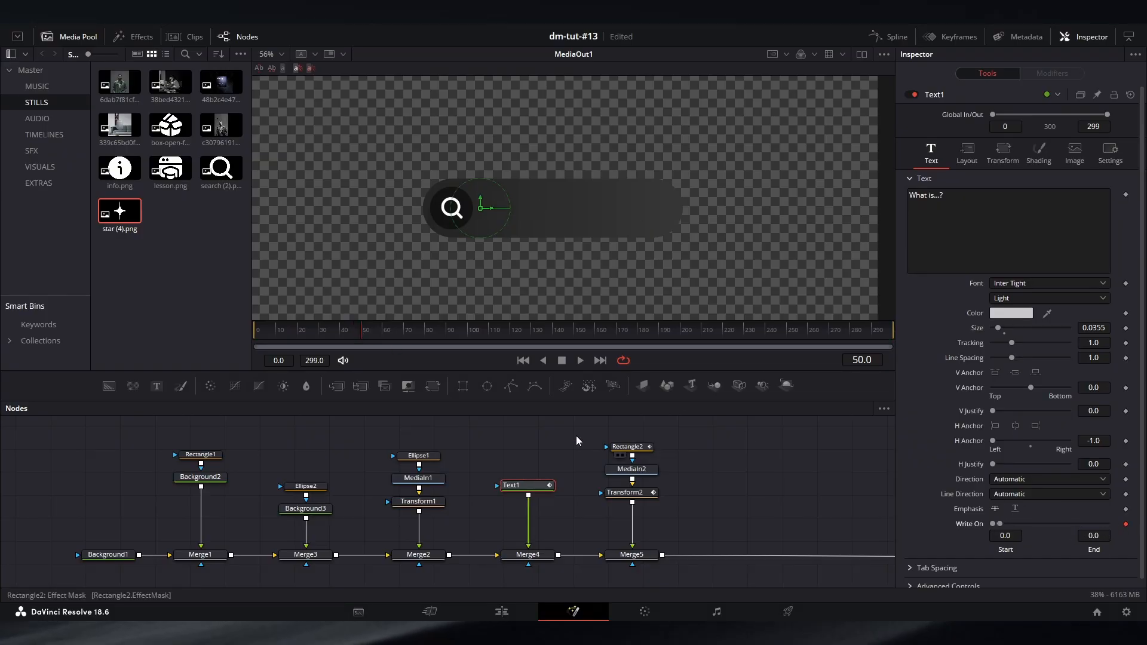
pyautogui.click(472, 332)
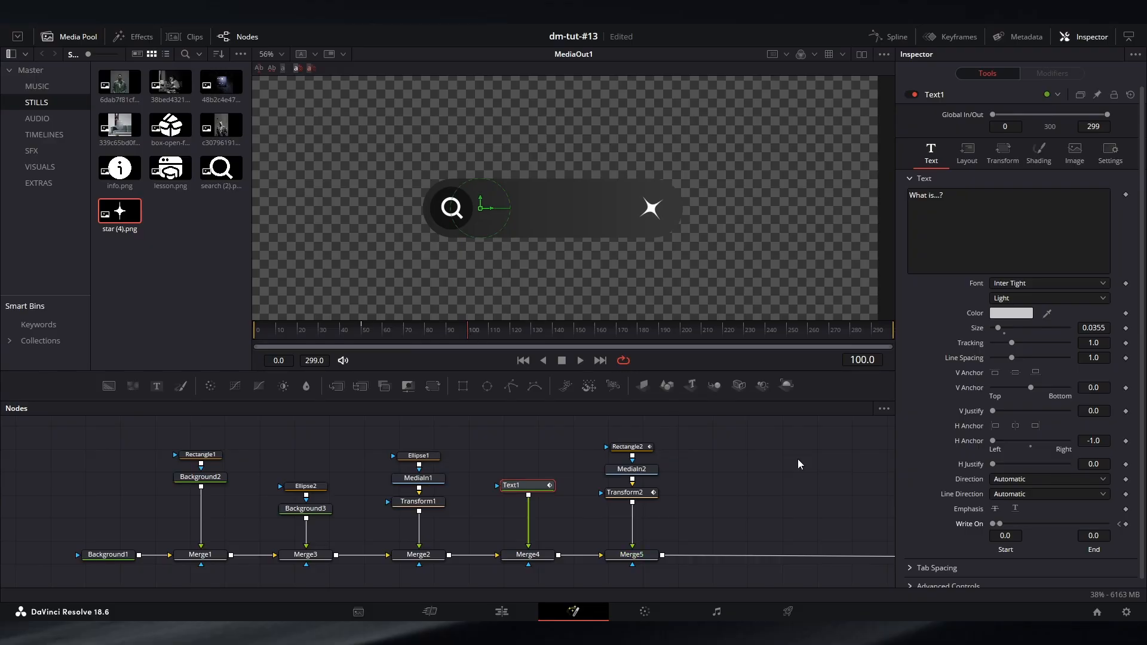
pyautogui.moveTo(999, 526); pyautogui.dragTo(1142, 544)
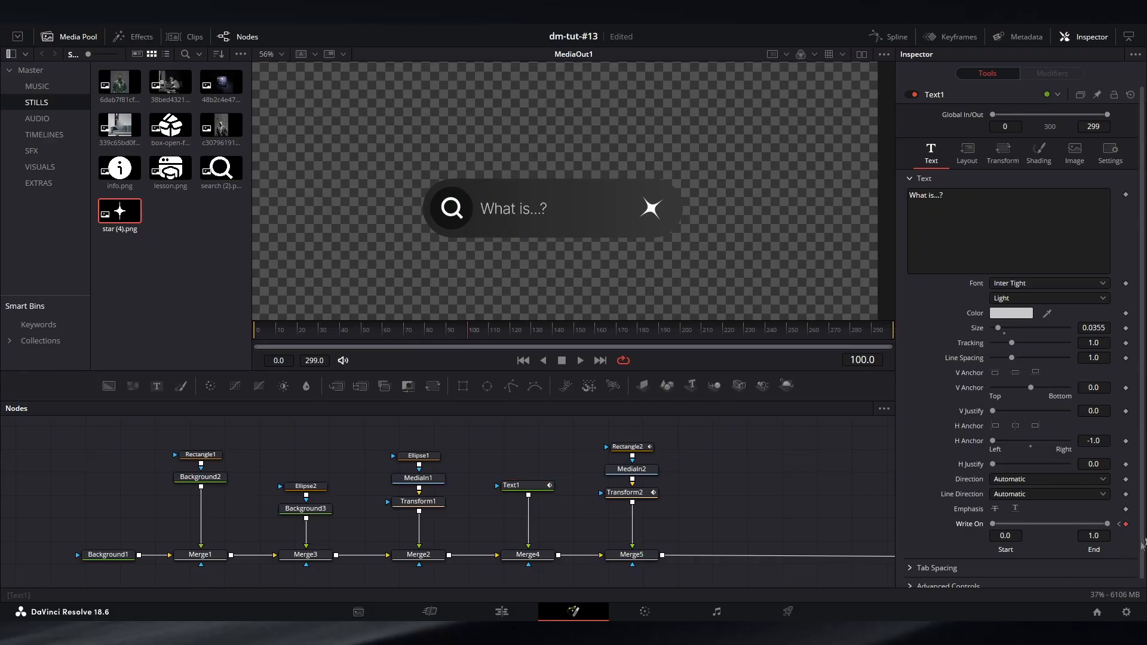
# Step: Enable Motion Blur on Text1 and raise its Quality
pyautogui.click(1111, 152)
pyautogui.click(994, 231)
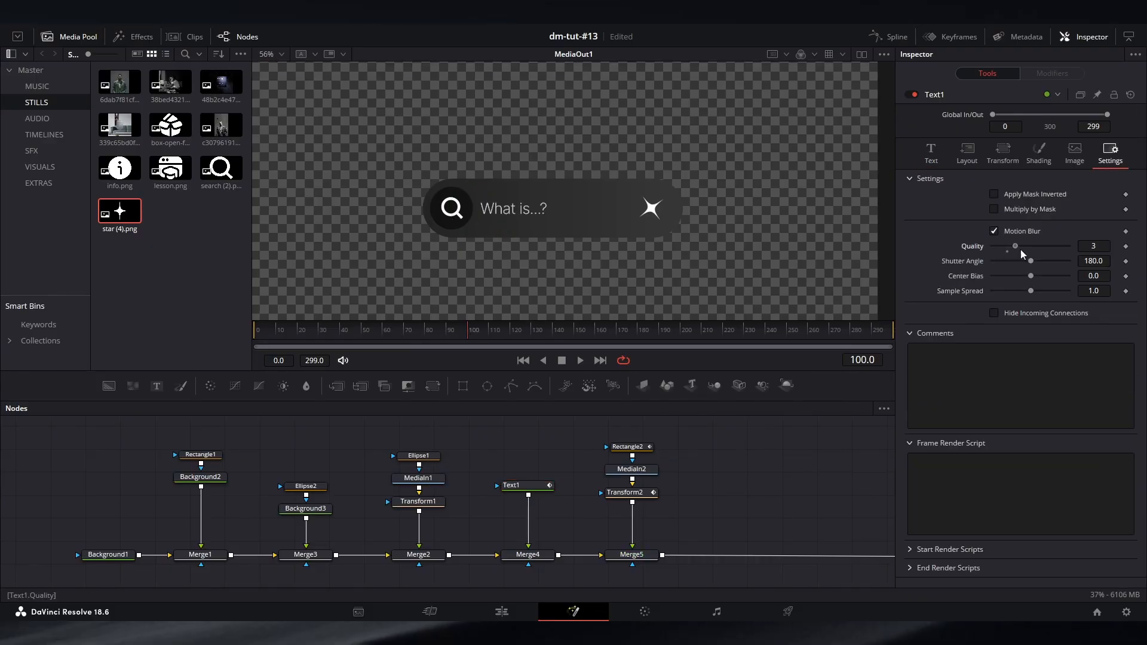
pyautogui.click(931, 152)
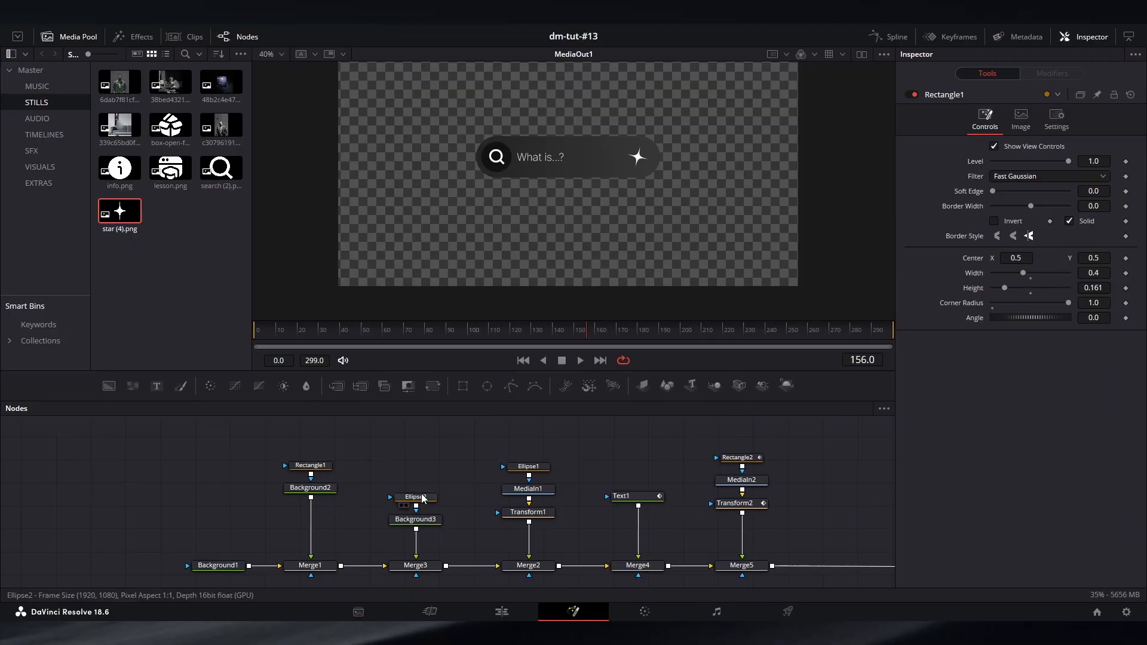
# Step: Keyframe the Width and Height of the Ellipse2 mask to grow from 0 at frame 50 to about 0.066 at frame 70
pyautogui.click(421, 497)
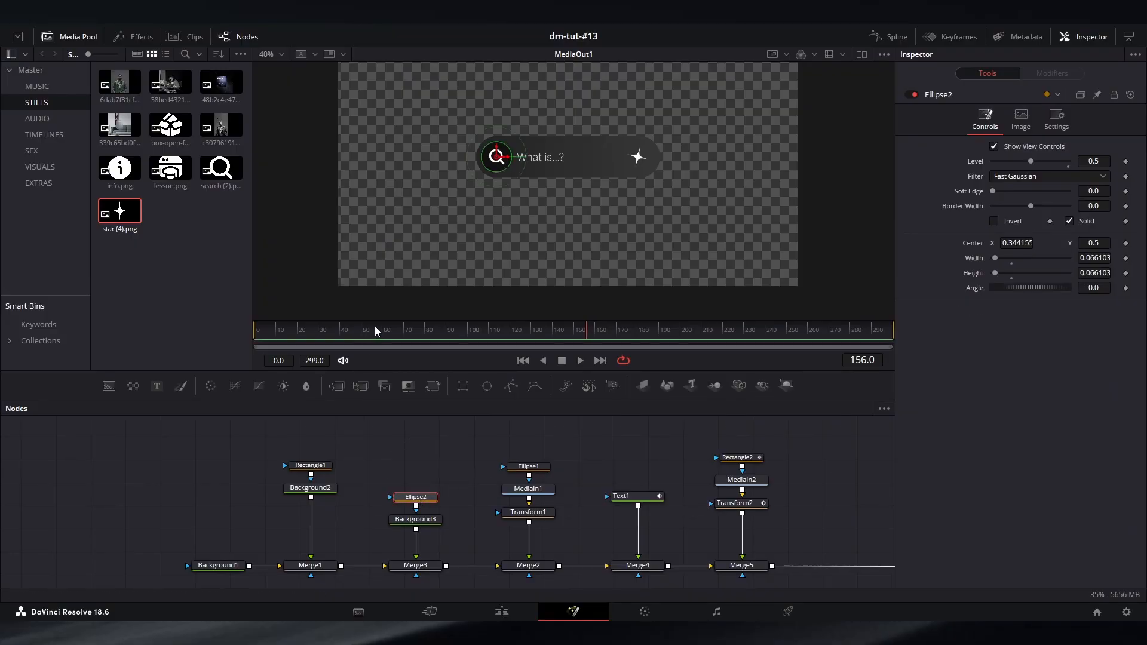
pyautogui.moveTo(376, 332)
pyautogui.mouseDown()
pyautogui.moveTo(406, 332)
pyautogui.moveTo(361, 328)
pyautogui.mouseUp()
pyautogui.click(1126, 259)
pyautogui.click(1127, 274)
pyautogui.moveTo(999, 259); pyautogui.dragTo(990, 259)
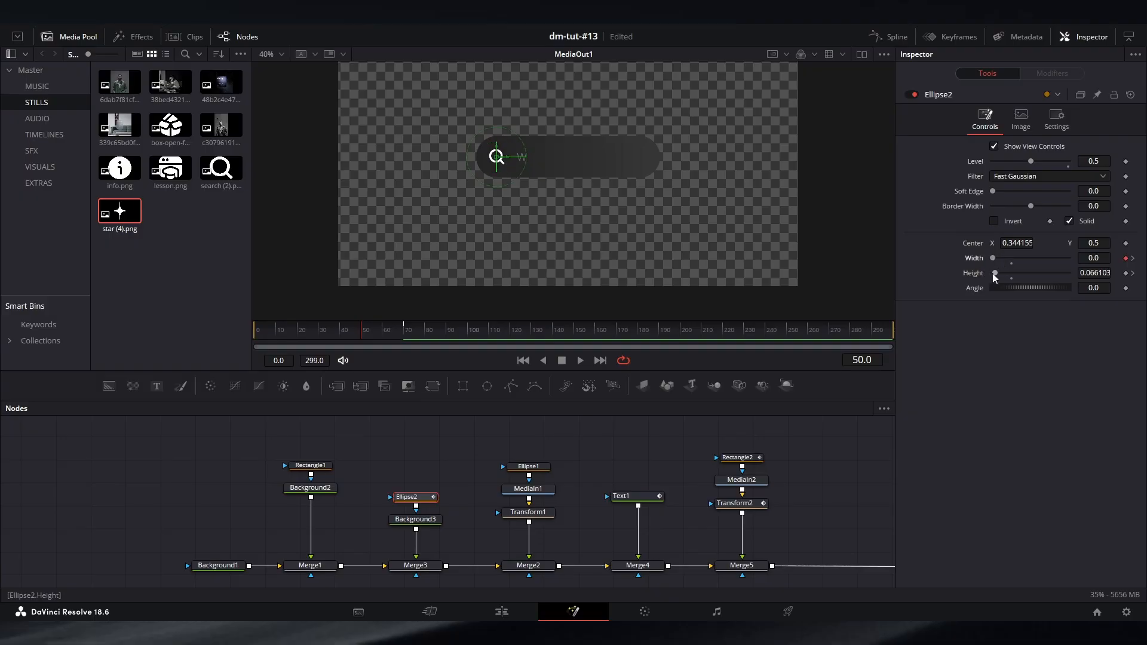
# Step: Enable Motion Blur on the Ellipse2 mask with Quality 5
pyautogui.click(1056, 118)
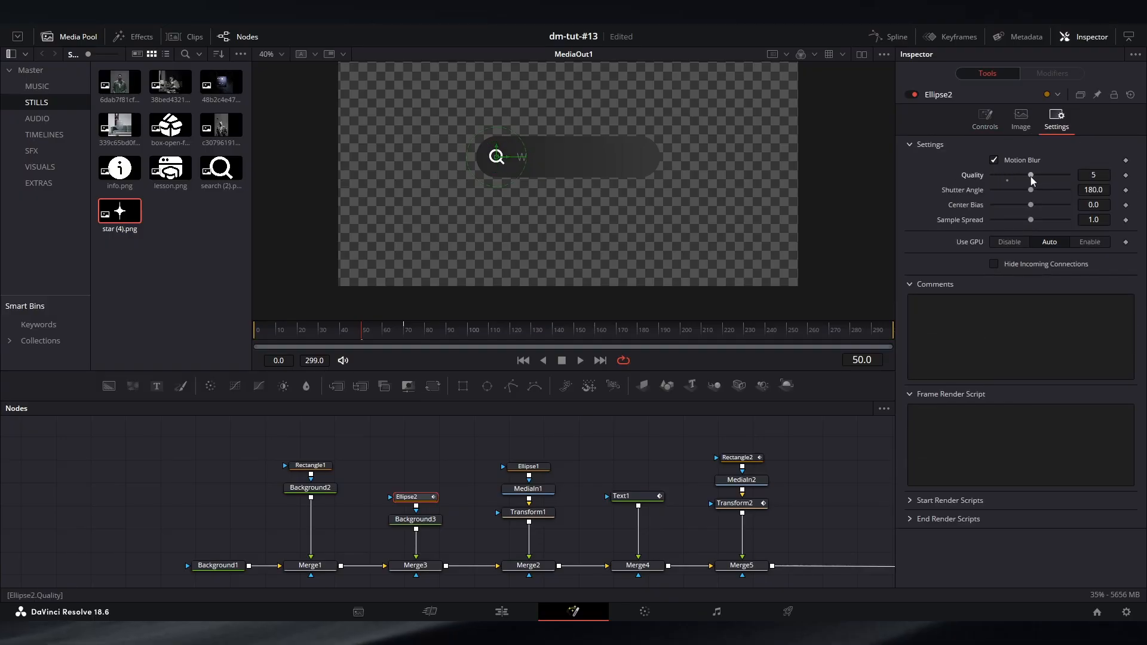
pyautogui.click(985, 117)
pyautogui.click(464, 450)
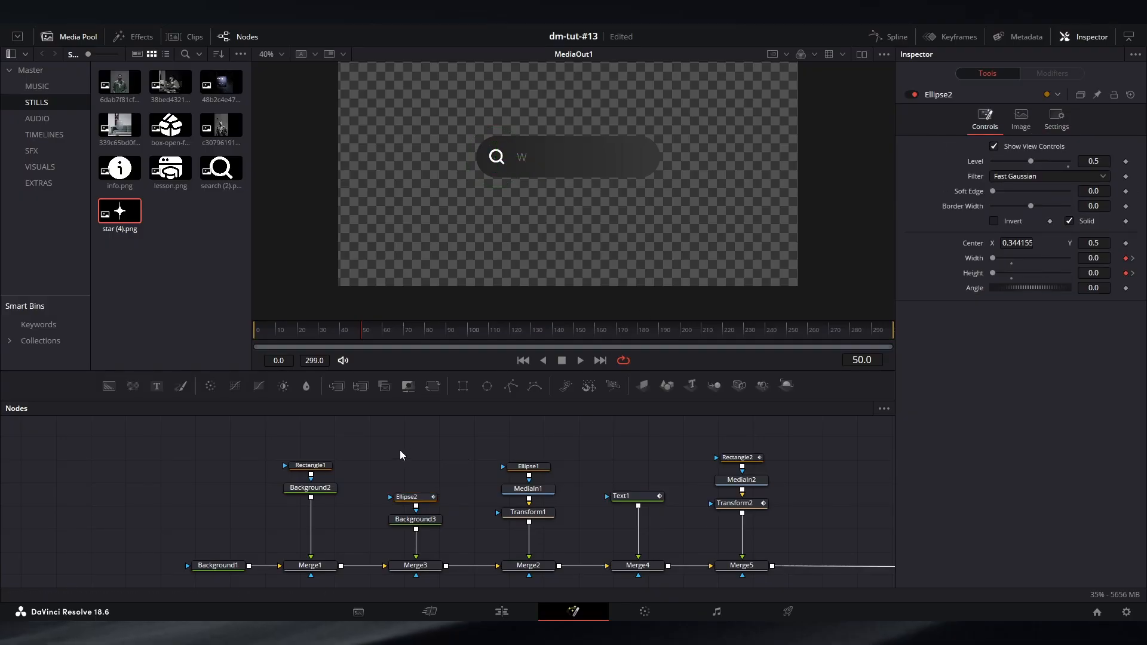
# Step: Keyframe Rectangle1's Height at frames 25 and 50, and its Width from 0.093 at frame 25 to 0.4 at frame 50
pyautogui.hscroll(-3, 444, 448)
pyautogui.click(399, 461)
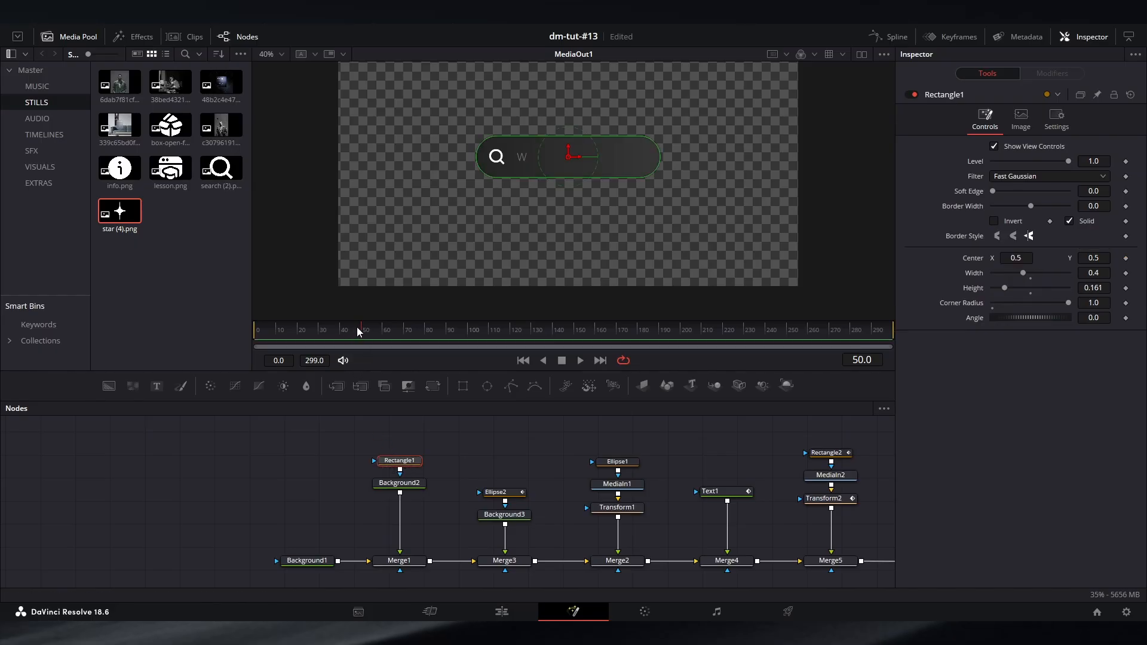
pyautogui.click(1126, 274)
pyautogui.click(310, 336)
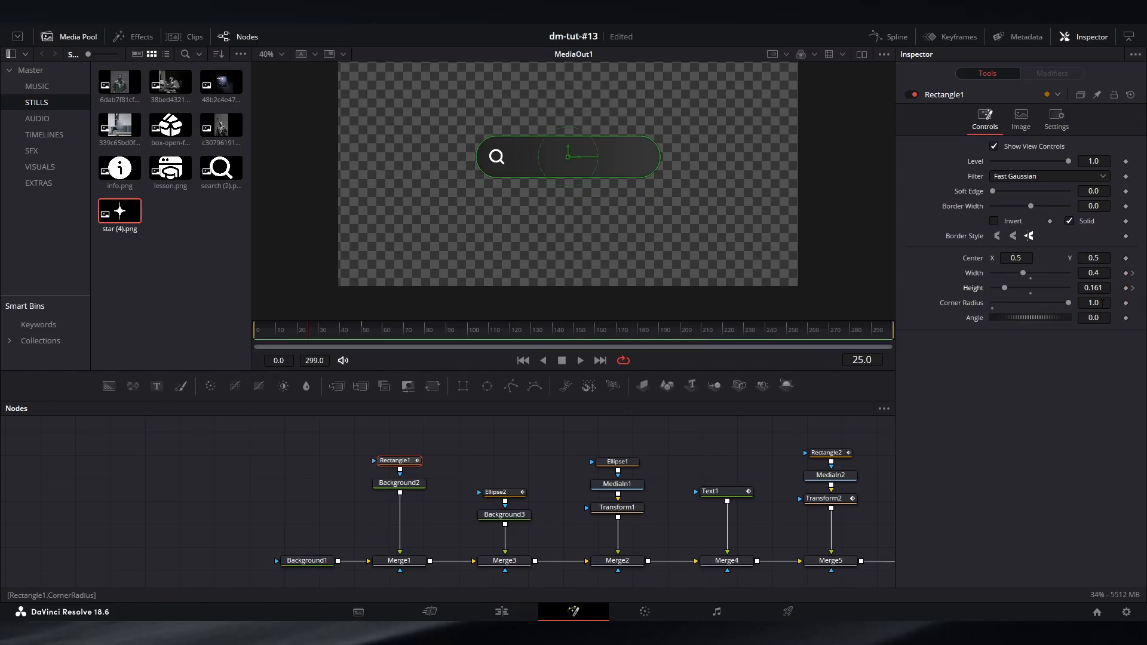
pyautogui.click(1126, 288)
pyautogui.moveTo(1104, 273); pyautogui.dragTo(926, 273)
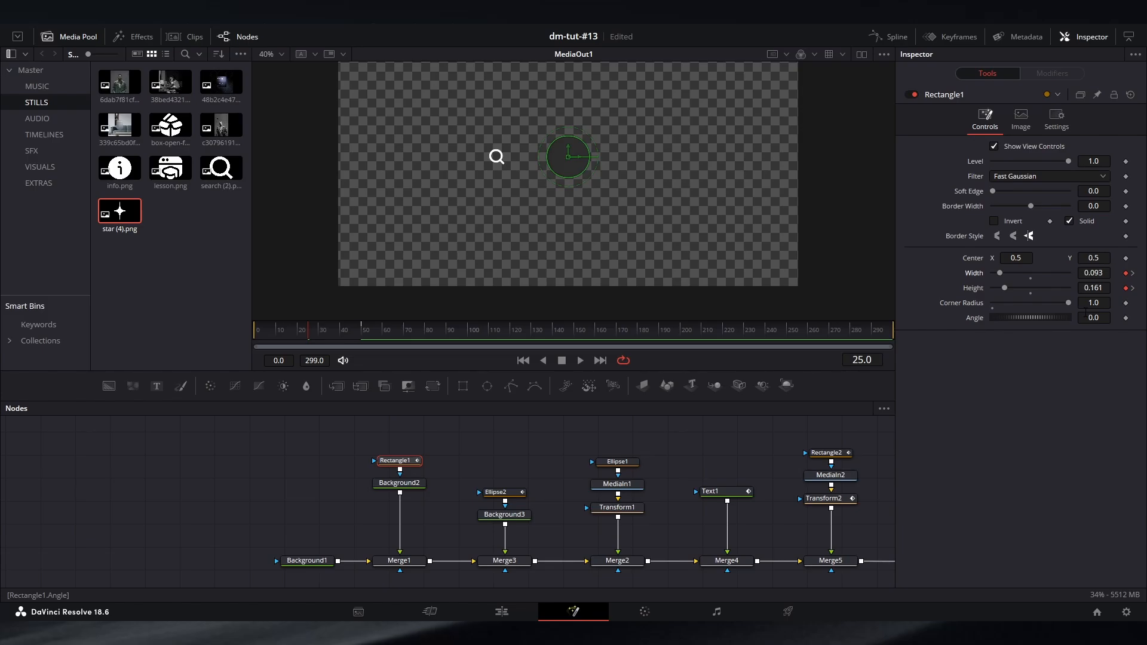
# Step: Keyframe Rectangle1's Center at frame 25, and at frame 0 set Center Y to 0.136, Width to about 0.059 and Height to about 0.101
pyautogui.click(1126, 259)
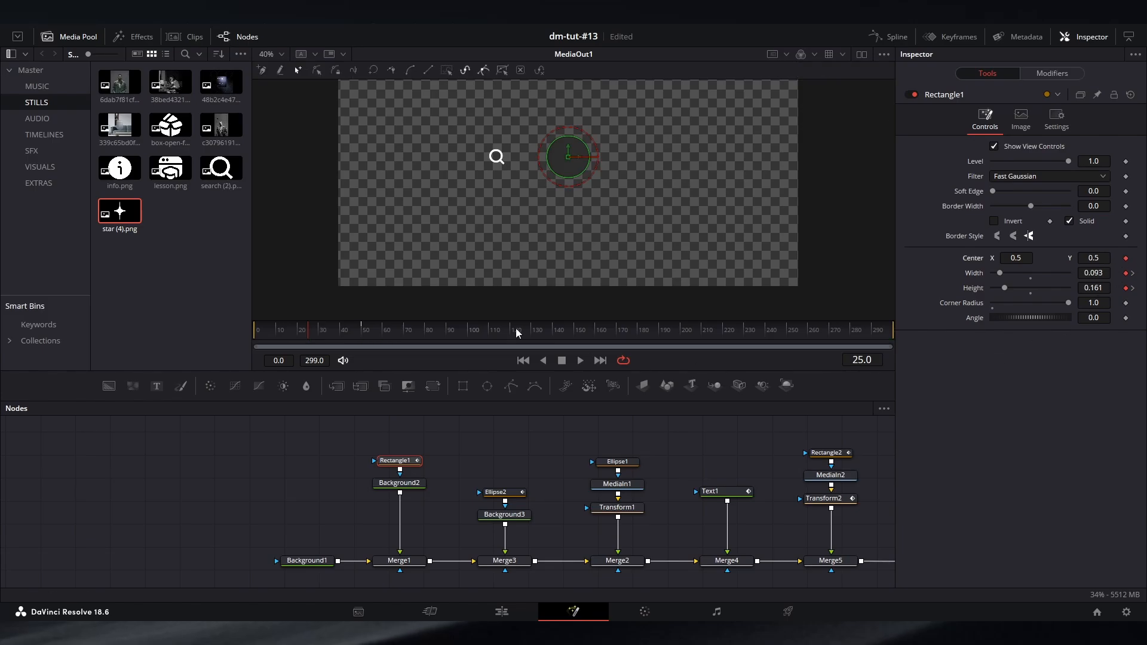
pyautogui.moveTo(302, 332); pyautogui.dragTo(246, 331)
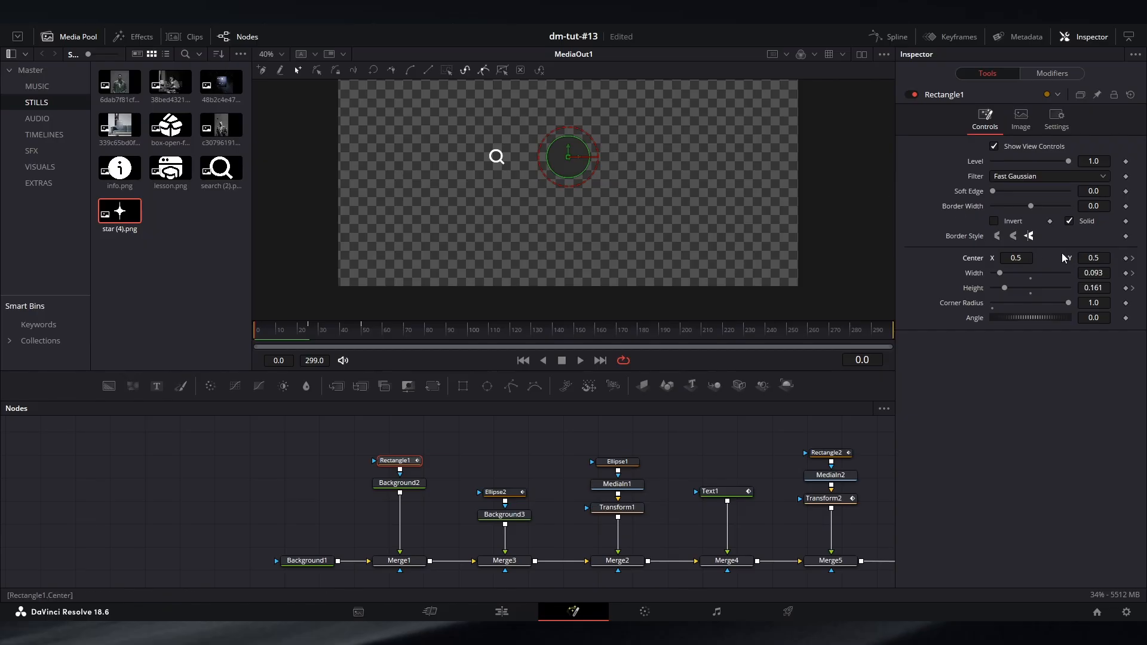
pyautogui.moveTo(1094, 258); pyautogui.dragTo(1092, 258)
pyautogui.moveTo(586, 246); pyautogui.dragTo(579, 251)
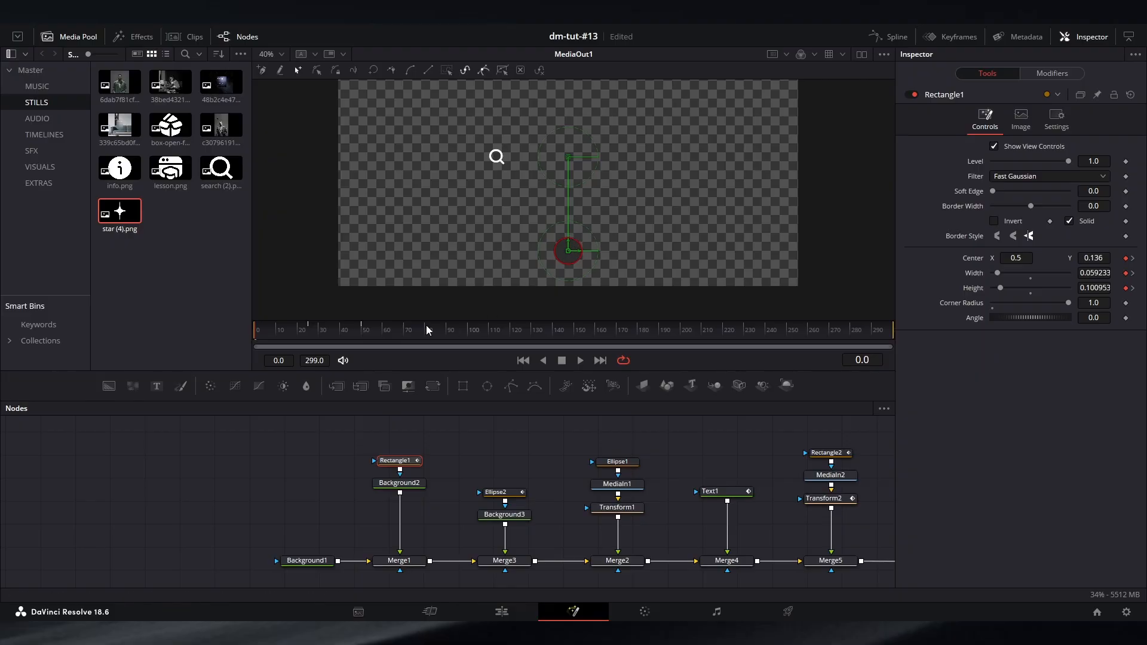
# Step: Keyframe Rectangle1's Level from 0.0 at frame 0 to 1.0 at frame 25, and enable its Motion Blur
pyautogui.moveTo(300, 337); pyautogui.dragTo(312, 337)
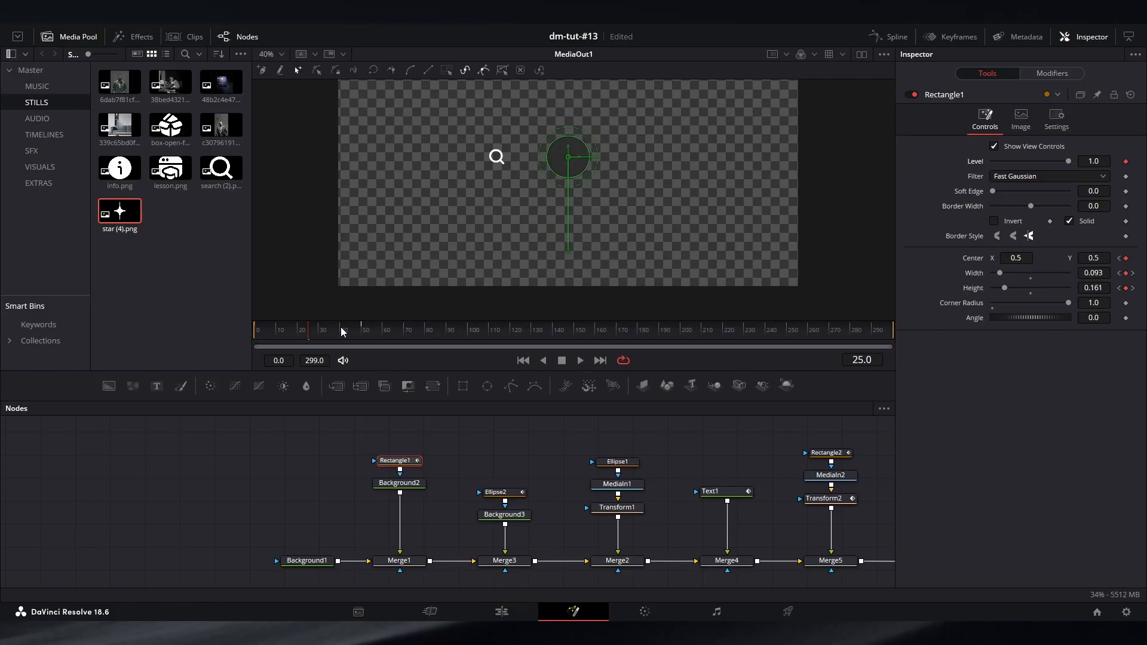
pyautogui.click(278, 336)
pyautogui.moveTo(277, 336); pyautogui.dragTo(226, 340)
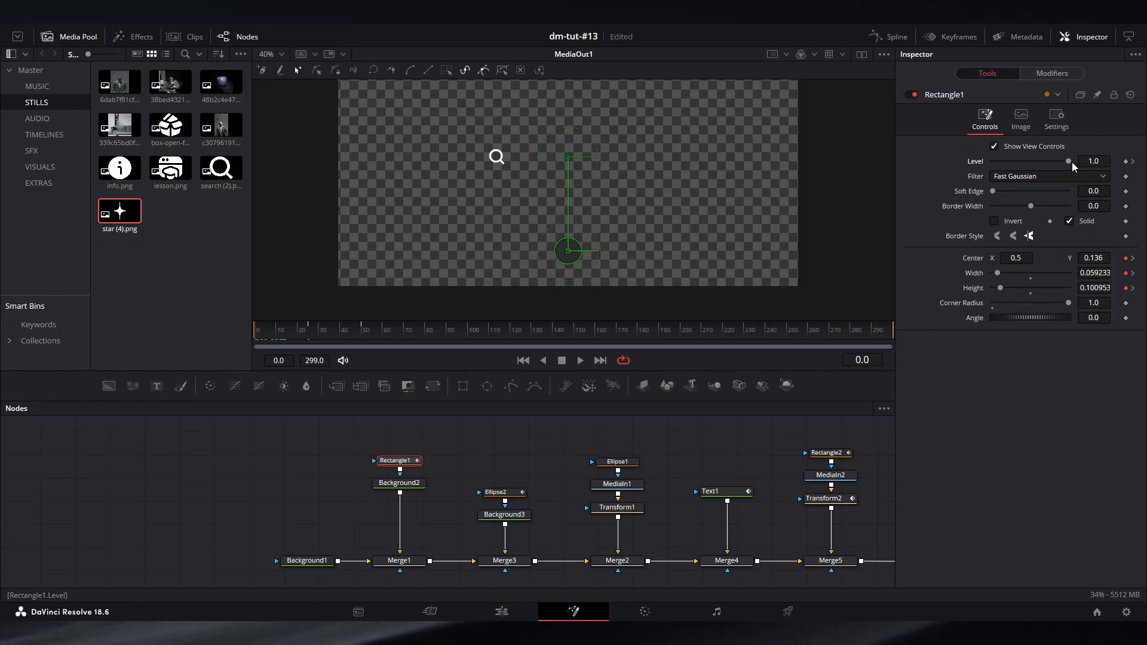
pyautogui.click(1056, 118)
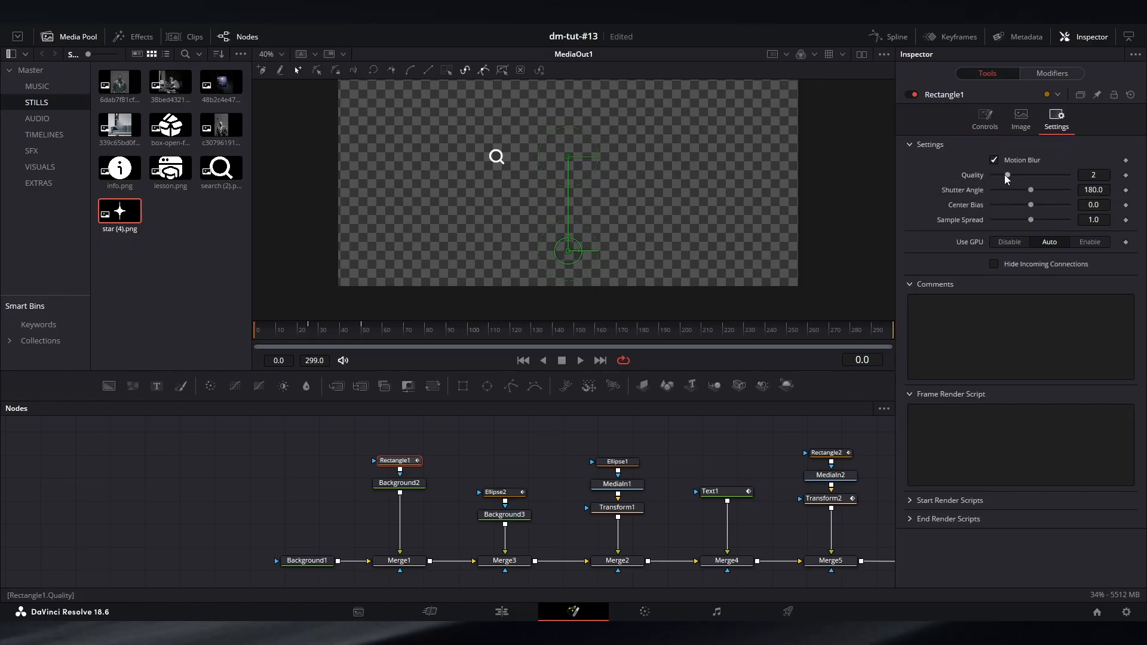
pyautogui.click(985, 118)
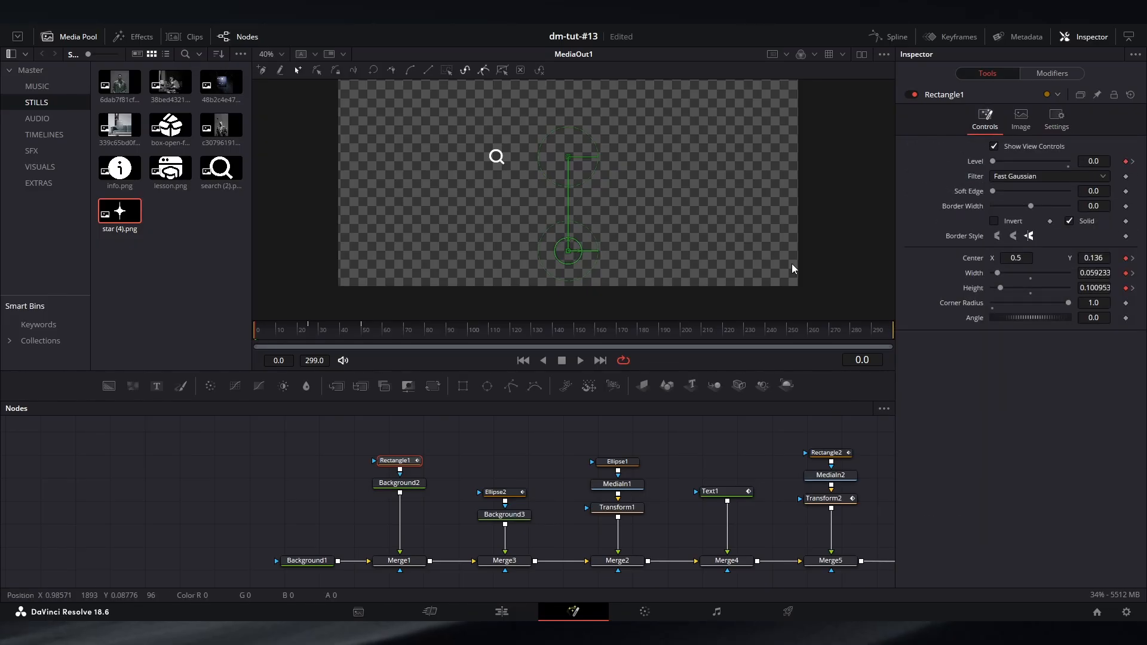
# Step: Keyframe the Center of the search icon's Transform1 at frame 50, and at frame 25 move the icon onto the circle at X about 0.51
pyautogui.moveTo(499, 475); pyautogui.dragTo(389, 472)
pyautogui.click(513, 507)
pyautogui.click(513, 461)
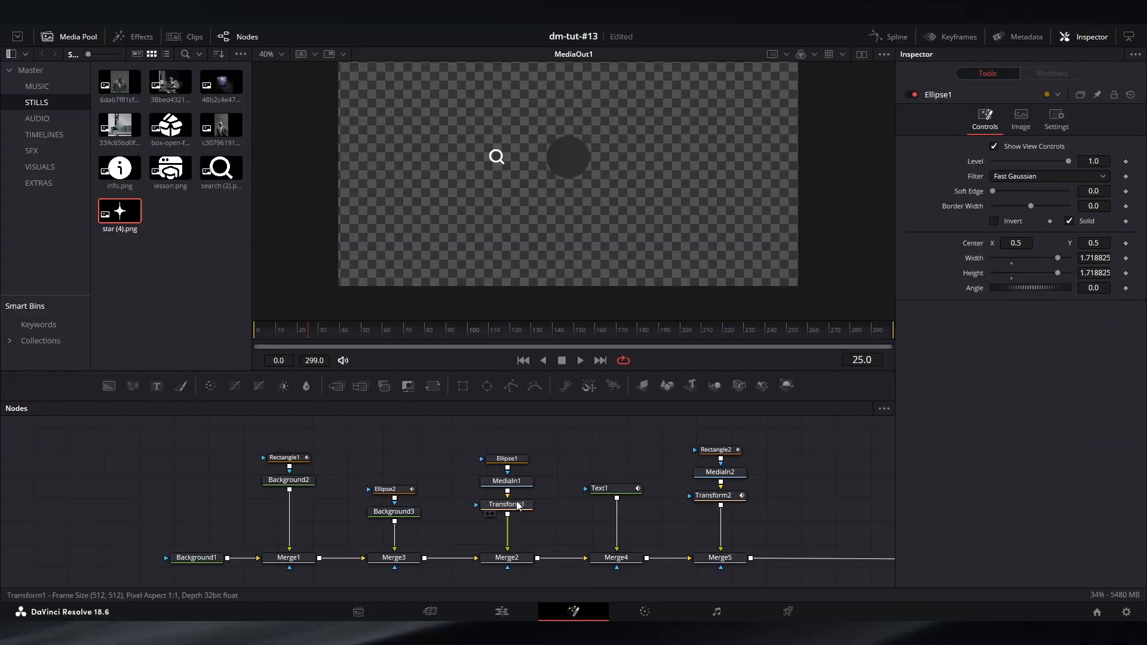
pyautogui.click(517, 505)
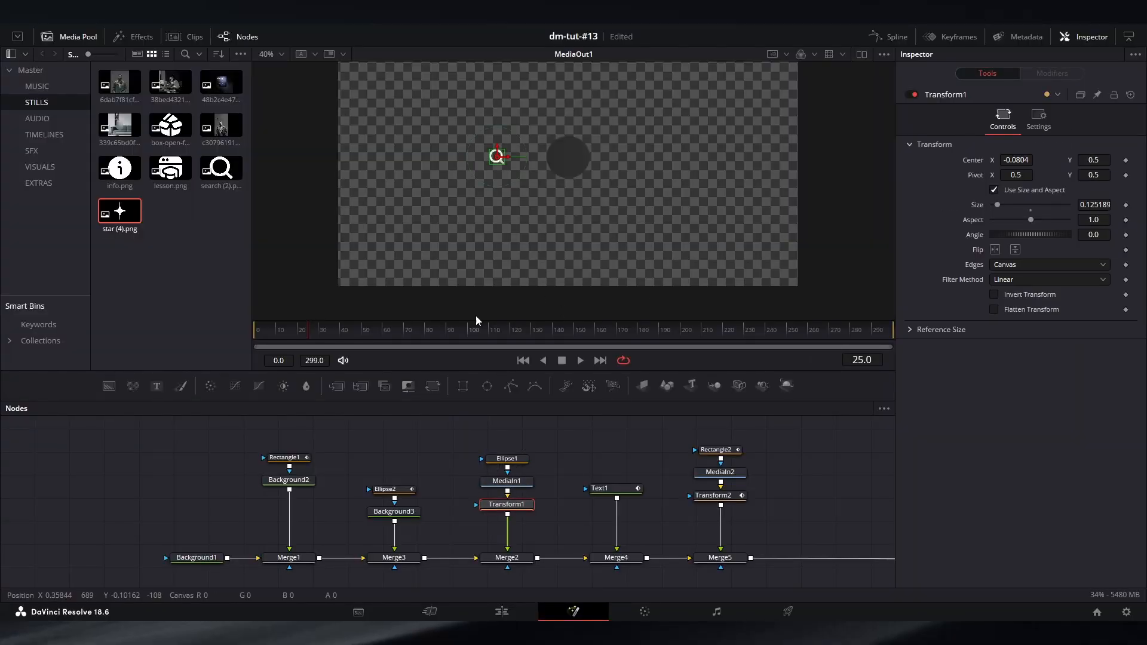
pyautogui.click(362, 331)
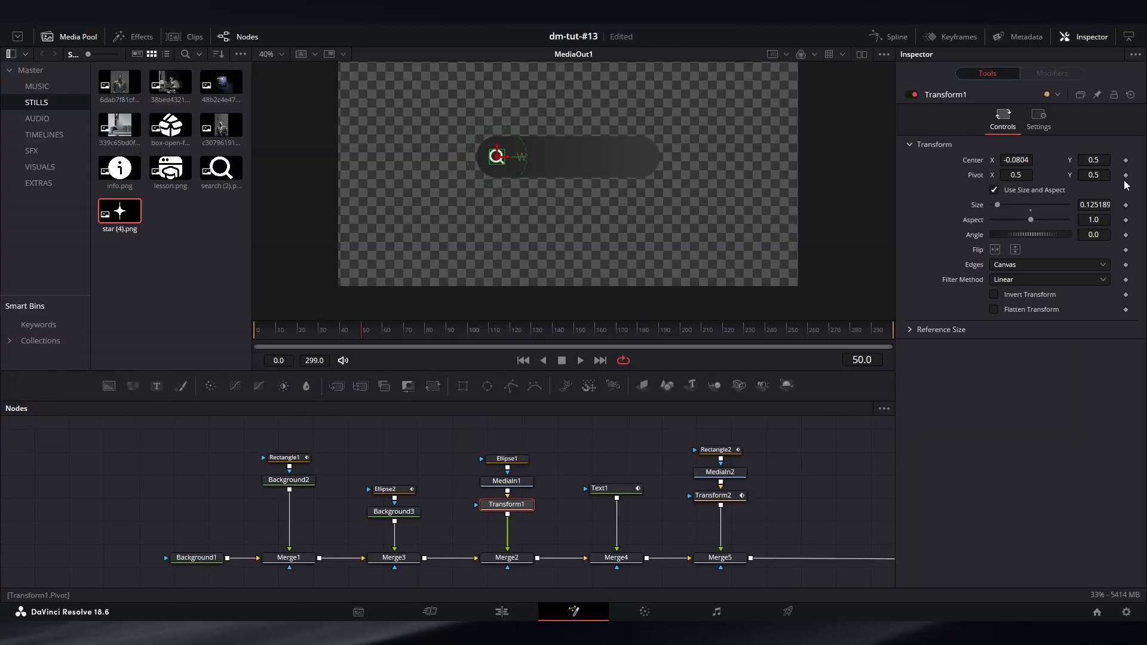
pyautogui.click(1126, 161)
pyautogui.click(307, 331)
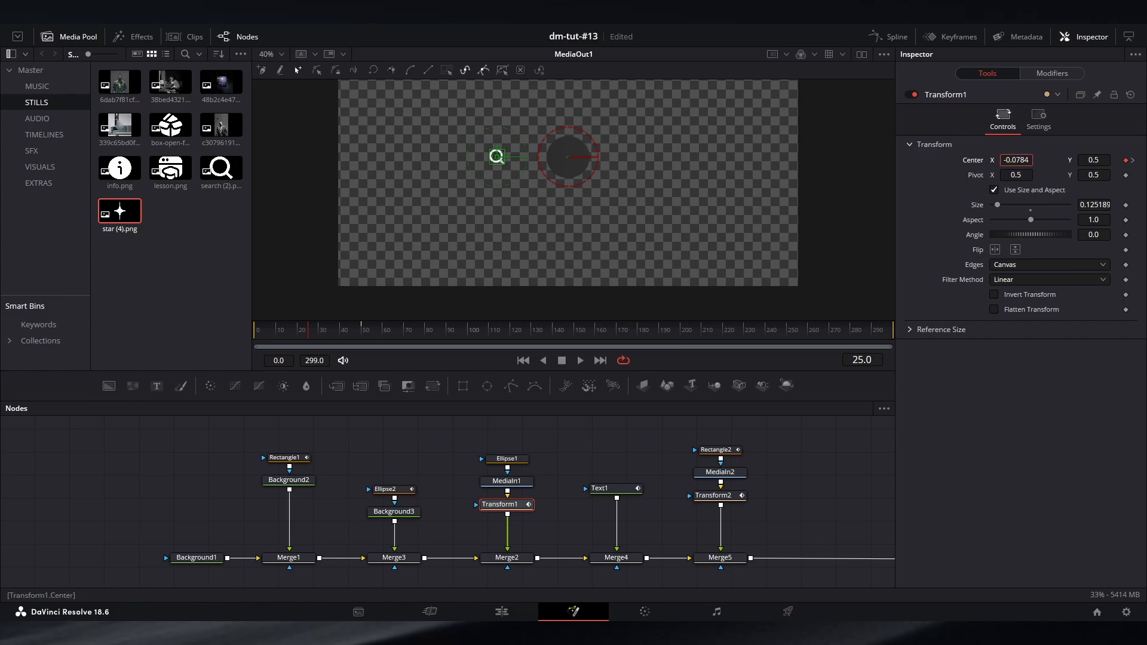
pyautogui.moveTo(497, 156); pyautogui.dragTo(569, 157)
# Step: Center the search icon in the circle at frame 25 by setting Transform1's Center X to 0.5
pyautogui.click(823, 458)
pyautogui.keyDown('ctrl'); pyautogui.scroll(2, 587, 171); pyautogui.keyUp('ctrl')
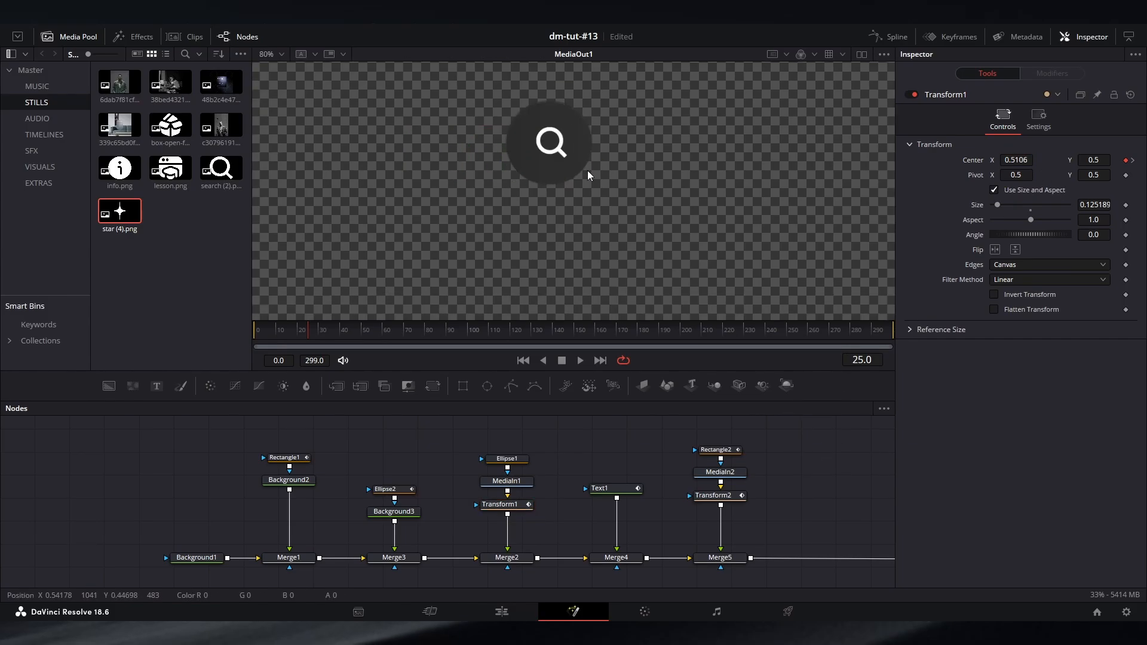
pyautogui.click(1025, 161)
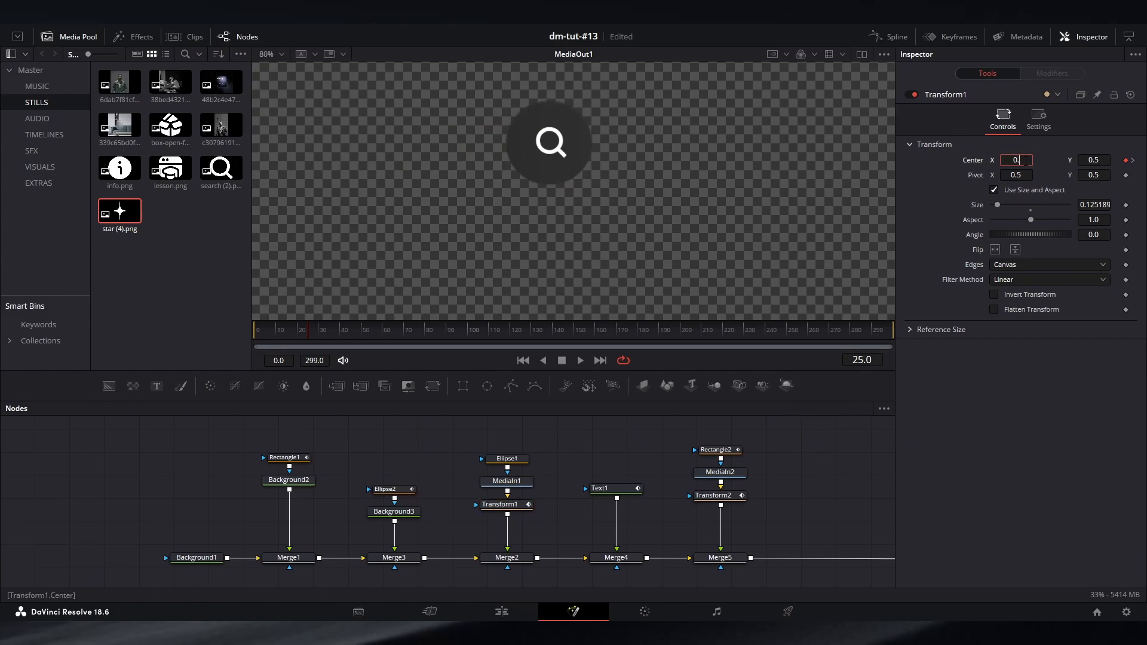
pyautogui.write('5')
pyautogui.press('Return')
pyautogui.hotkey('ctrl', 'f')
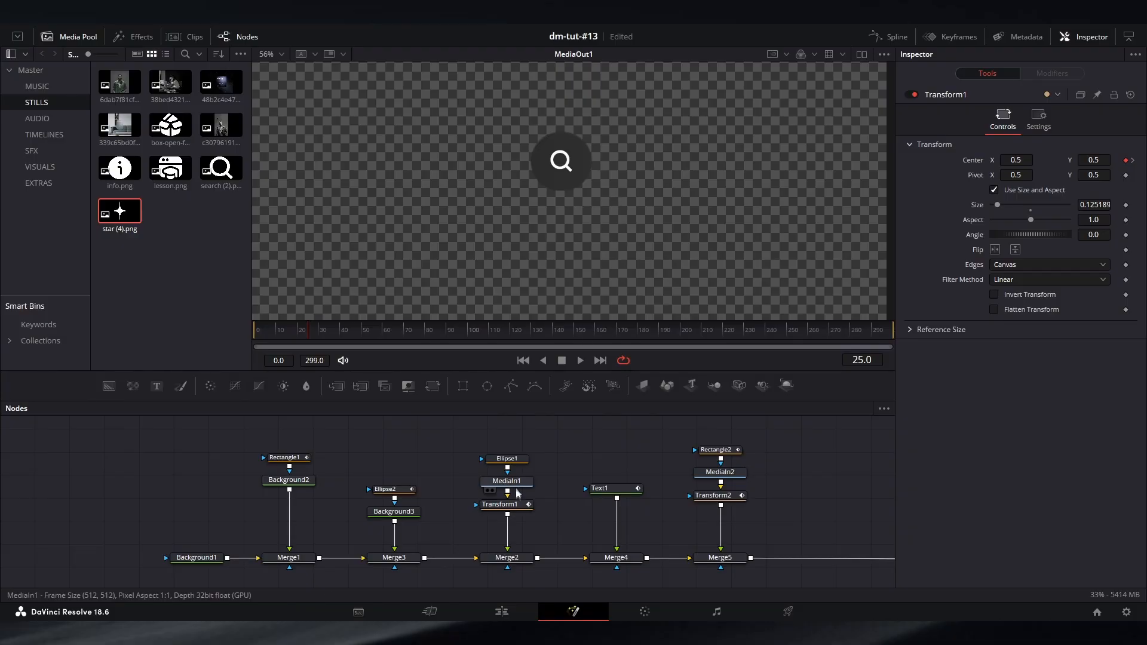
# Step: Enable Motion Blur on the search icon's Transform1 and raise its Quality
pyautogui.click(512, 505)
pyautogui.click(1038, 120)
pyautogui.click(995, 272)
pyautogui.moveTo(1008, 286); pyautogui.dragTo(1031, 286)
pyautogui.click(1003, 120)
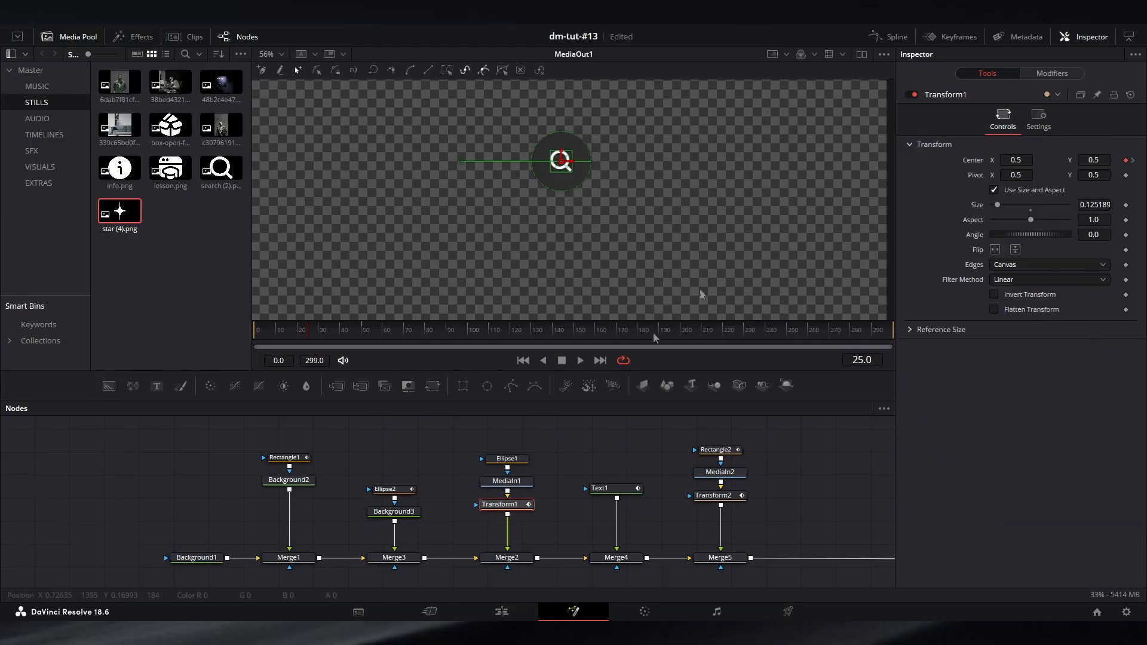
# Step: Keyframe the Level of the search icon's Ellipse1 mask from frame 25, reaching 1.0 at frame 50, and scrub through the animation
pyautogui.click(507, 459)
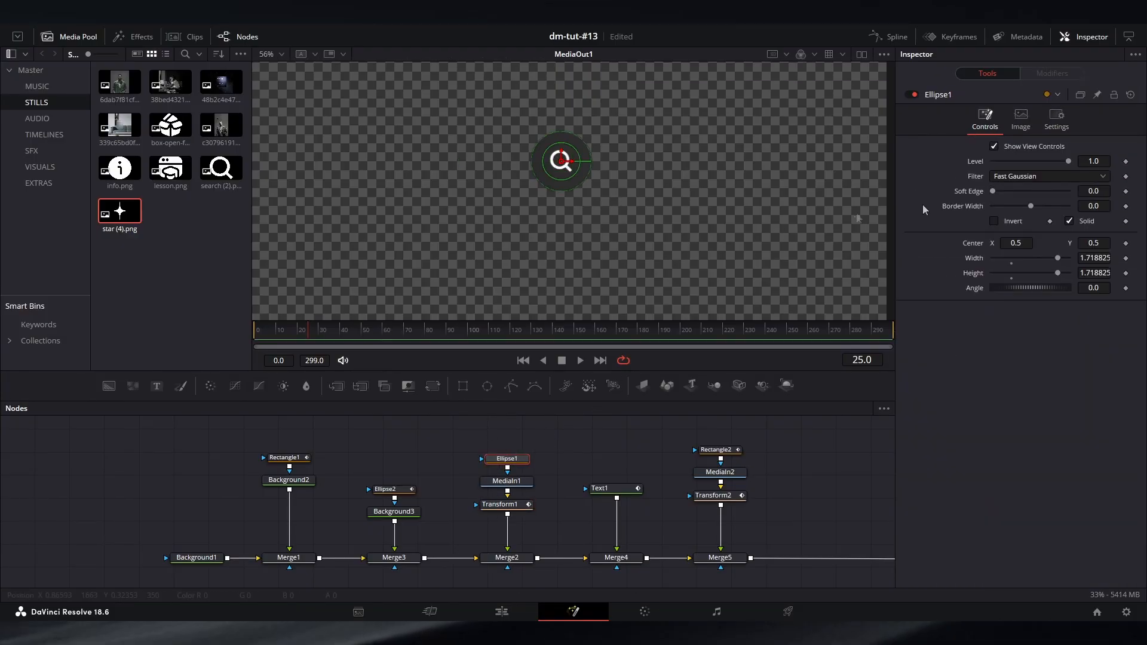
pyautogui.moveTo(1069, 161)
pyautogui.mouseDown()
pyautogui.moveTo(982, 166)
pyautogui.moveTo(1070, 162)
pyautogui.mouseUp()
pyautogui.click(1127, 161)
pyautogui.click(361, 332)
pyautogui.click(815, 477)
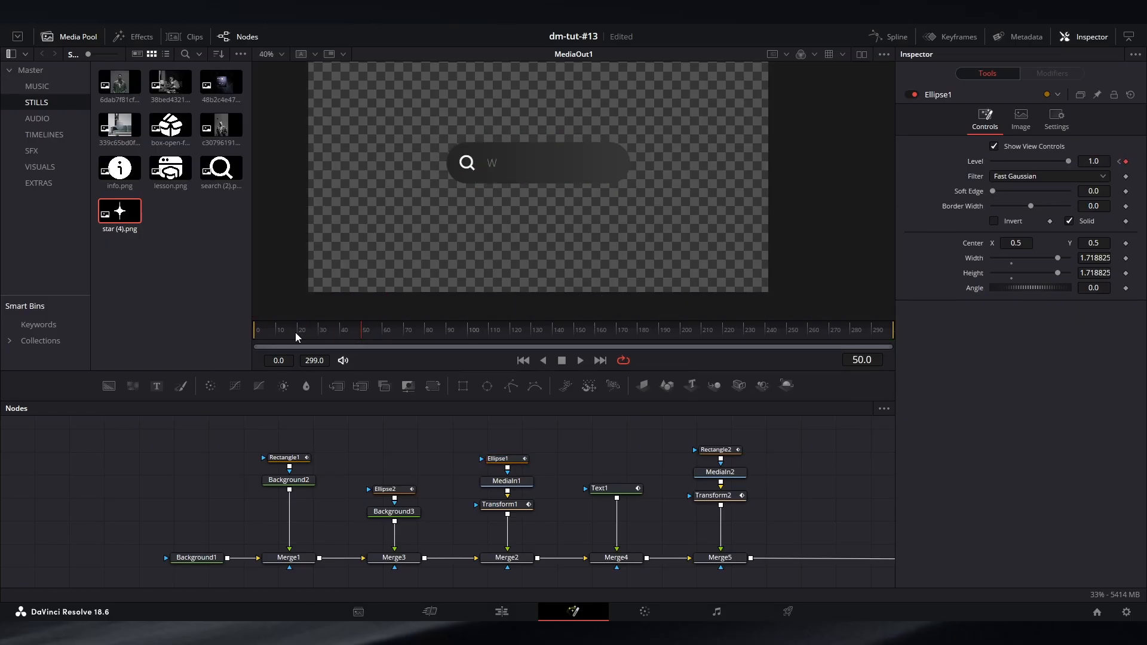
pyautogui.moveTo(258, 331); pyautogui.dragTo(639, 333)
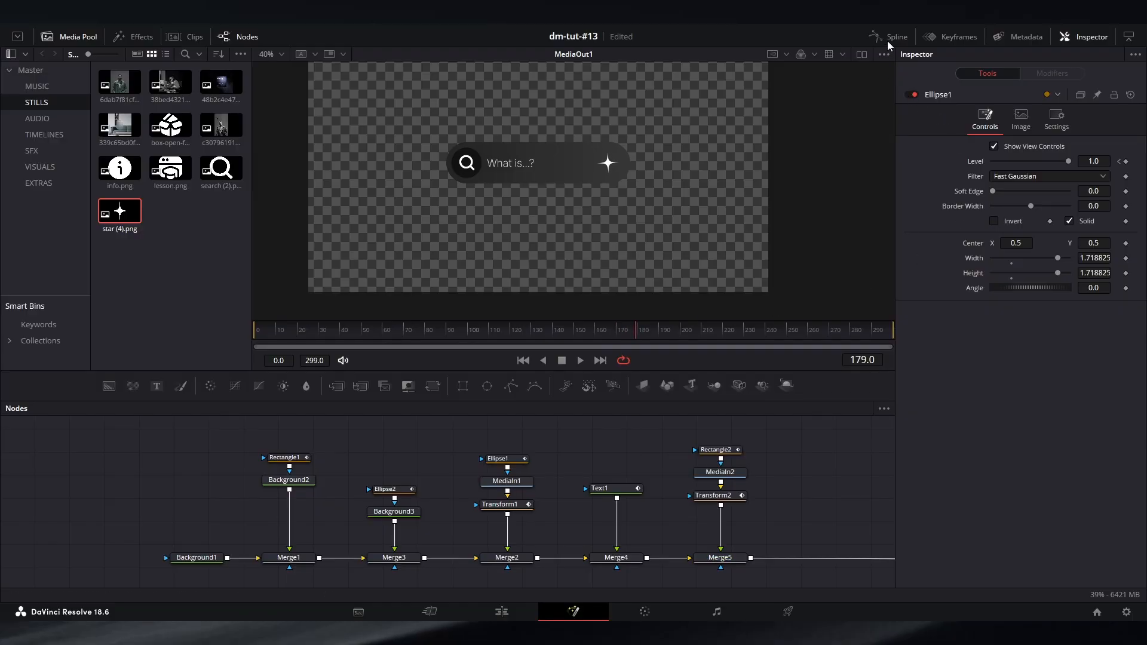
# Step: Open the Spline editor and enable the curves of Rectangle1, Ellipse2, Text1, Transform1 and Ellipse1
pyautogui.click(890, 38)
pyautogui.click(467, 440)
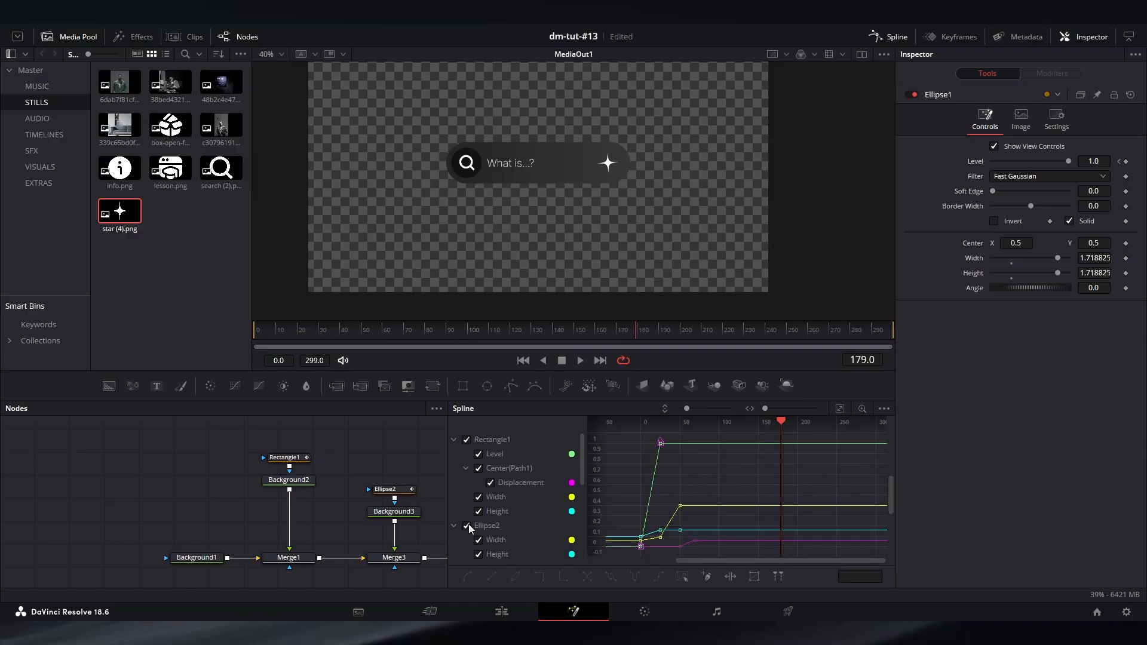
pyautogui.scroll(-5, 468, 520)
pyautogui.click(465, 468)
pyautogui.scroll(4, 478, 484)
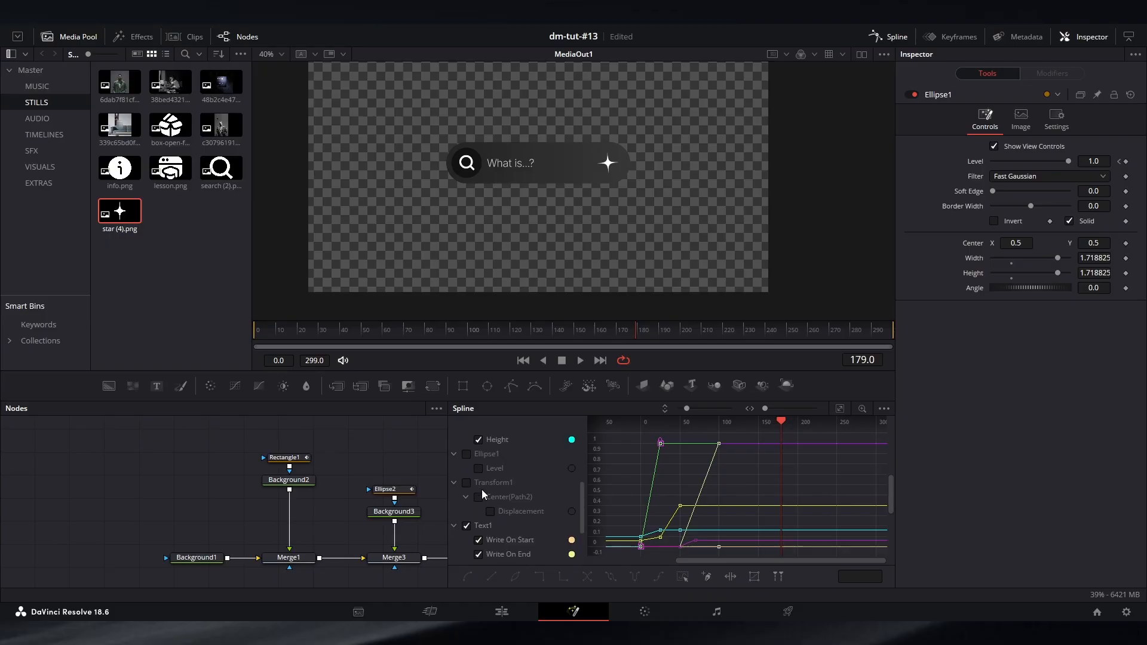
pyautogui.click(467, 483)
pyautogui.click(467, 455)
# Step: Enable the animation curves of Rectangle2 and Transform2 in the Spline editor as well
pyautogui.scroll(-5, 473, 480)
pyautogui.click(467, 497)
pyautogui.click(467, 526)
pyautogui.scroll(4, 473, 532)
pyautogui.scroll(-4, 475, 532)
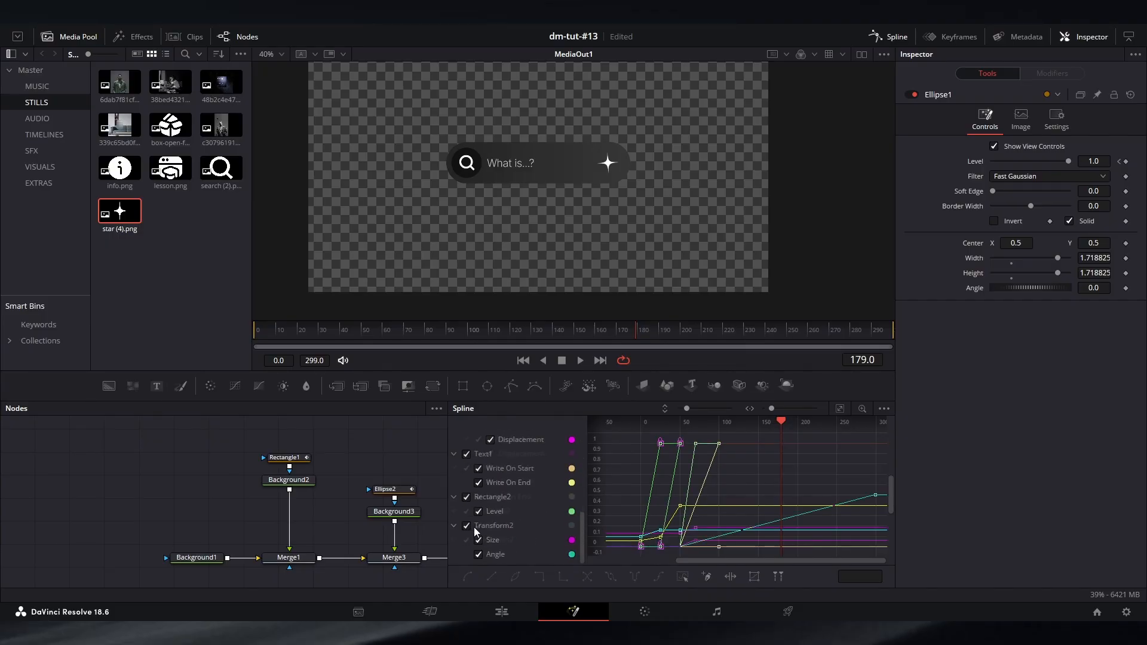
pyautogui.scroll(5, 477, 531)
# Step: Apply ease-out interpolation to all keyframes of the displayed curves and close the Spline editor
pyautogui.click(842, 411)
pyautogui.hotkey('ctrl', 'a')
pyautogui.rightClick(799, 444)
pyautogui.moveTo(837, 295)
pyautogui.click(983, 308)
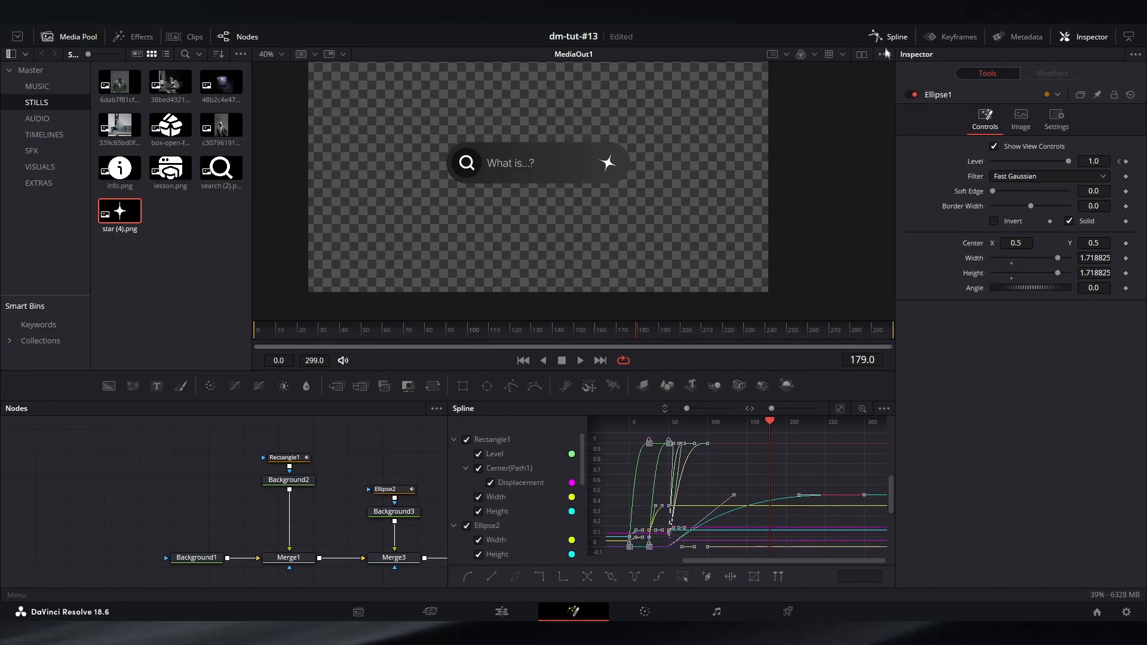
pyautogui.click(878, 36)
# Step: Add a Glow node after Merge5 and set its Glow Size to 100
pyautogui.moveTo(806, 466); pyautogui.dragTo(579, 465)
pyautogui.click(520, 555)
pyautogui.hotkey('shift', 'space')
pyautogui.write('glow')
pyautogui.press('Return')
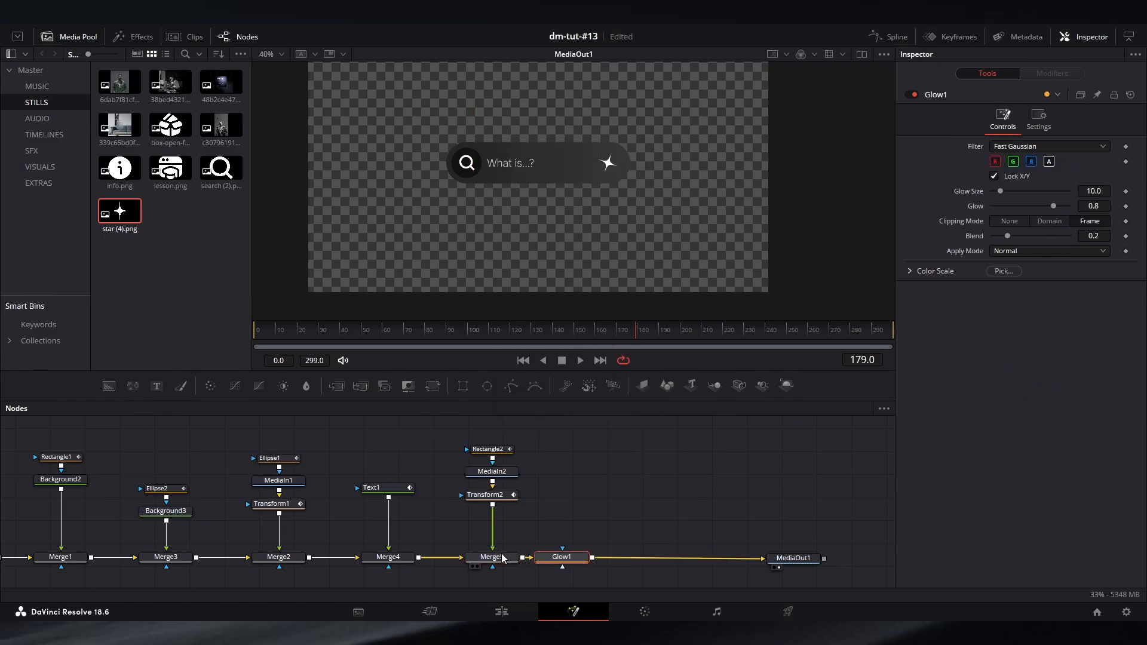
pyautogui.moveTo(1002, 189); pyautogui.dragTo(1071, 190)
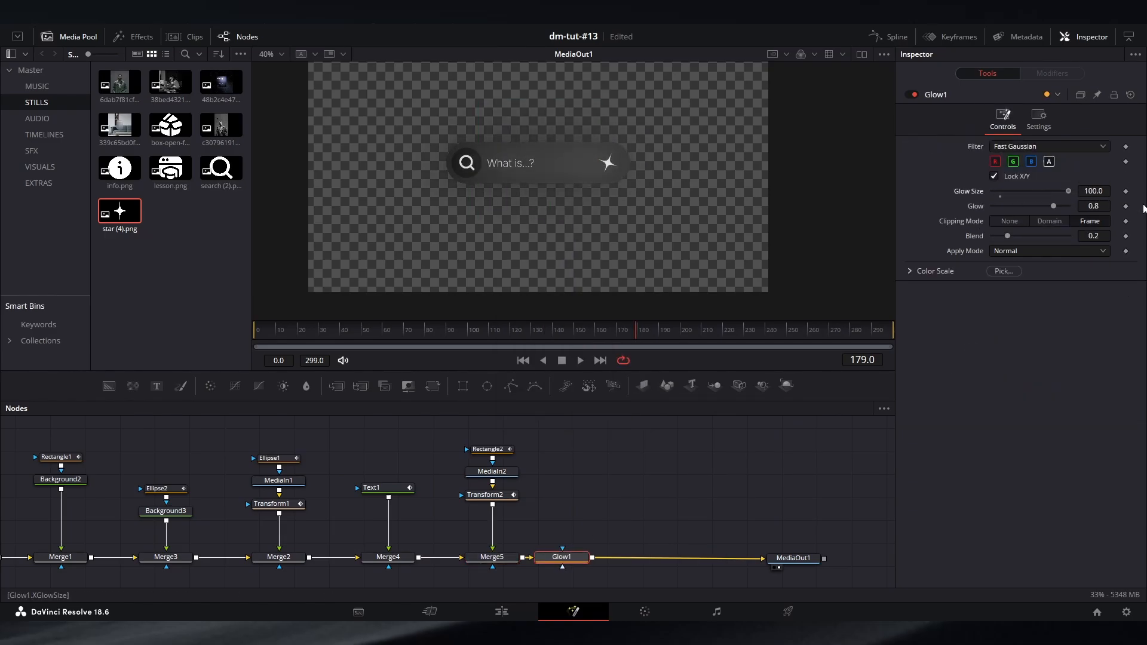
pyautogui.click(772, 485)
# Step: Switch to the Edit page and apply the Fast Noise effect to the search bar's Fusion Composition clip on V1
pyautogui.click(524, 615)
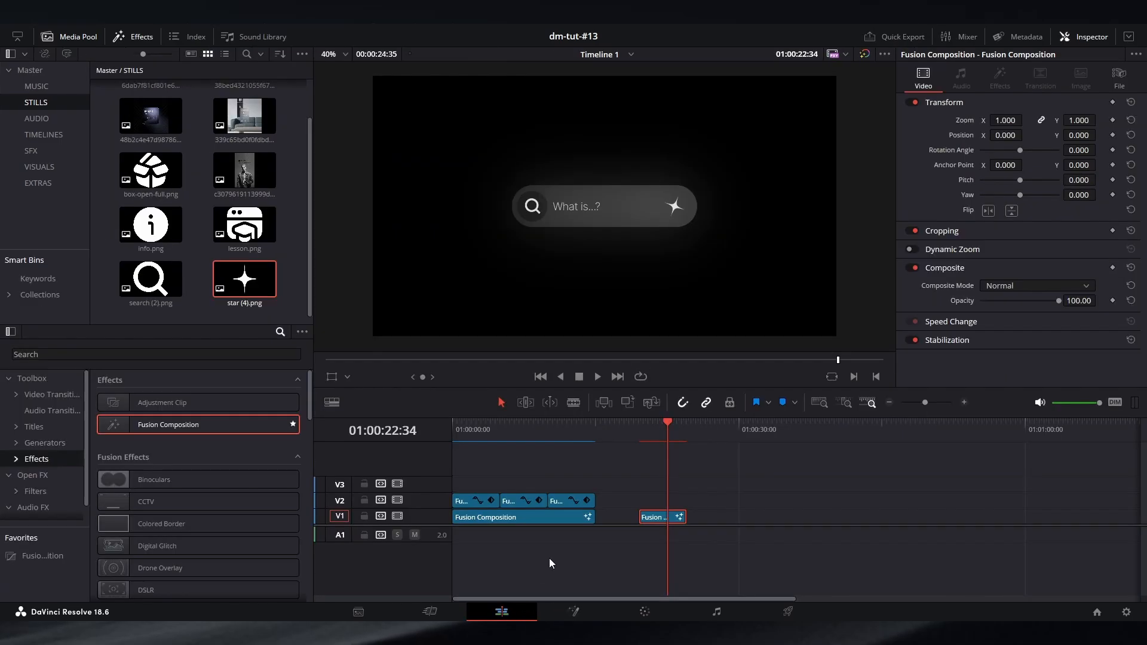
pyautogui.click(53, 477)
pyautogui.click(268, 351)
pyautogui.write('fas')
pyautogui.moveTo(154, 401); pyautogui.dragTo(663, 517)
# Step: Choose the Water Surface preset for Fast Noise and set its Contrast to 0.050
pyautogui.click(1037, 168)
pyautogui.click(1056, 262)
pyautogui.doubleClick(1088, 289)
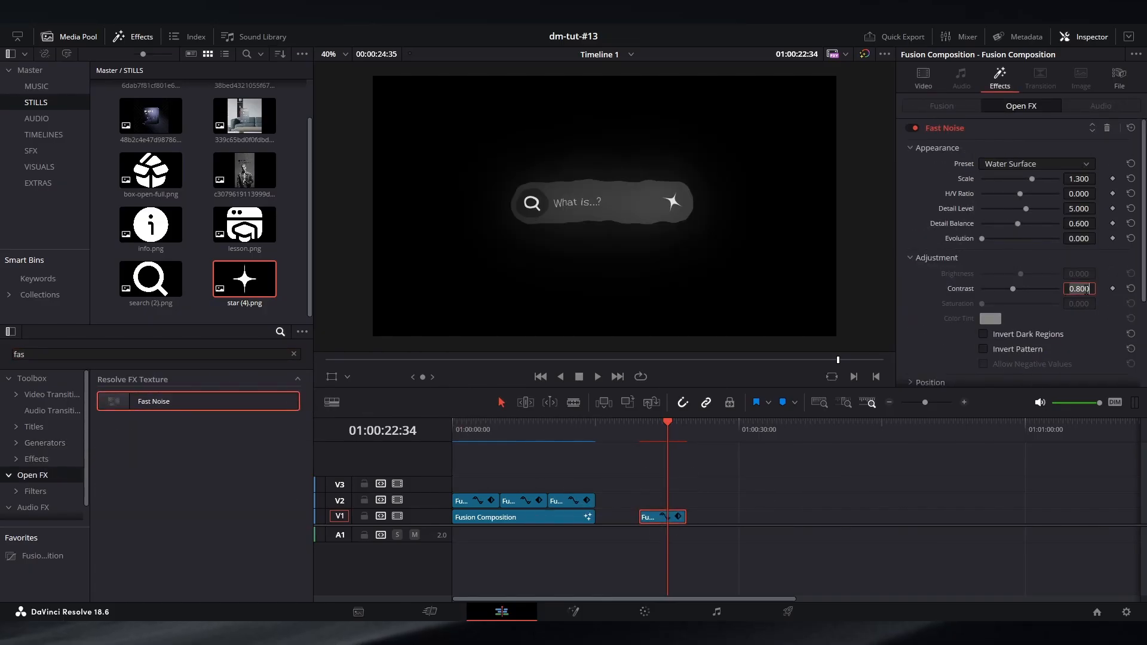
pyautogui.write('0.050')
pyautogui.press('Return')
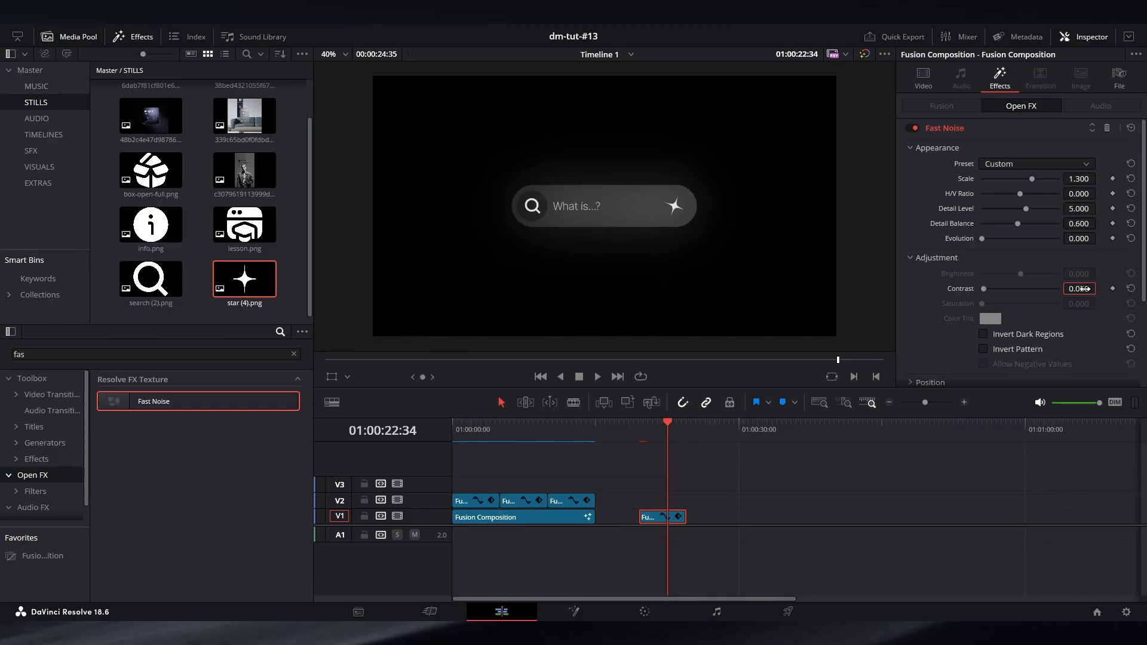
# Step: Clear the effects search and play the search bar clip repeatedly from its start on the timeline
pyautogui.click(833, 485)
pyautogui.click(293, 353)
pyautogui.click(643, 432)
pyautogui.press('space')
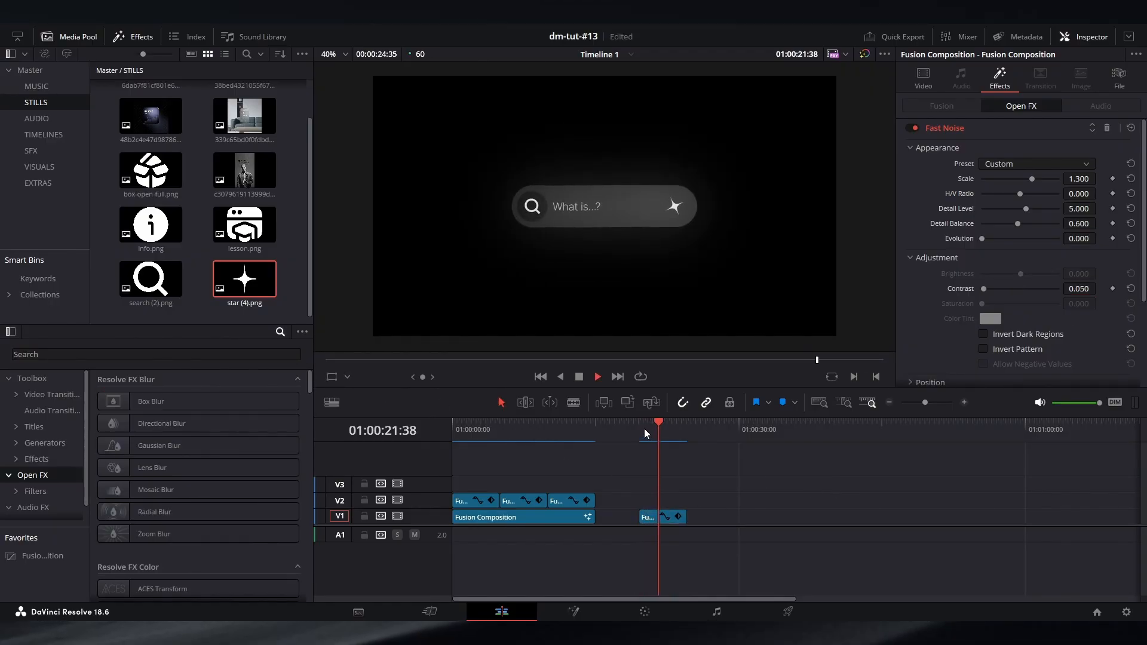
pyautogui.click(644, 428)
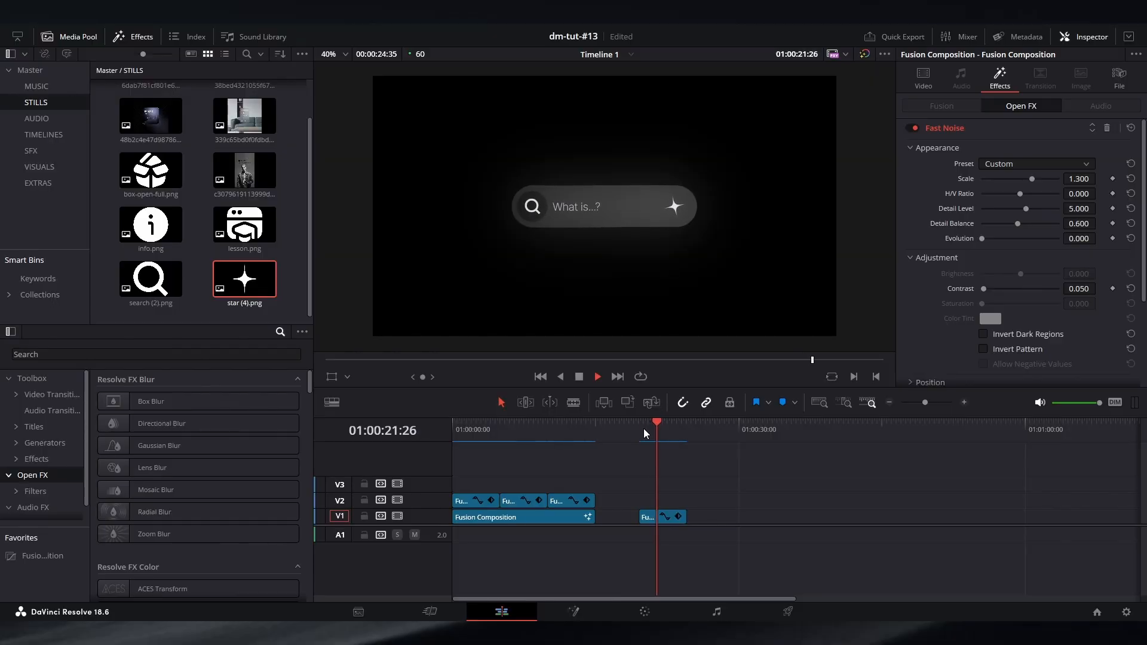